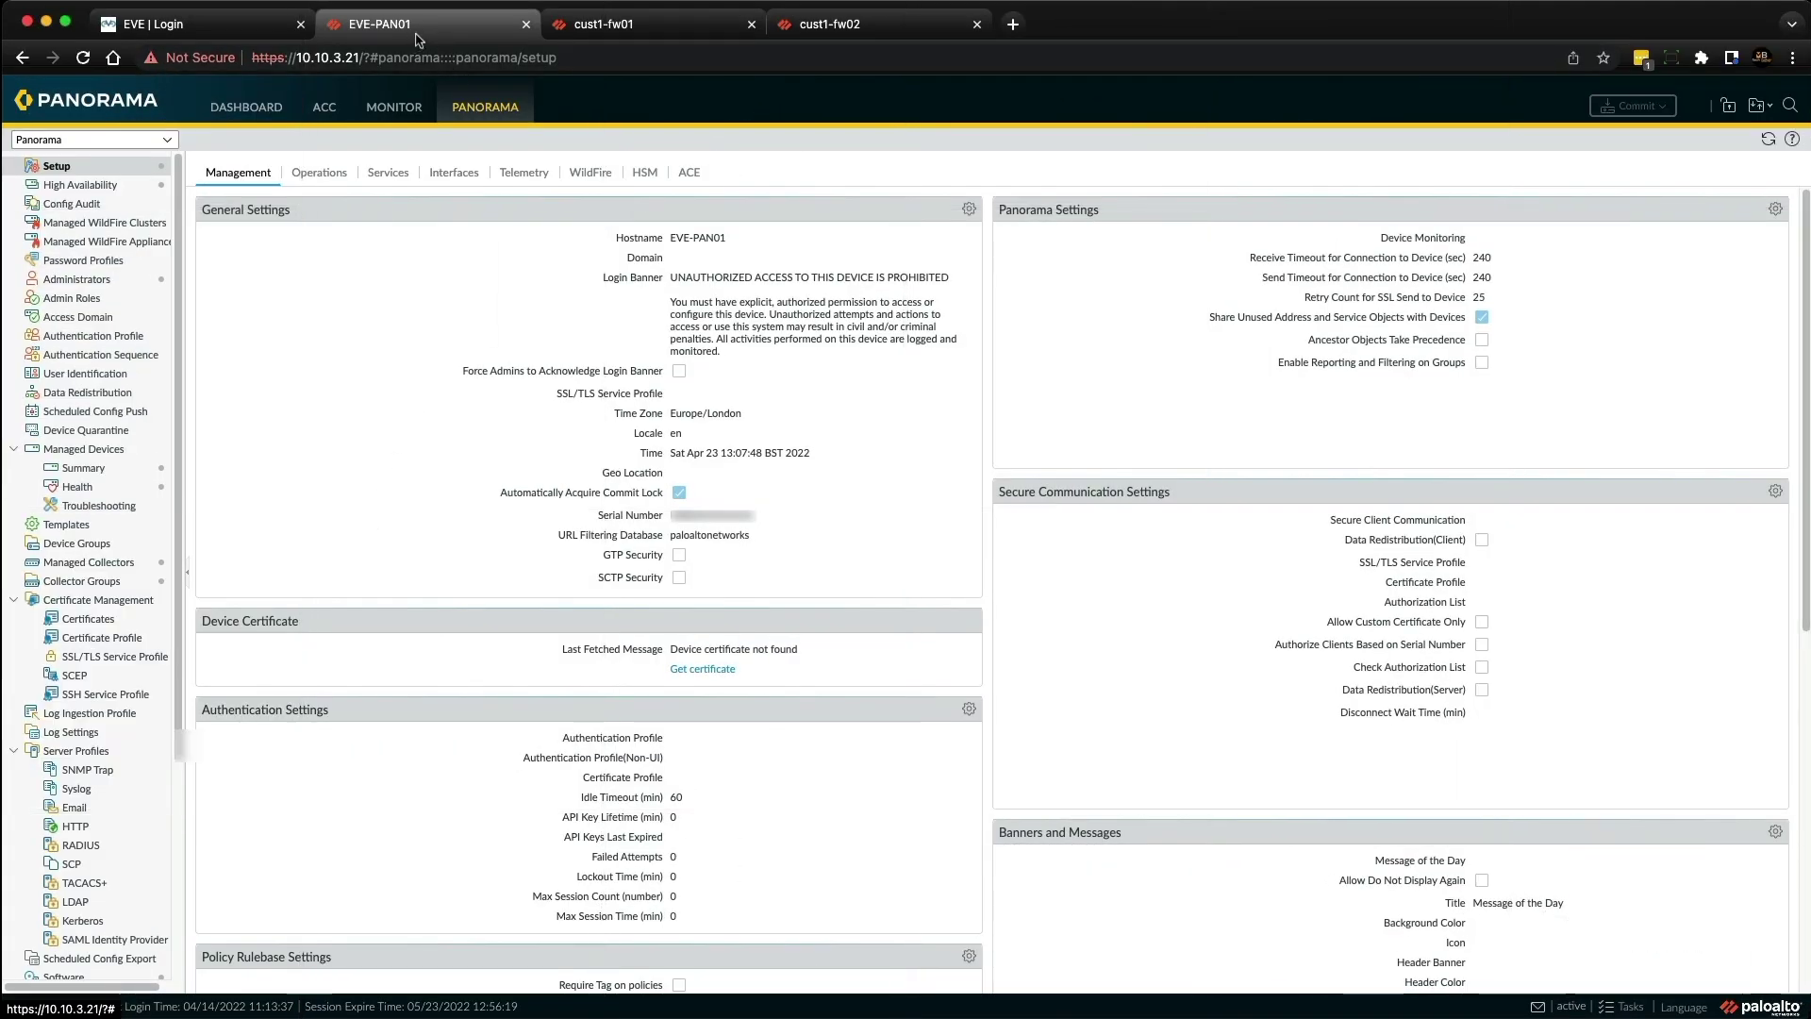
Step: Review the cust1-fw01 and cust1-fw02 firewall pages and return to the EVE-PAN01 Panorama page
{"action": "left_click", "coordinate": [740, 26]}
{"action": "left_click", "coordinate": [875, 28]}
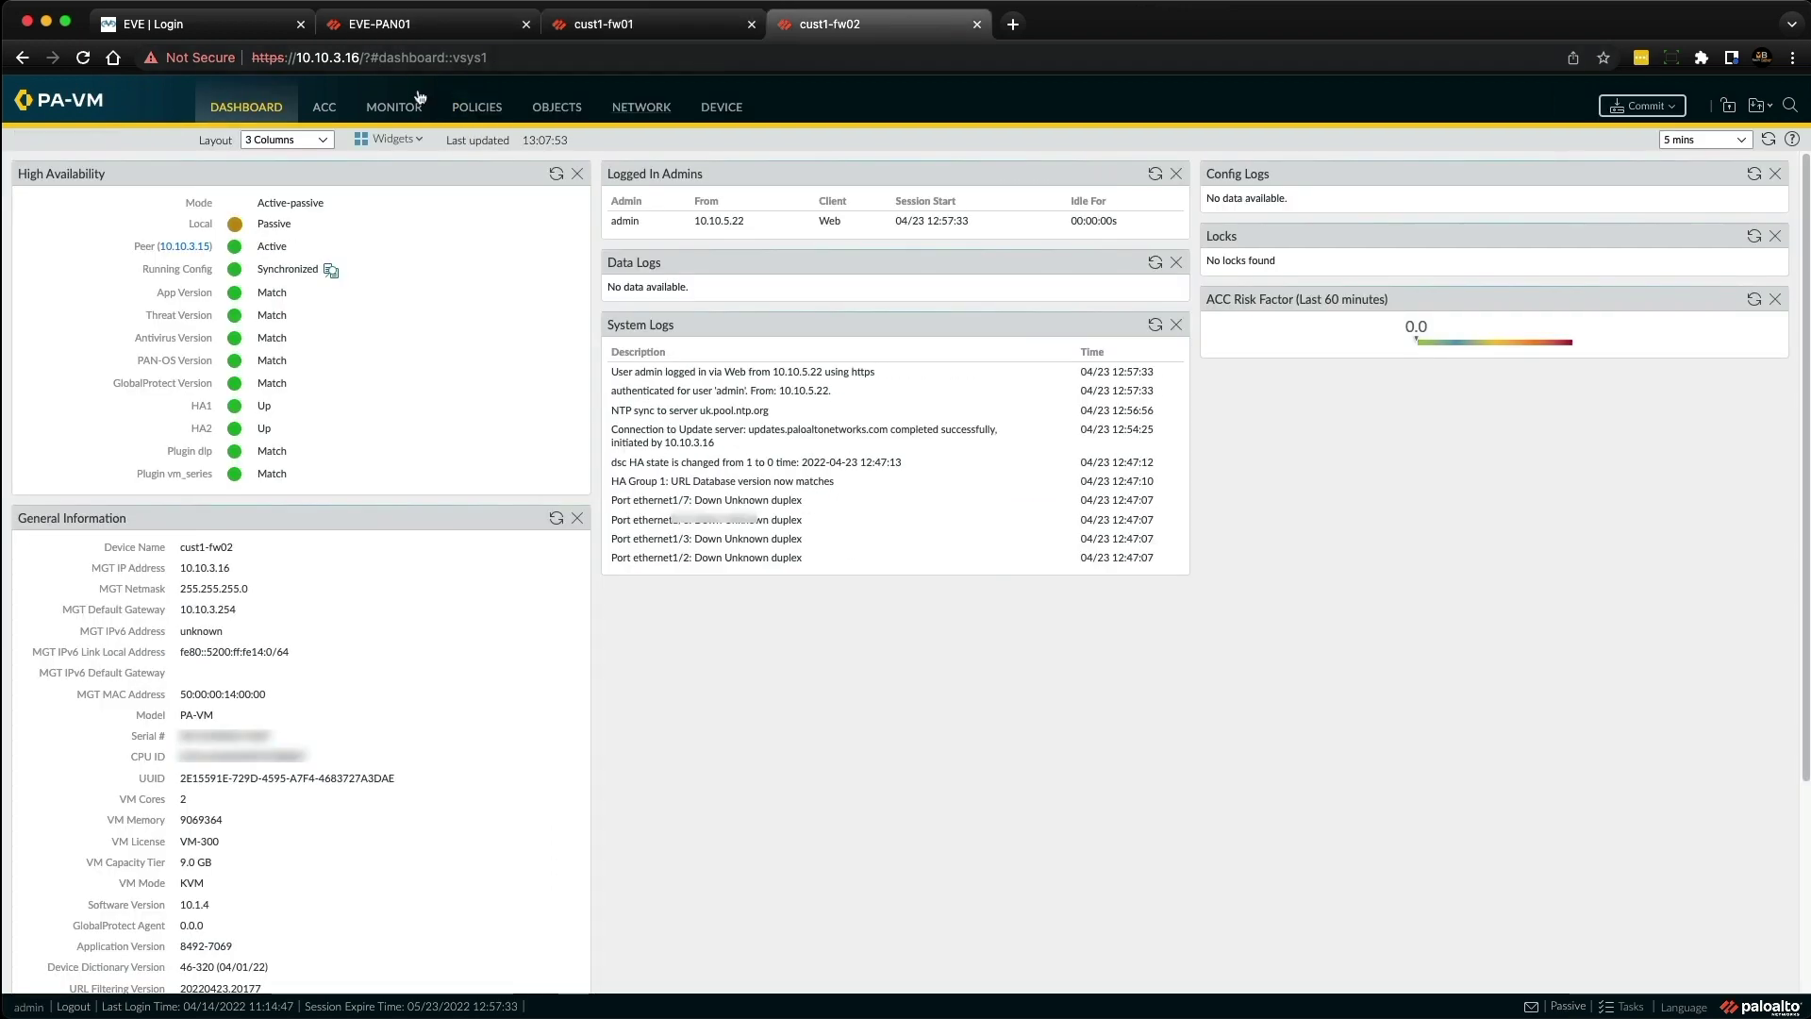
{"action": "left_click", "coordinate": [387, 29]}
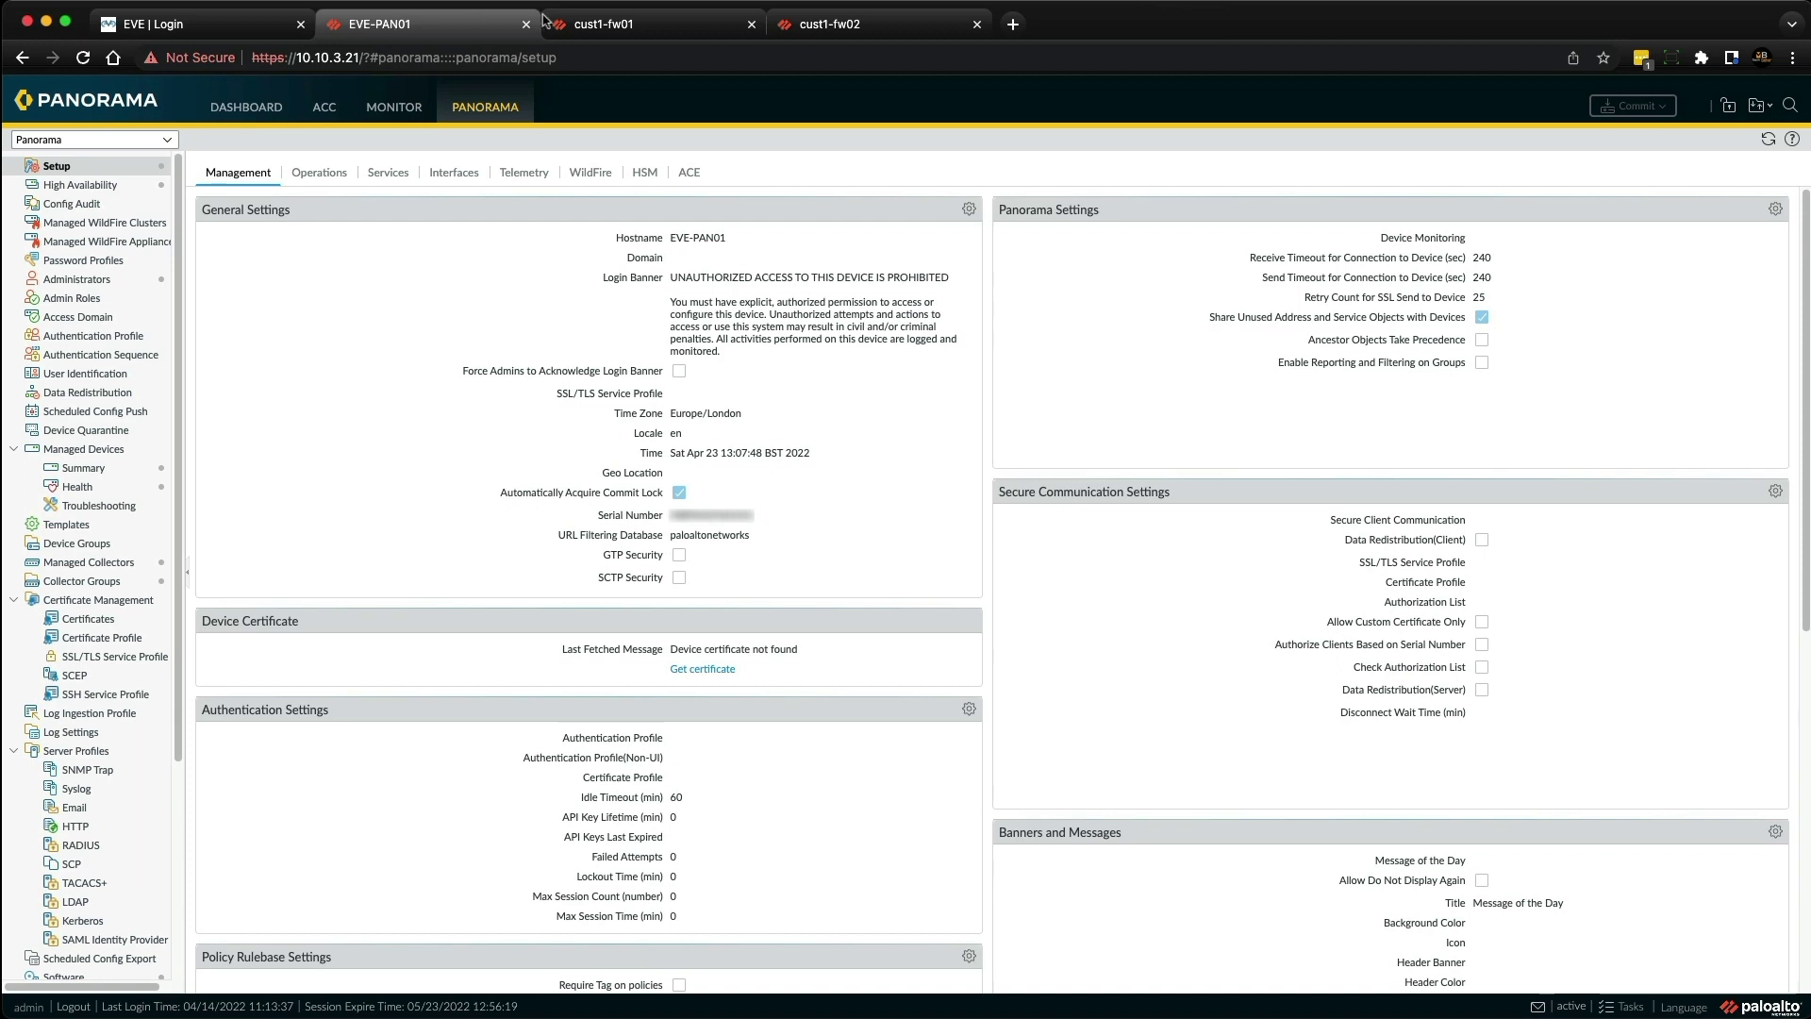
Step: Collect the serial numbers of cust1-fw01 and cust1-fw02 from the General Information on their dashboards
{"action": "left_click", "coordinate": [634, 24]}
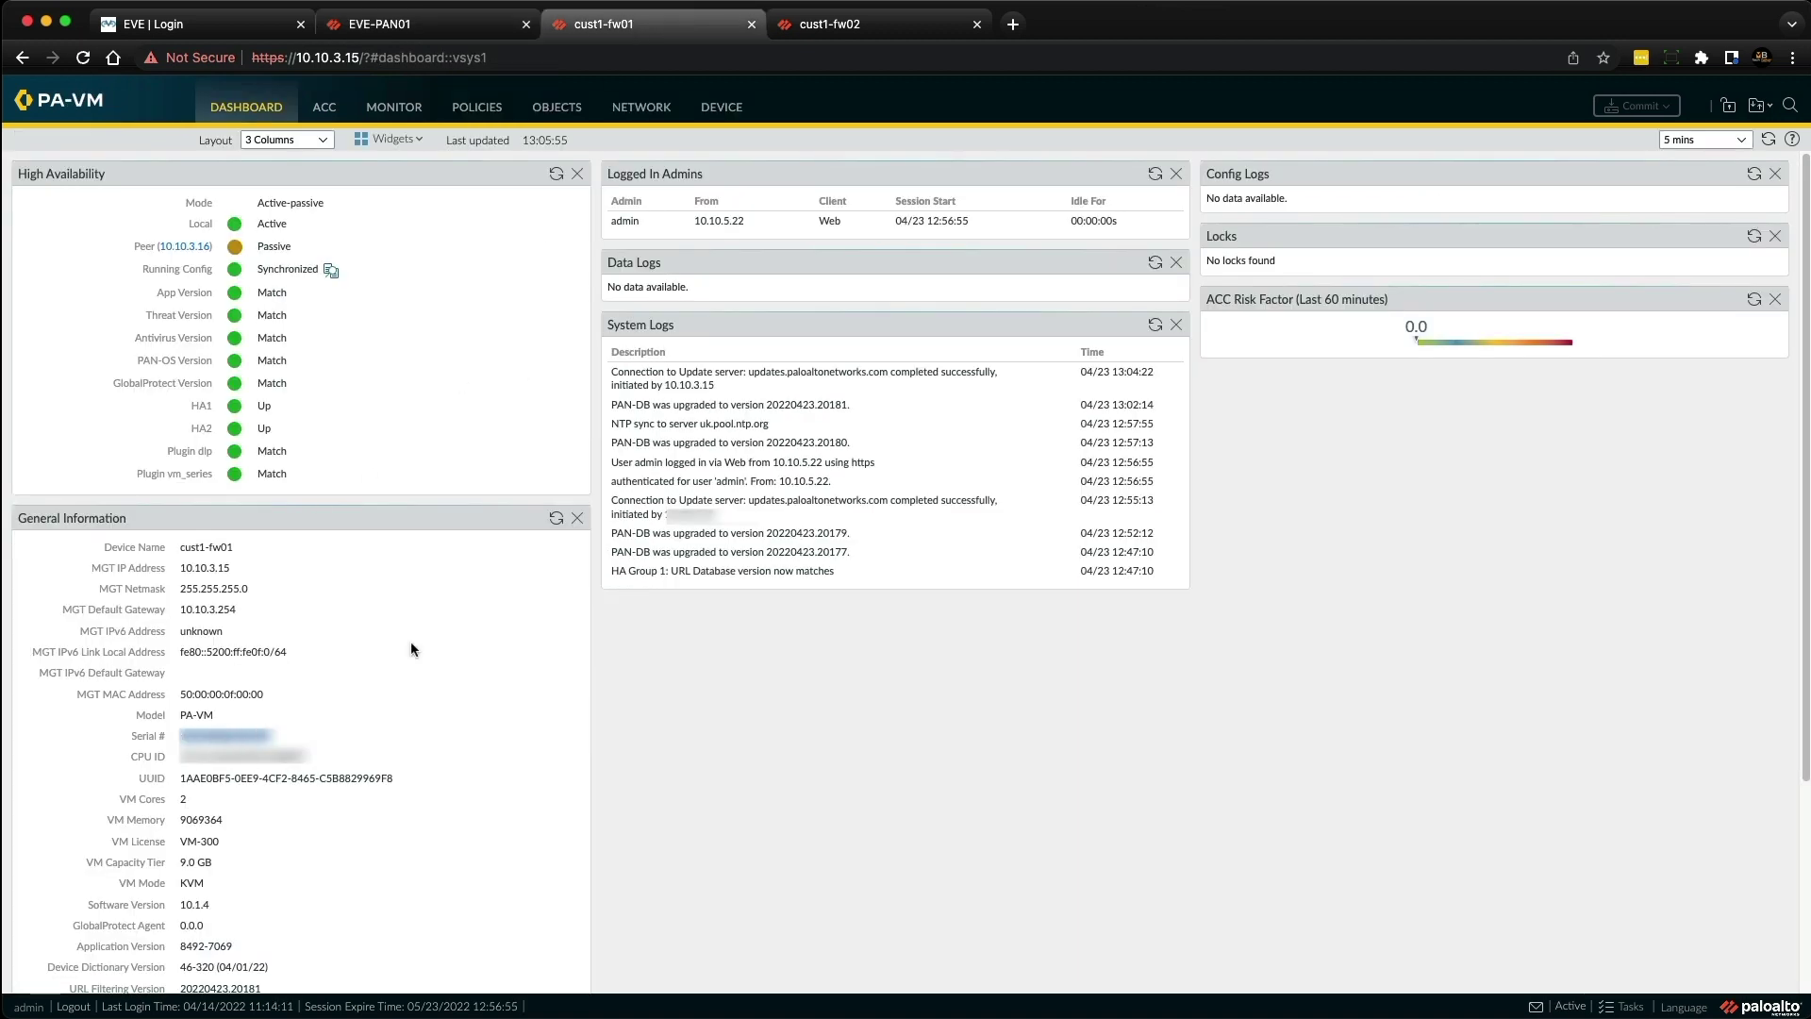
{"action": "left_click", "coordinate": [853, 24]}
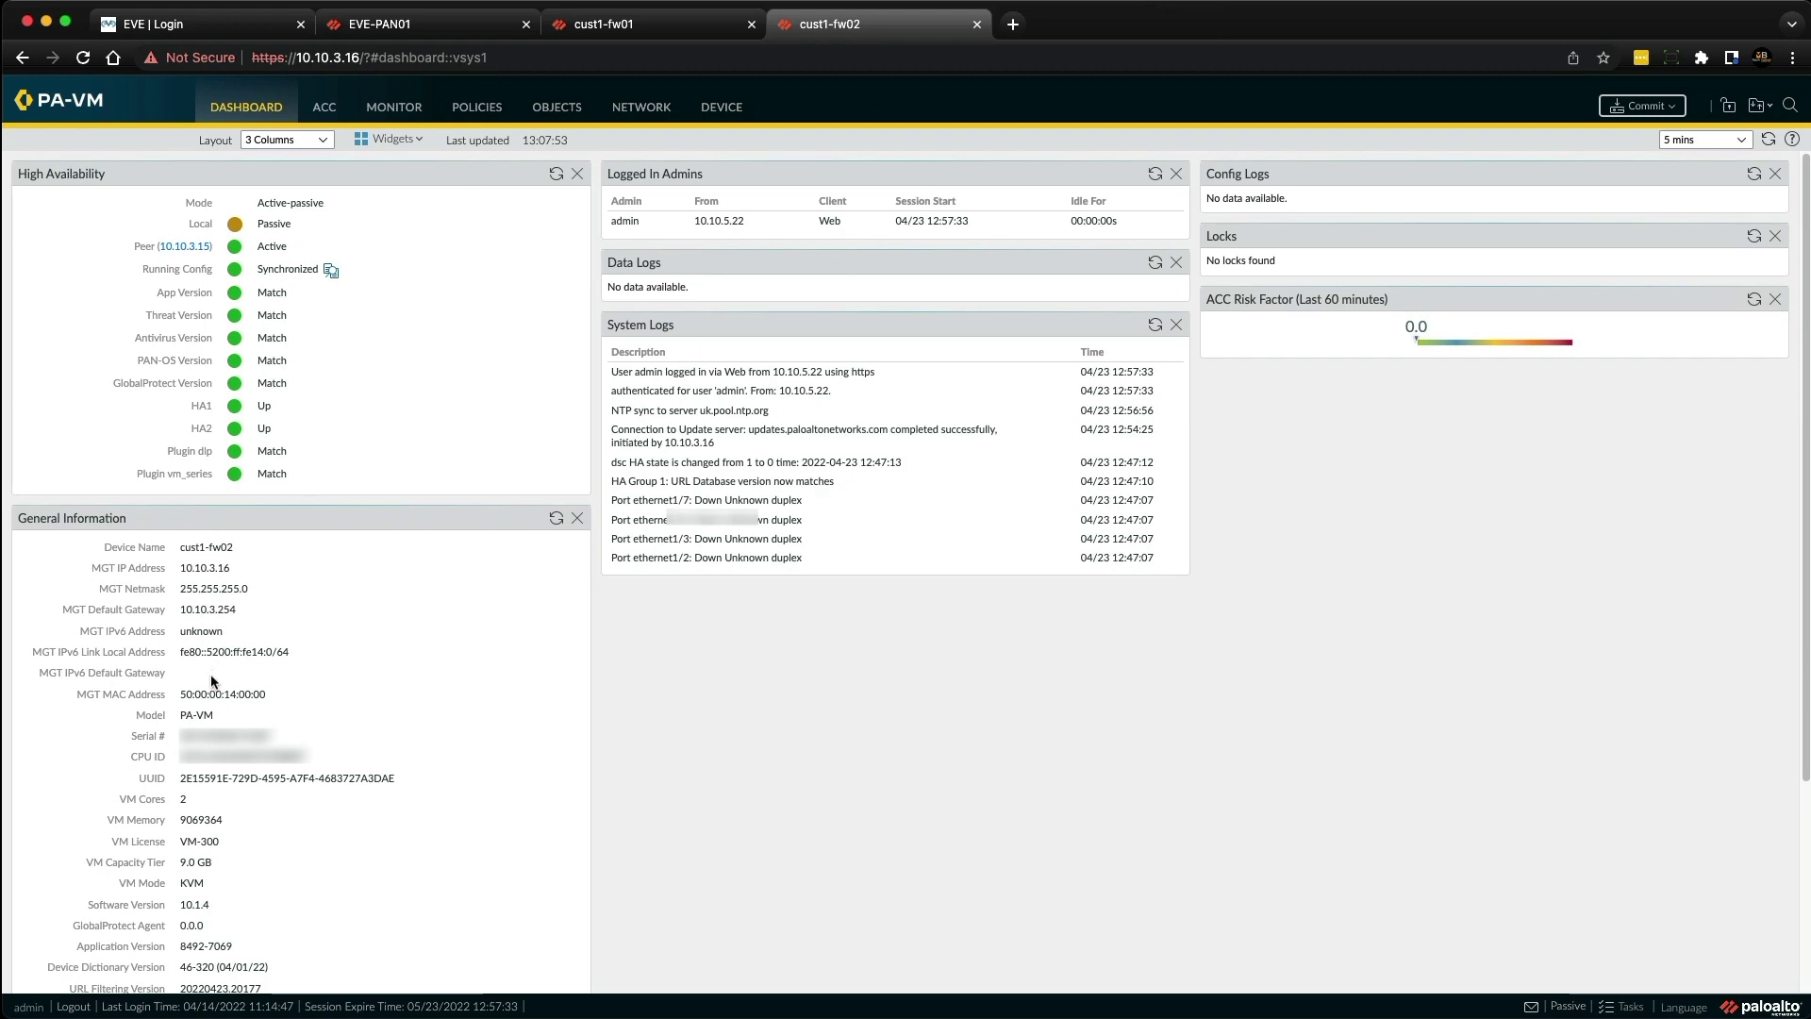
{"action": "double_click", "coordinate": [194, 736]}
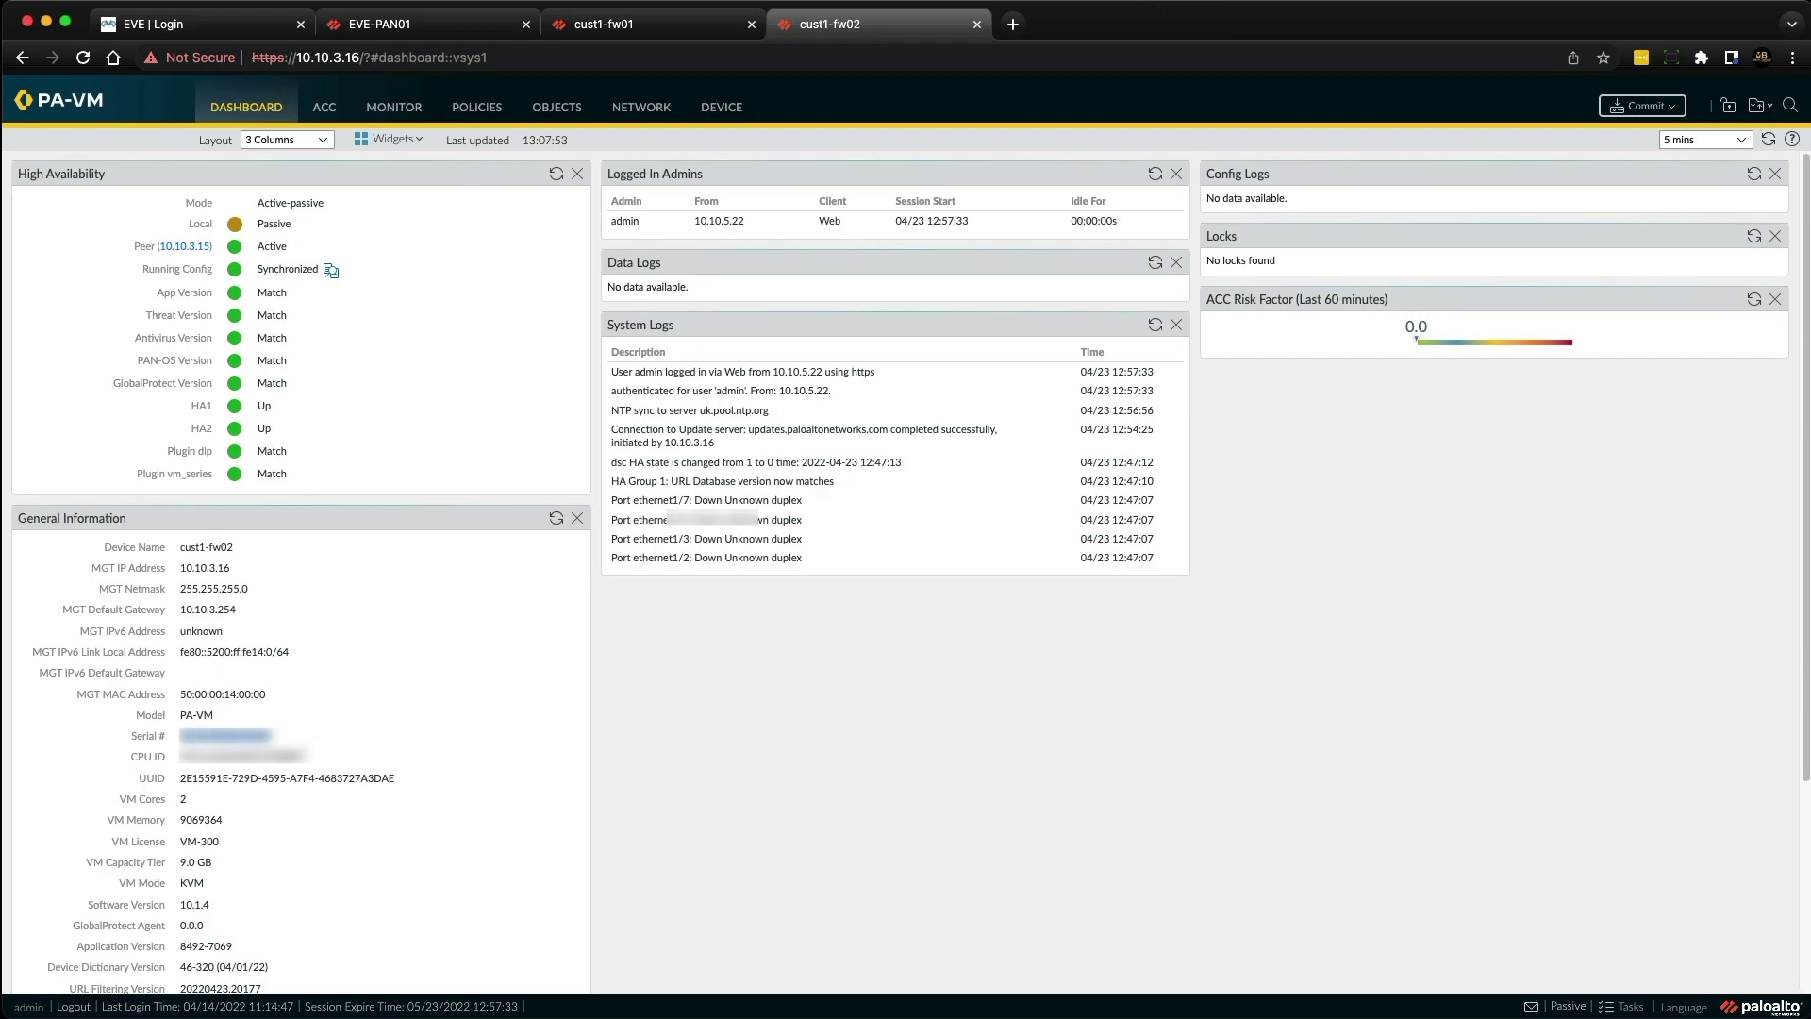
{"action": "key", "text": "super+Tab"}
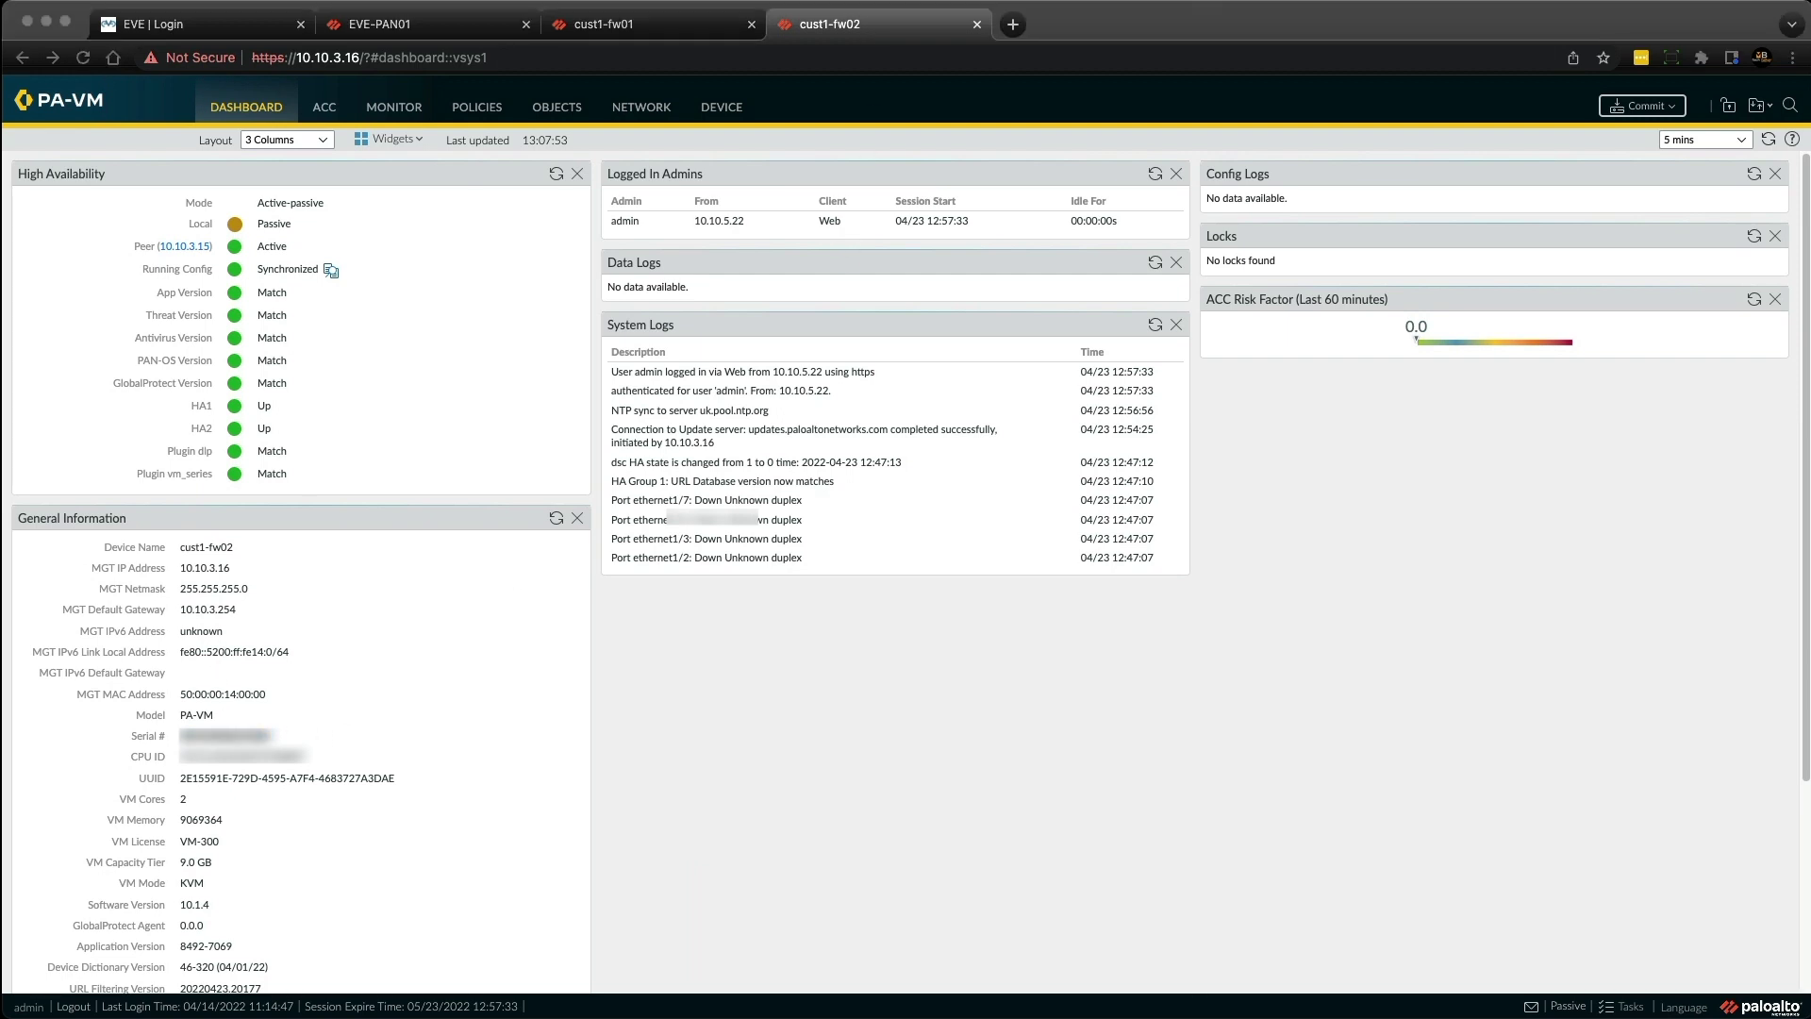
Step: On EVE-PAN01, start adding managed devices and paste in the serial numbers of the firewalls
{"action": "left_click", "coordinate": [405, 23]}
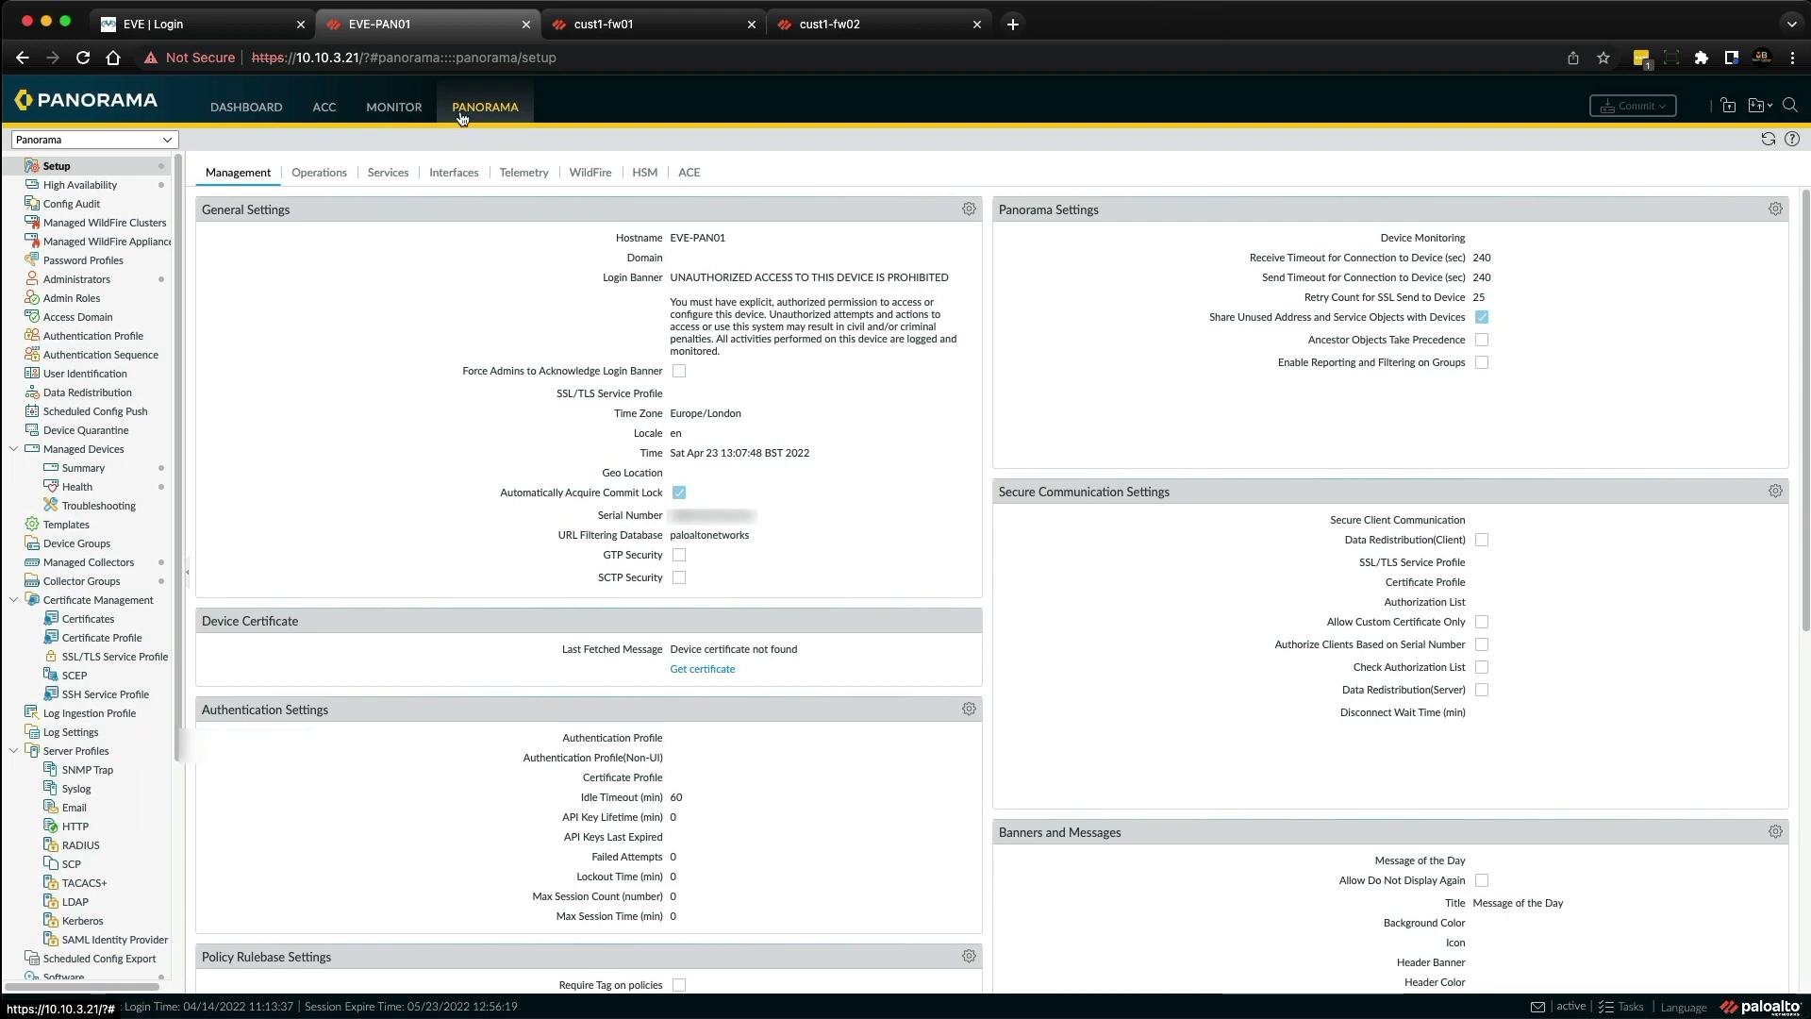
{"action": "left_click", "coordinate": [83, 467]}
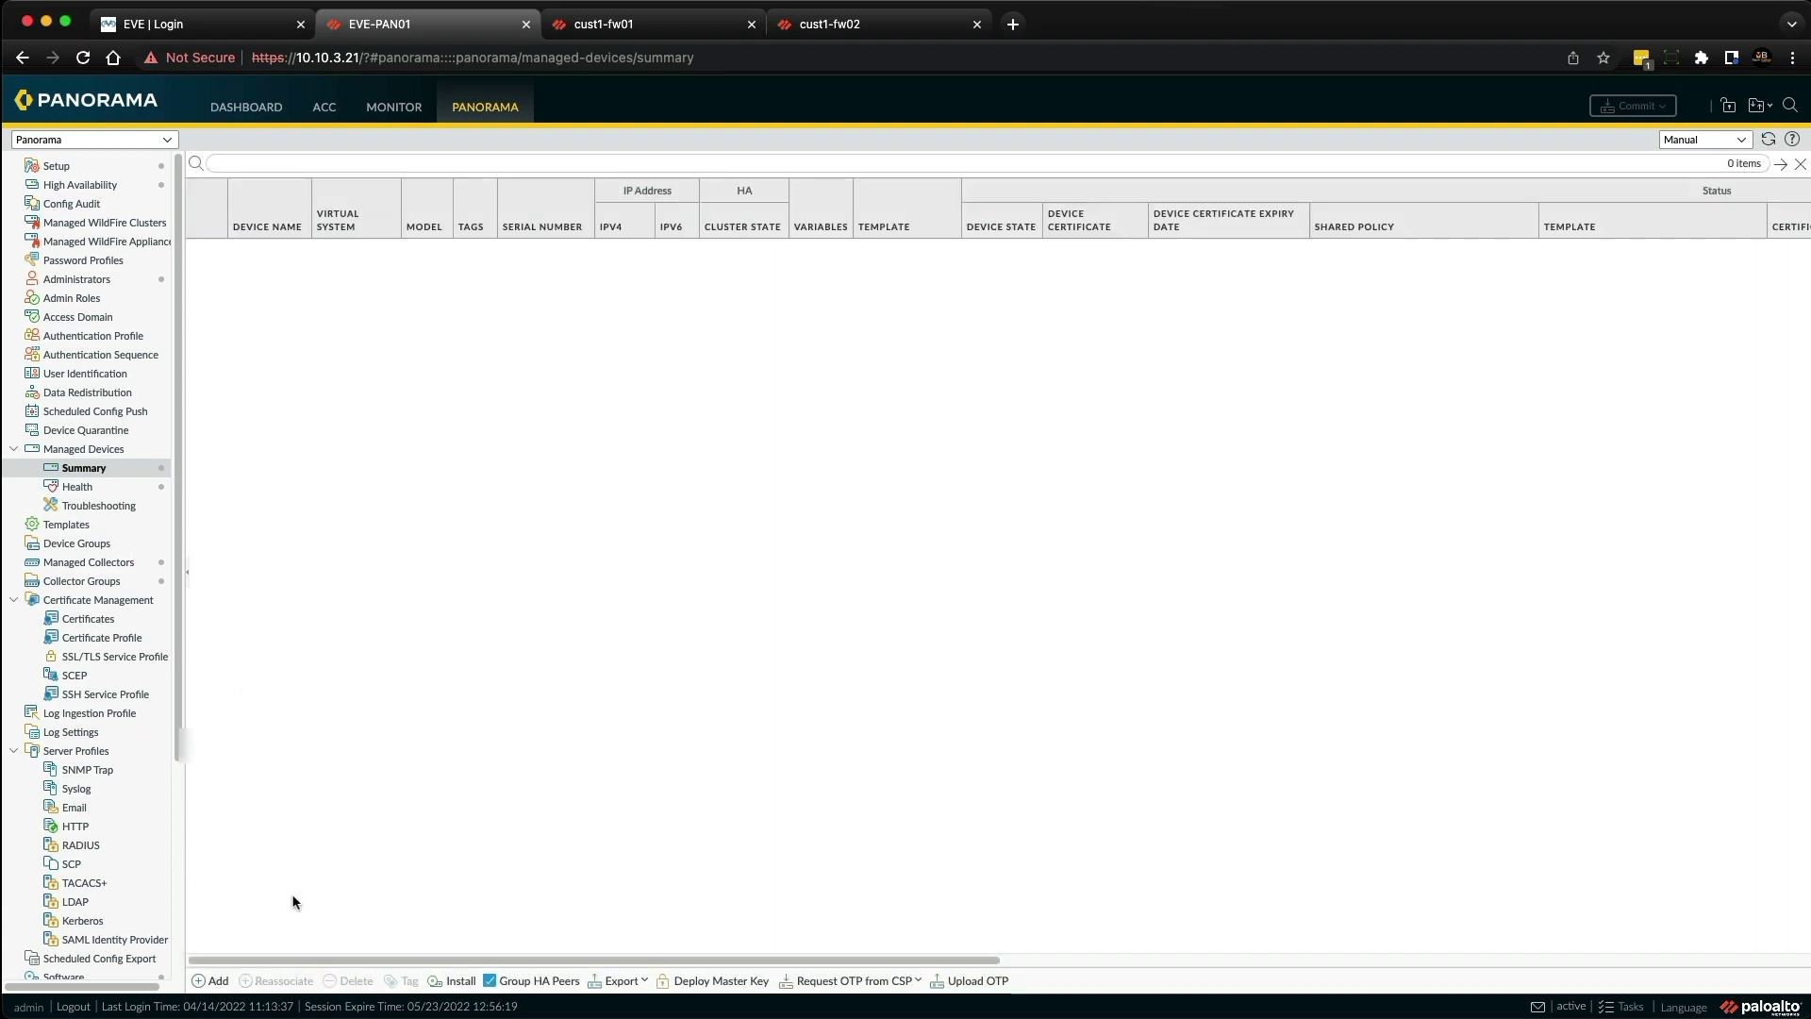
{"action": "left_click", "coordinate": [216, 980]}
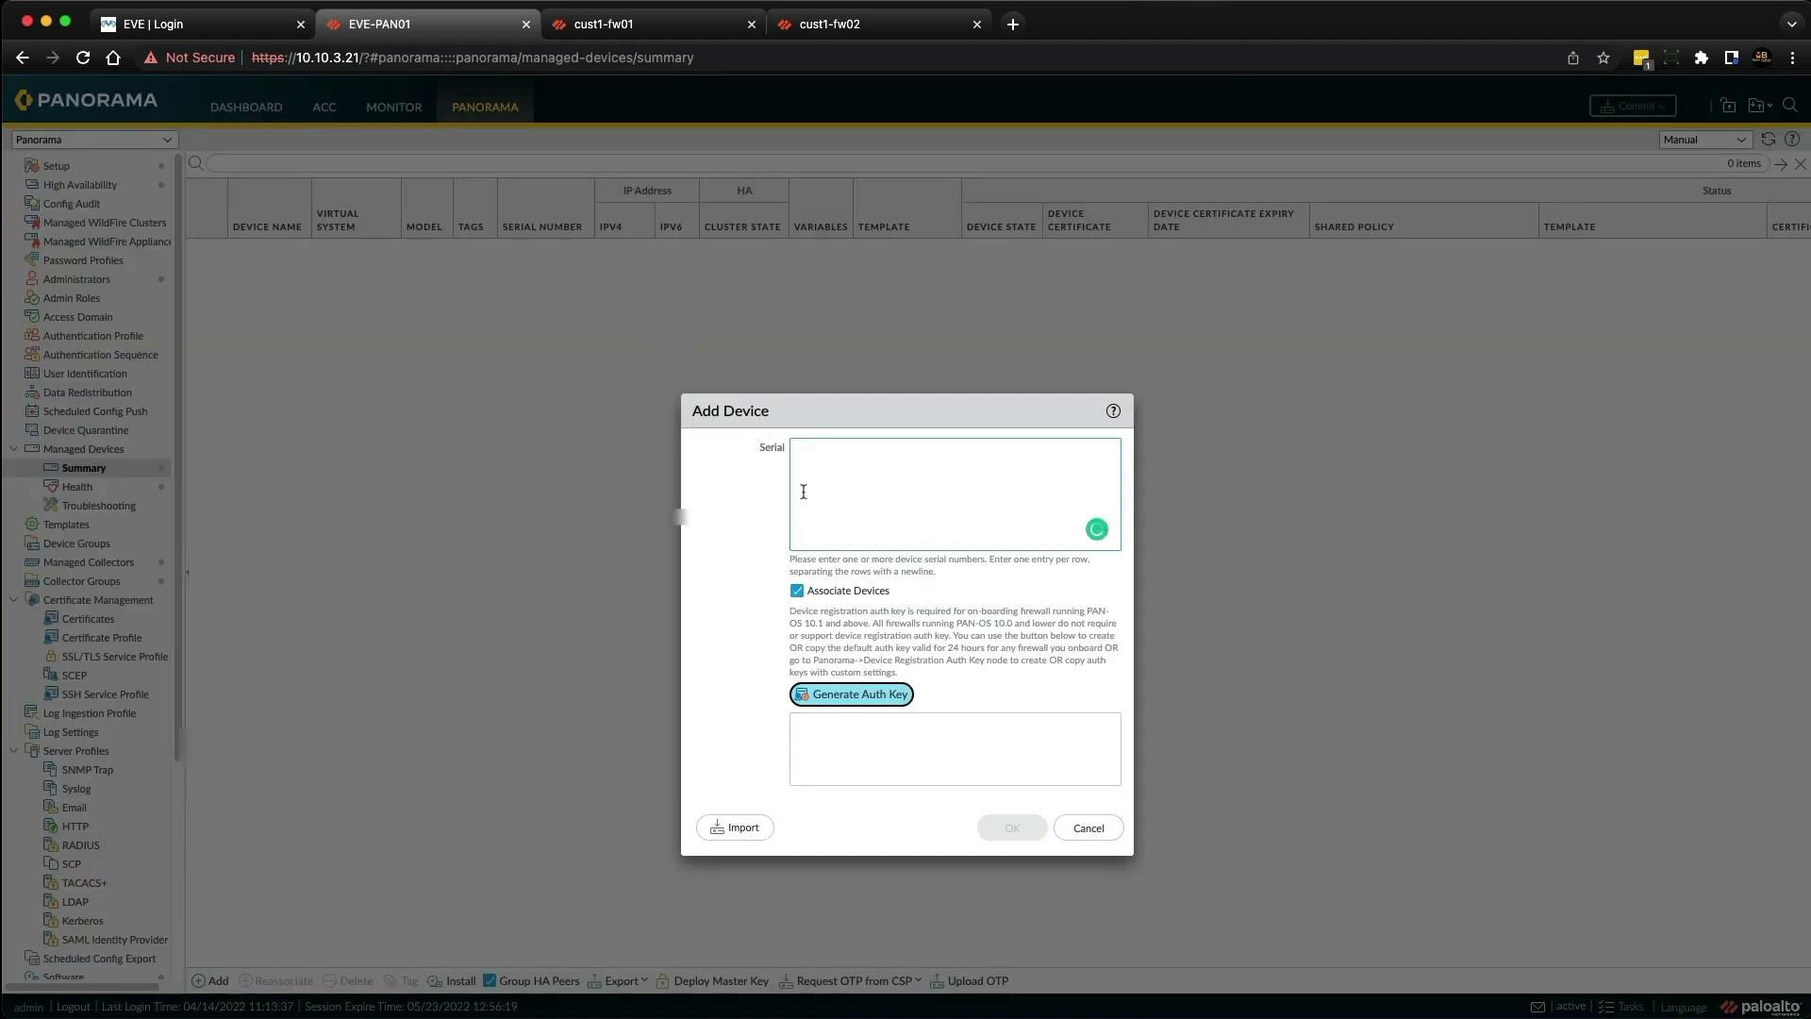
{"action": "right_click", "coordinate": [822, 454]}
{"action": "left_click", "coordinate": [874, 590]}
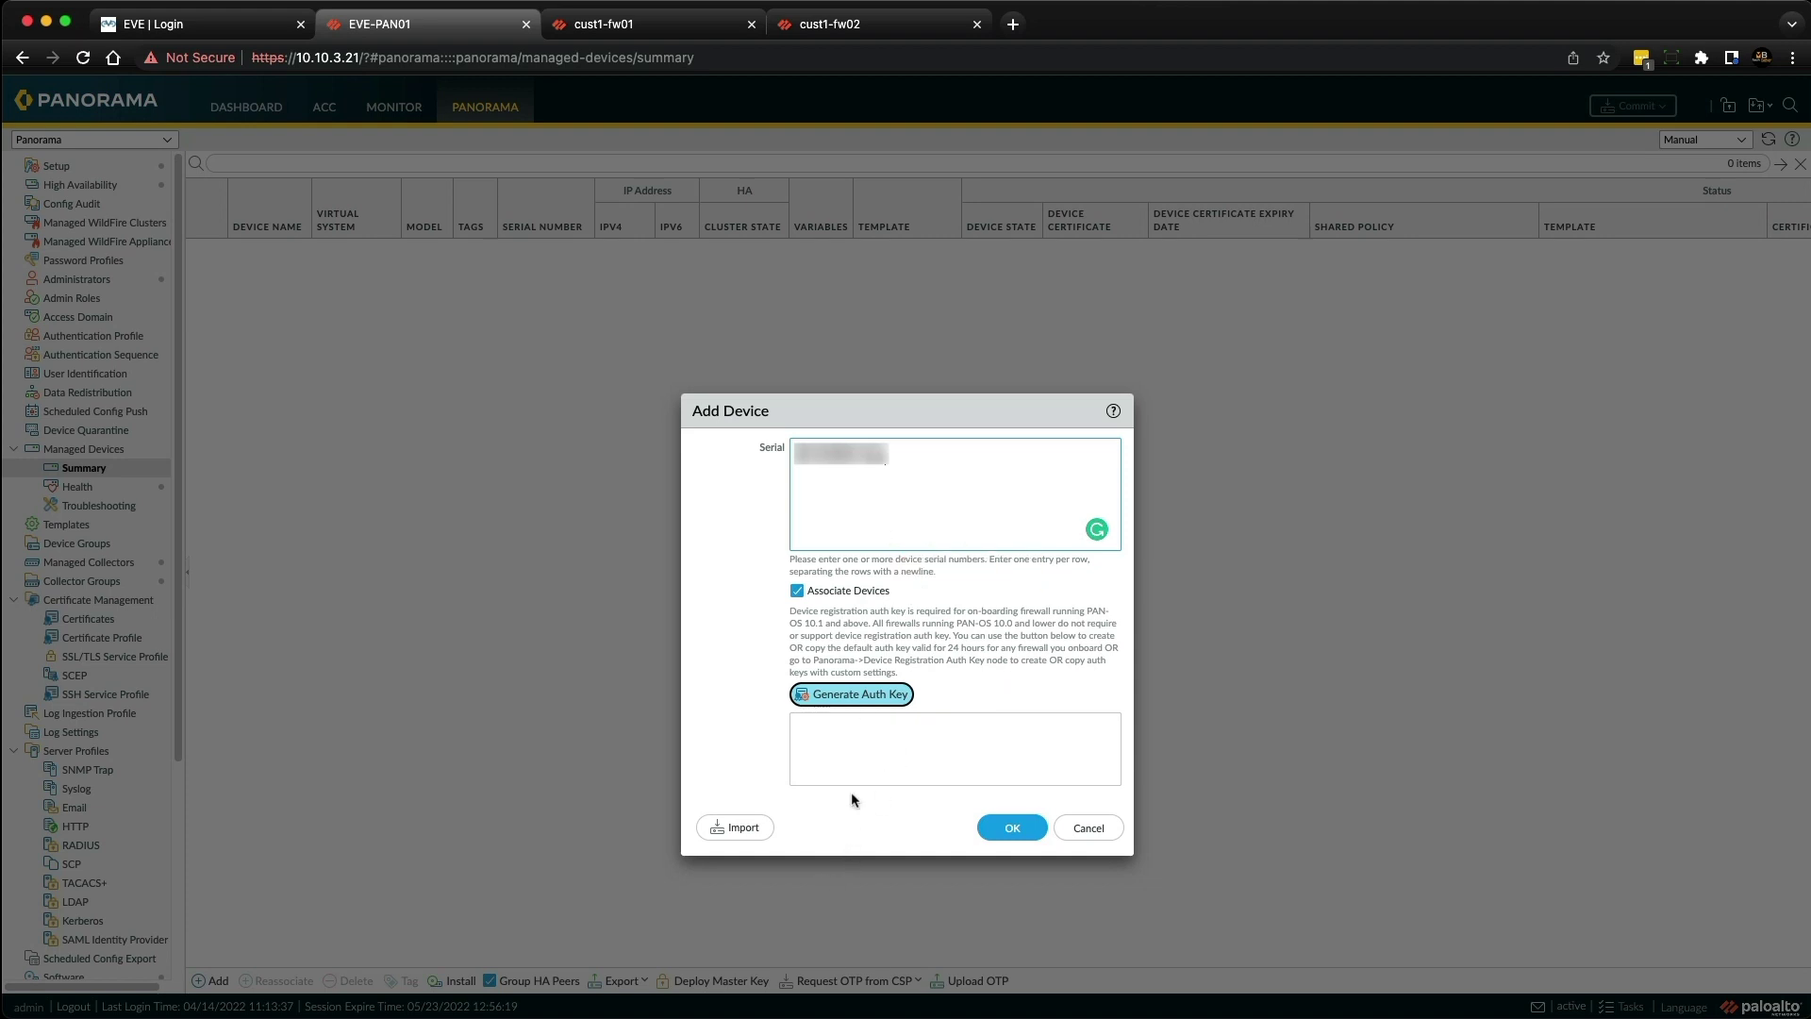
Step: Generate a device registration auth key, copy it, and confirm adding the devices with Associate Devices enabled
{"action": "left_click", "coordinate": [847, 694]}
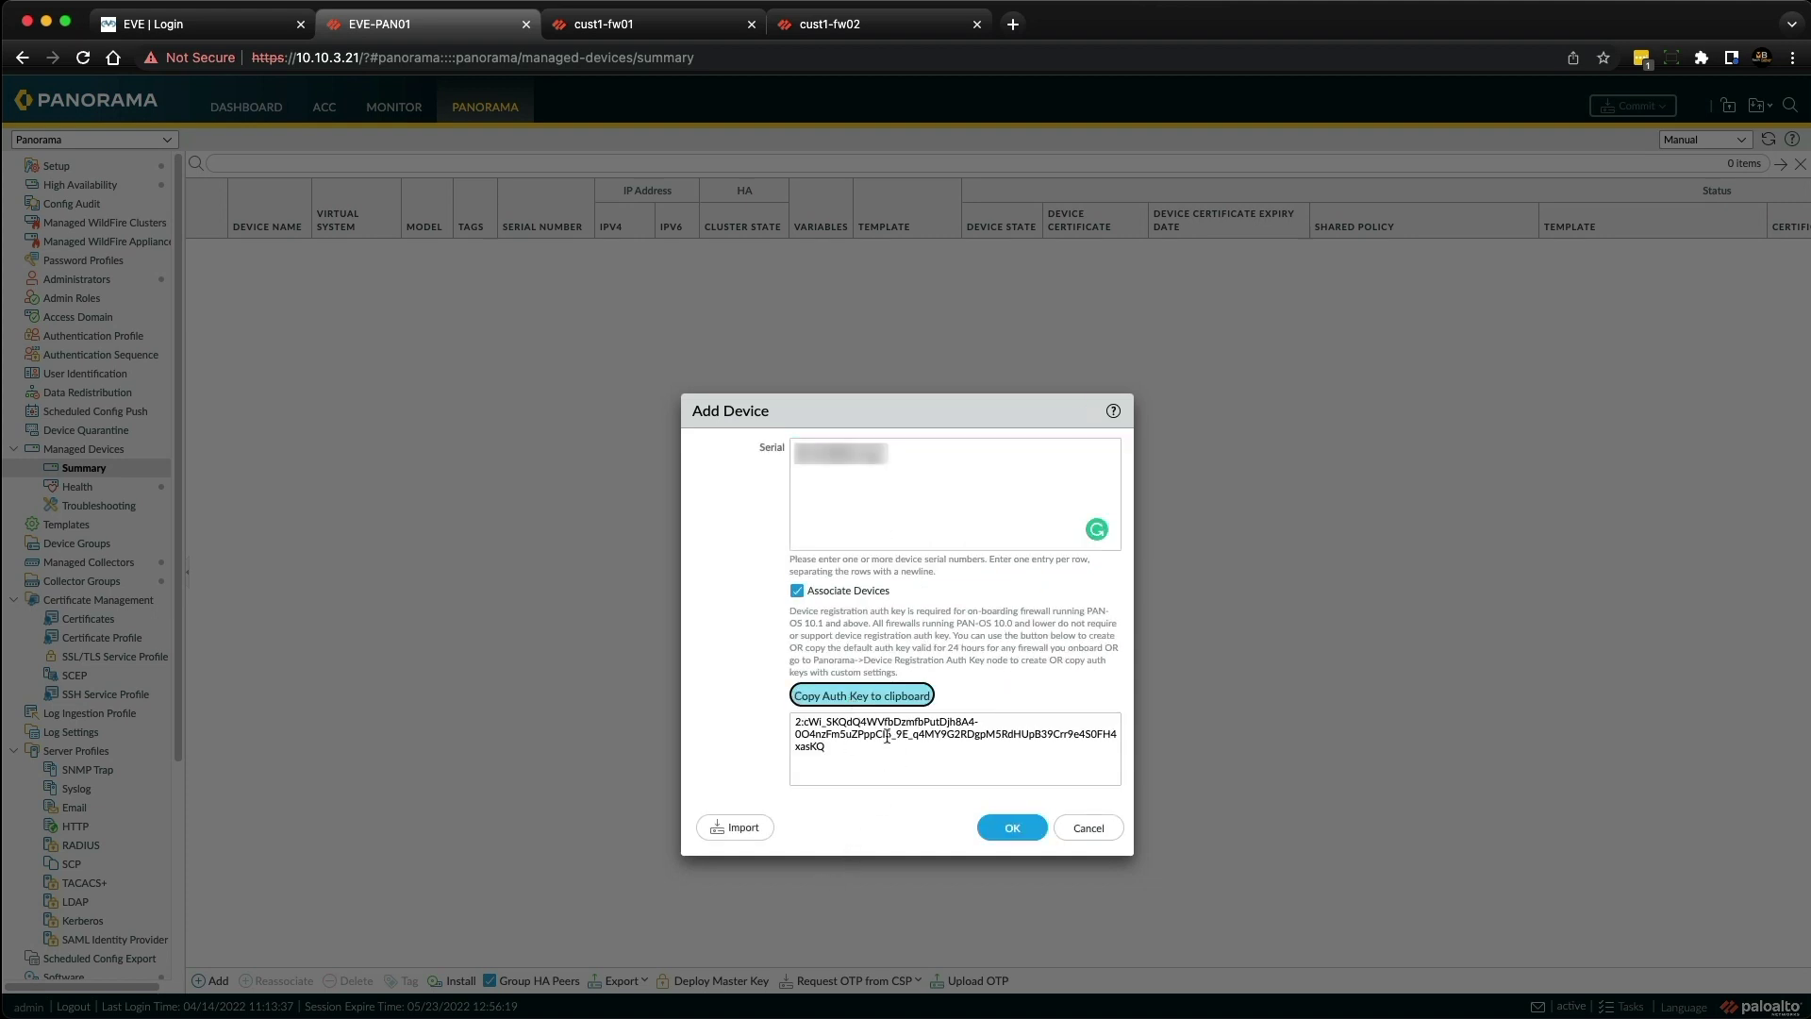
{"action": "triple_click", "coordinate": [836, 745]}
{"action": "key", "text": "super+c"}
{"action": "right_click", "coordinate": [815, 726]}
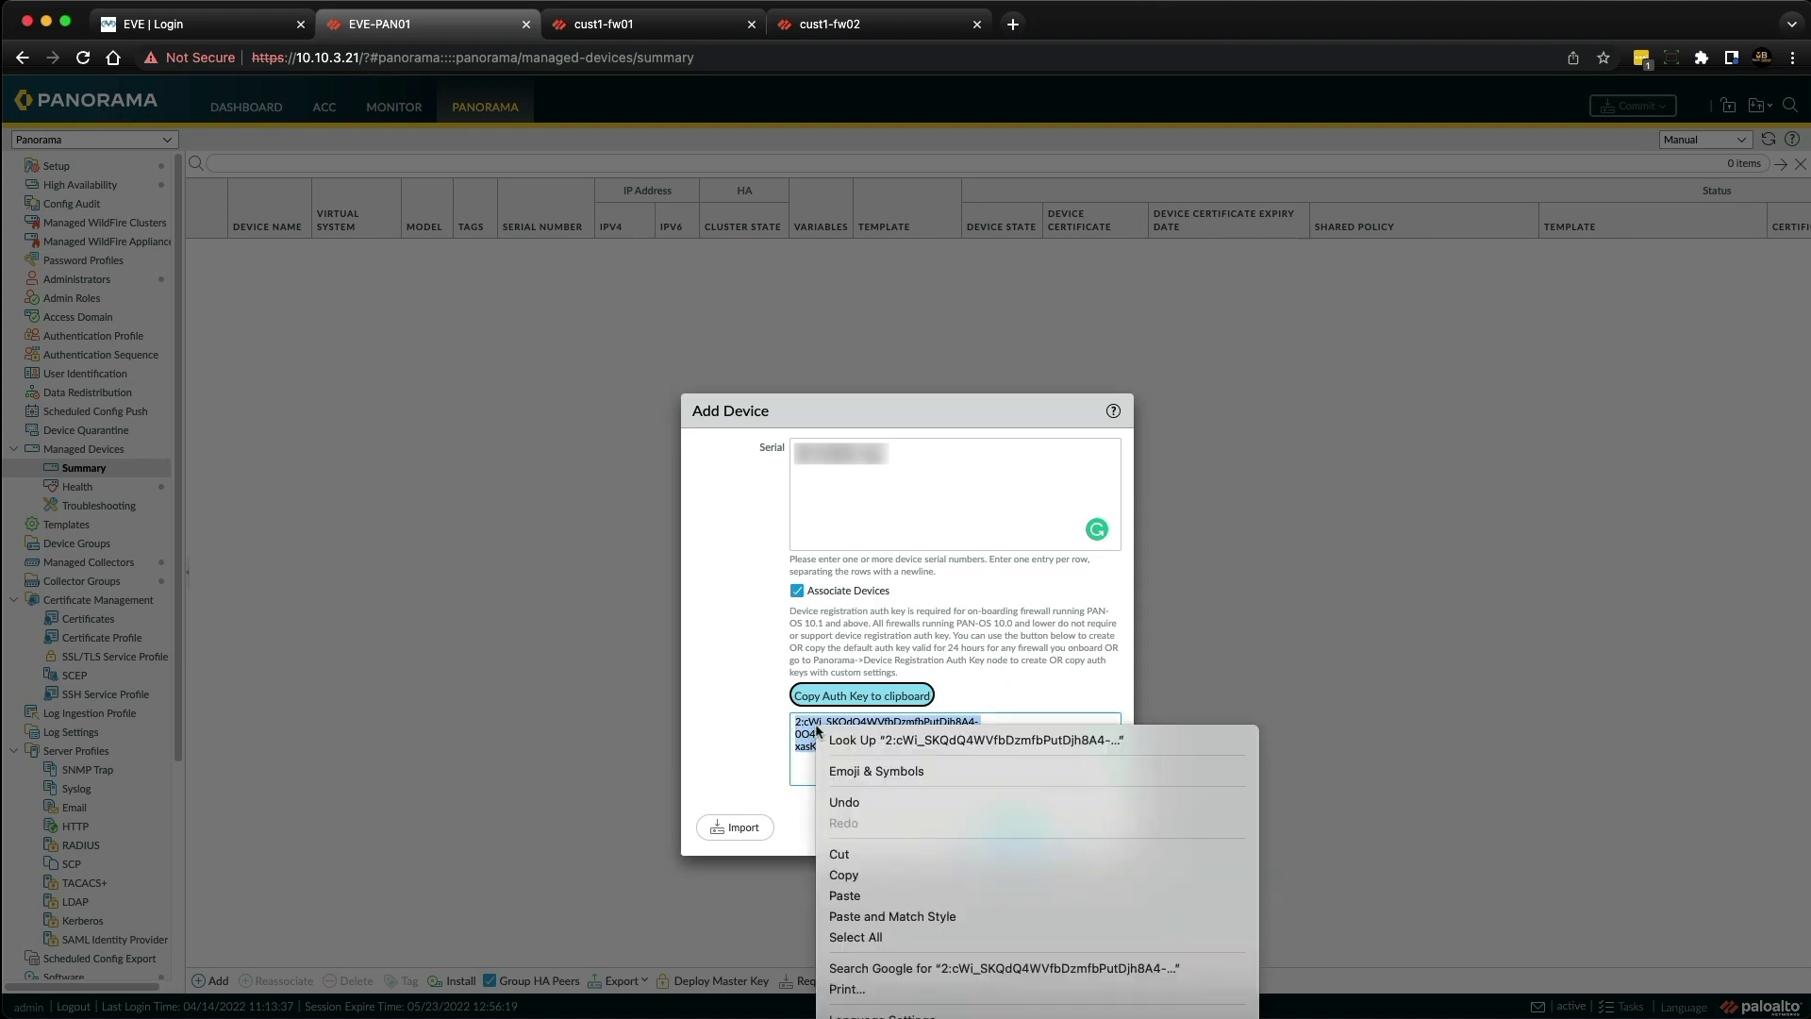
{"action": "left_click", "coordinate": [858, 875]}
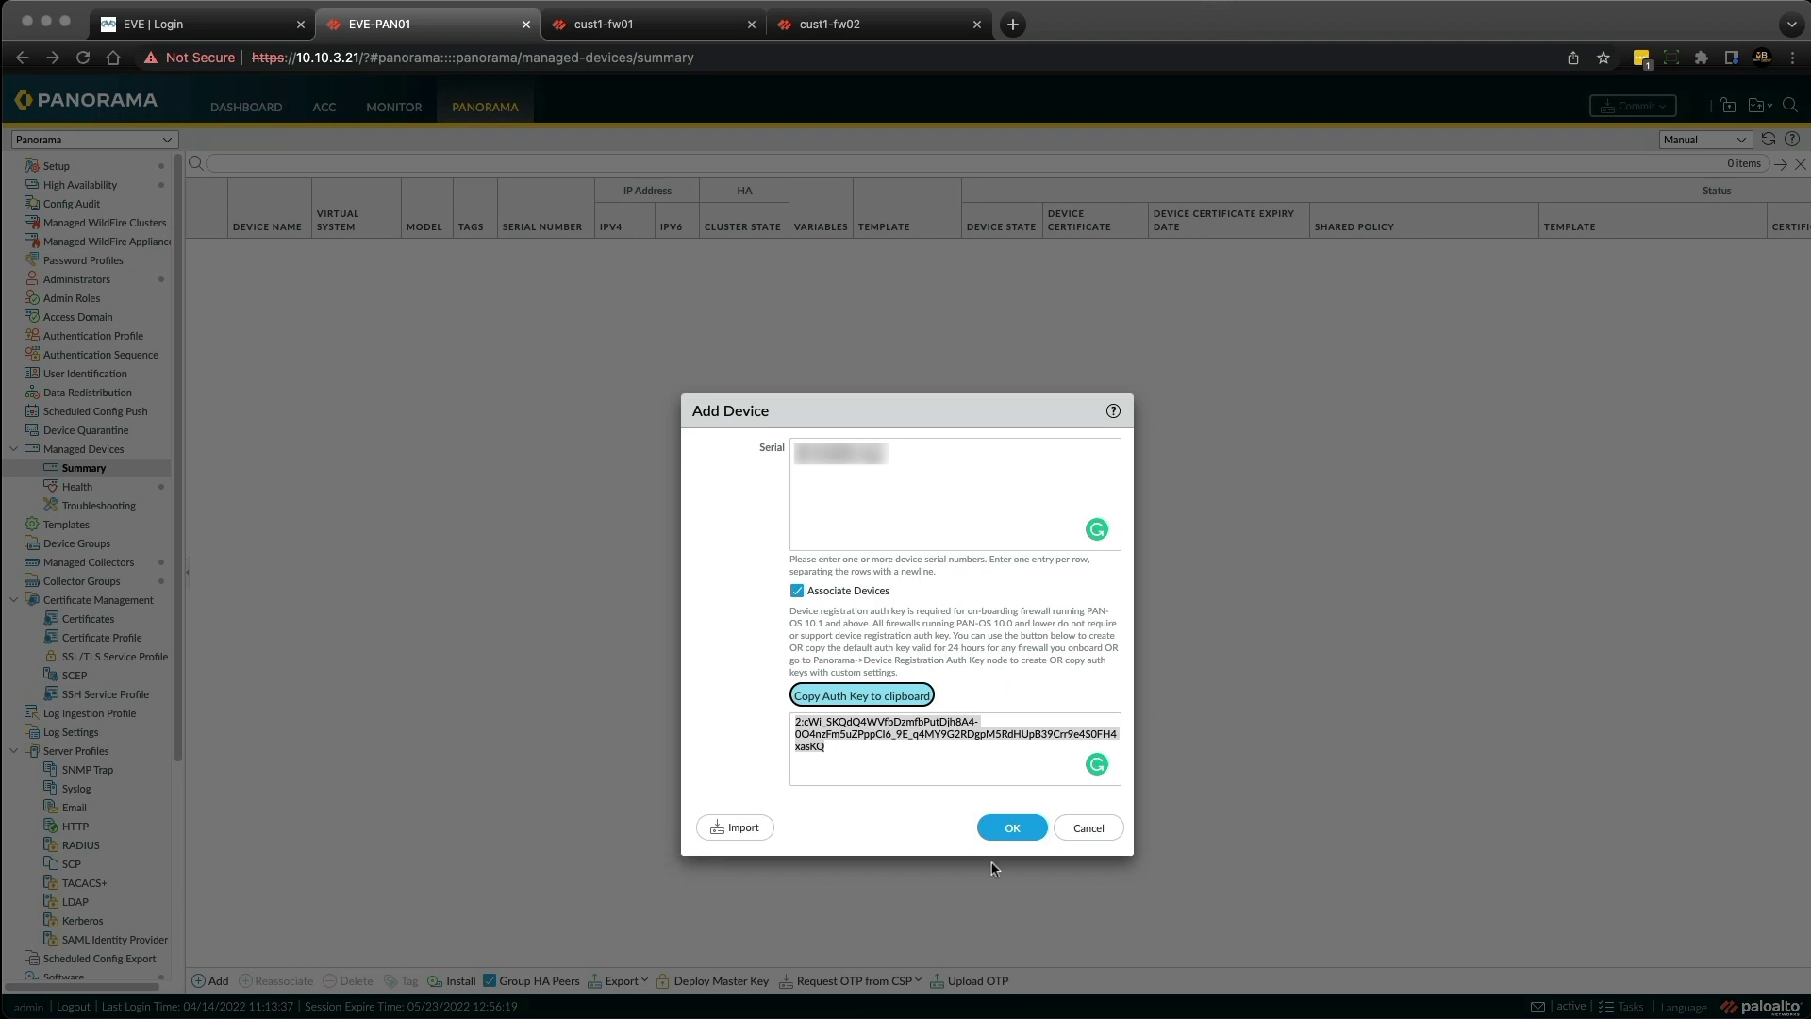
{"action": "left_click", "coordinate": [1010, 830]}
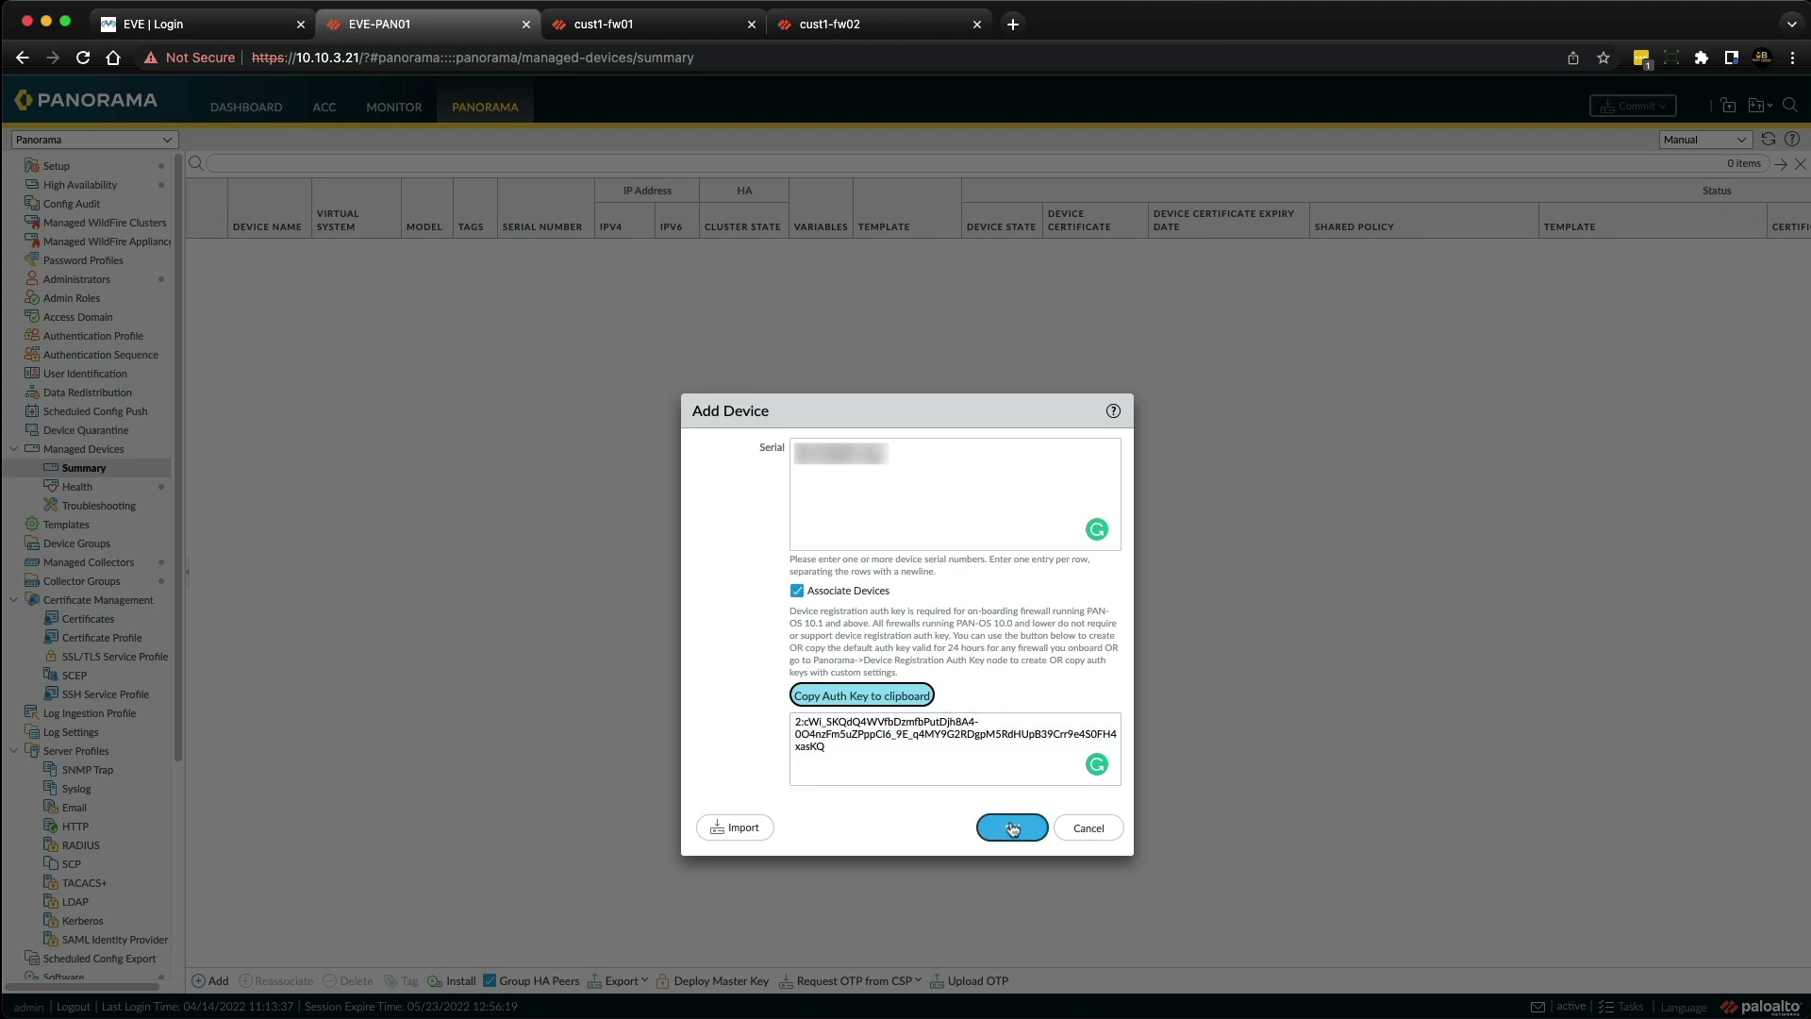
{"action": "left_click", "coordinate": [1151, 757]}
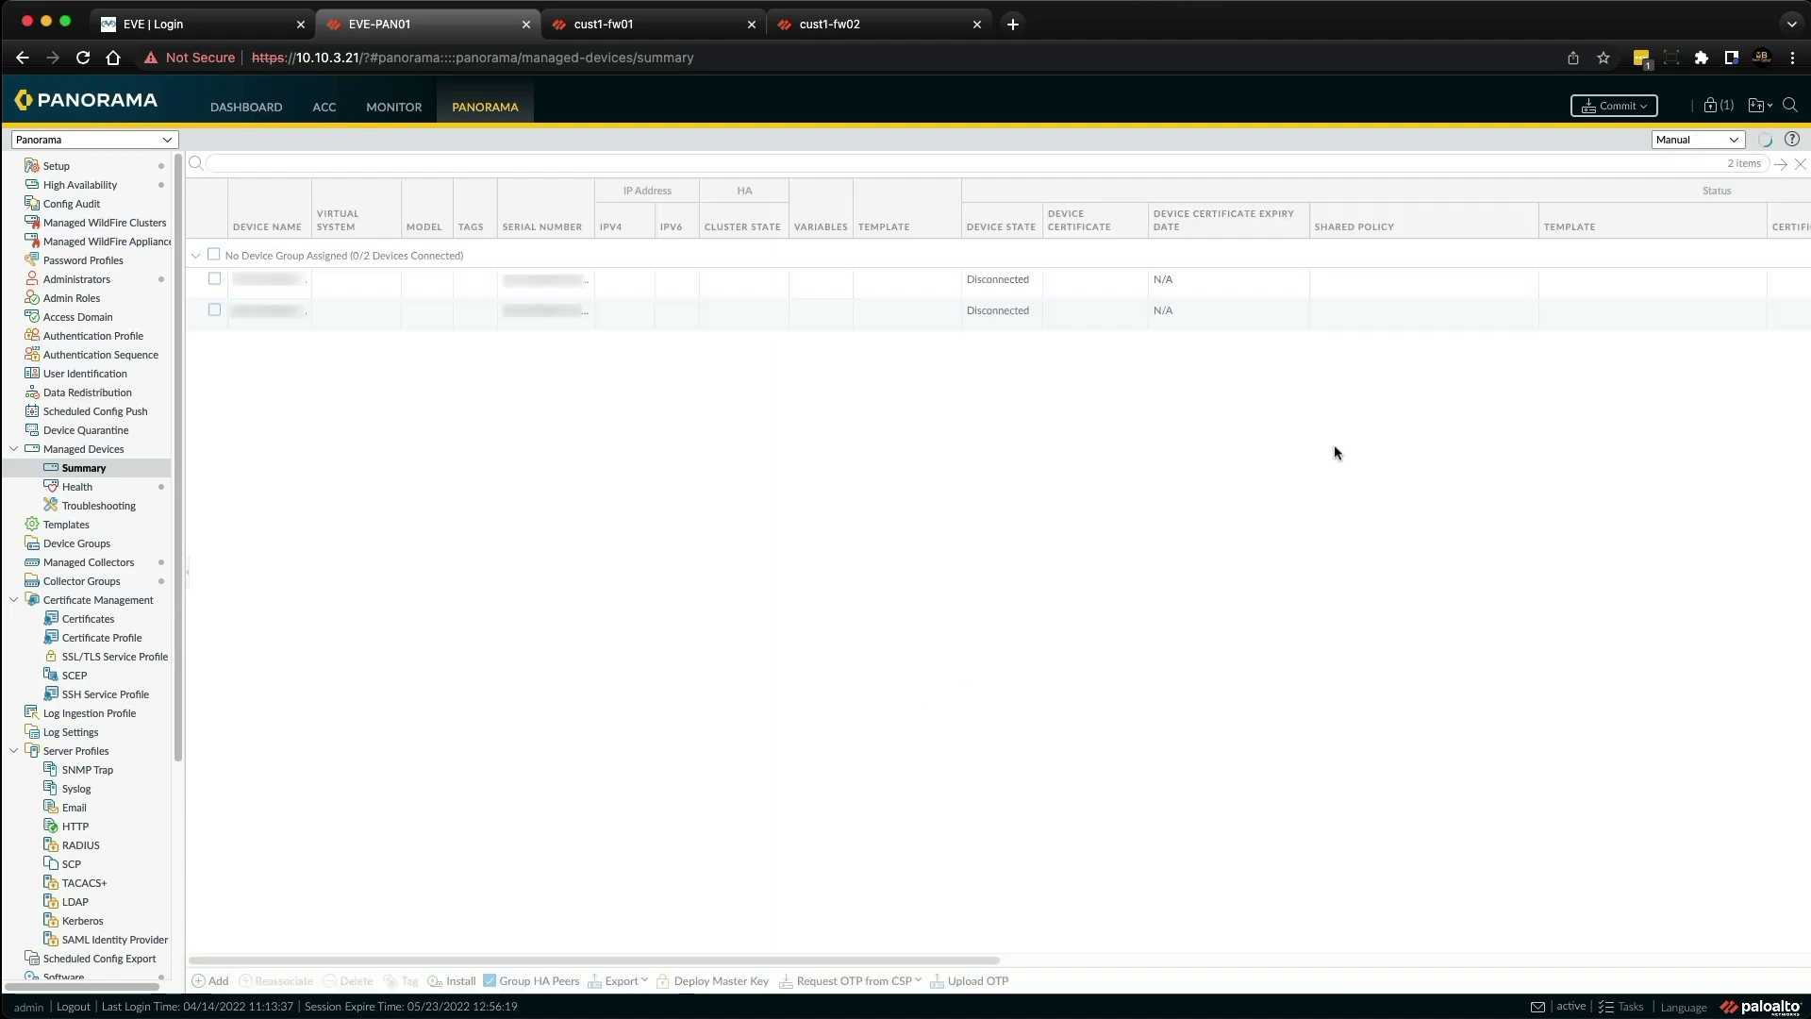
Step: Commit all changes to Panorama
{"action": "left_click", "coordinate": [1614, 106]}
{"action": "left_click", "coordinate": [1621, 135]}
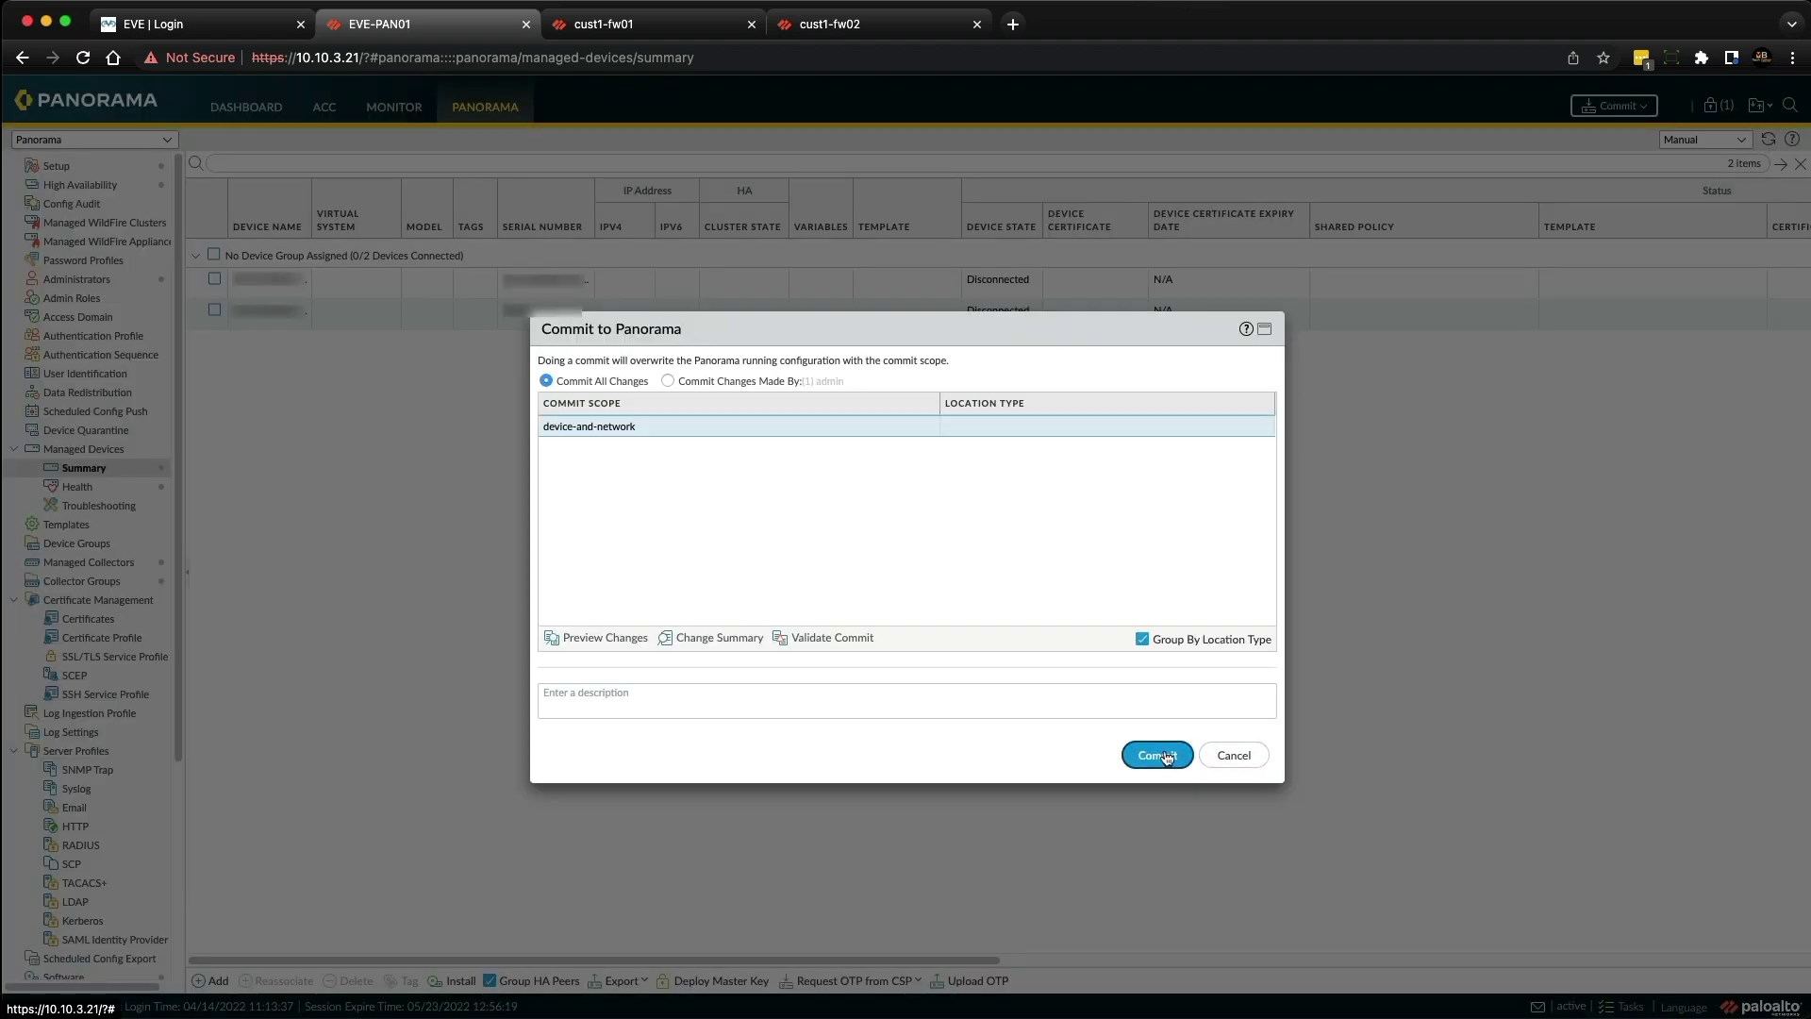
{"action": "left_click", "coordinate": [1166, 755]}
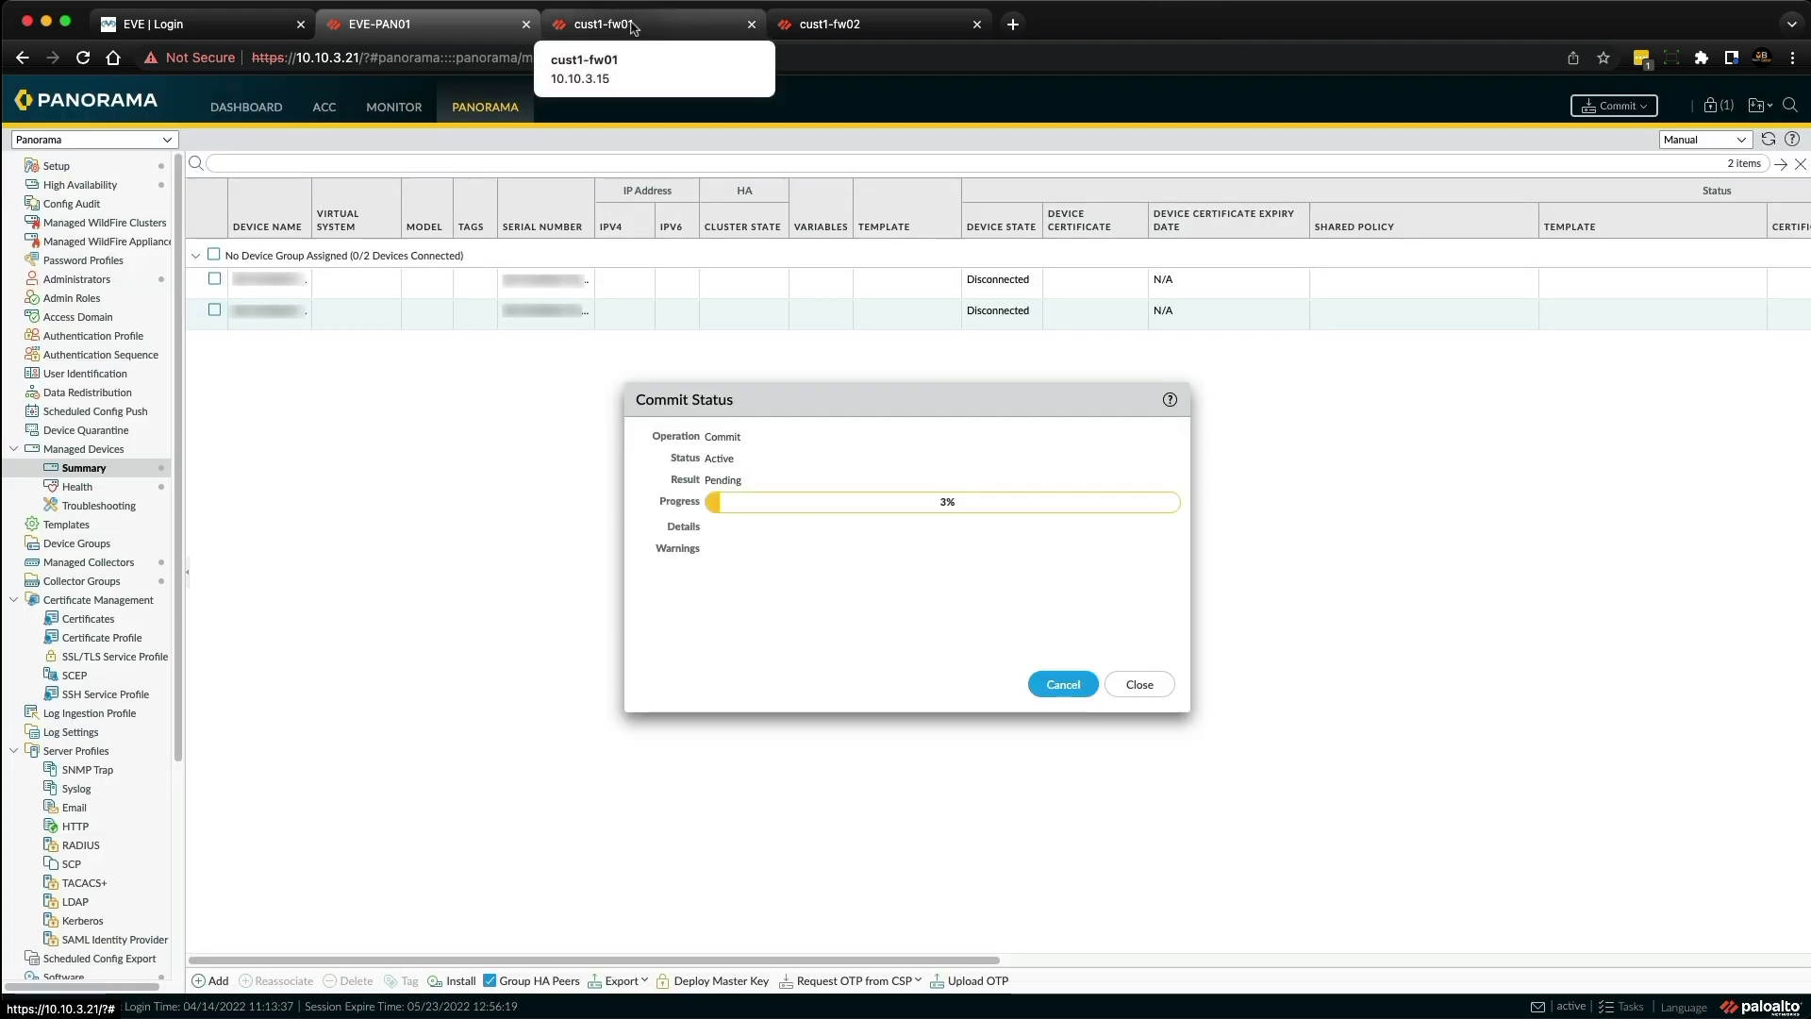
Step: In the Panorama Settings of cust1-fw01, set the Panorama servers to 10.10.3.21 and 10.10.3.22
{"action": "left_click", "coordinate": [630, 29]}
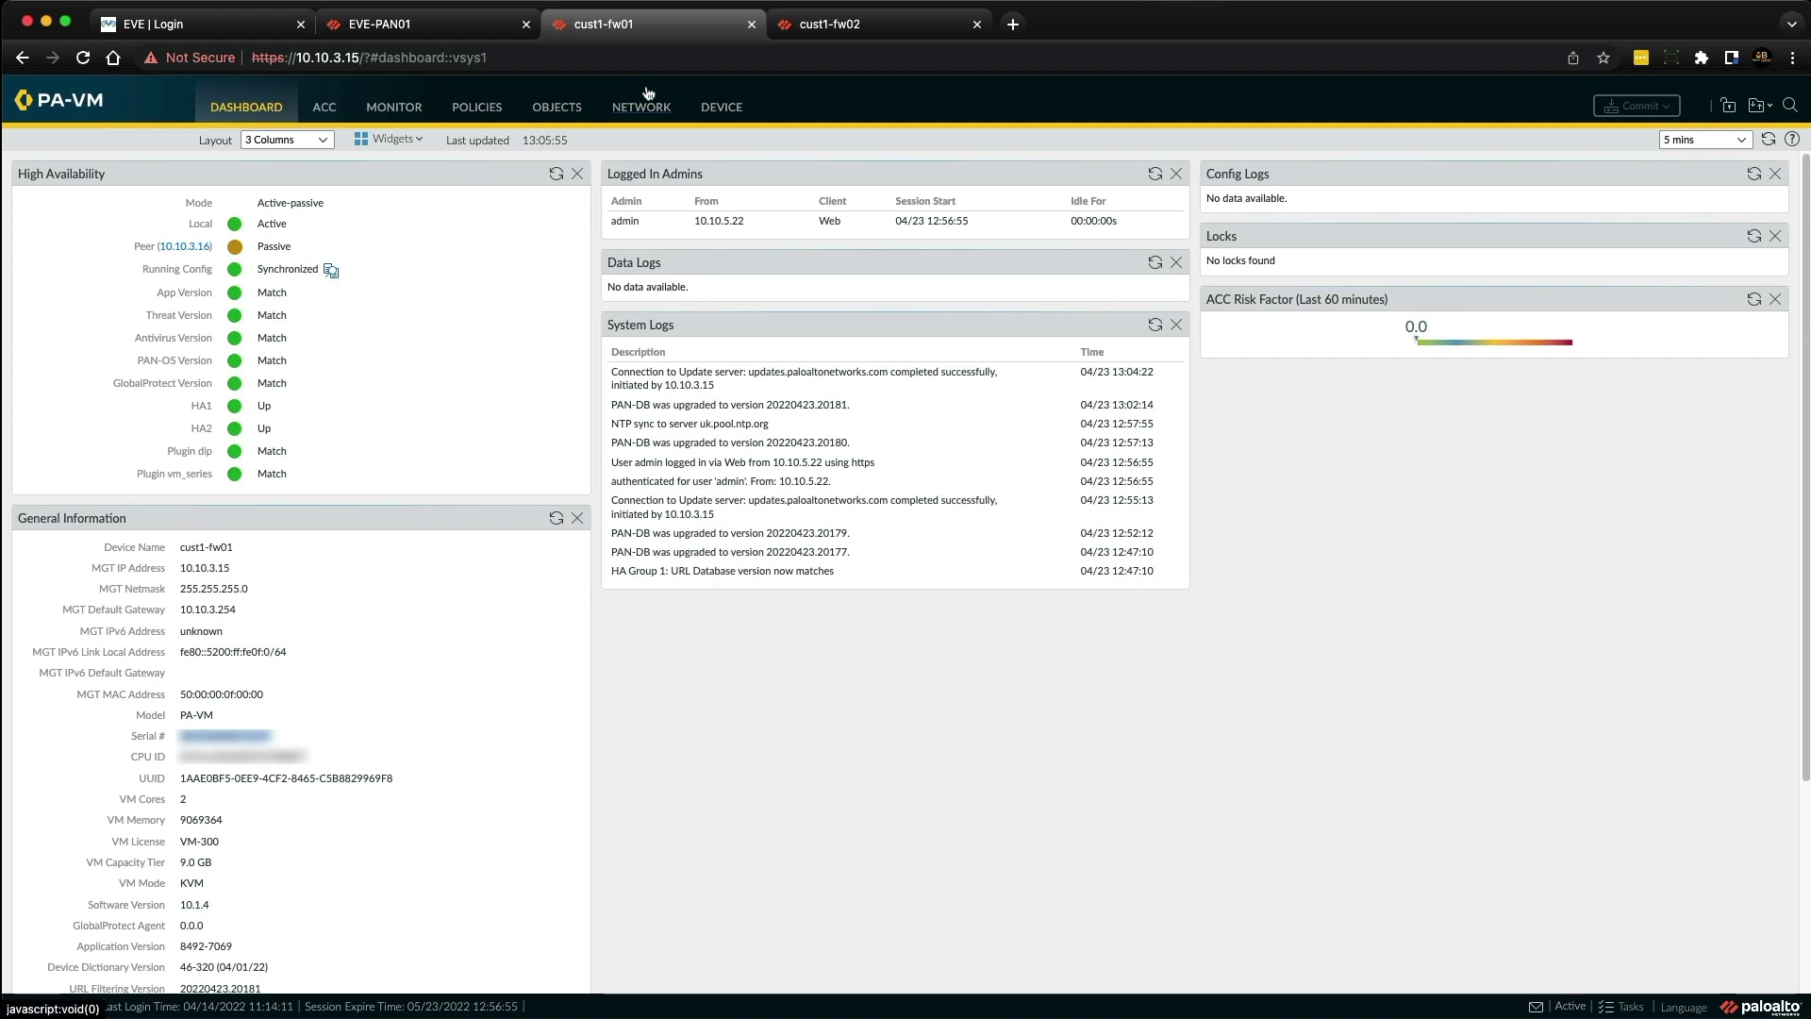
{"action": "left_click", "coordinate": [722, 112]}
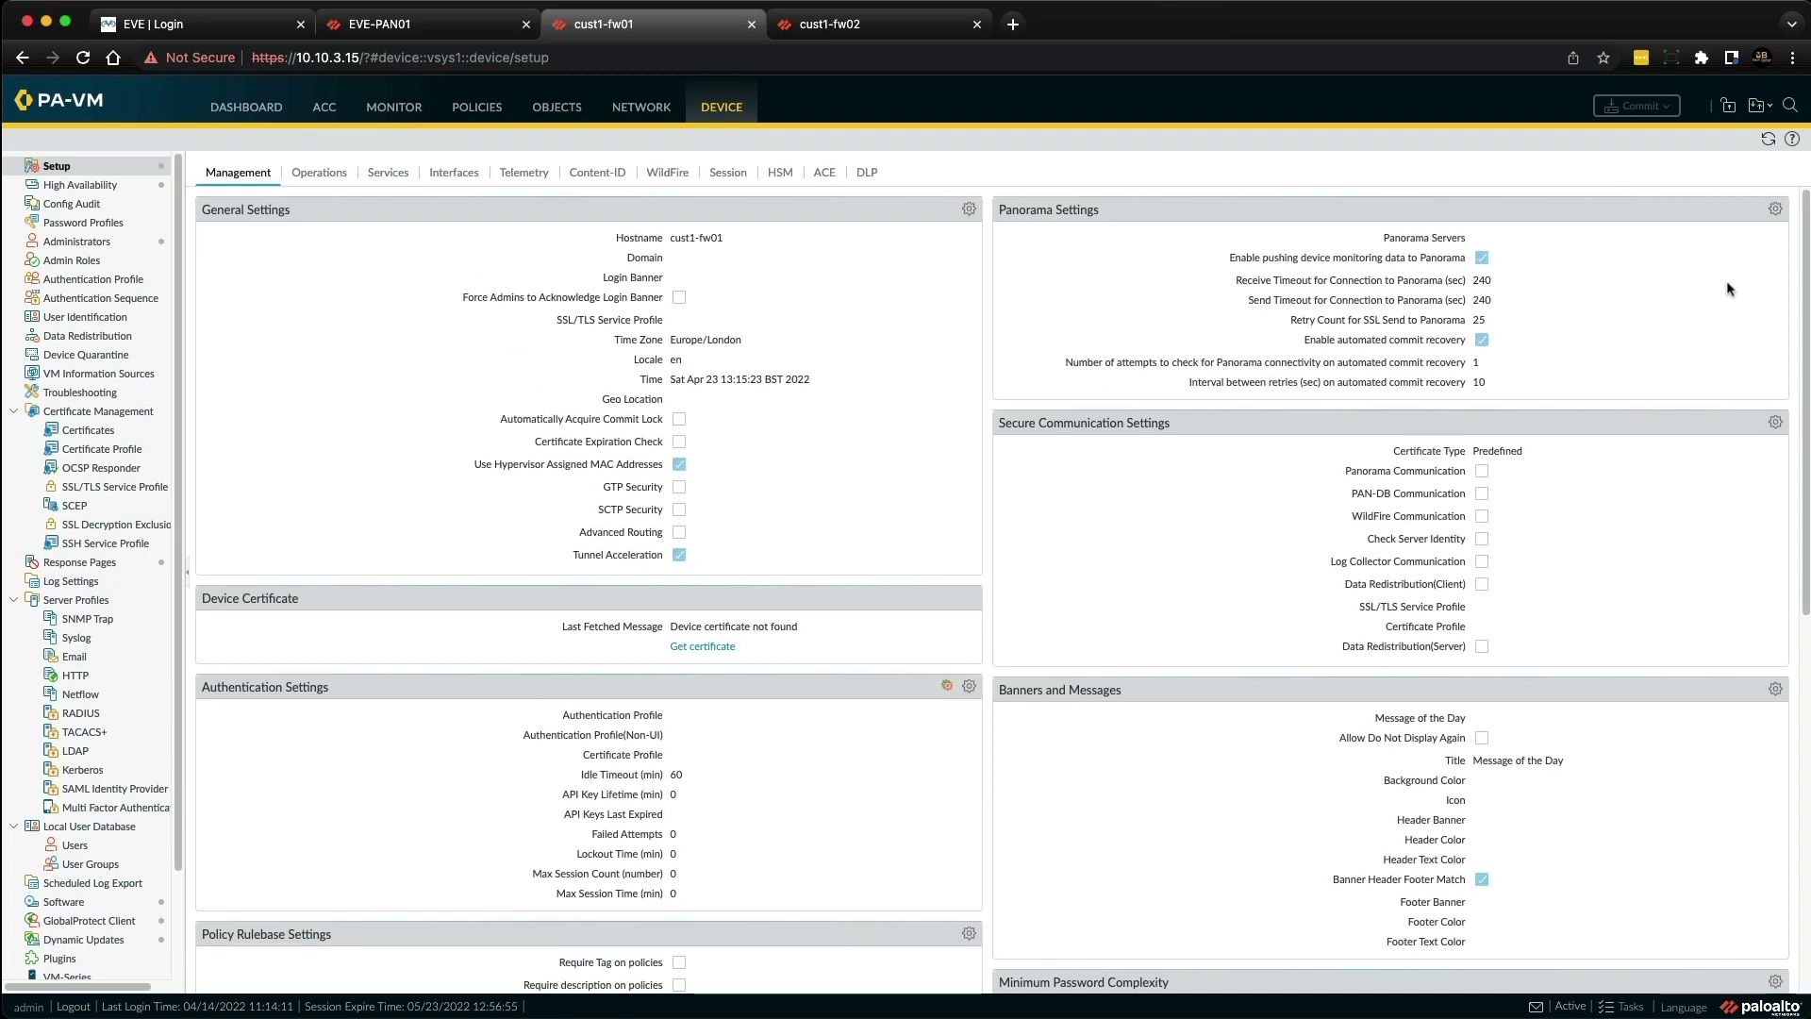
{"action": "left_click", "coordinate": [1775, 209]}
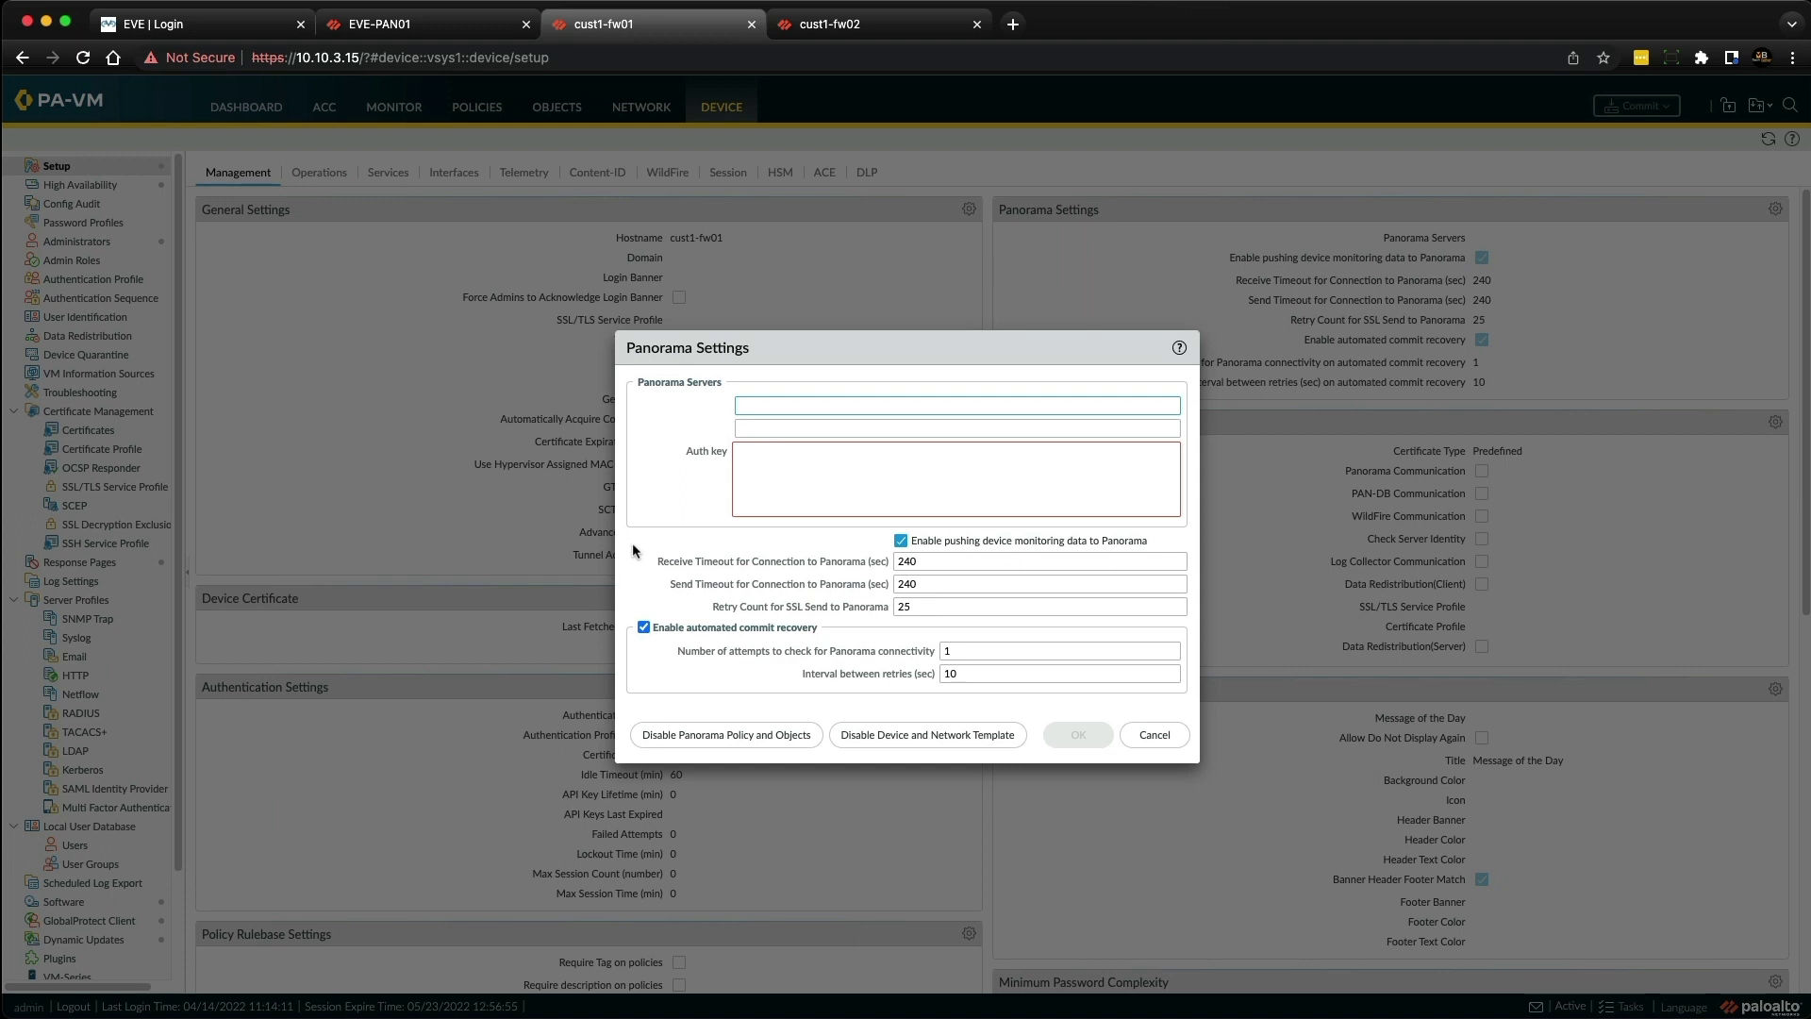
{"action": "type", "text": "10.10.3.21"}
{"action": "left_click", "coordinate": [799, 450]}
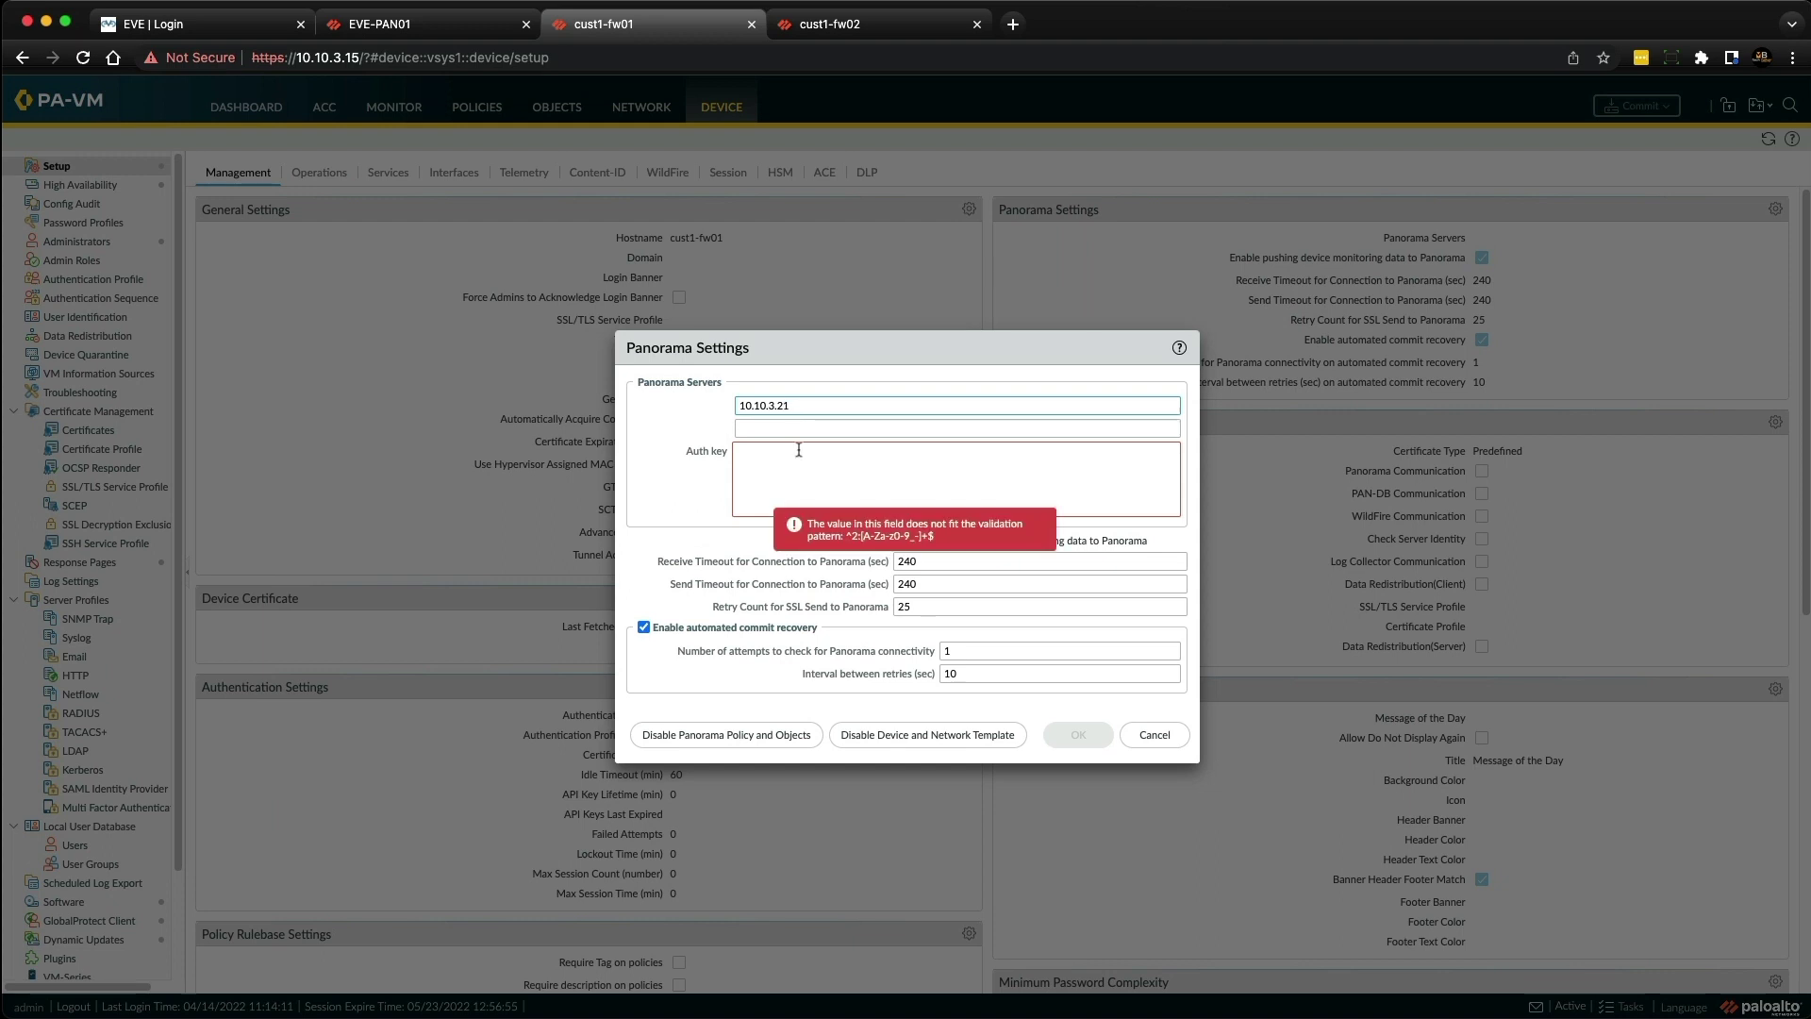
{"action": "left_click", "coordinate": [794, 429]}
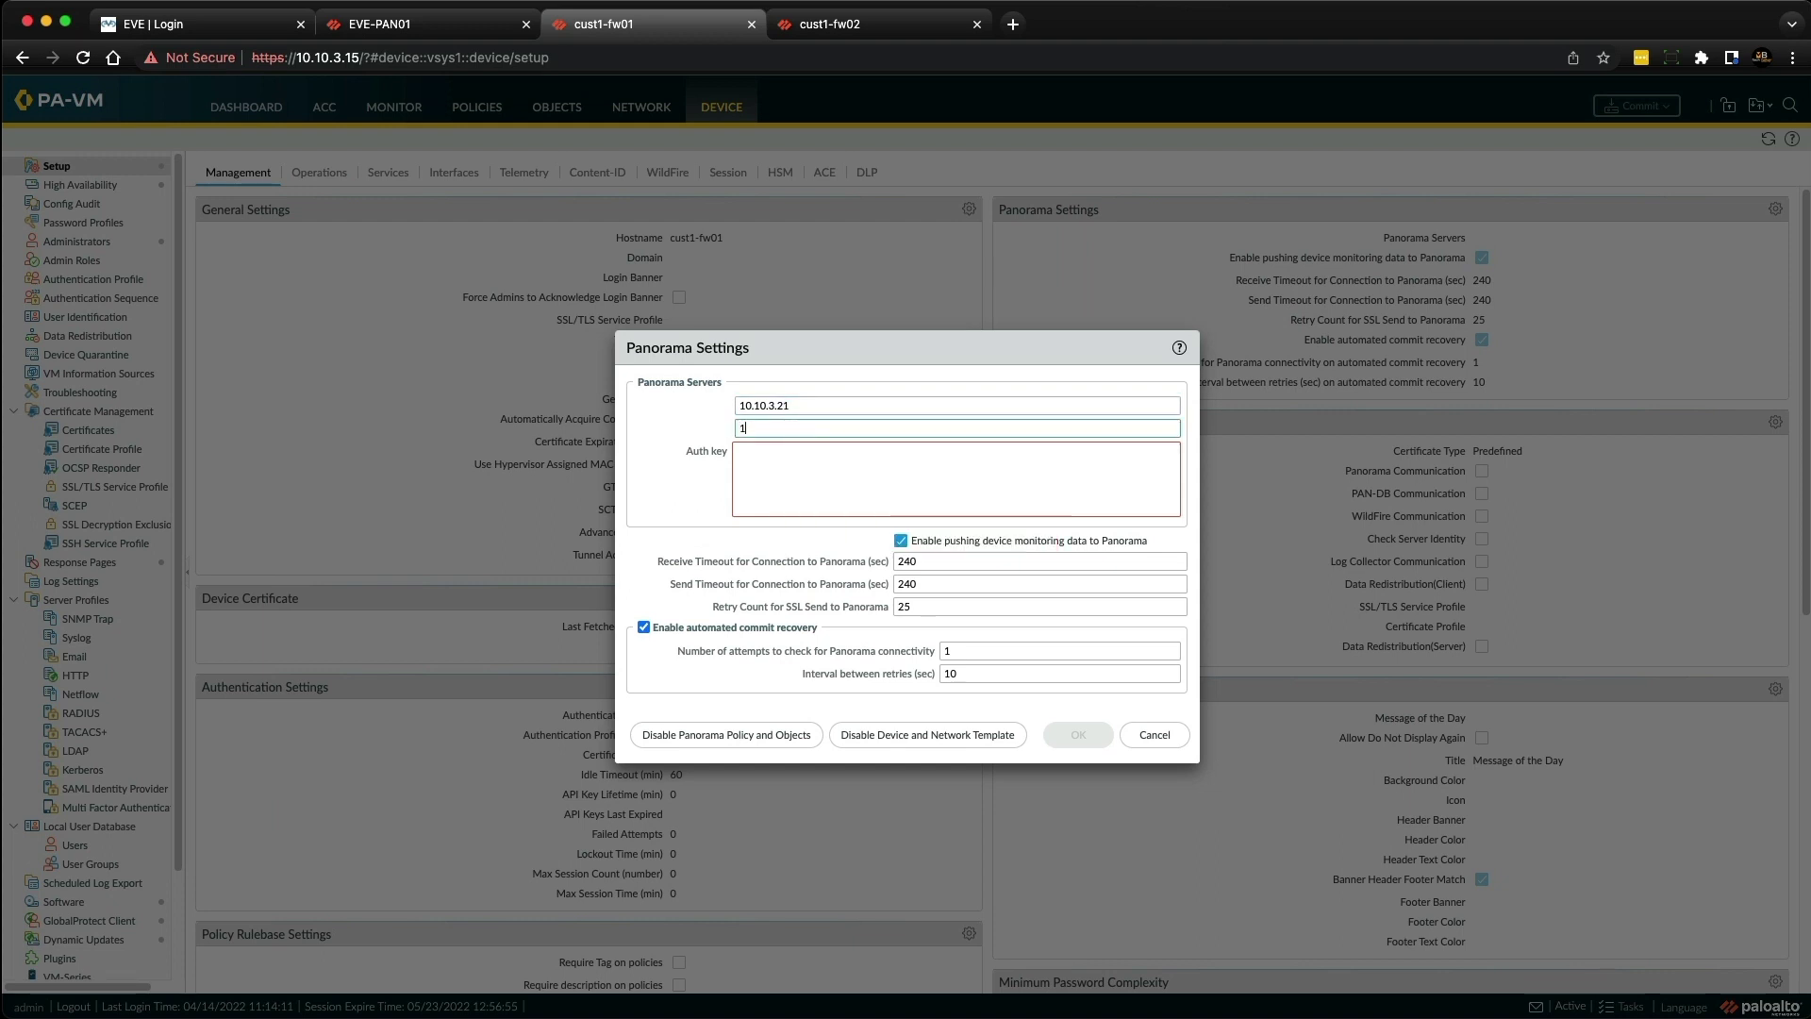
{"action": "type", "text": "10.10.3.22"}
Step: Paste the copied auth key into the Auth key field for cust1-fw01 and apply the Panorama settings
{"action": "left_click", "coordinate": [781, 465]}
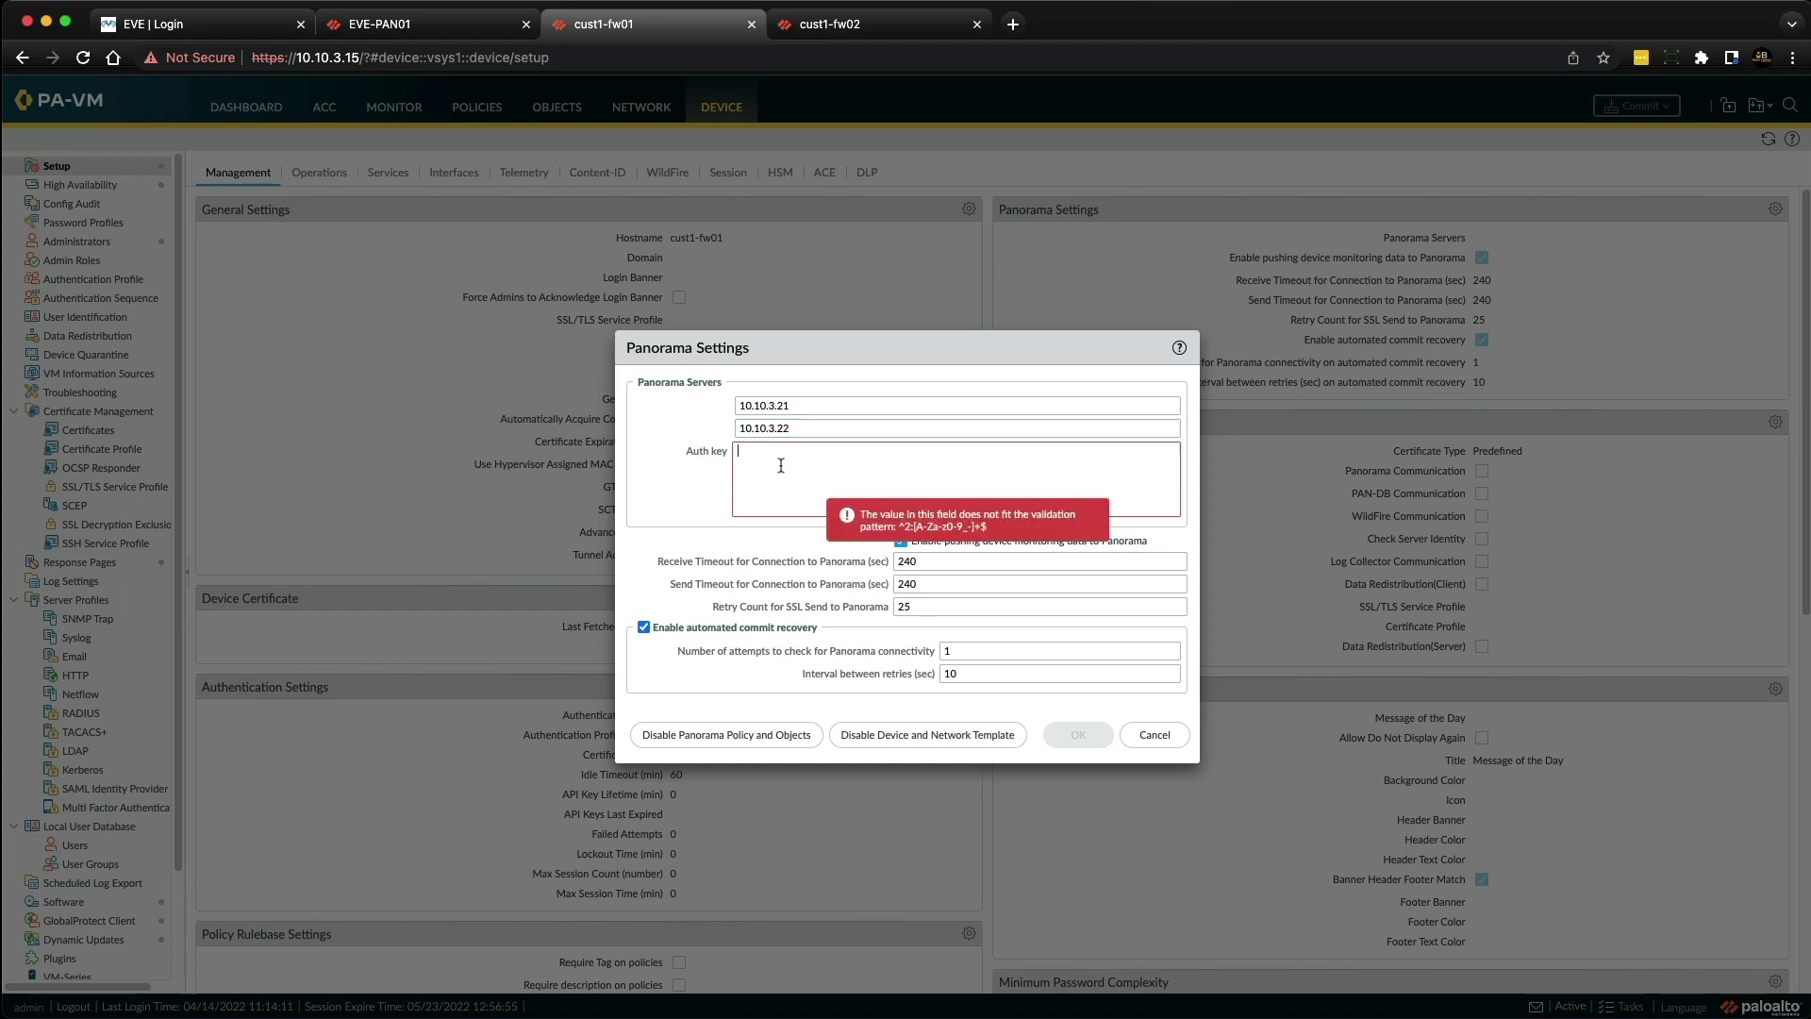
{"action": "right_click", "coordinate": [781, 465]}
{"action": "left_click", "coordinate": [836, 601]}
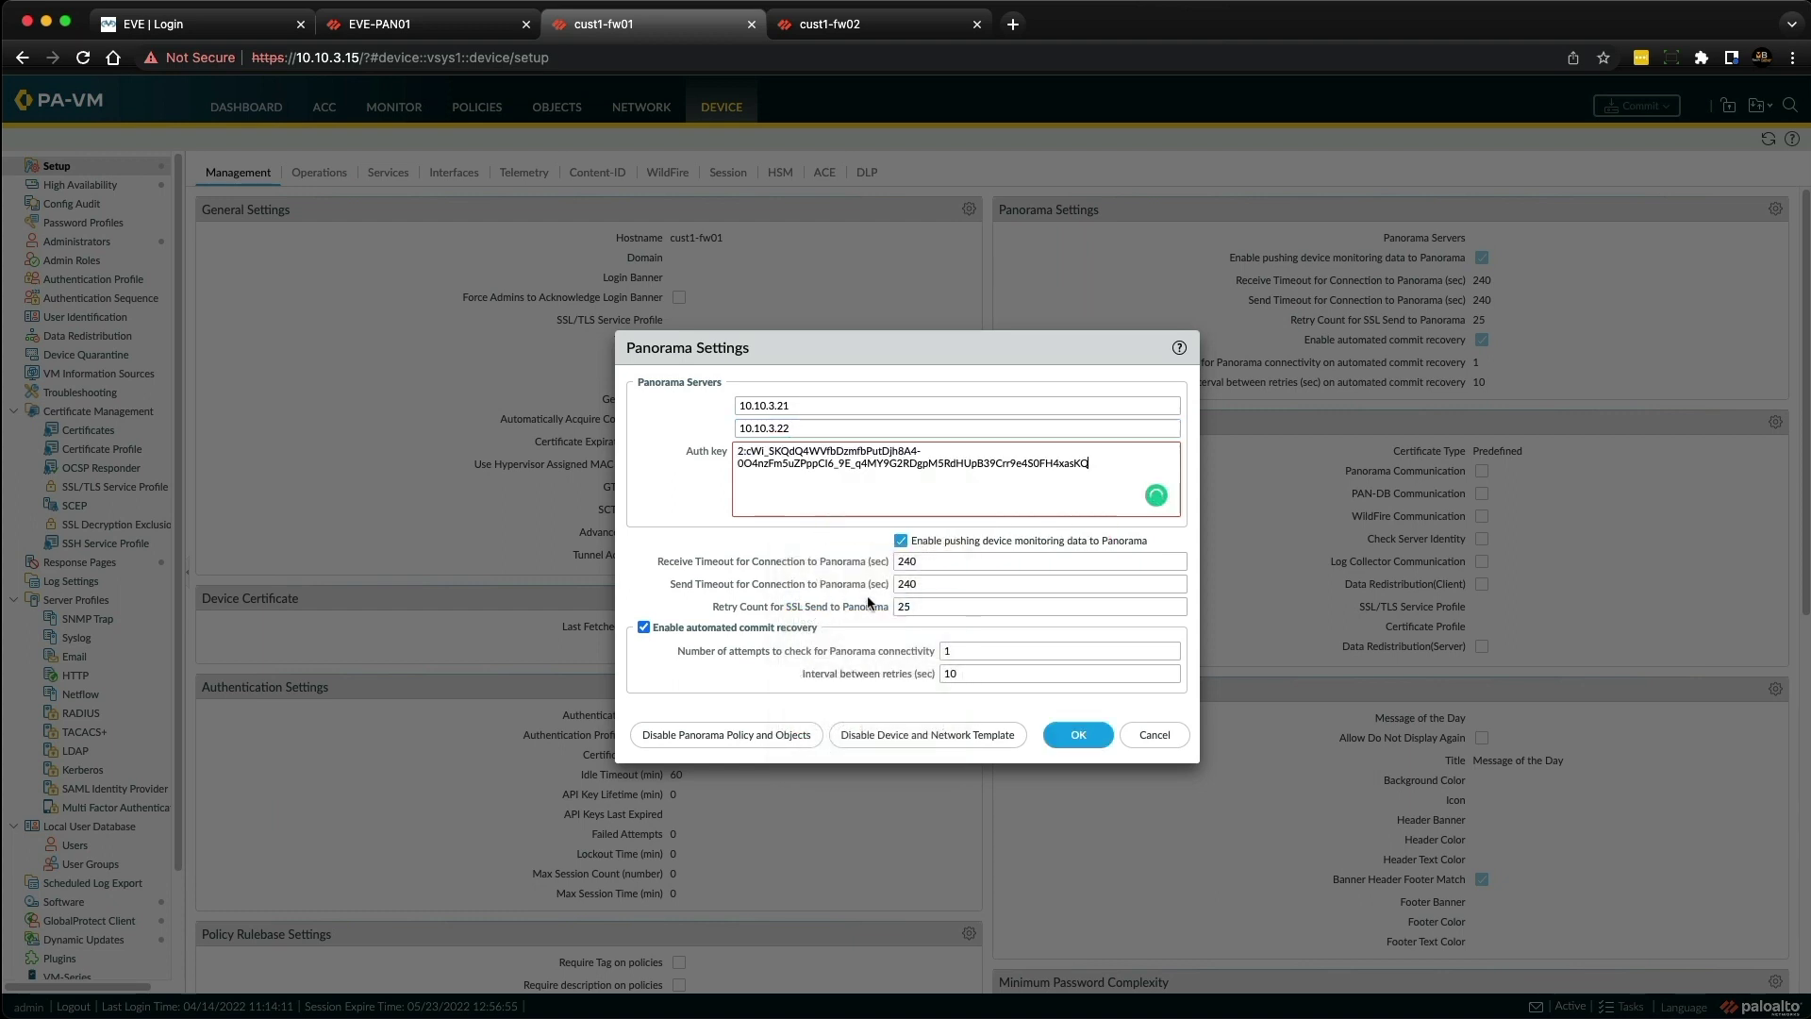
{"action": "left_click", "coordinate": [1075, 735]}
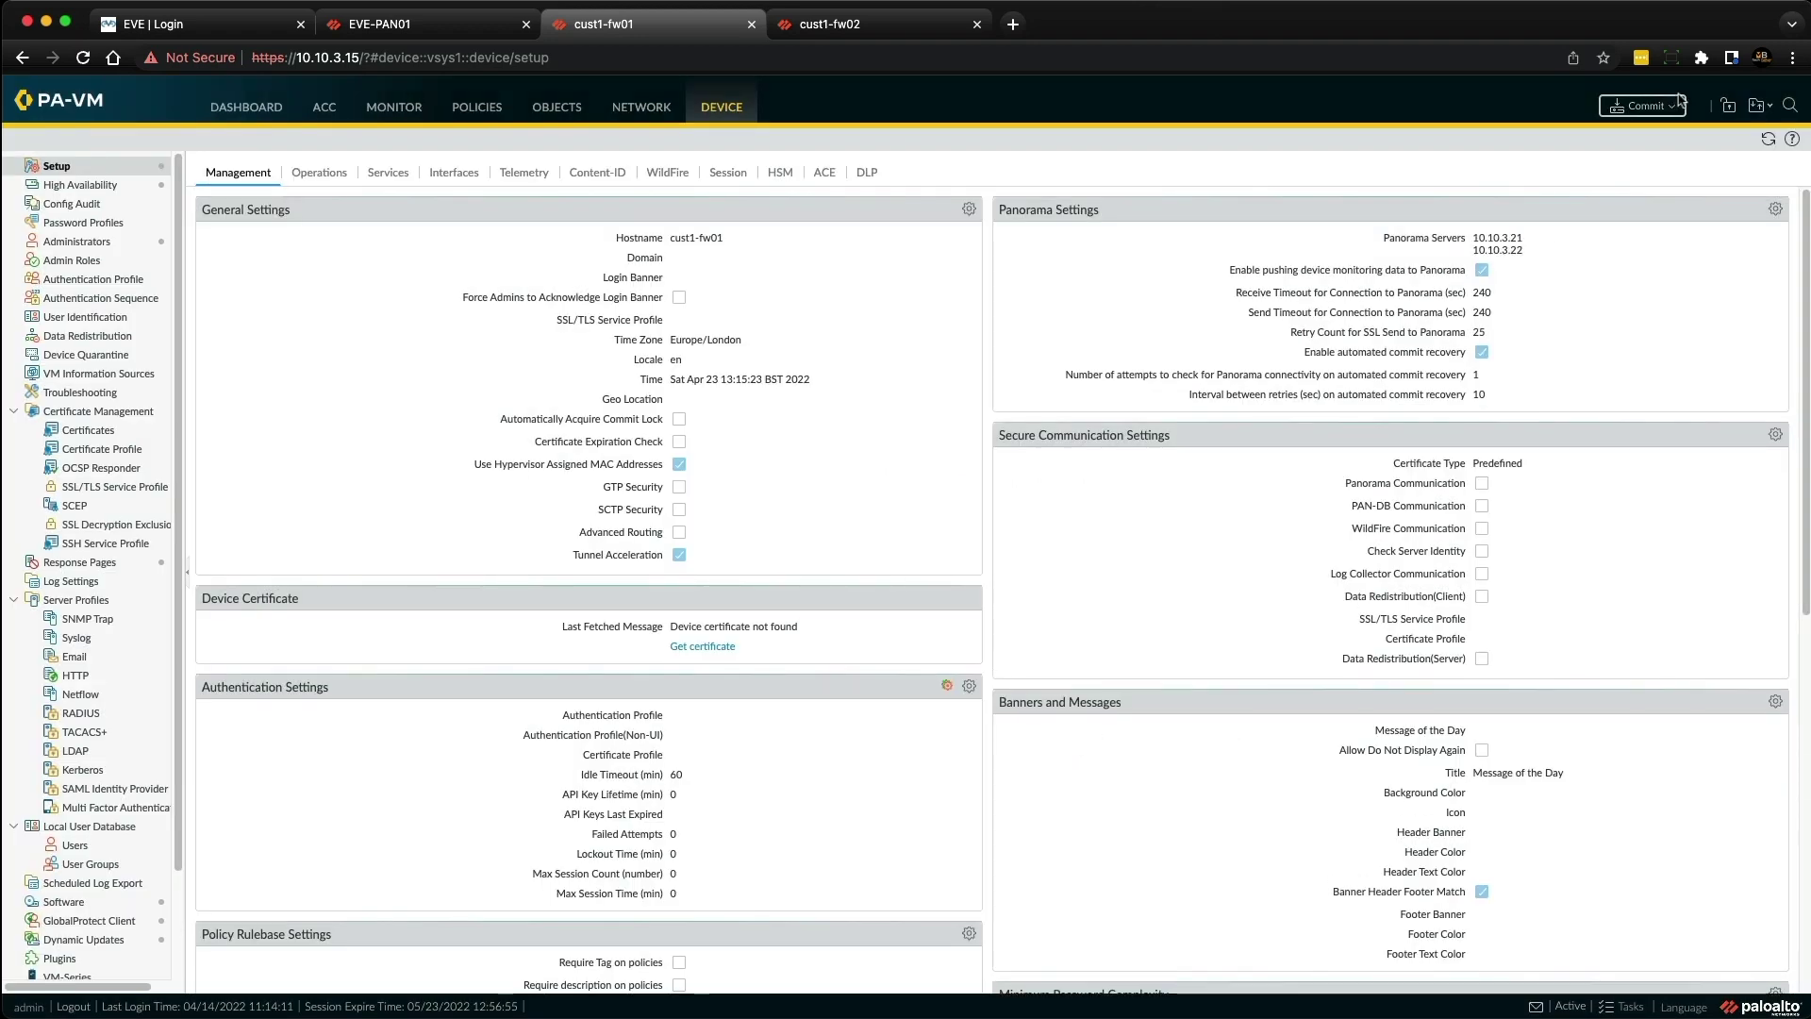
Step: Commit all changes on cust1-fw01 and close the commit status
{"action": "left_click", "coordinate": [1645, 106]}
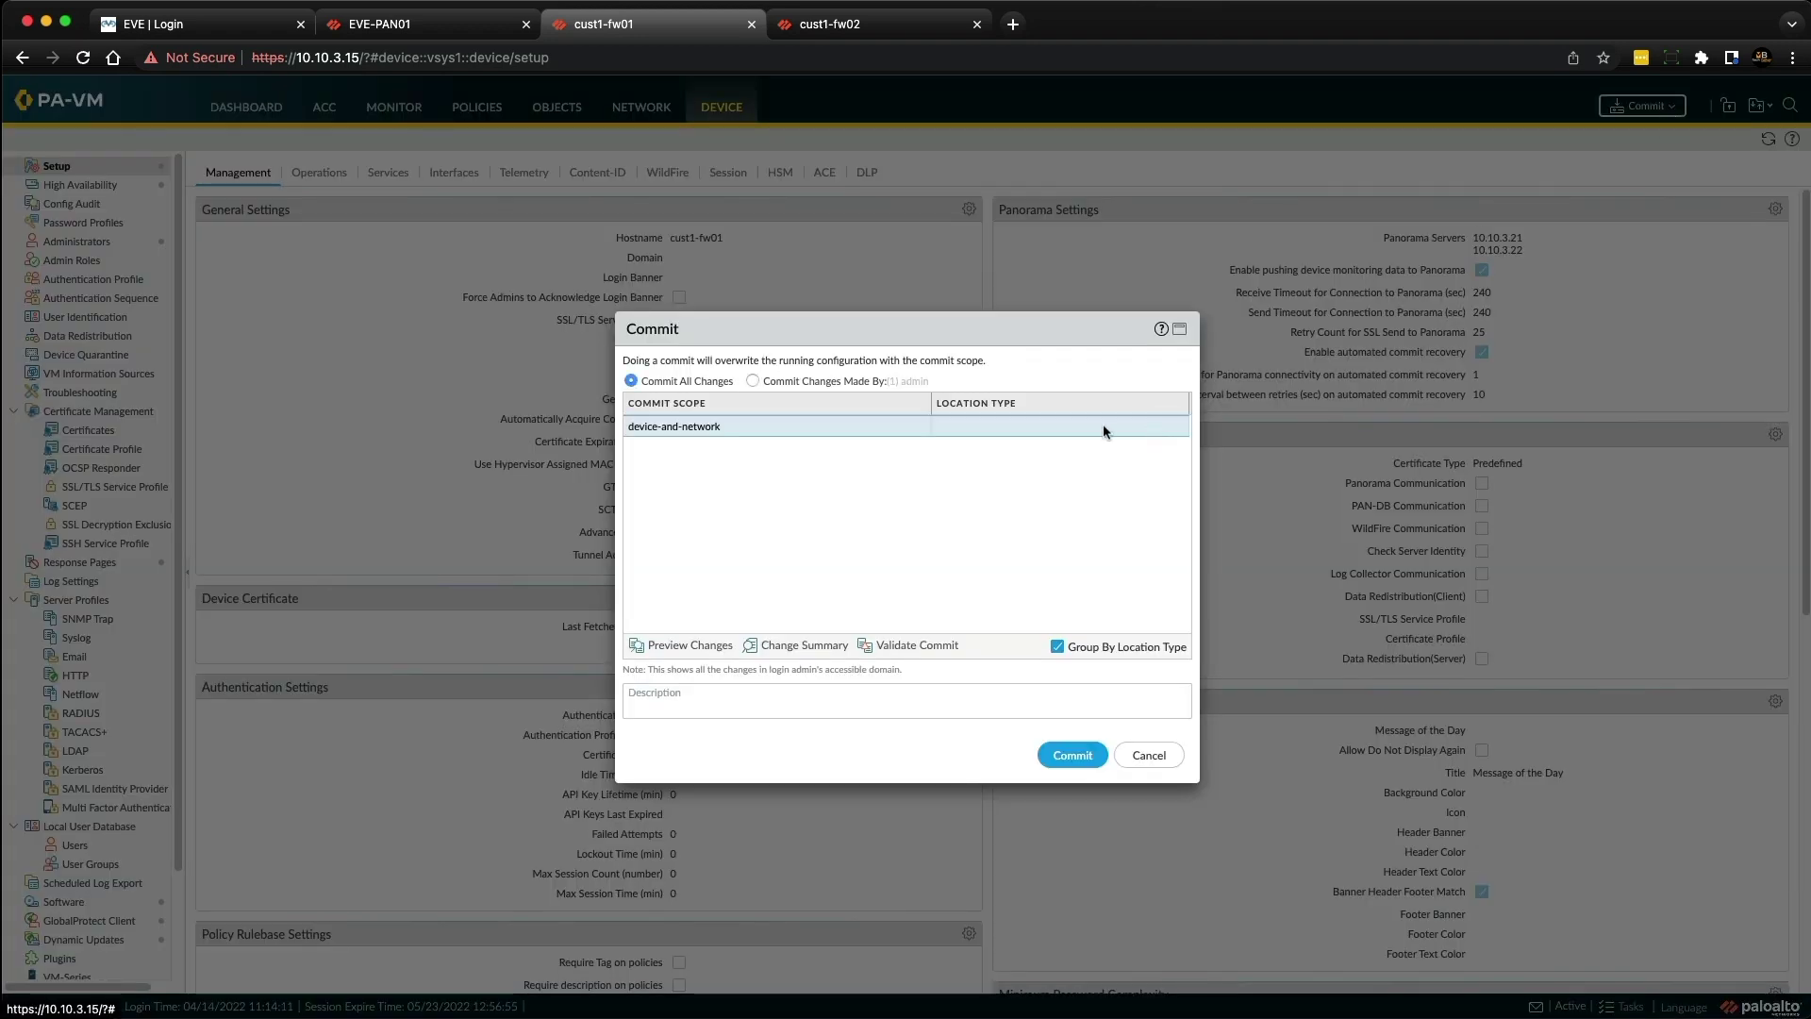
{"action": "left_click", "coordinate": [1071, 752]}
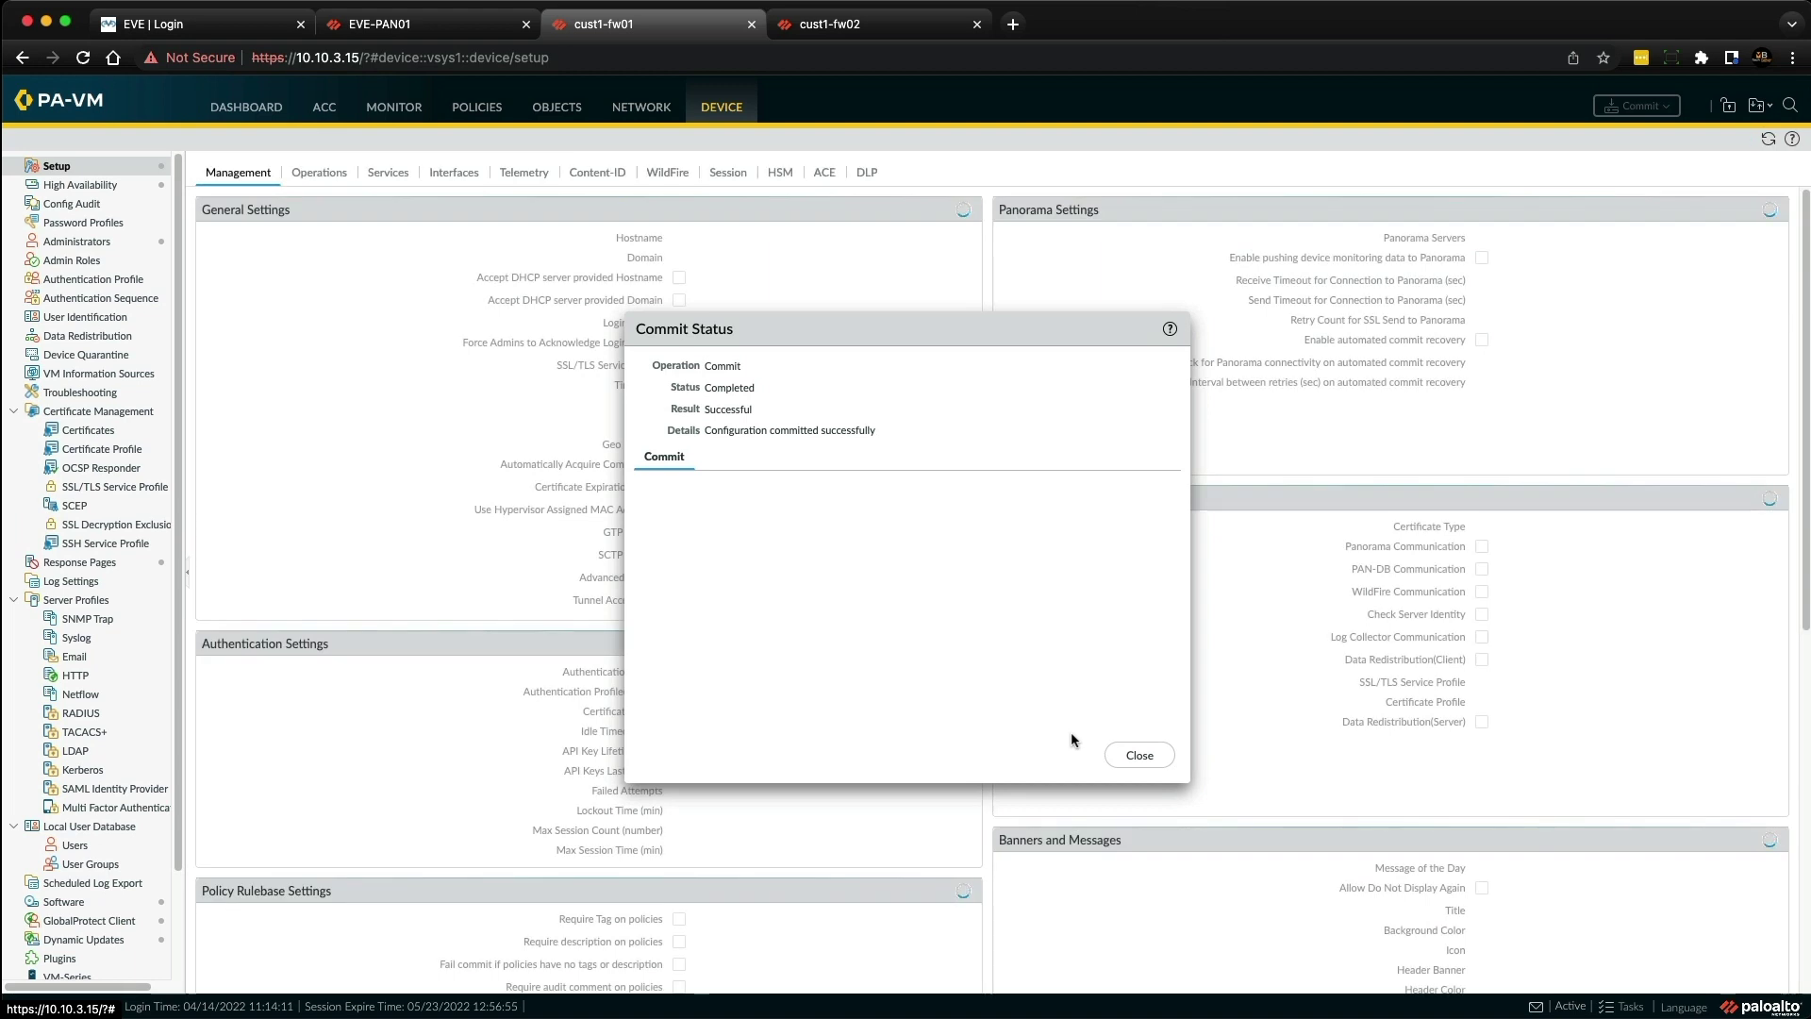
{"action": "left_click", "coordinate": [1130, 752]}
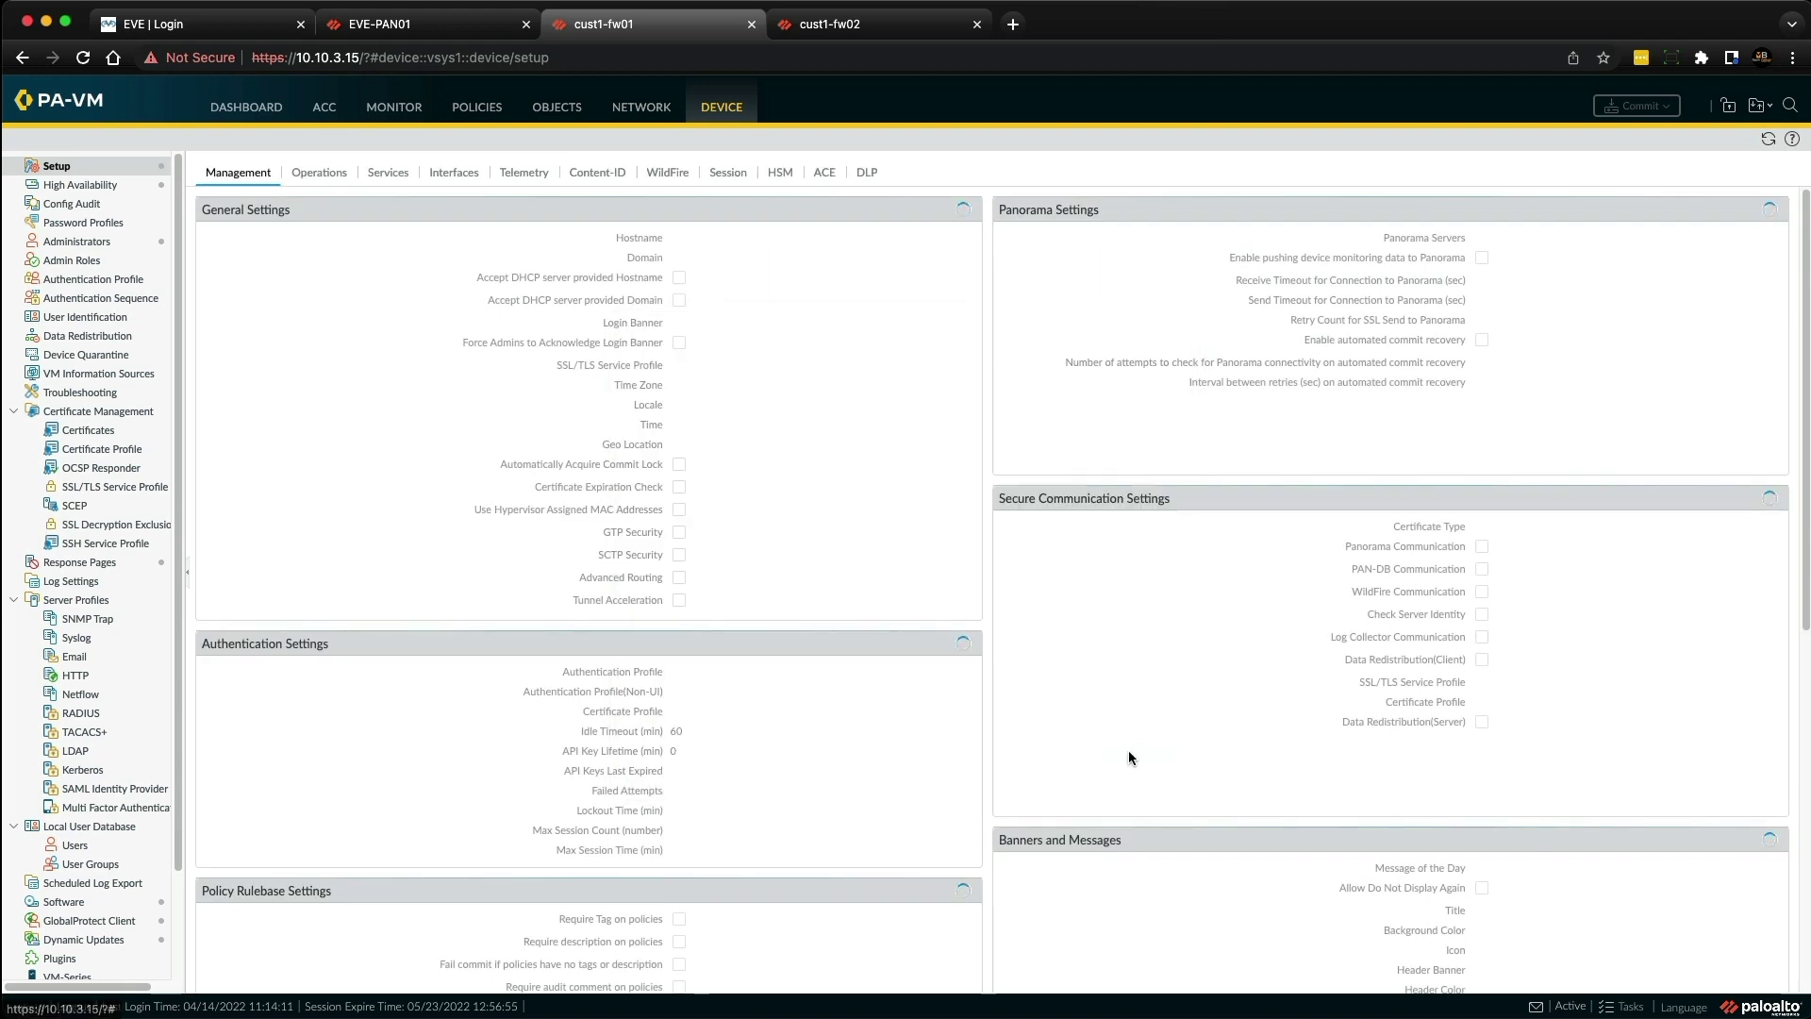
Step: Refresh the managed devices summary on EVE-PAN01 to check the connection state of the firewalls
{"action": "left_click", "coordinate": [429, 25]}
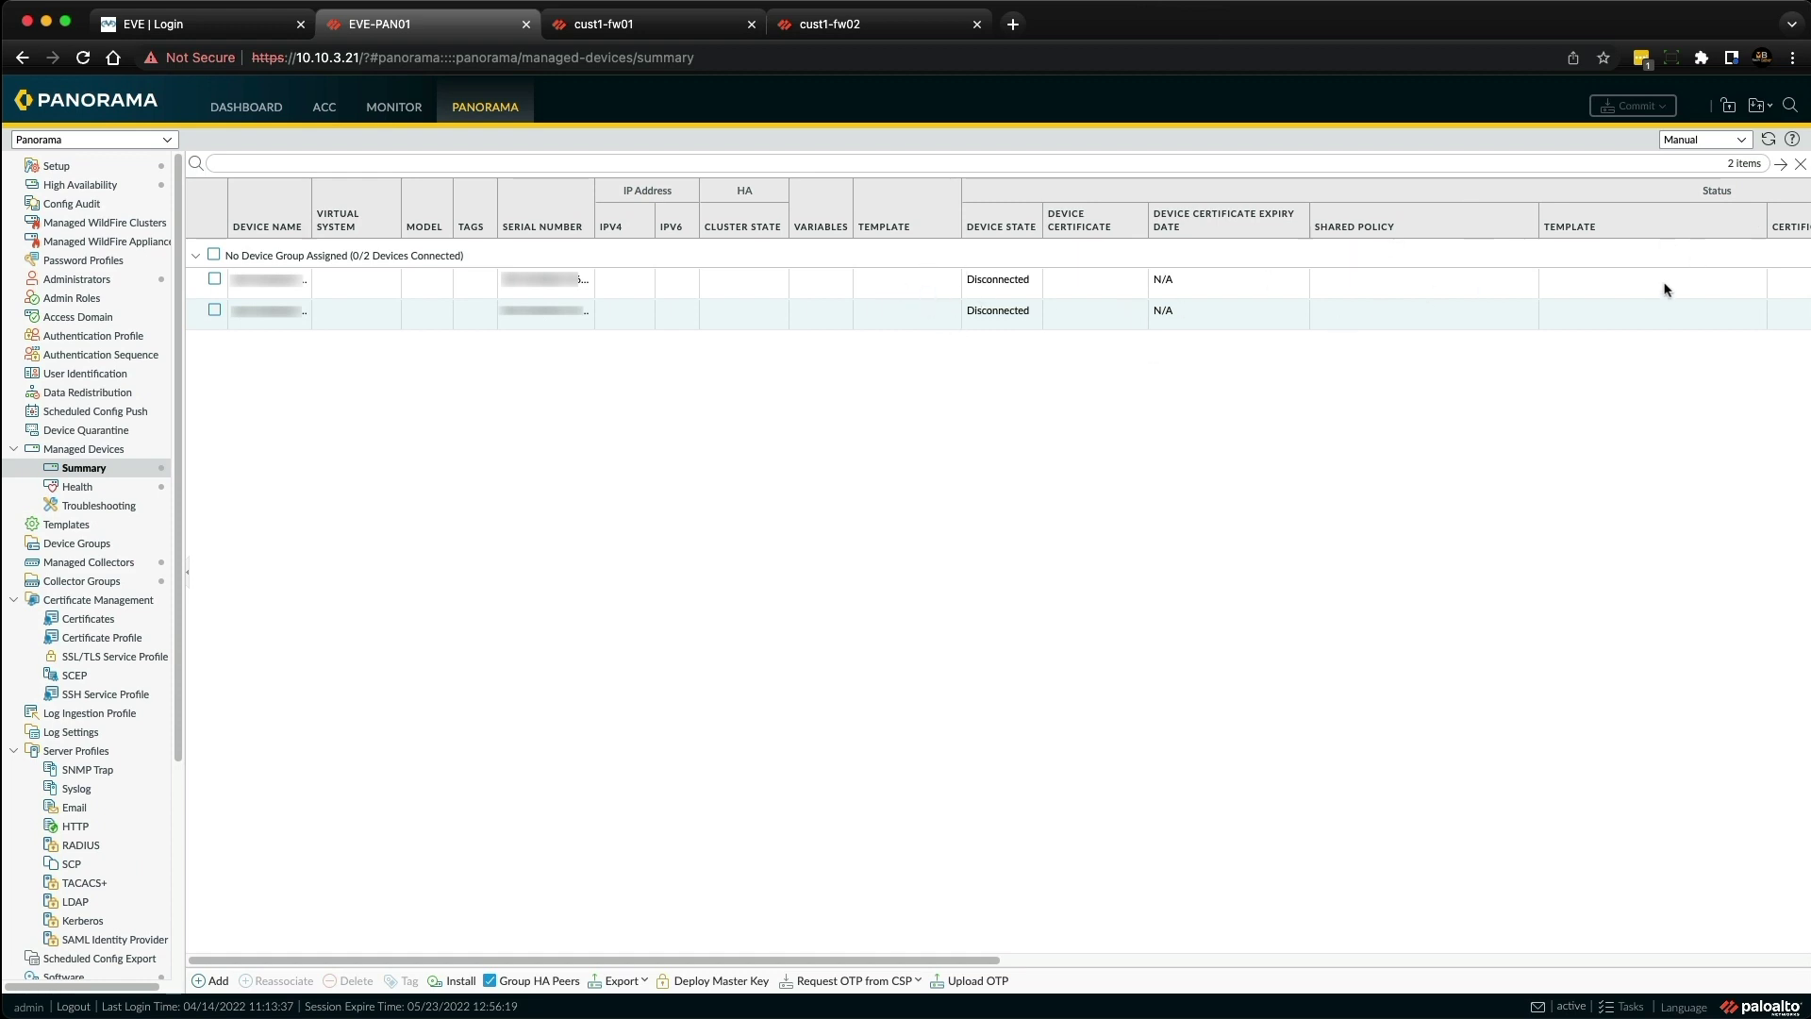
{"action": "left_click", "coordinate": [1769, 141]}
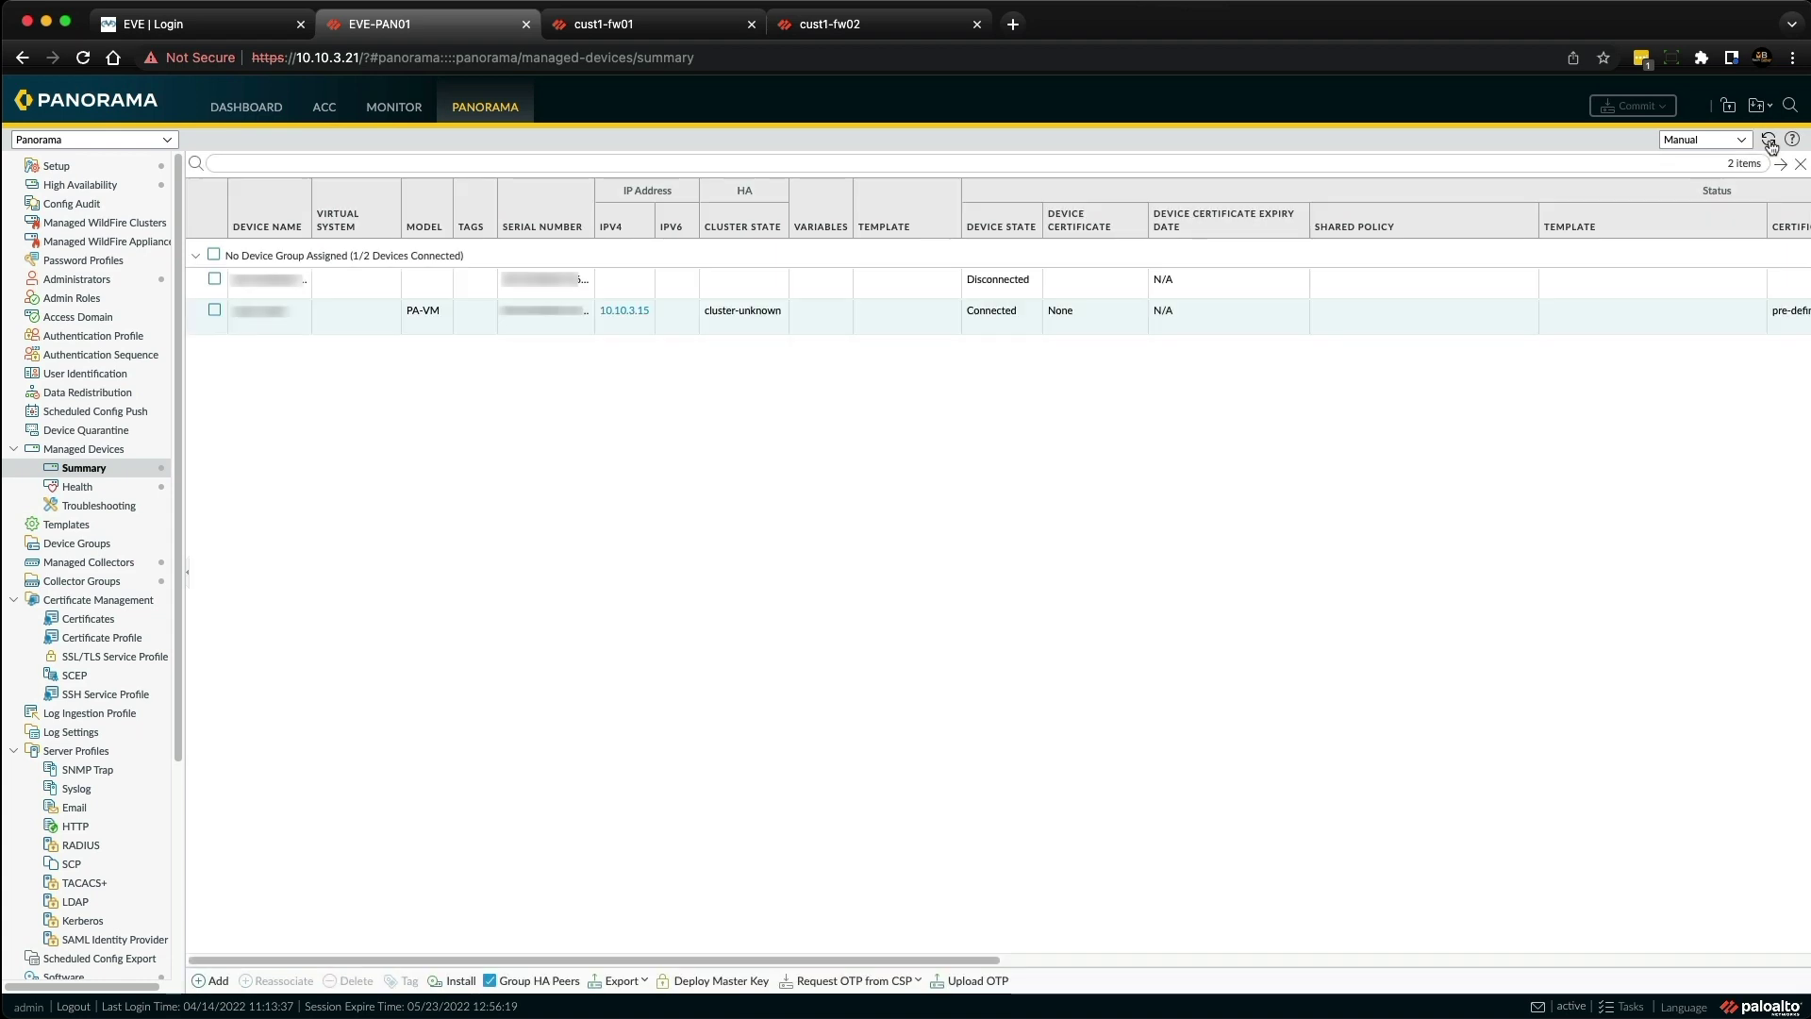
{"action": "left_click", "coordinate": [1769, 141]}
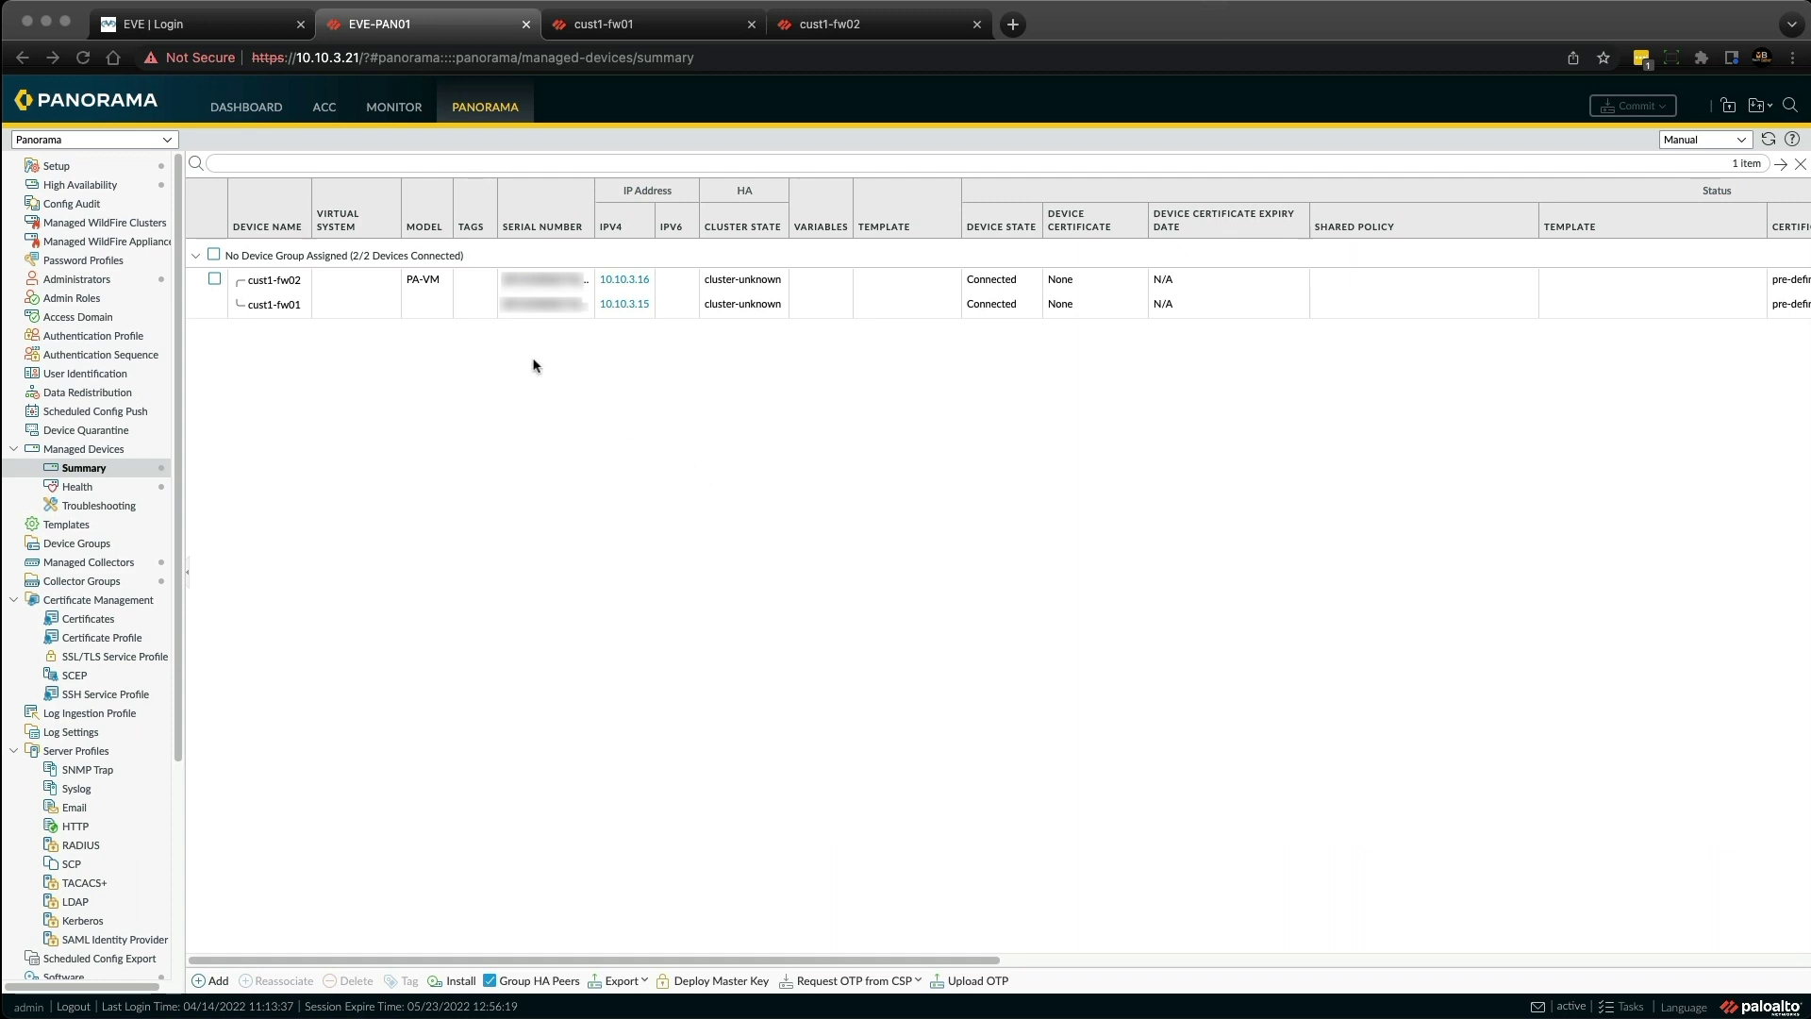
Step: Turn off Enable Config Sync in the HA pair setup of cust1-fw01 and commit the change
{"action": "left_click", "coordinate": [604, 23]}
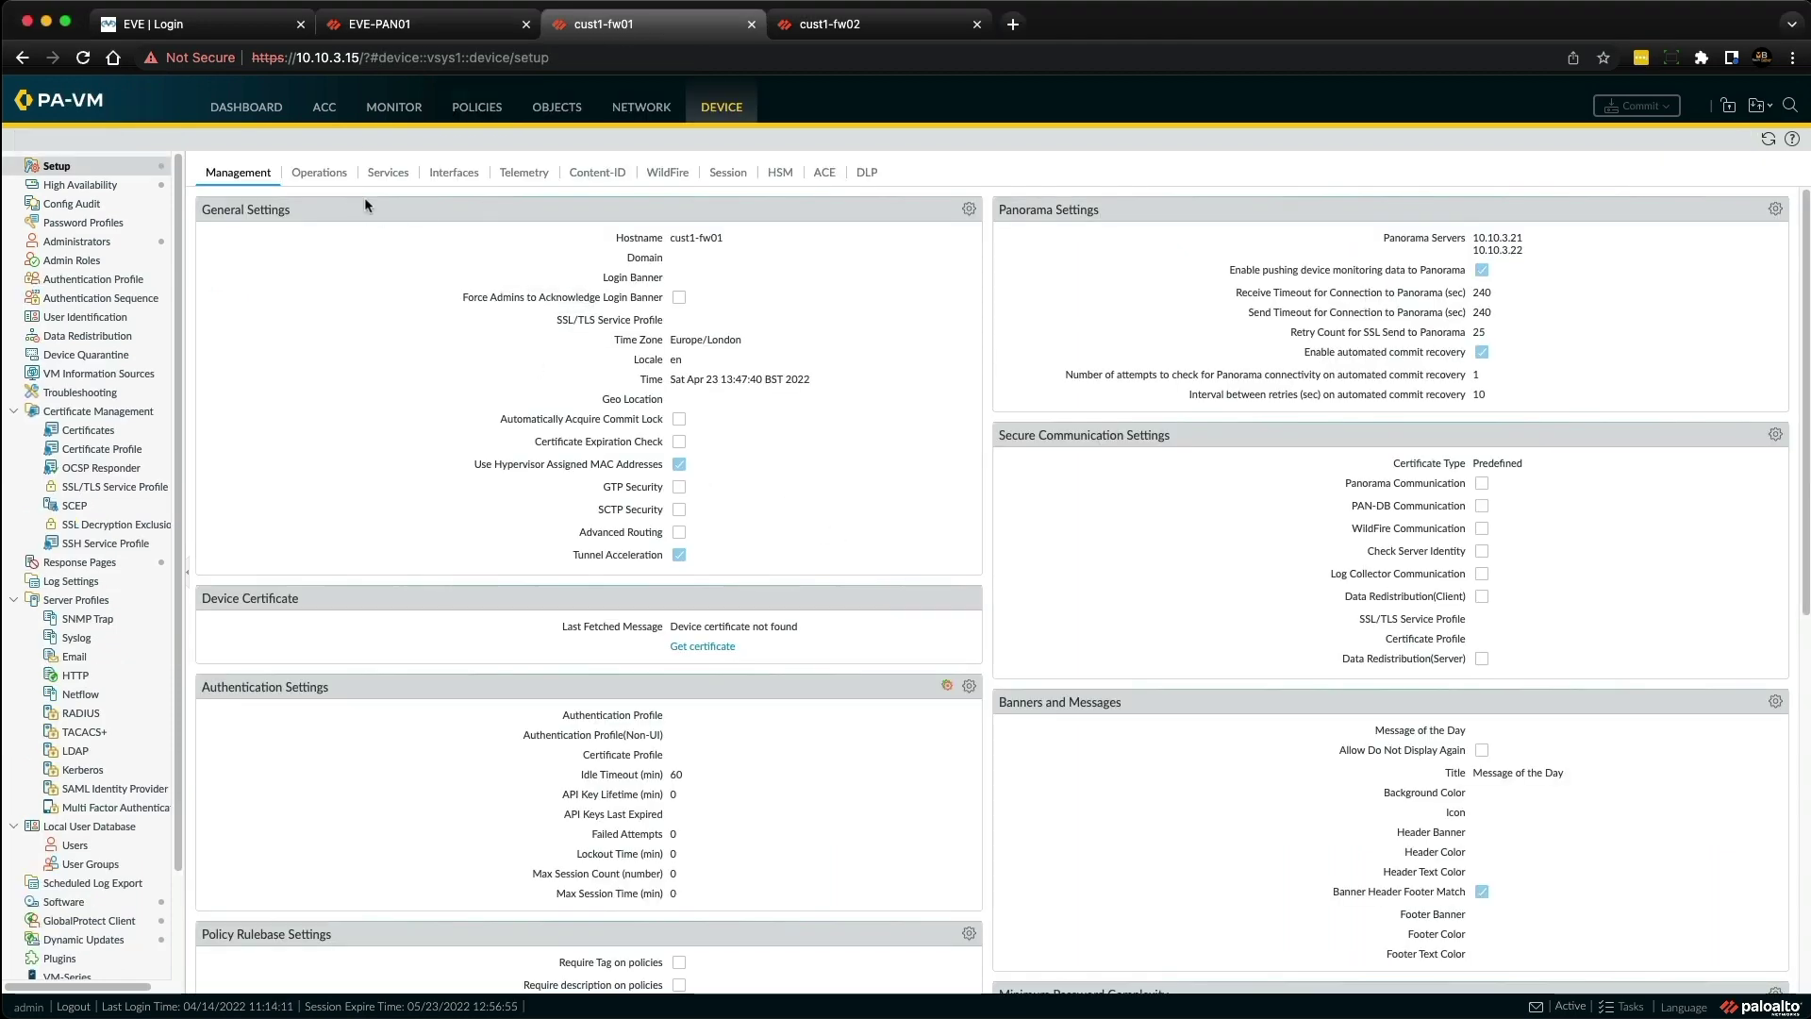
{"action": "left_click", "coordinate": [95, 186]}
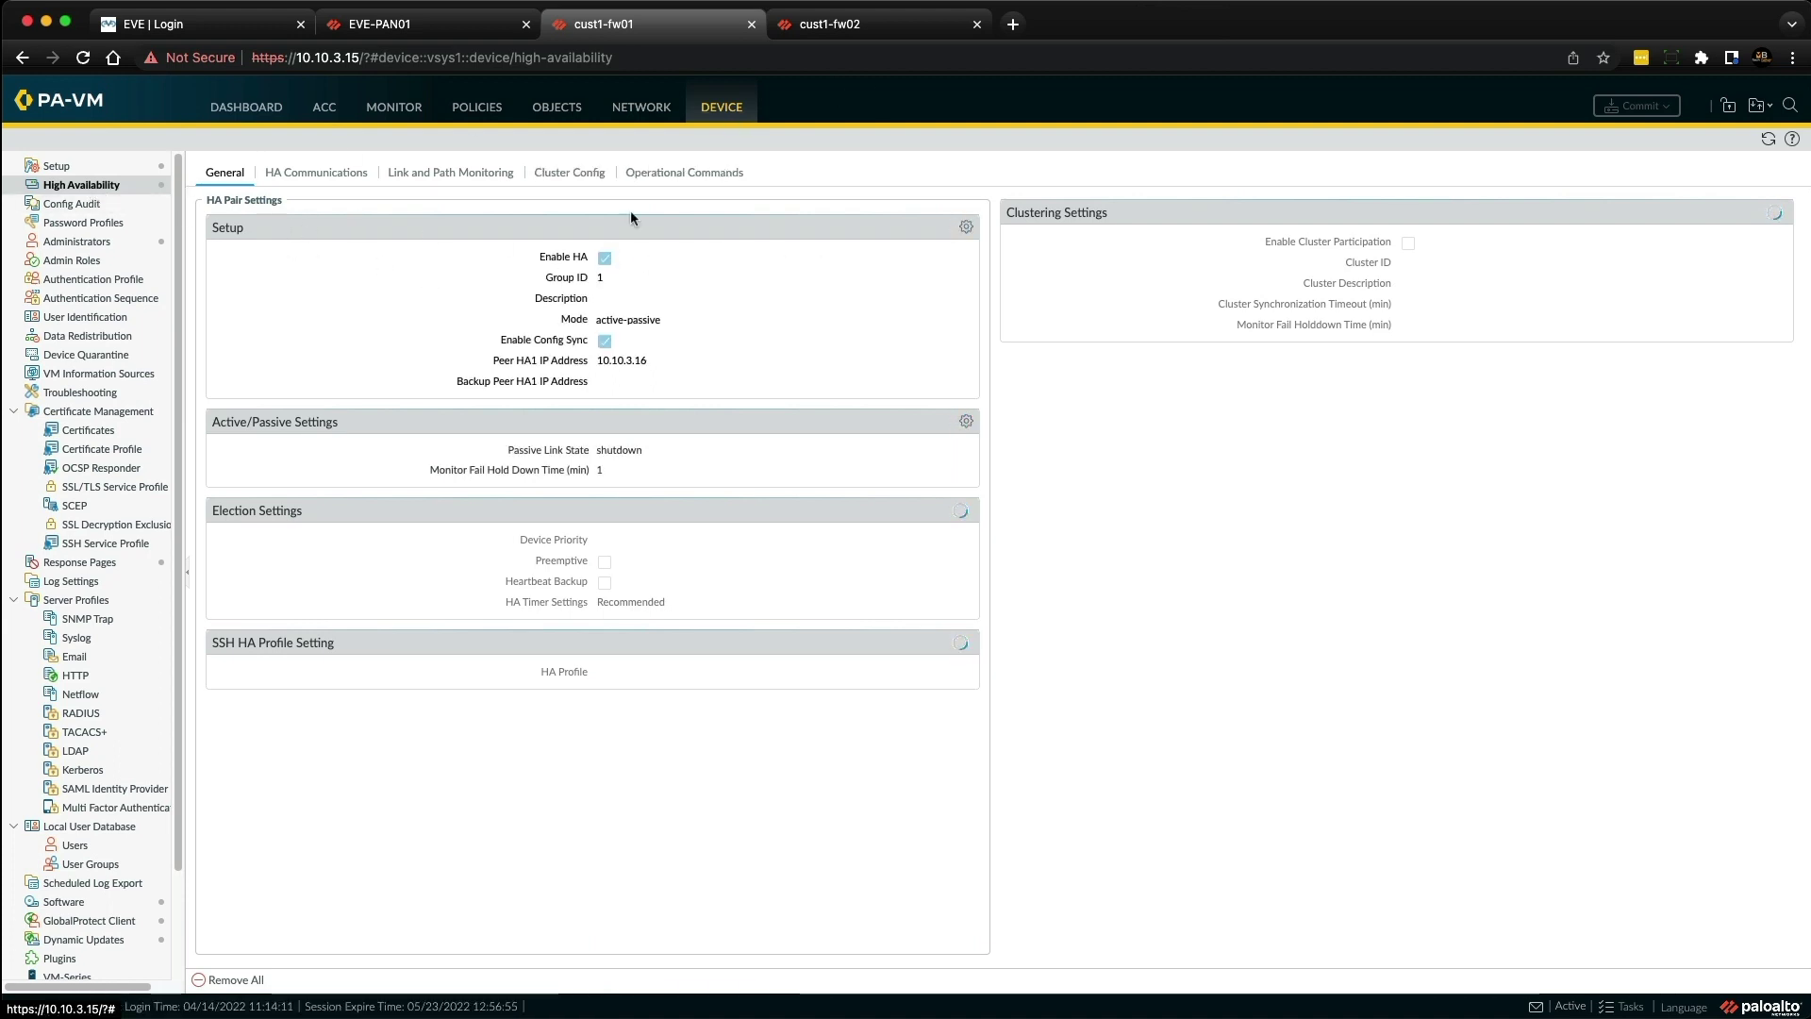
{"action": "left_click", "coordinate": [964, 229]}
{"action": "left_click", "coordinate": [887, 559]}
{"action": "left_click", "coordinate": [1000, 653]}
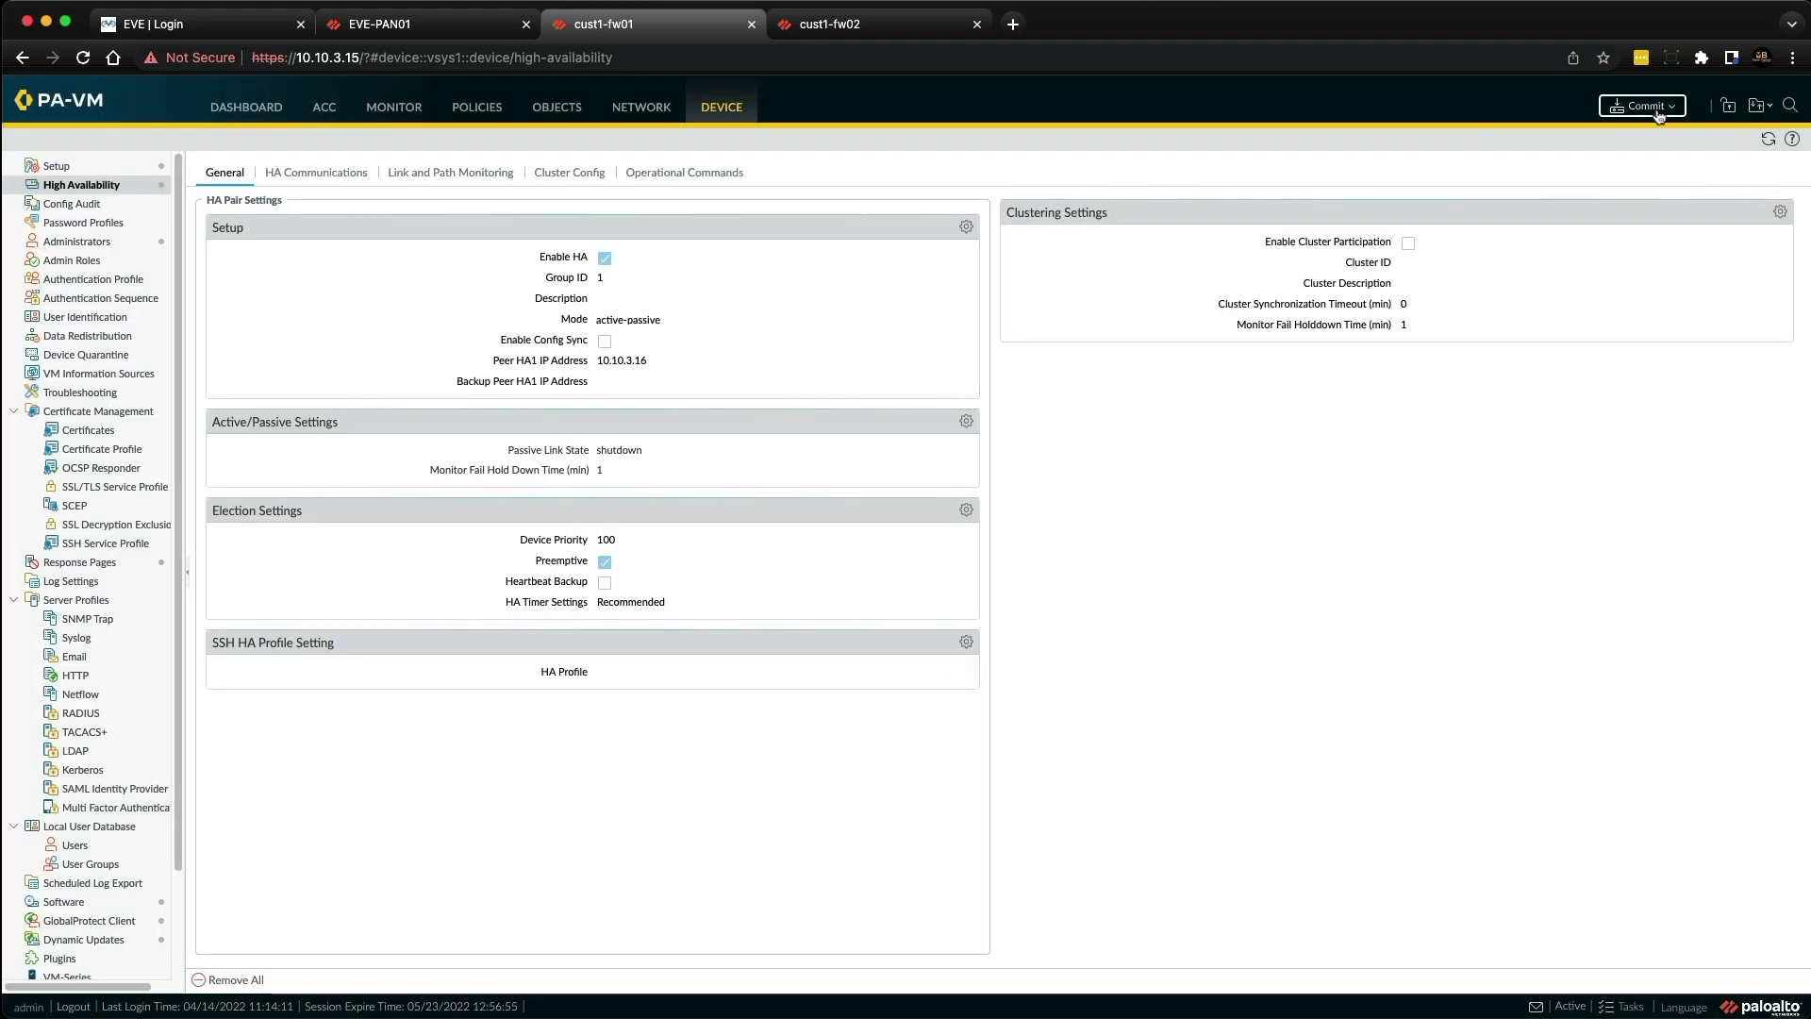
{"action": "left_click", "coordinate": [1646, 106]}
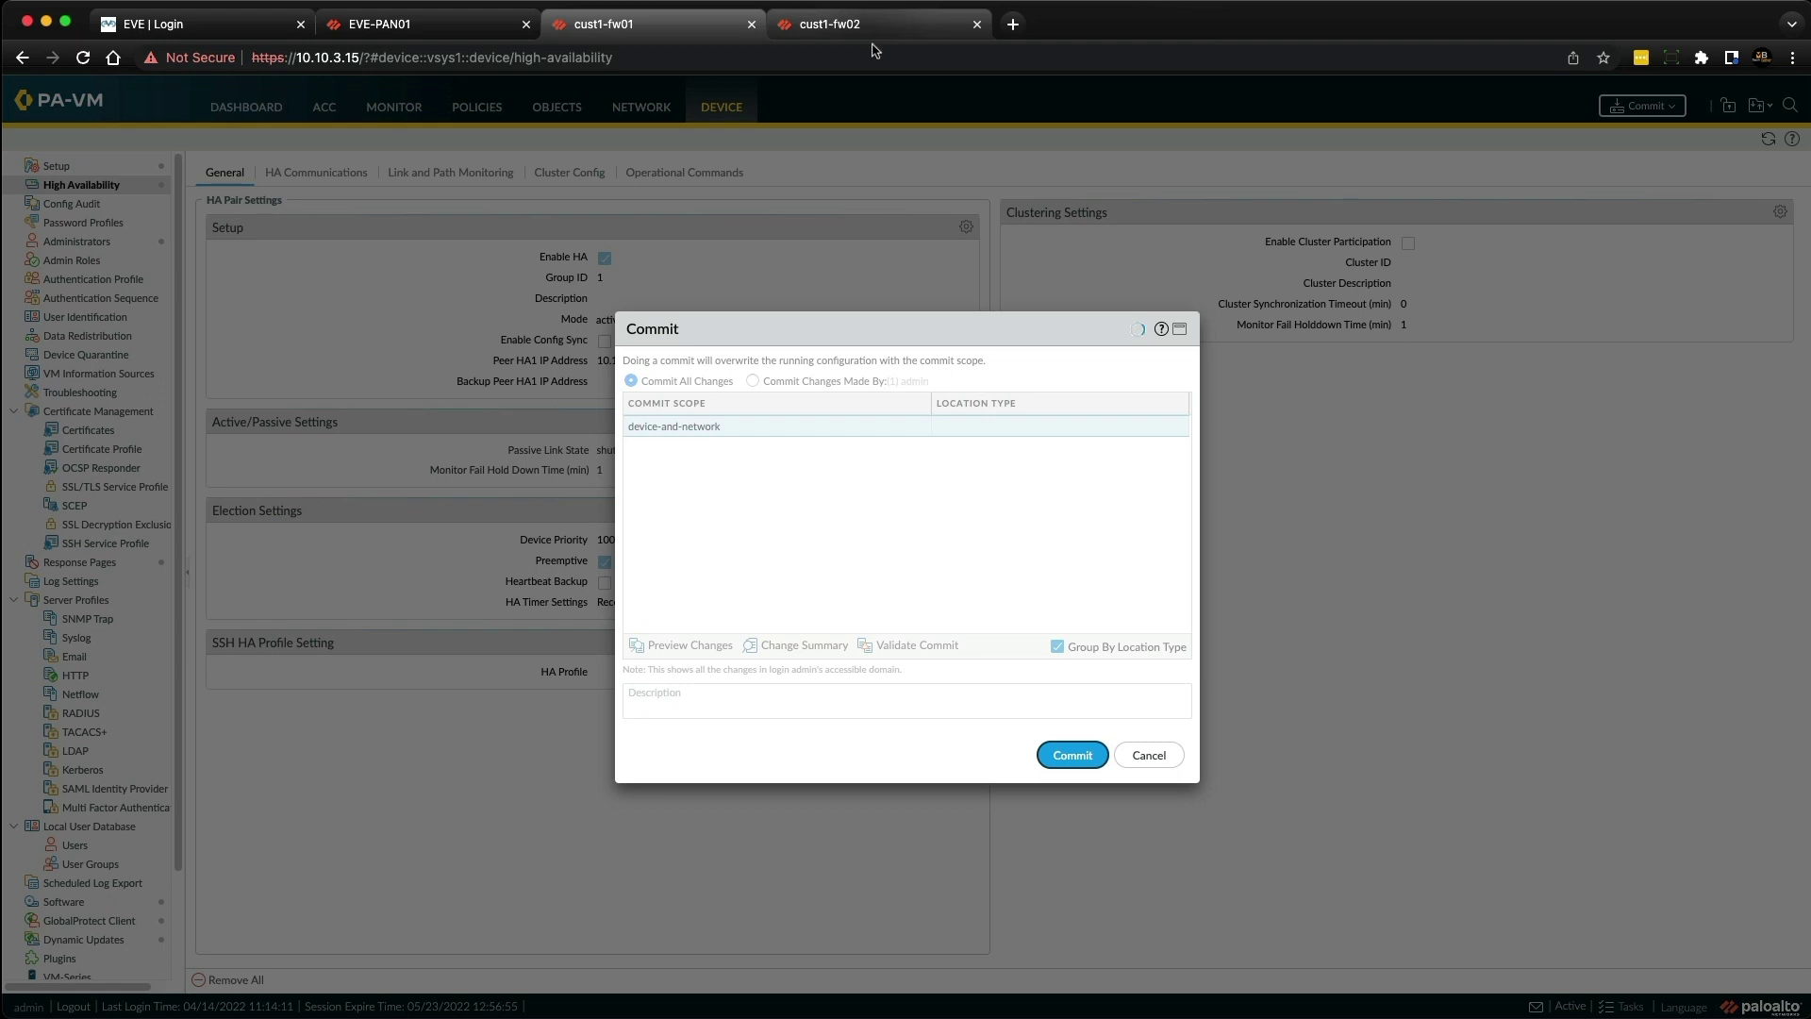
Step: Start the pending commit on cust1-fw01 and turn off Enable Config Sync in the HA pair setup of cust1-fw02
{"action": "left_click", "coordinate": [1073, 755]}
{"action": "left_click", "coordinate": [849, 24]}
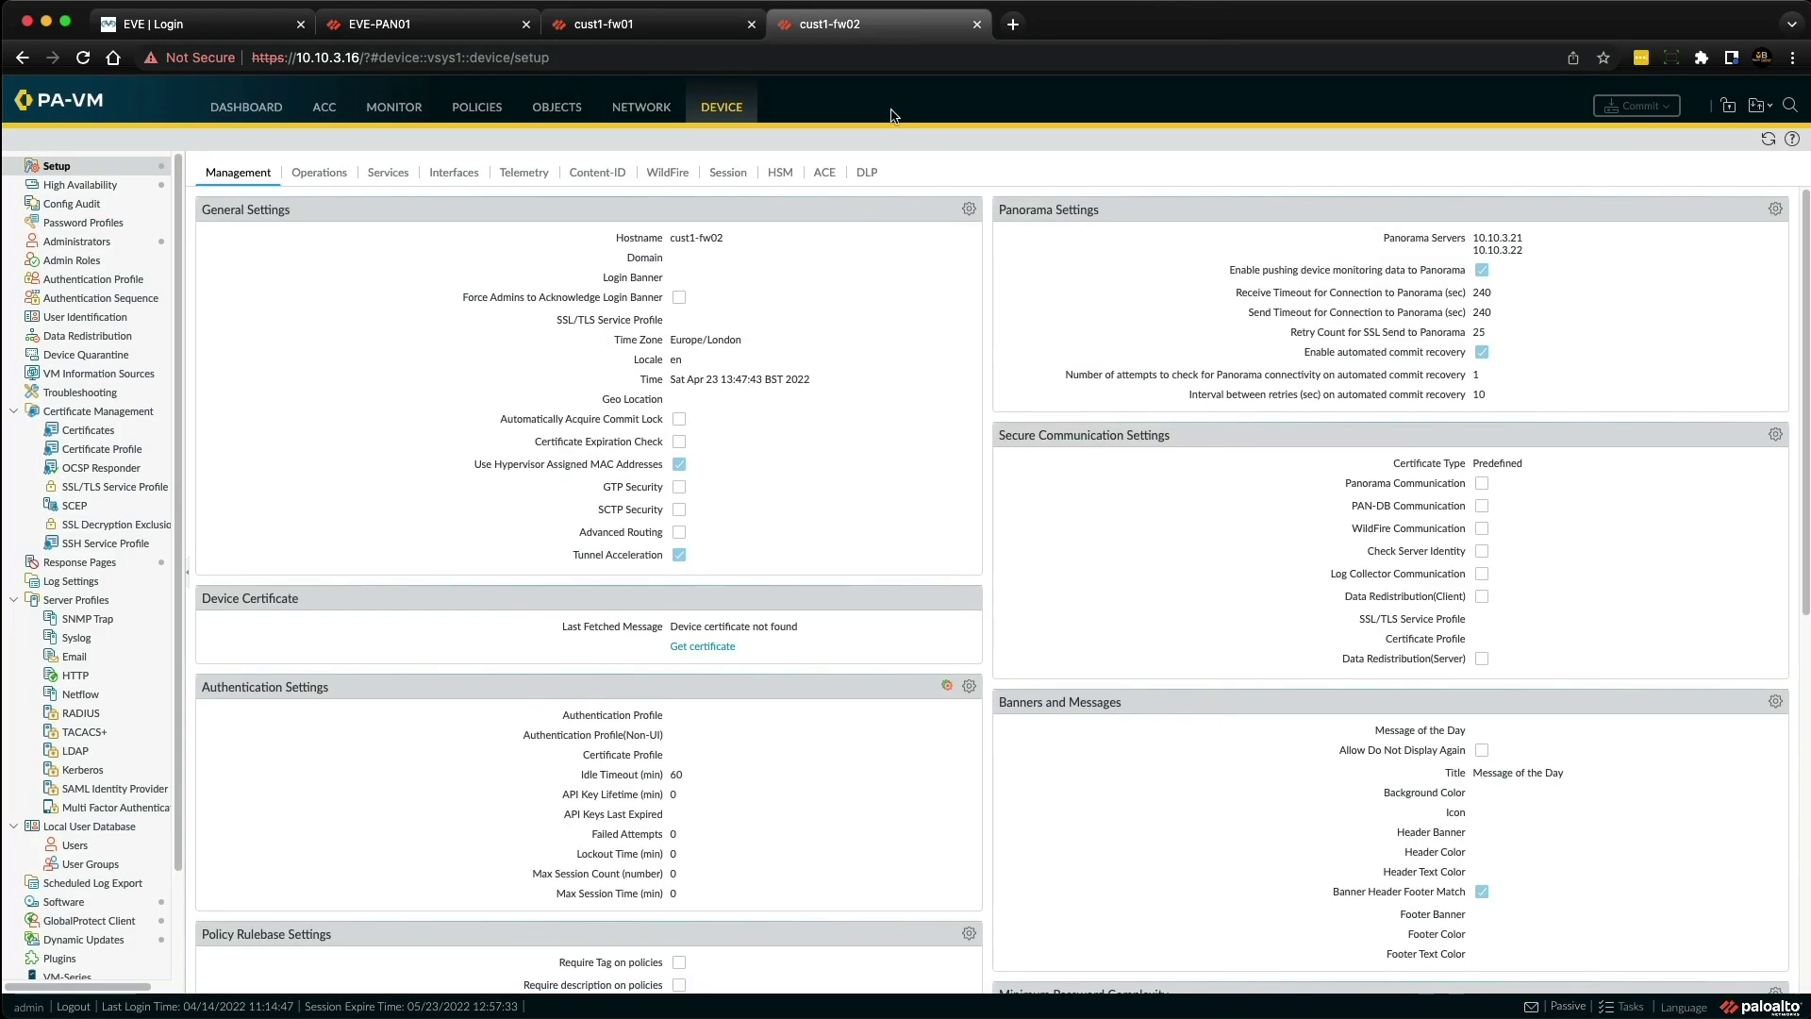
{"action": "left_click", "coordinate": [105, 186]}
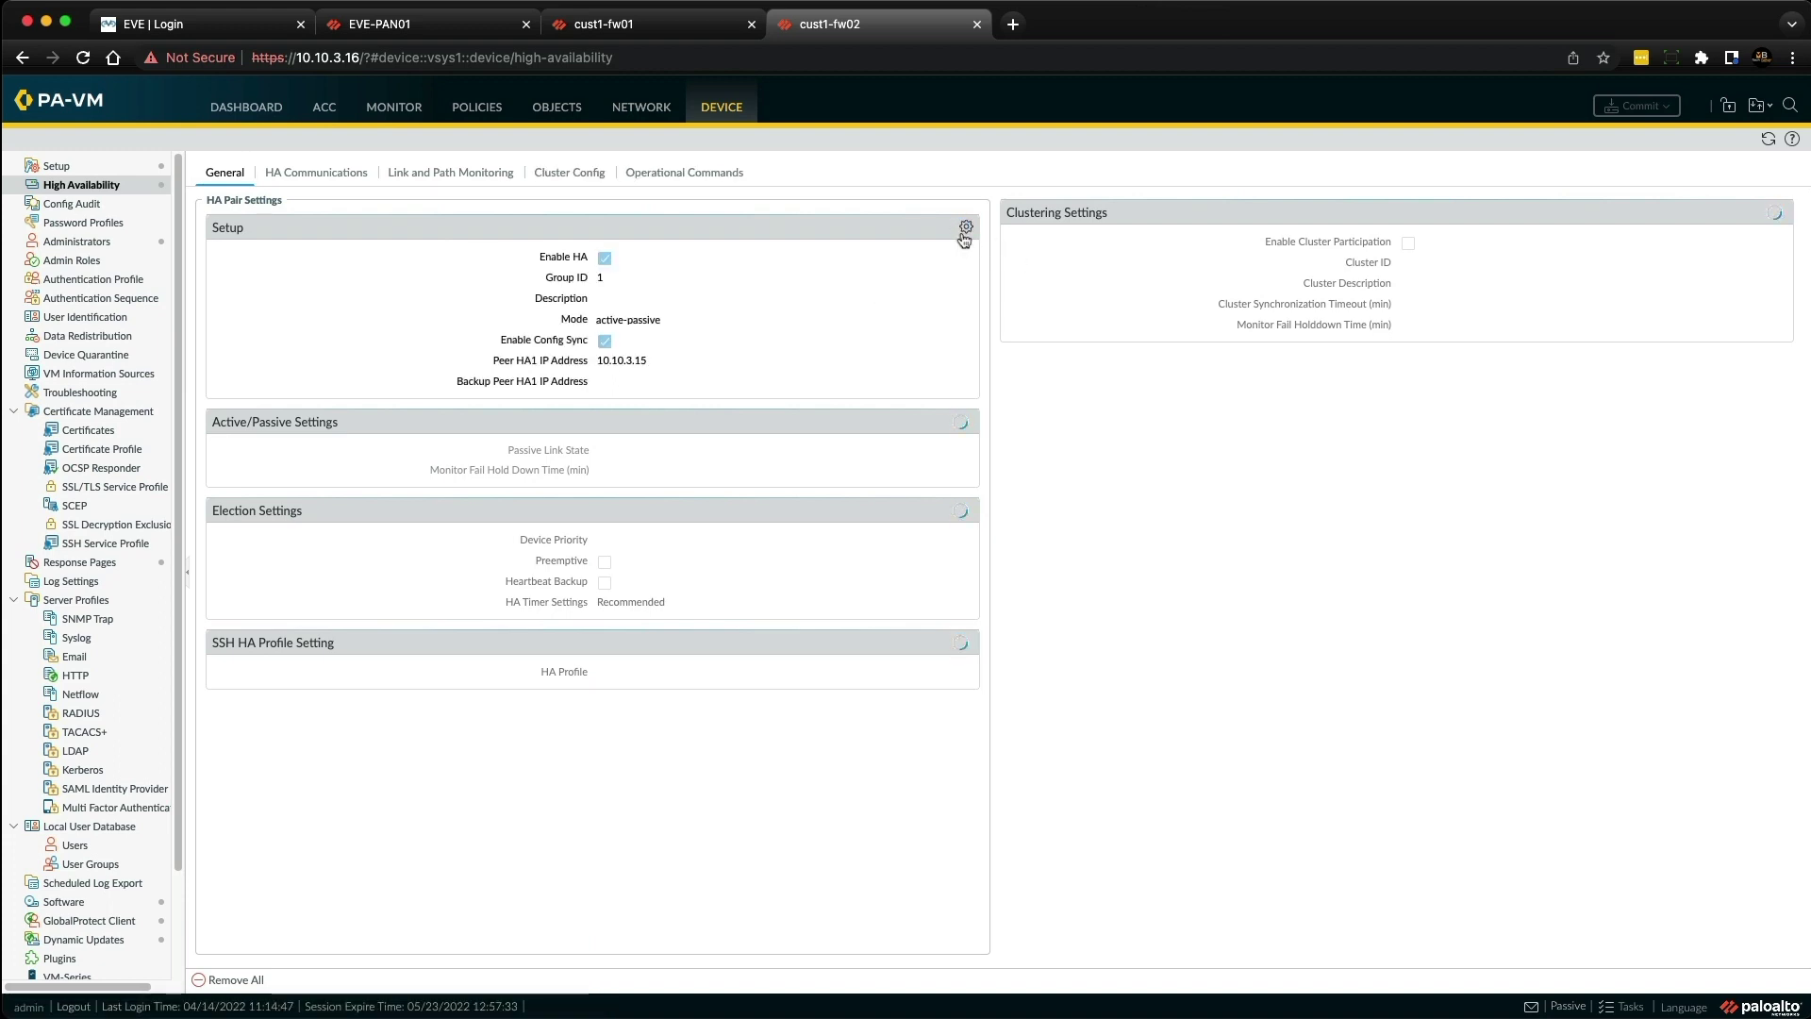
{"action": "left_click", "coordinate": [965, 227]}
{"action": "left_click", "coordinate": [887, 559]}
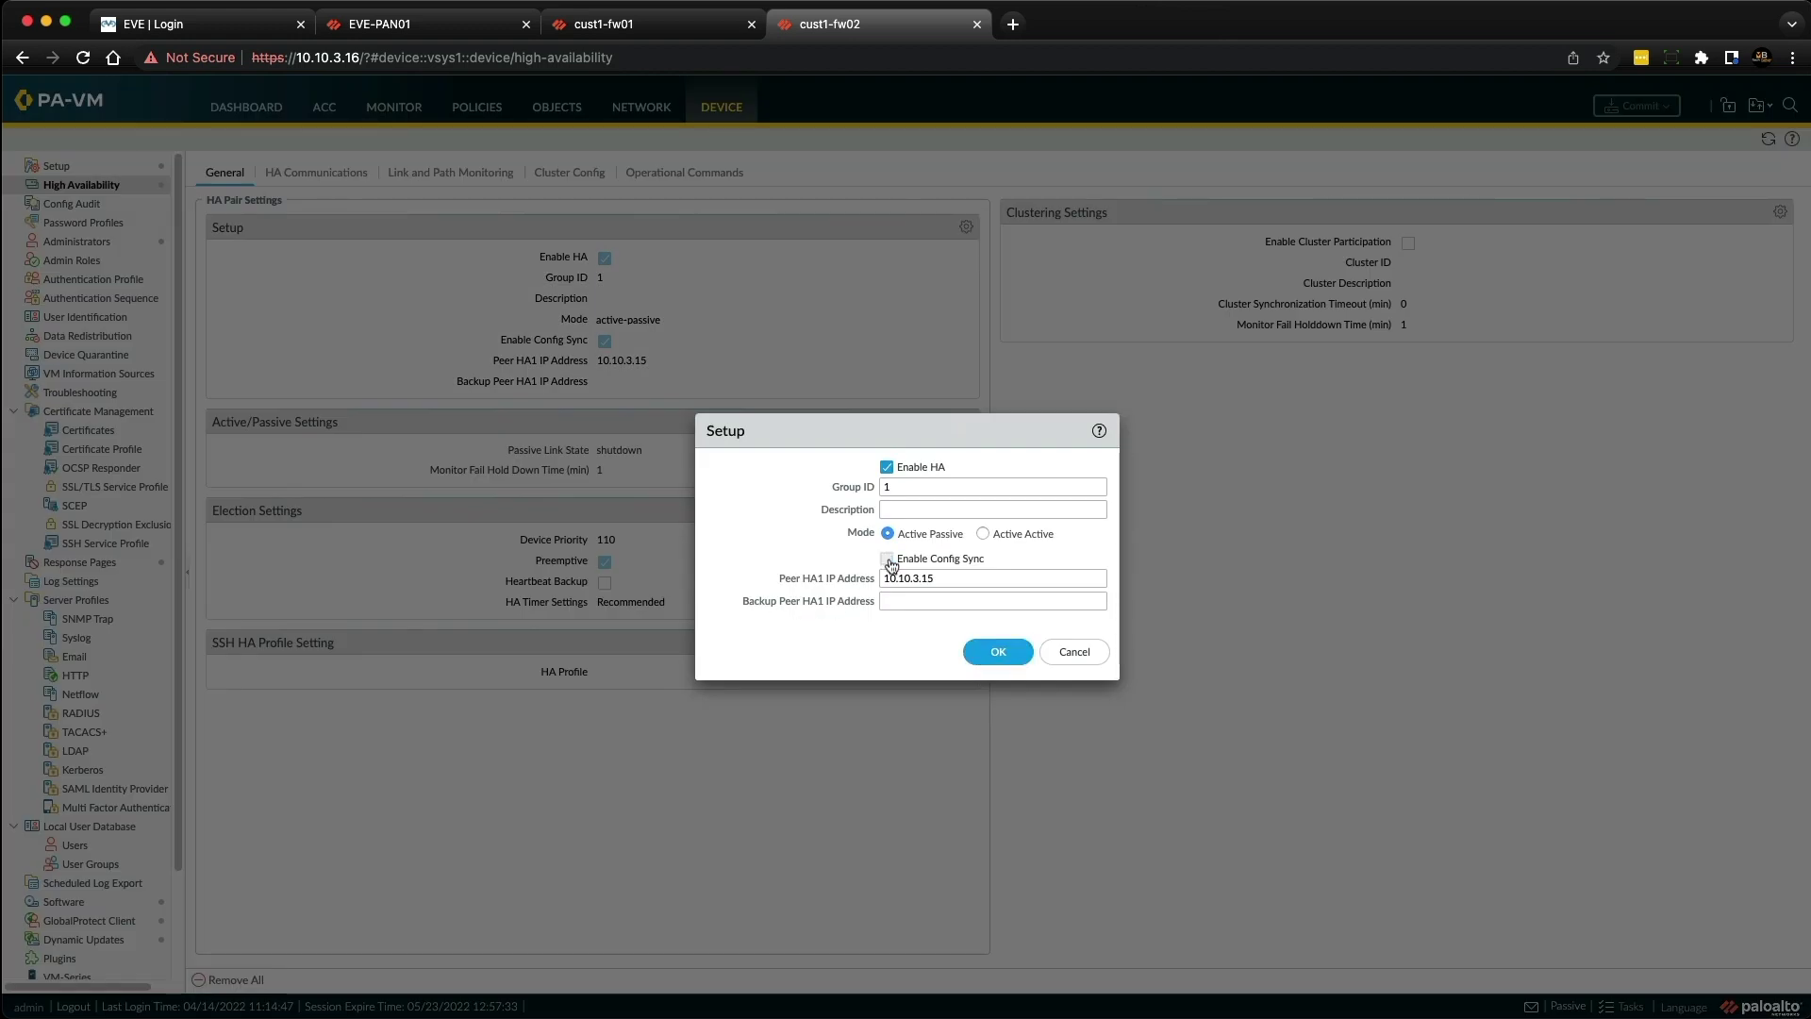
{"action": "left_click", "coordinate": [992, 652]}
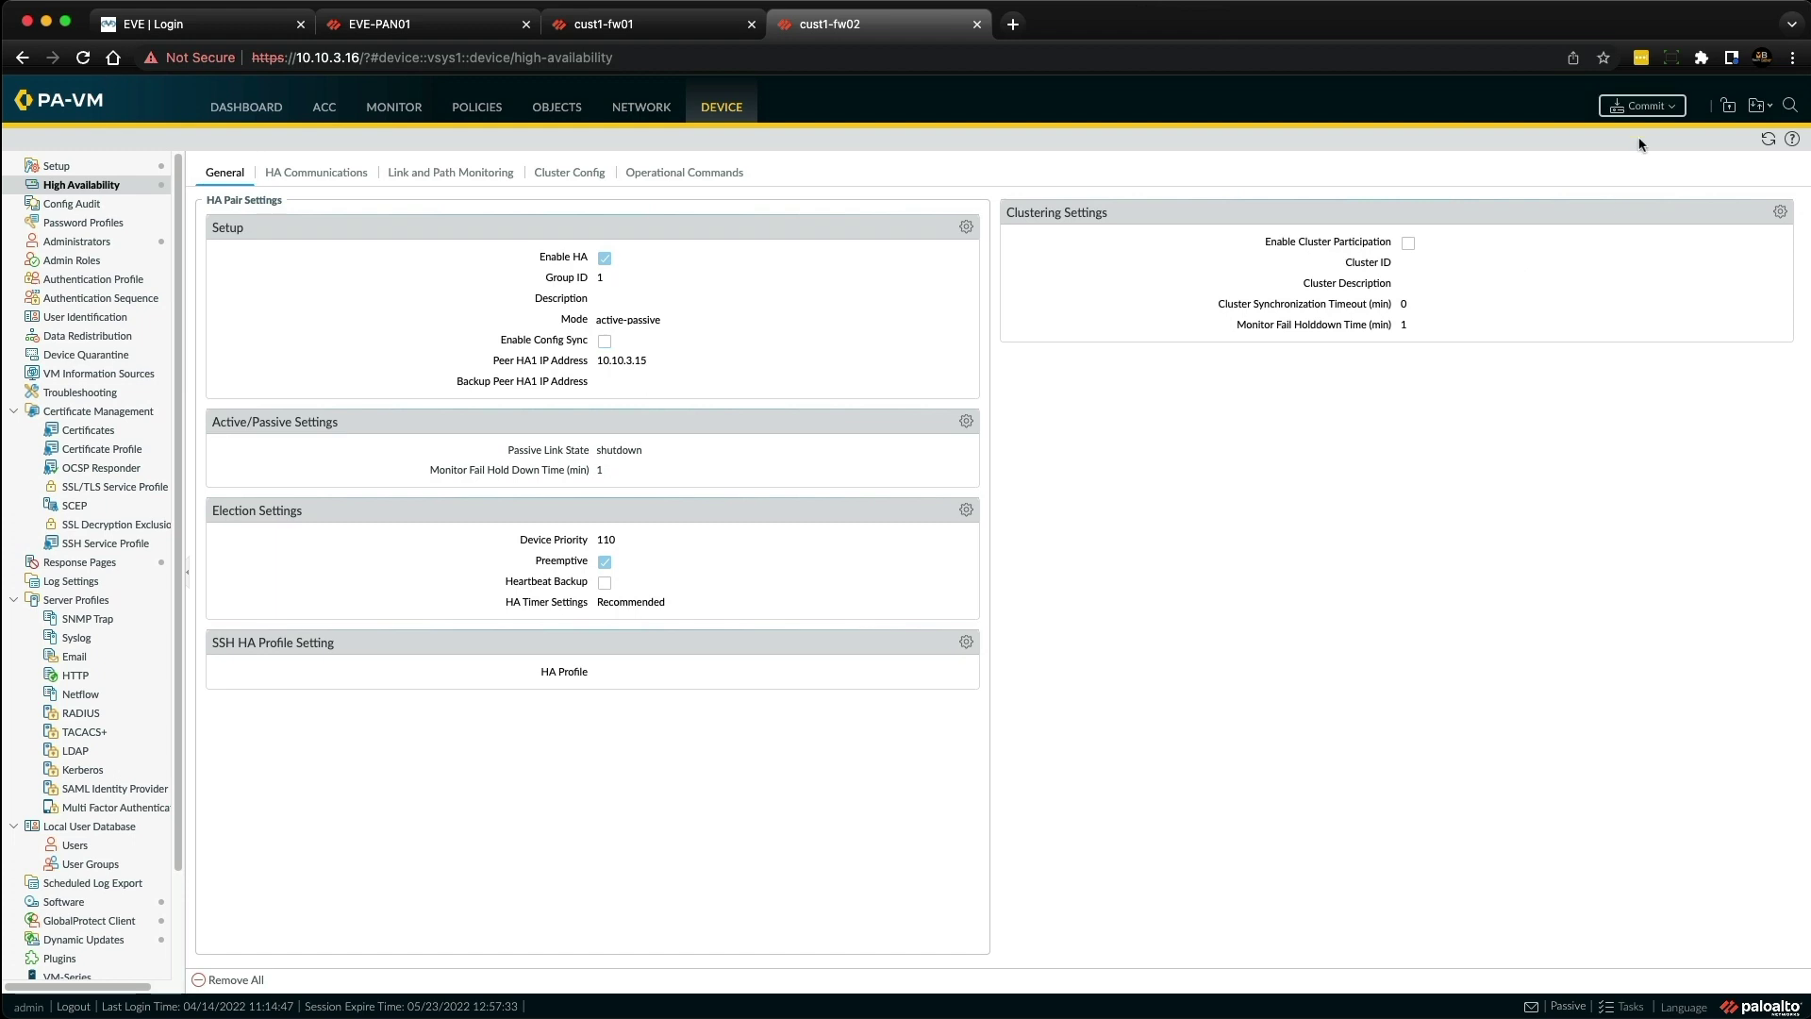
Step: Commit all changes on cust1-fw02 and check the commit status on cust1-fw01
{"action": "left_click", "coordinate": [1635, 107]}
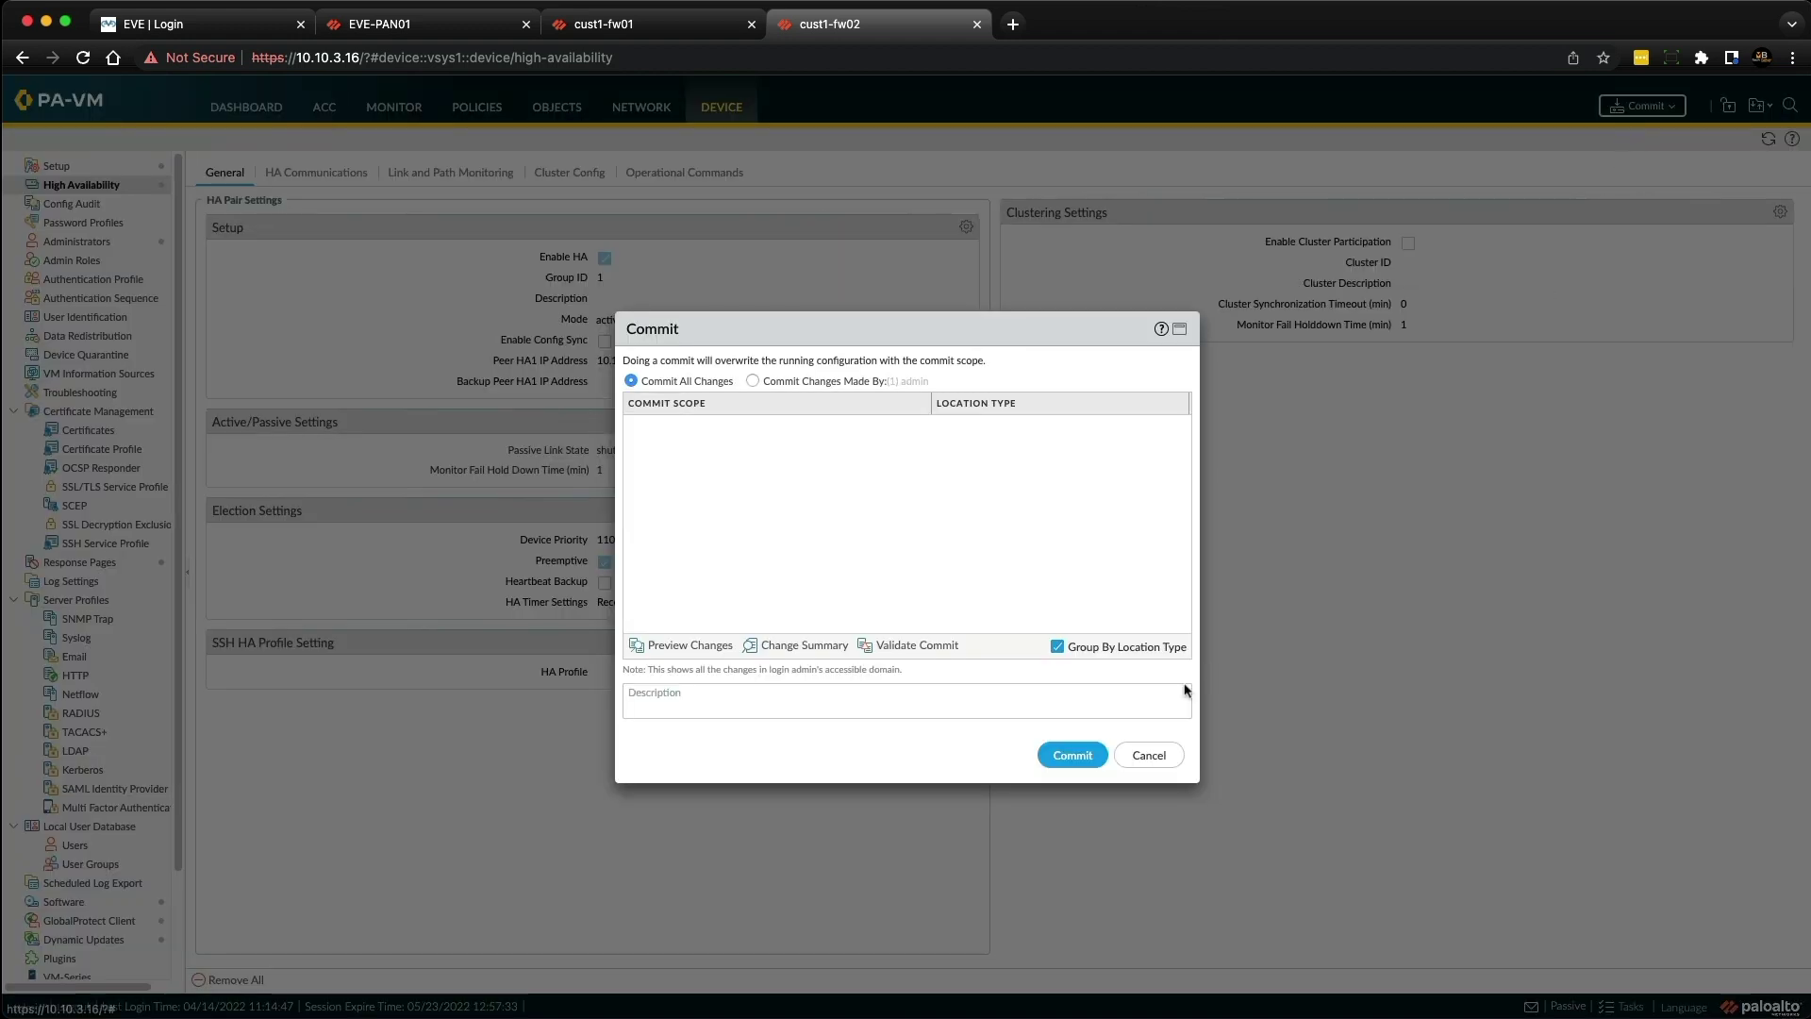
{"action": "left_click", "coordinate": [1058, 755]}
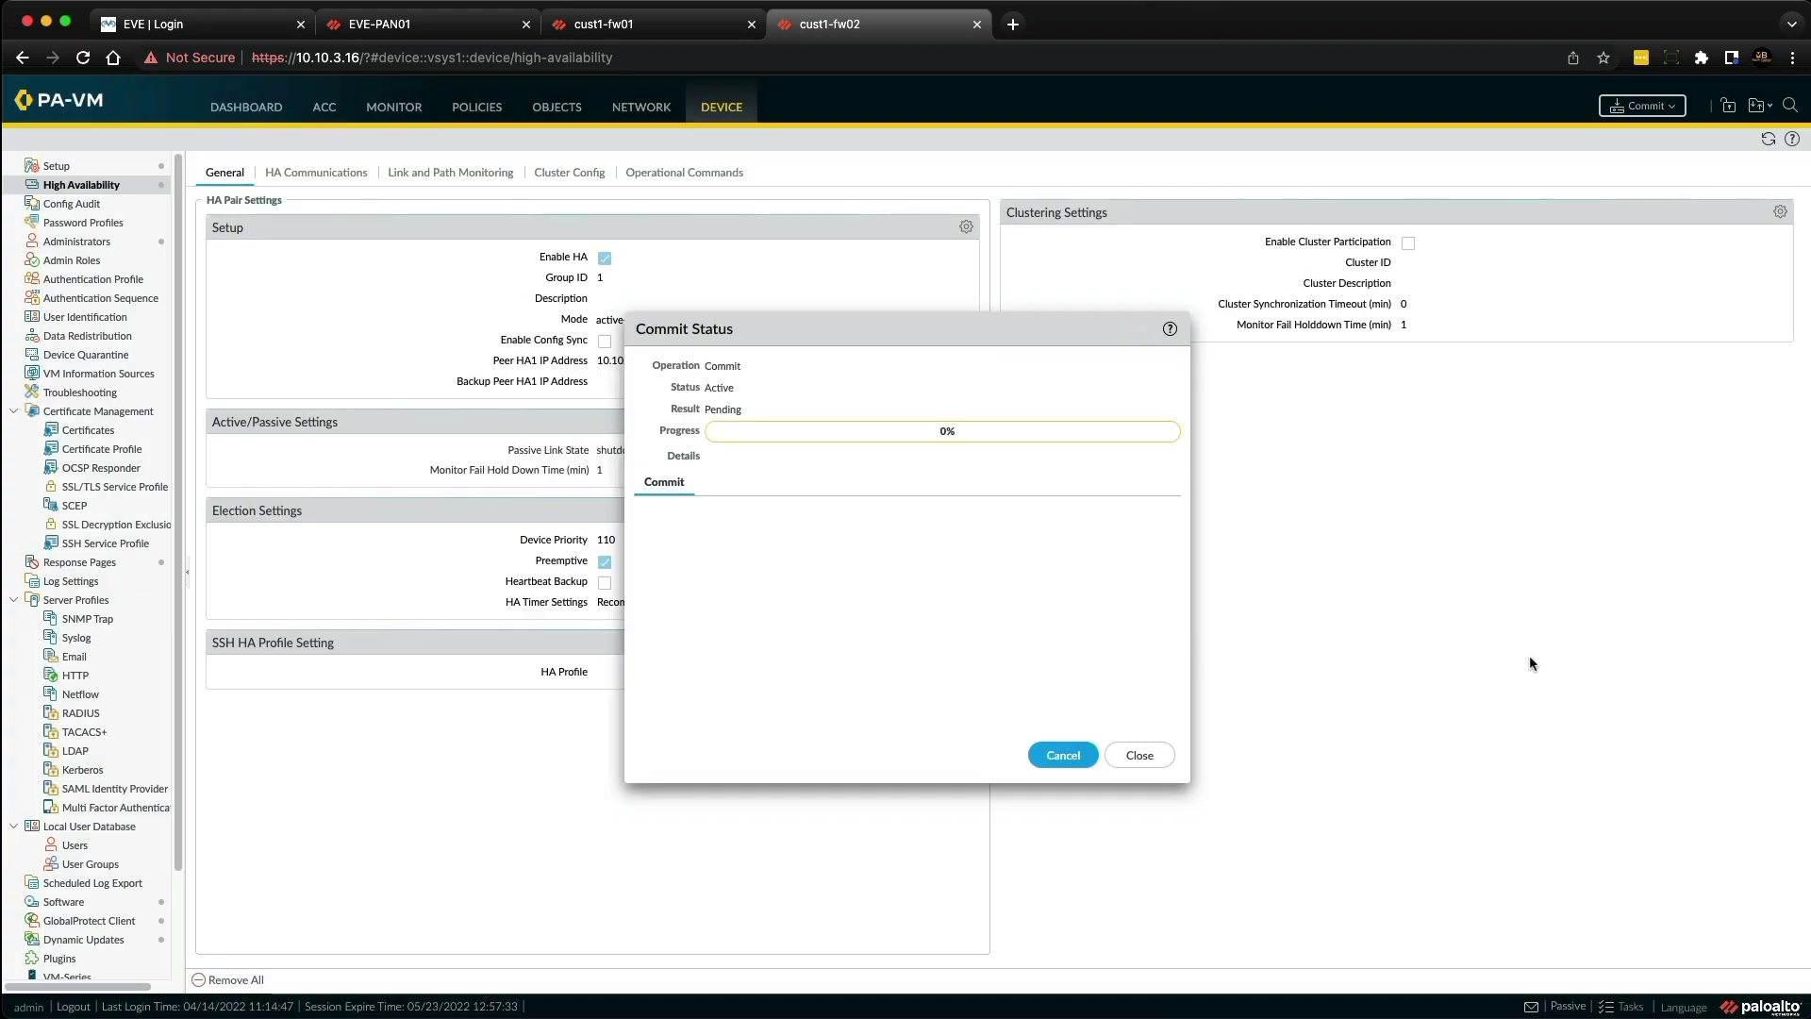
{"action": "key", "text": "ctrl+shift+Tab"}
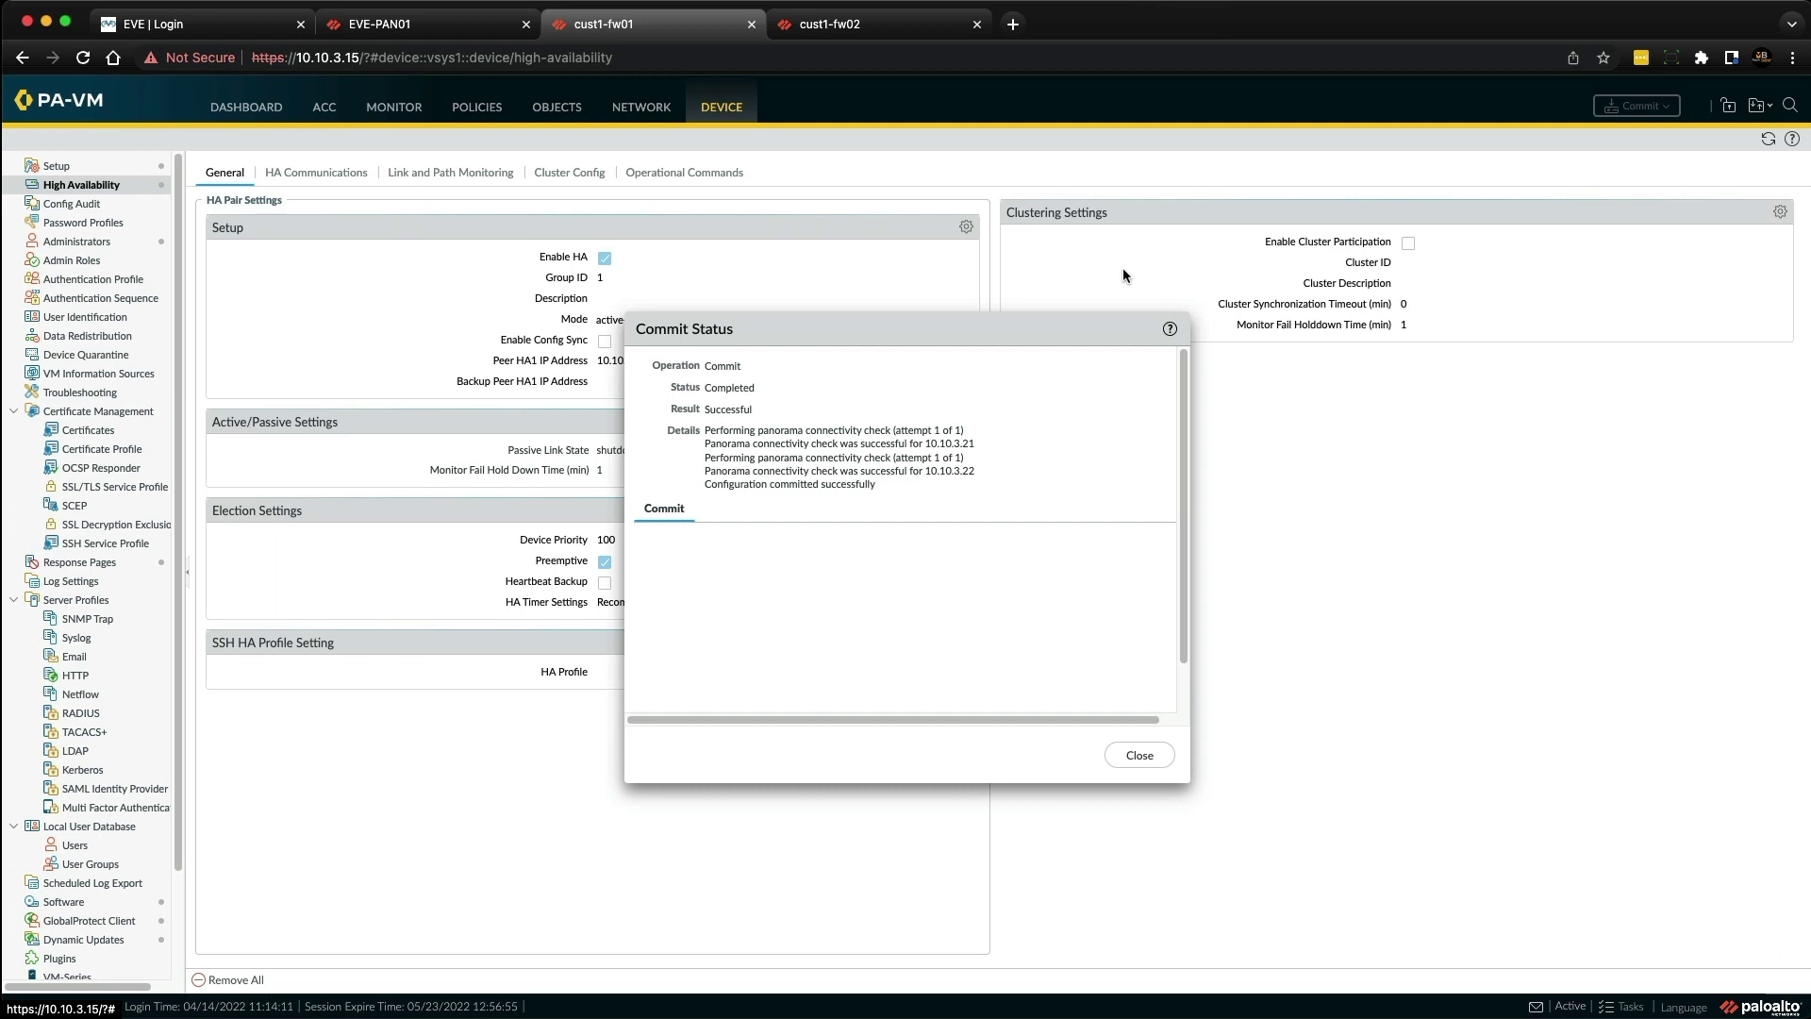
{"action": "key", "text": "ctrl+Tab"}
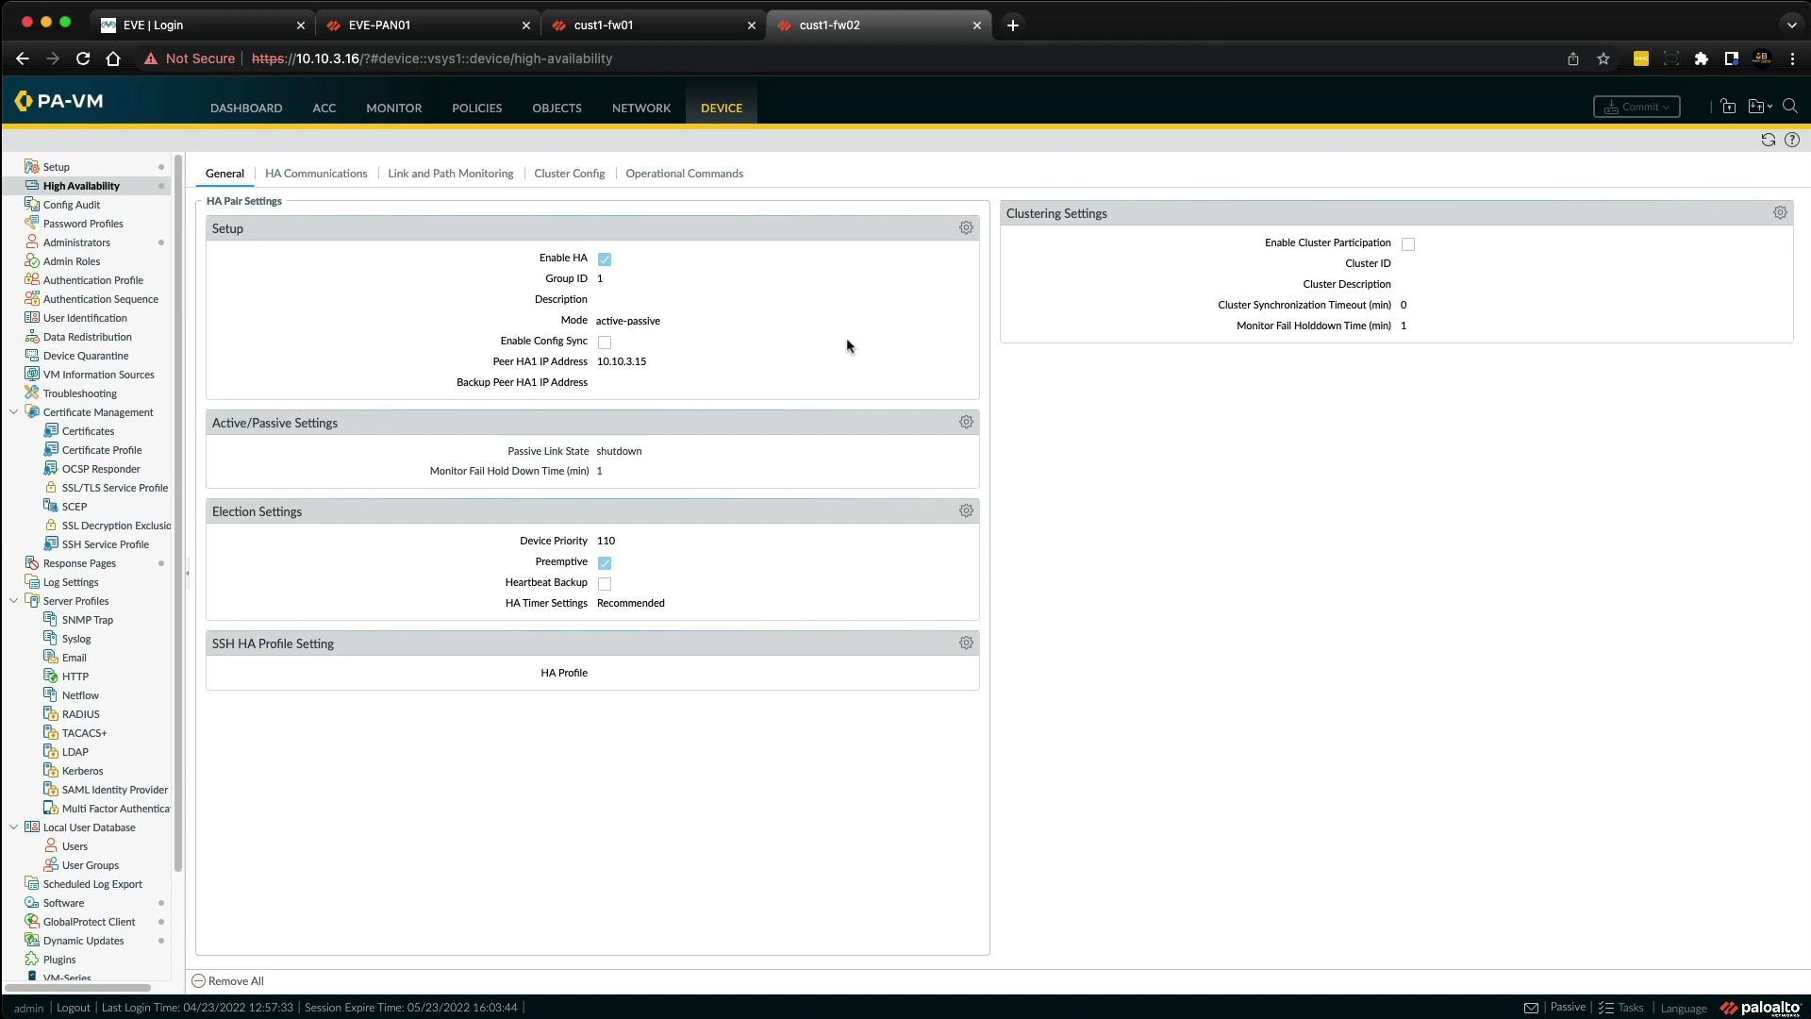
Step: On EVE-PAN01, import the device configuration of cust1-fw01 into Panorama, keeping the default template, device group and Pre Rulebase options
{"action": "left_click", "coordinate": [426, 24]}
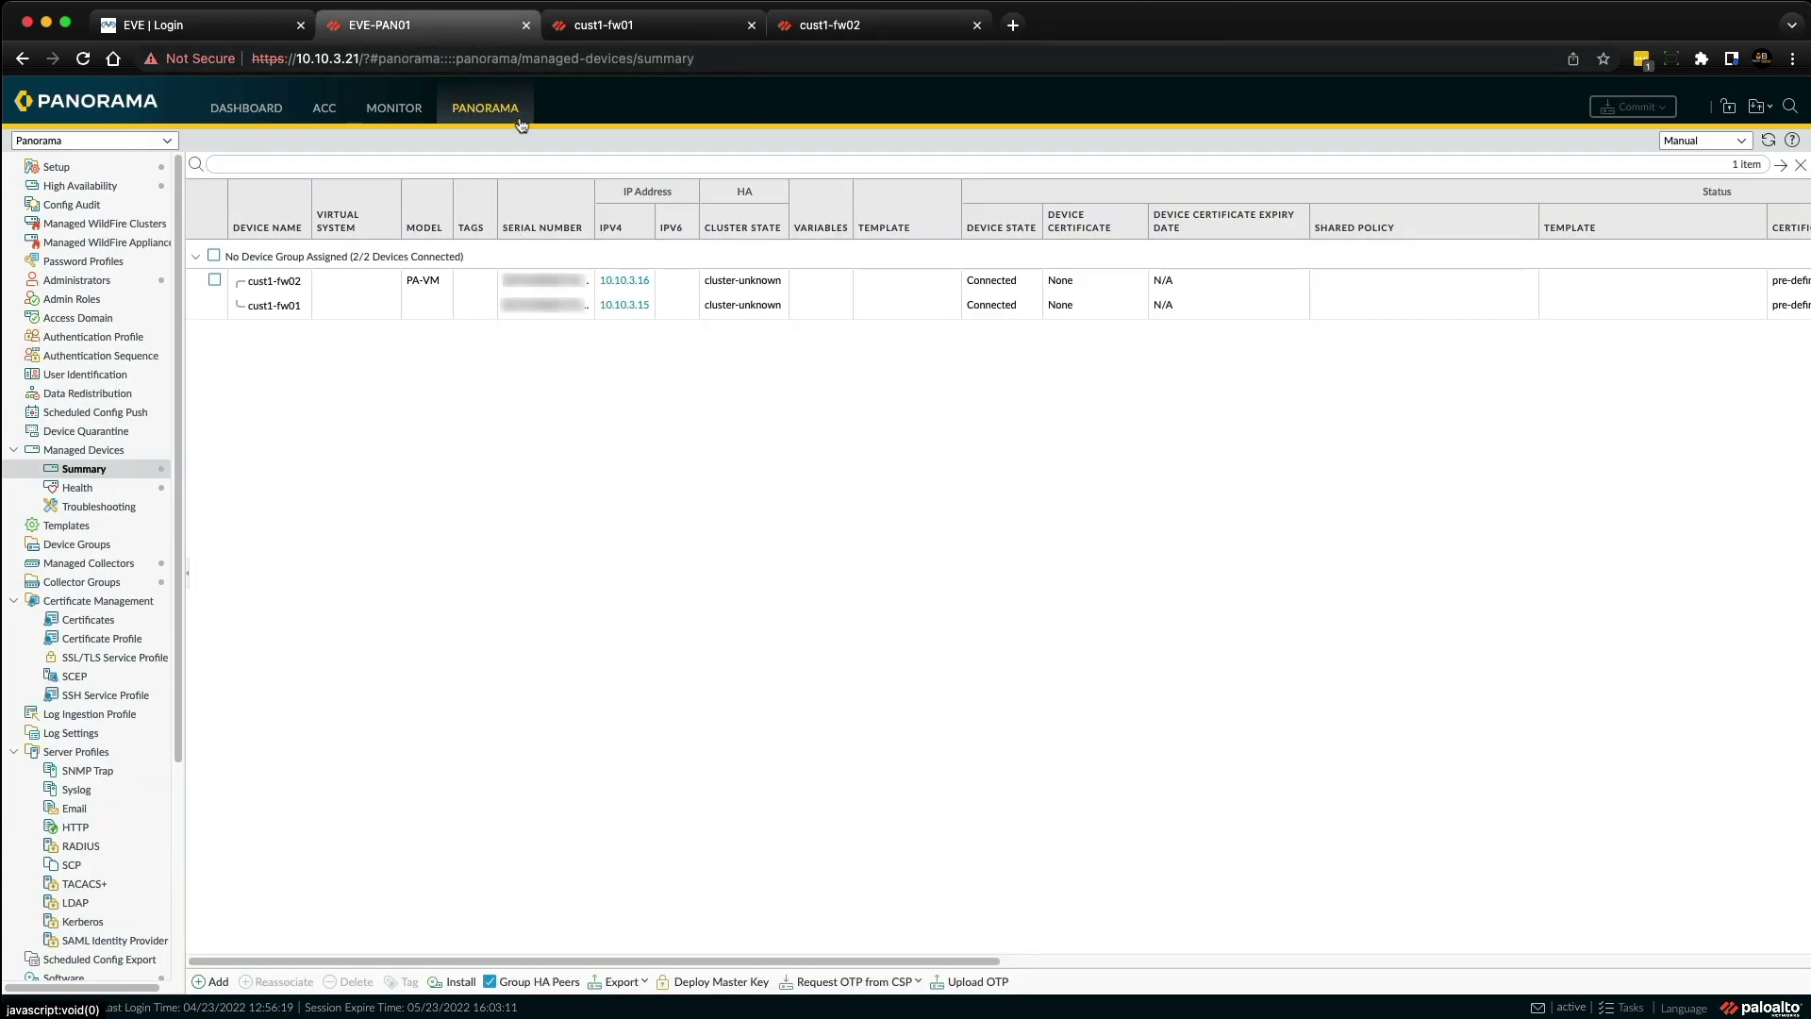
{"action": "left_click", "coordinate": [56, 167]}
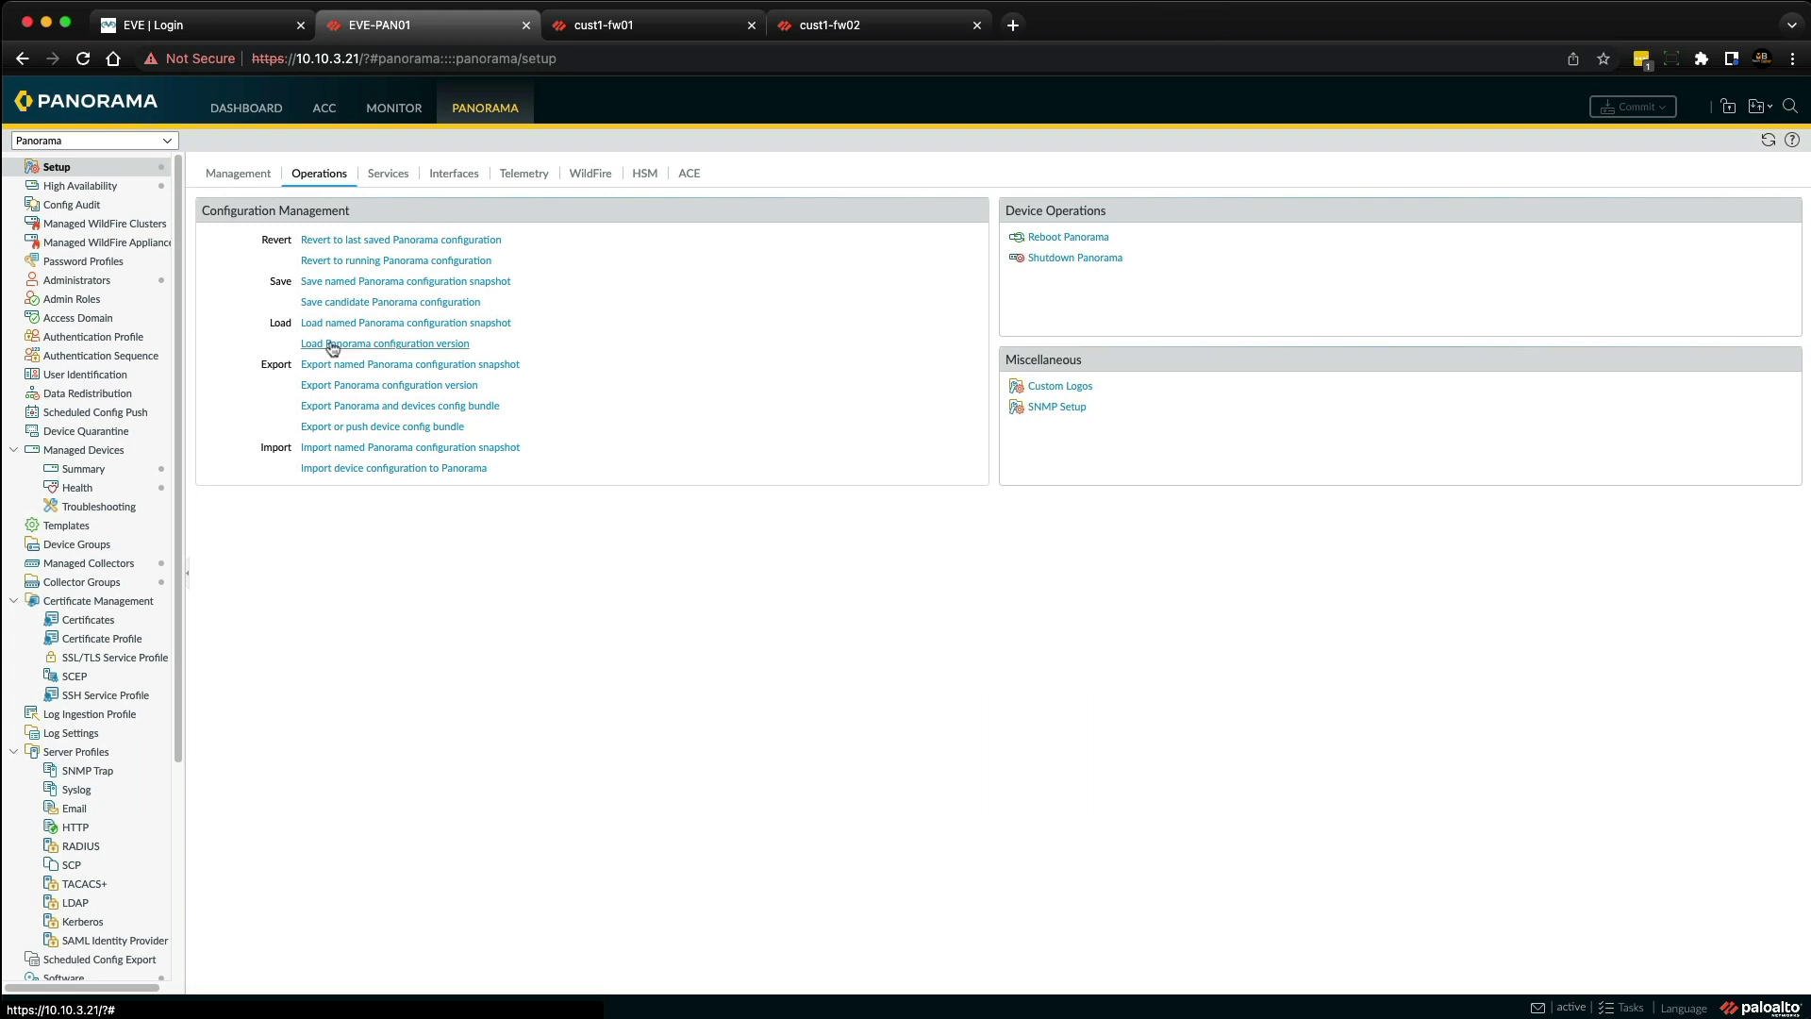
{"action": "left_click", "coordinate": [357, 469]}
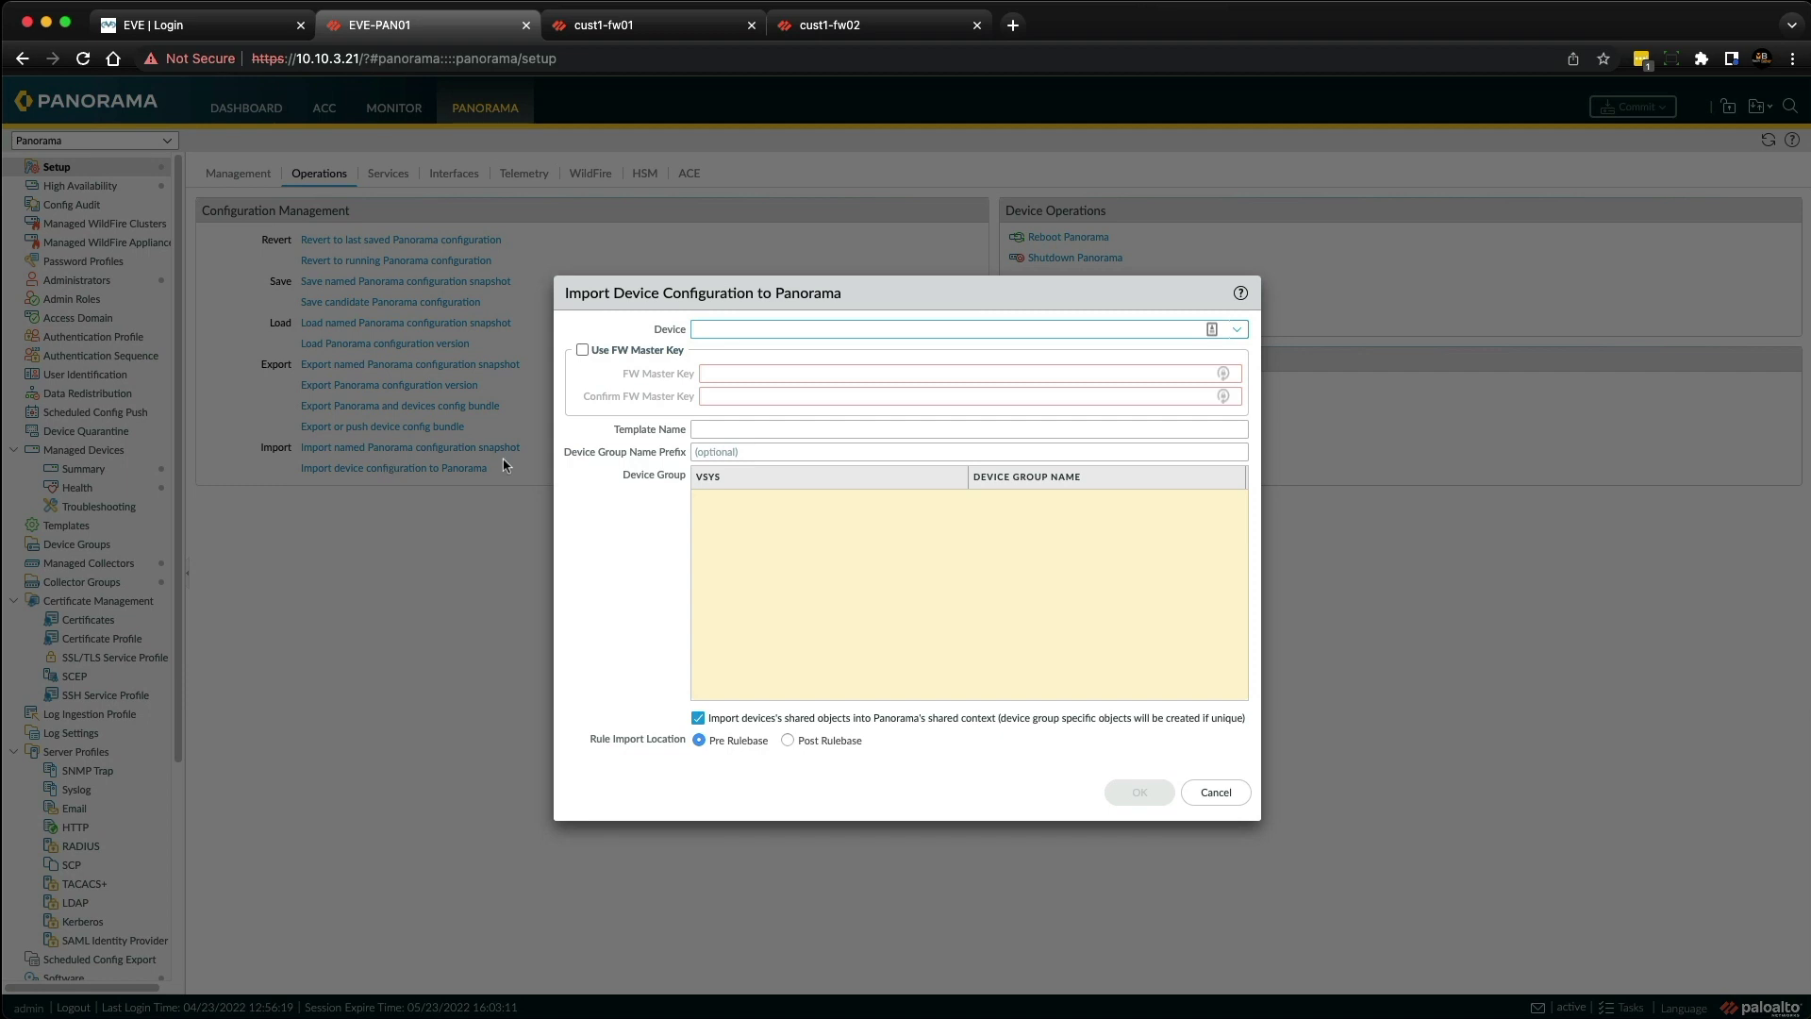
{"action": "left_click", "coordinate": [1237, 330]}
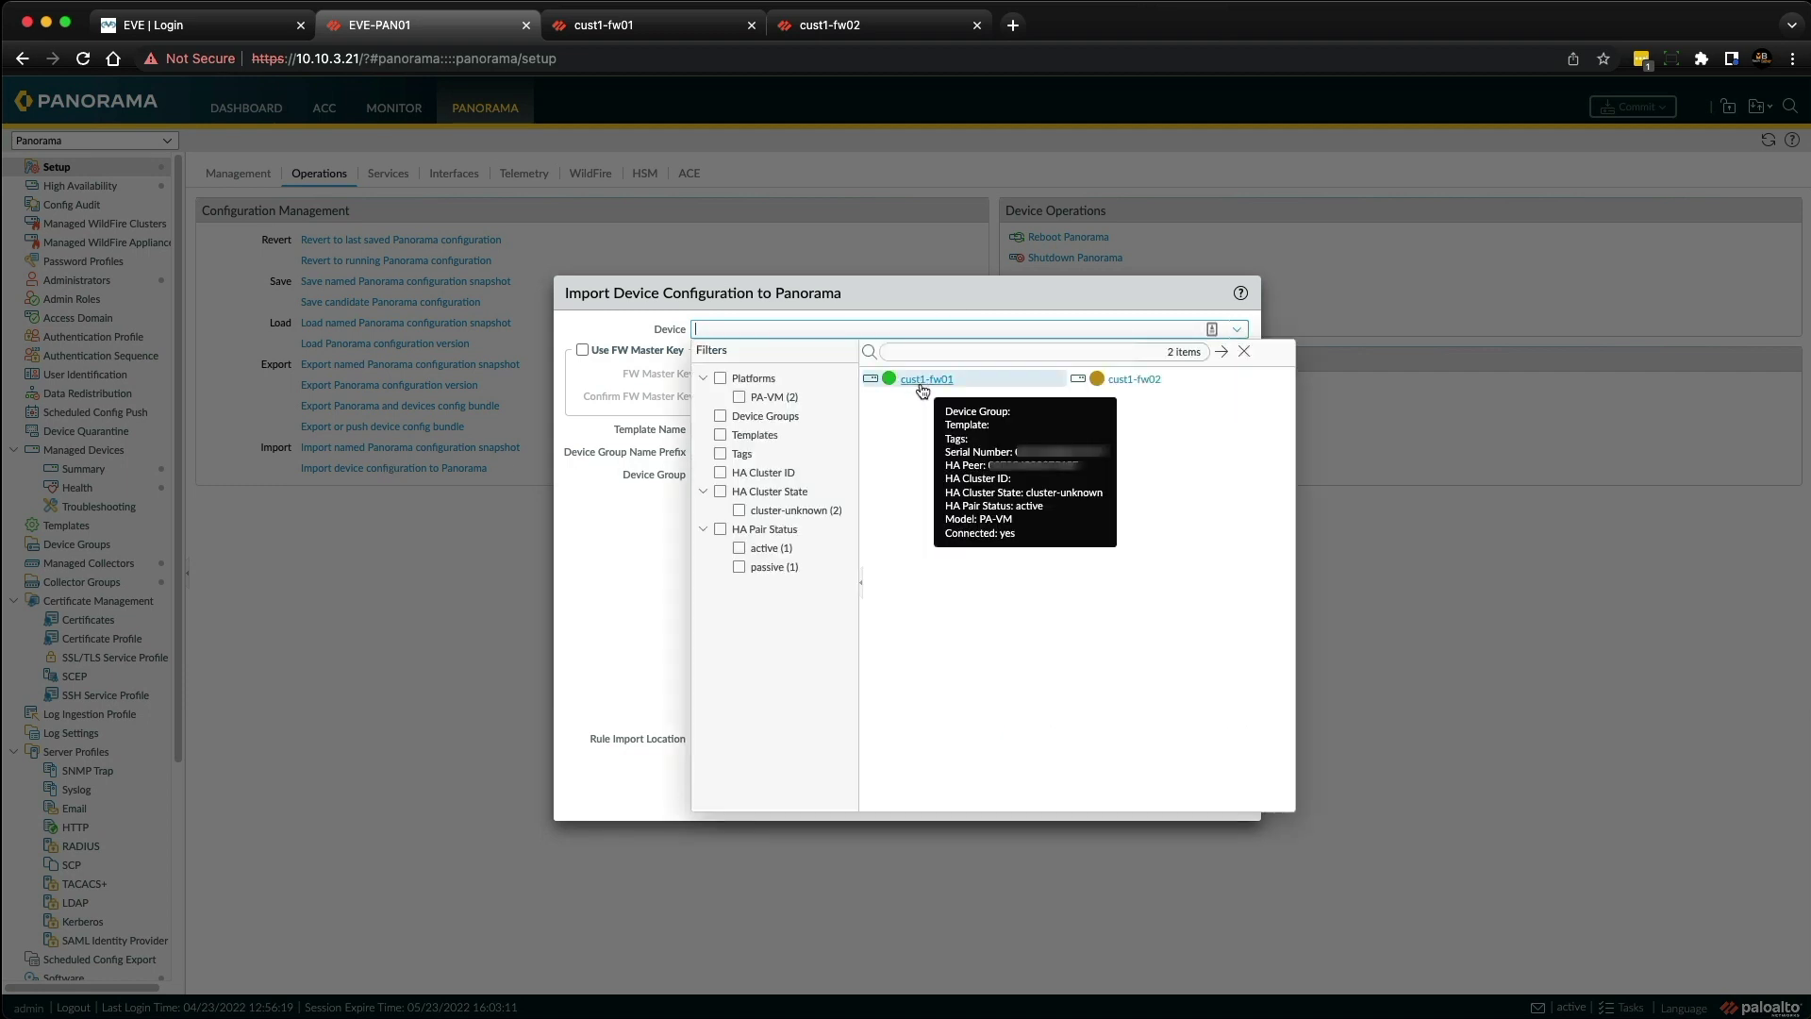
{"action": "left_click", "coordinate": [926, 380]}
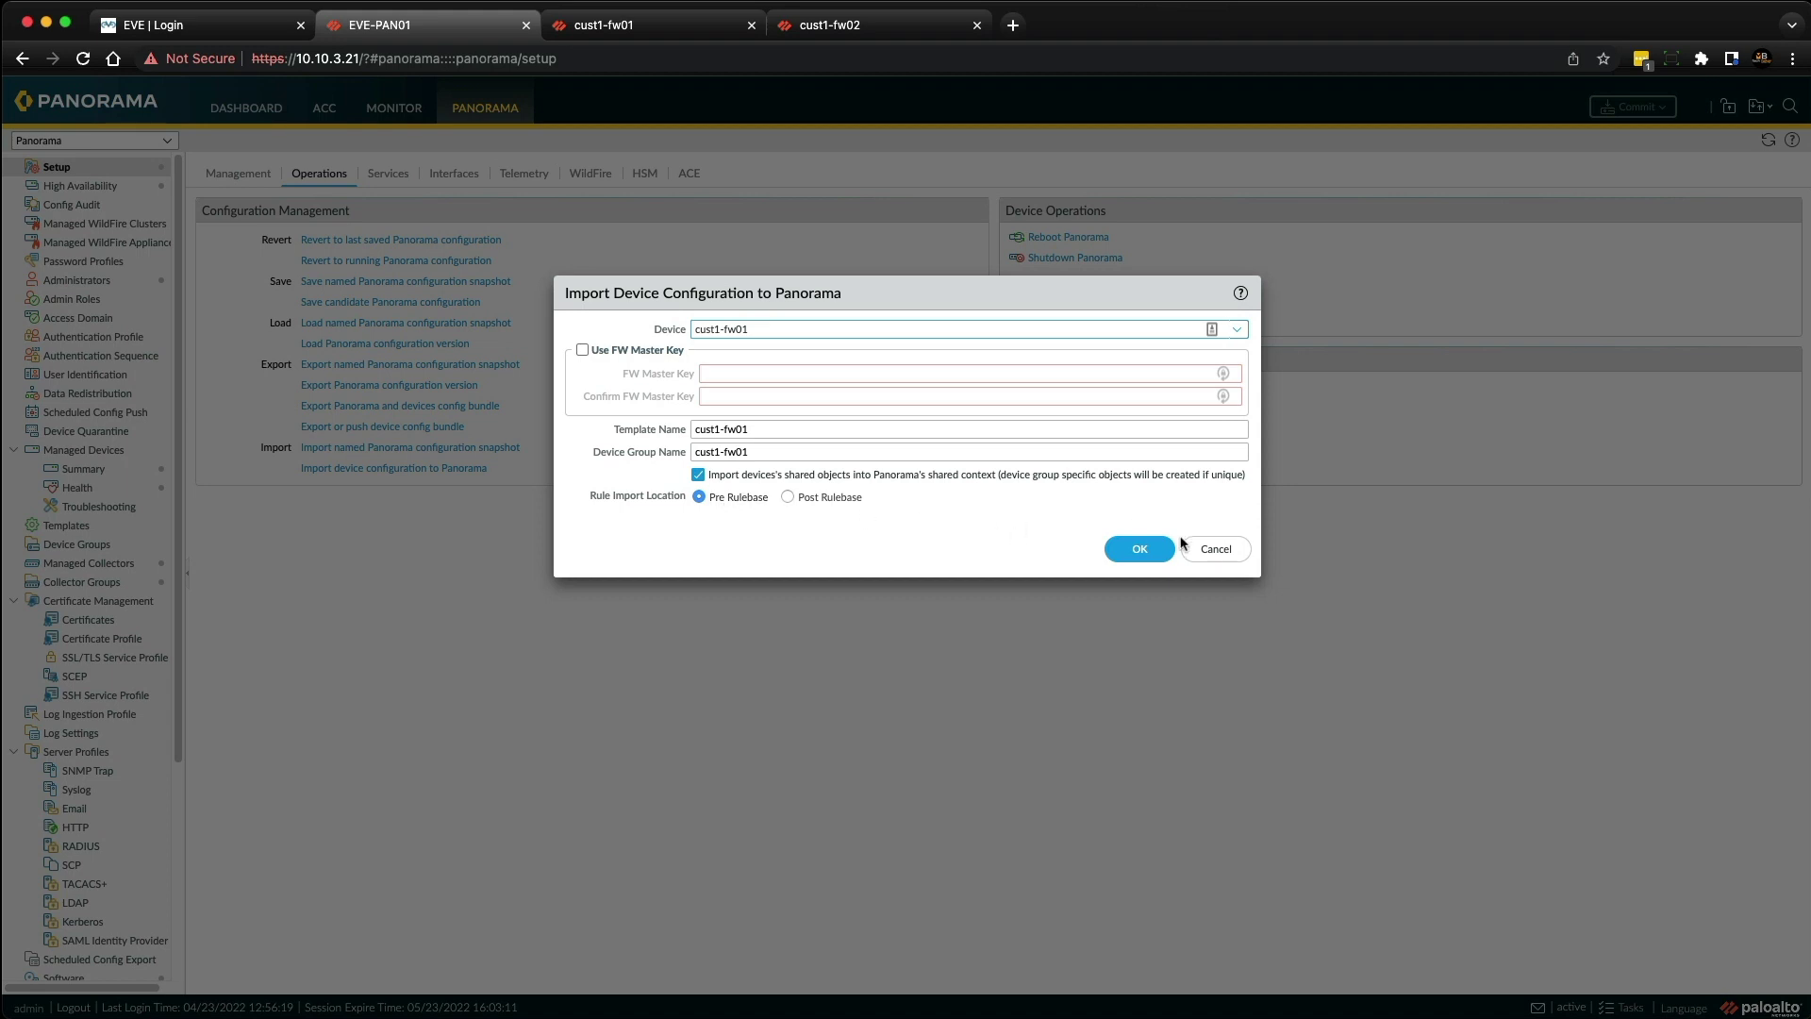
{"action": "left_click", "coordinate": [1144, 549]}
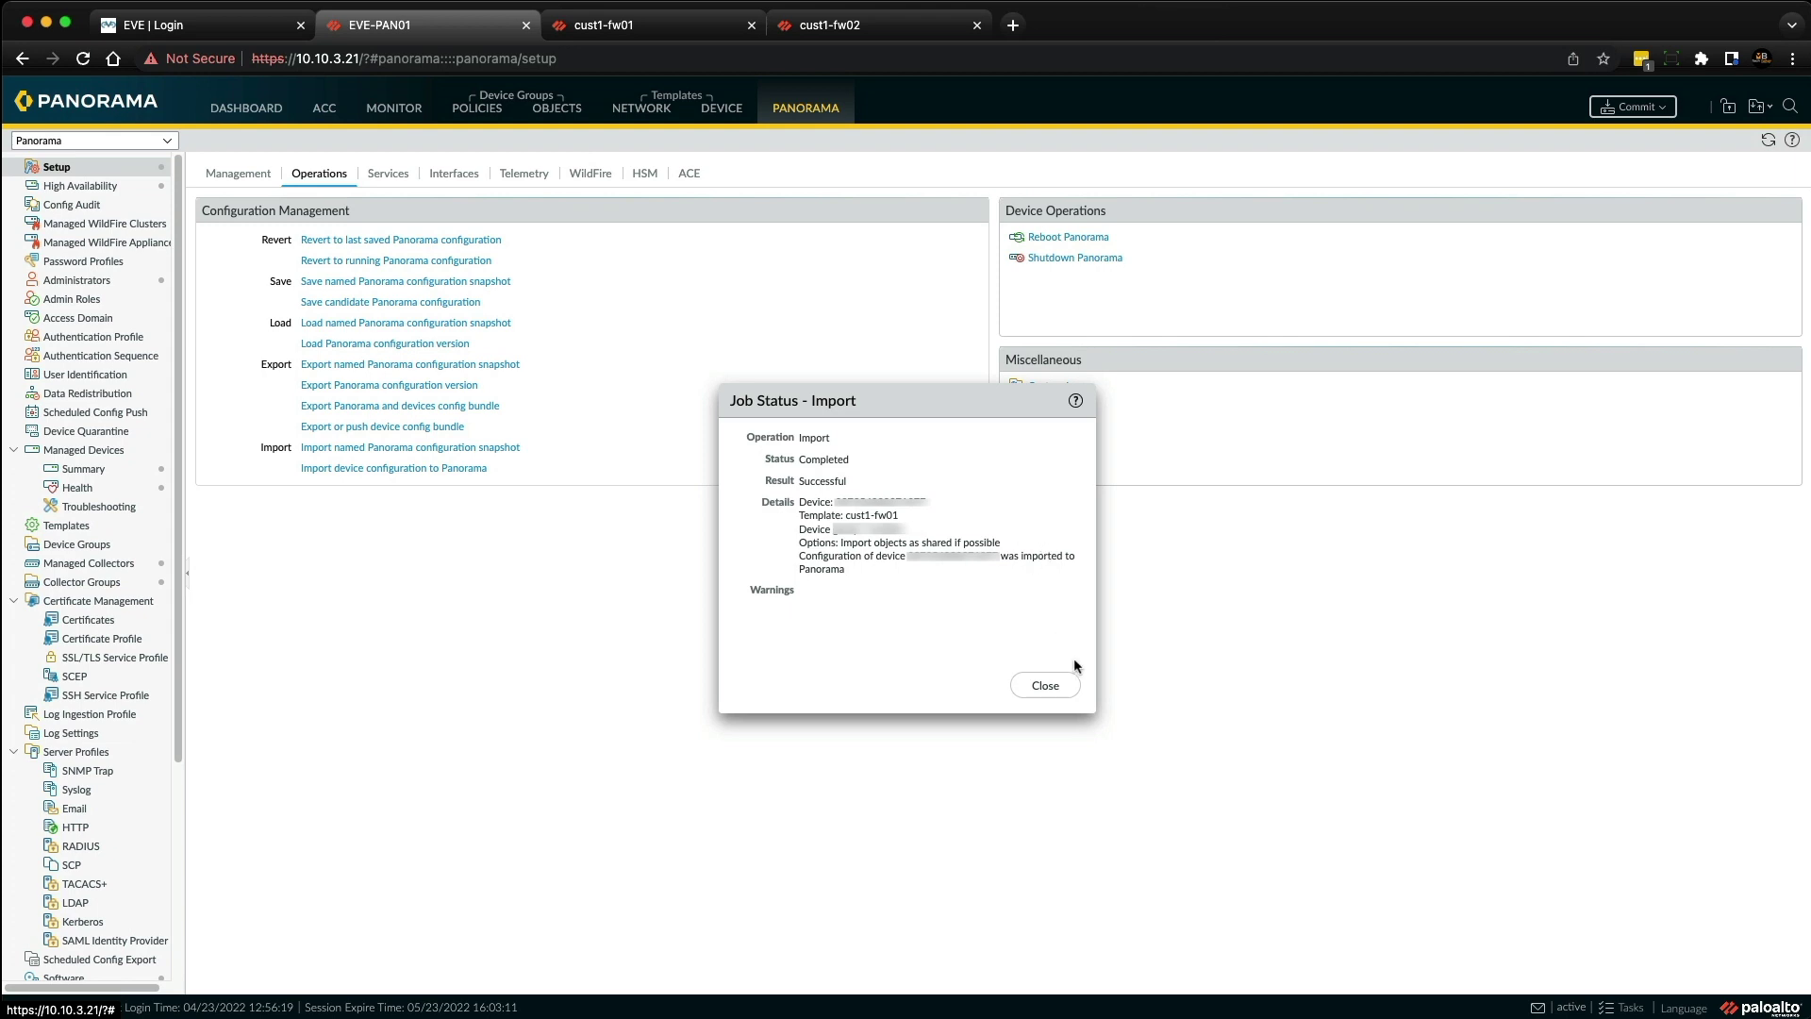
{"action": "left_click", "coordinate": [1043, 685]}
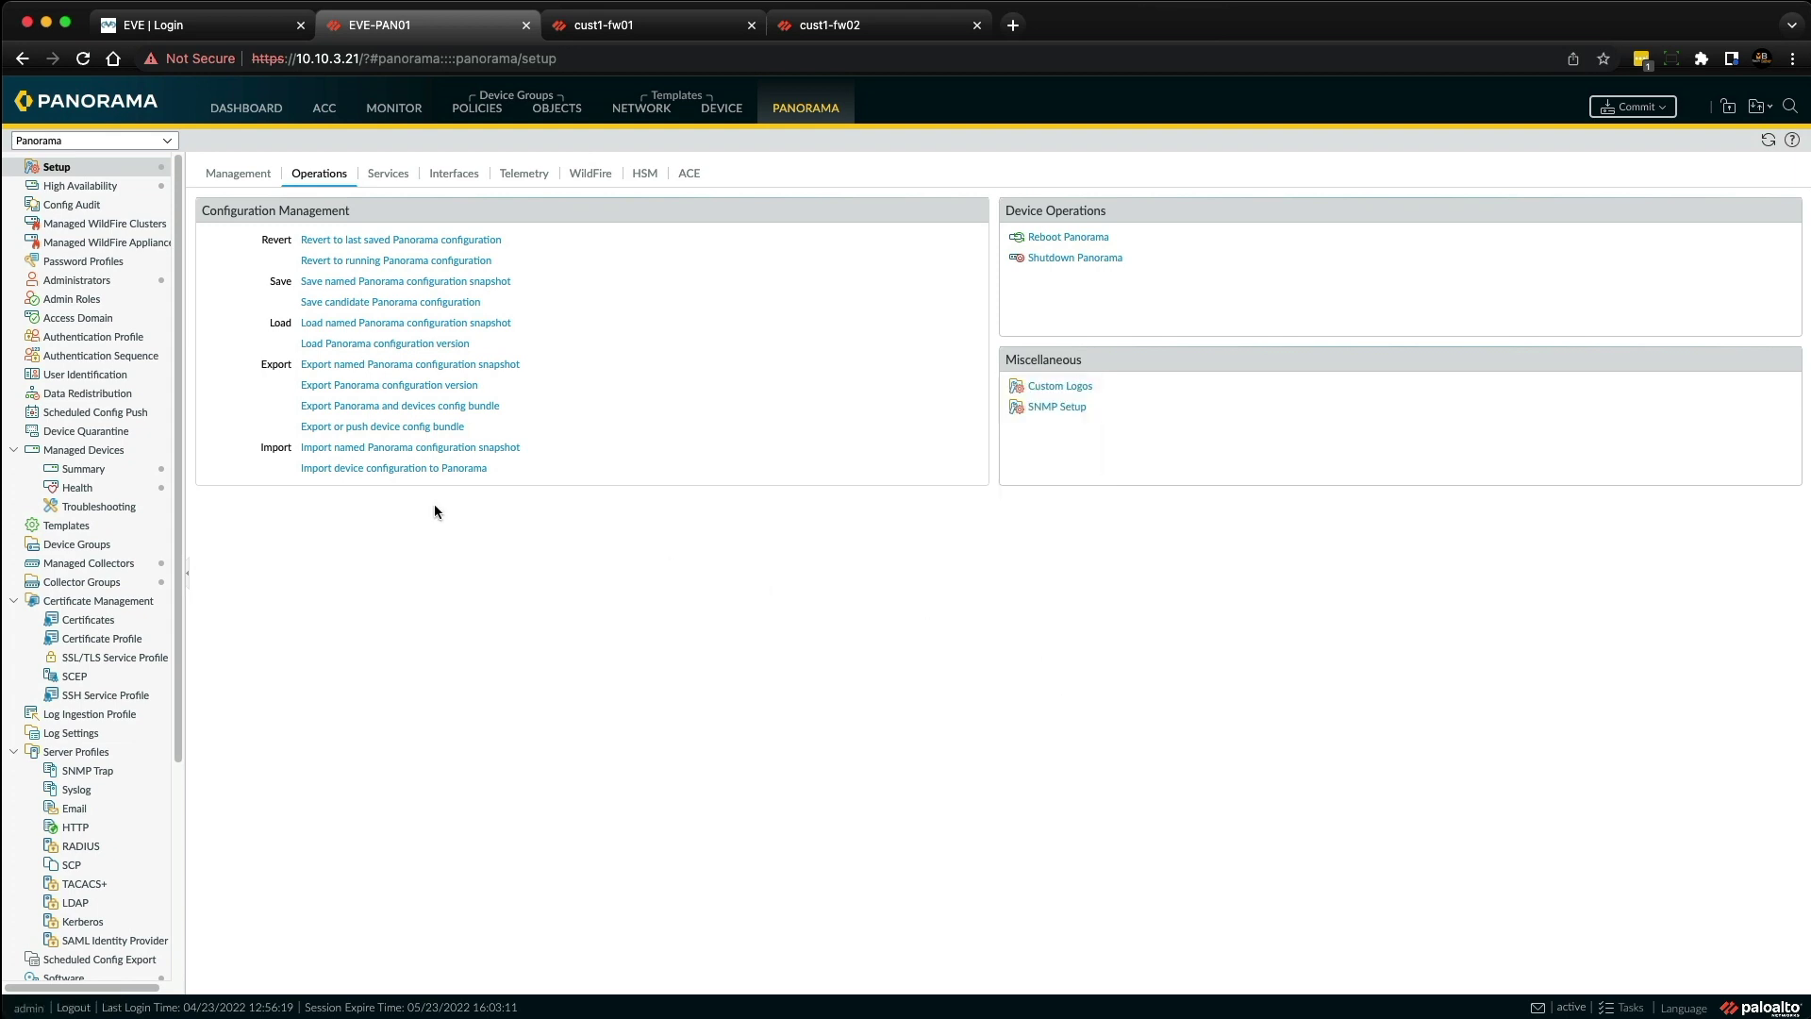
Step: Import the device configuration of cust1-fw02 into Panorama with the default template and device group names, and close the job status
{"action": "left_click", "coordinate": [426, 468]}
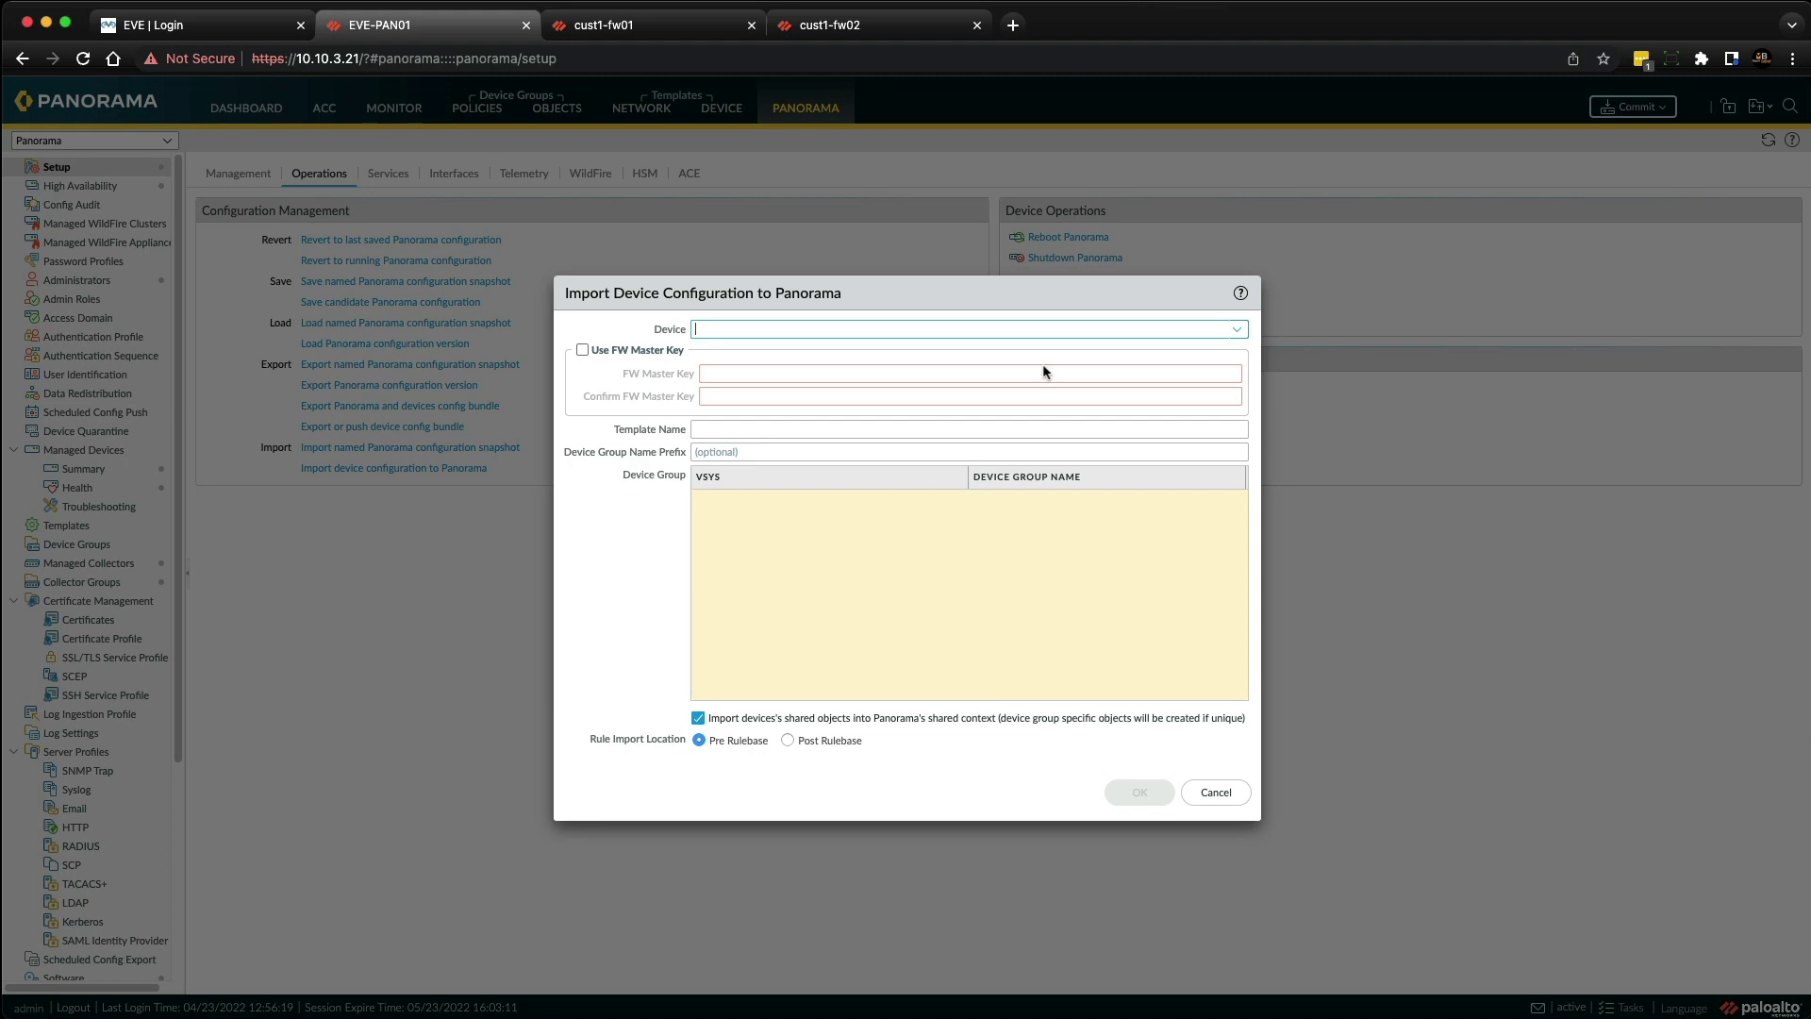
{"action": "left_click", "coordinate": [1237, 329]}
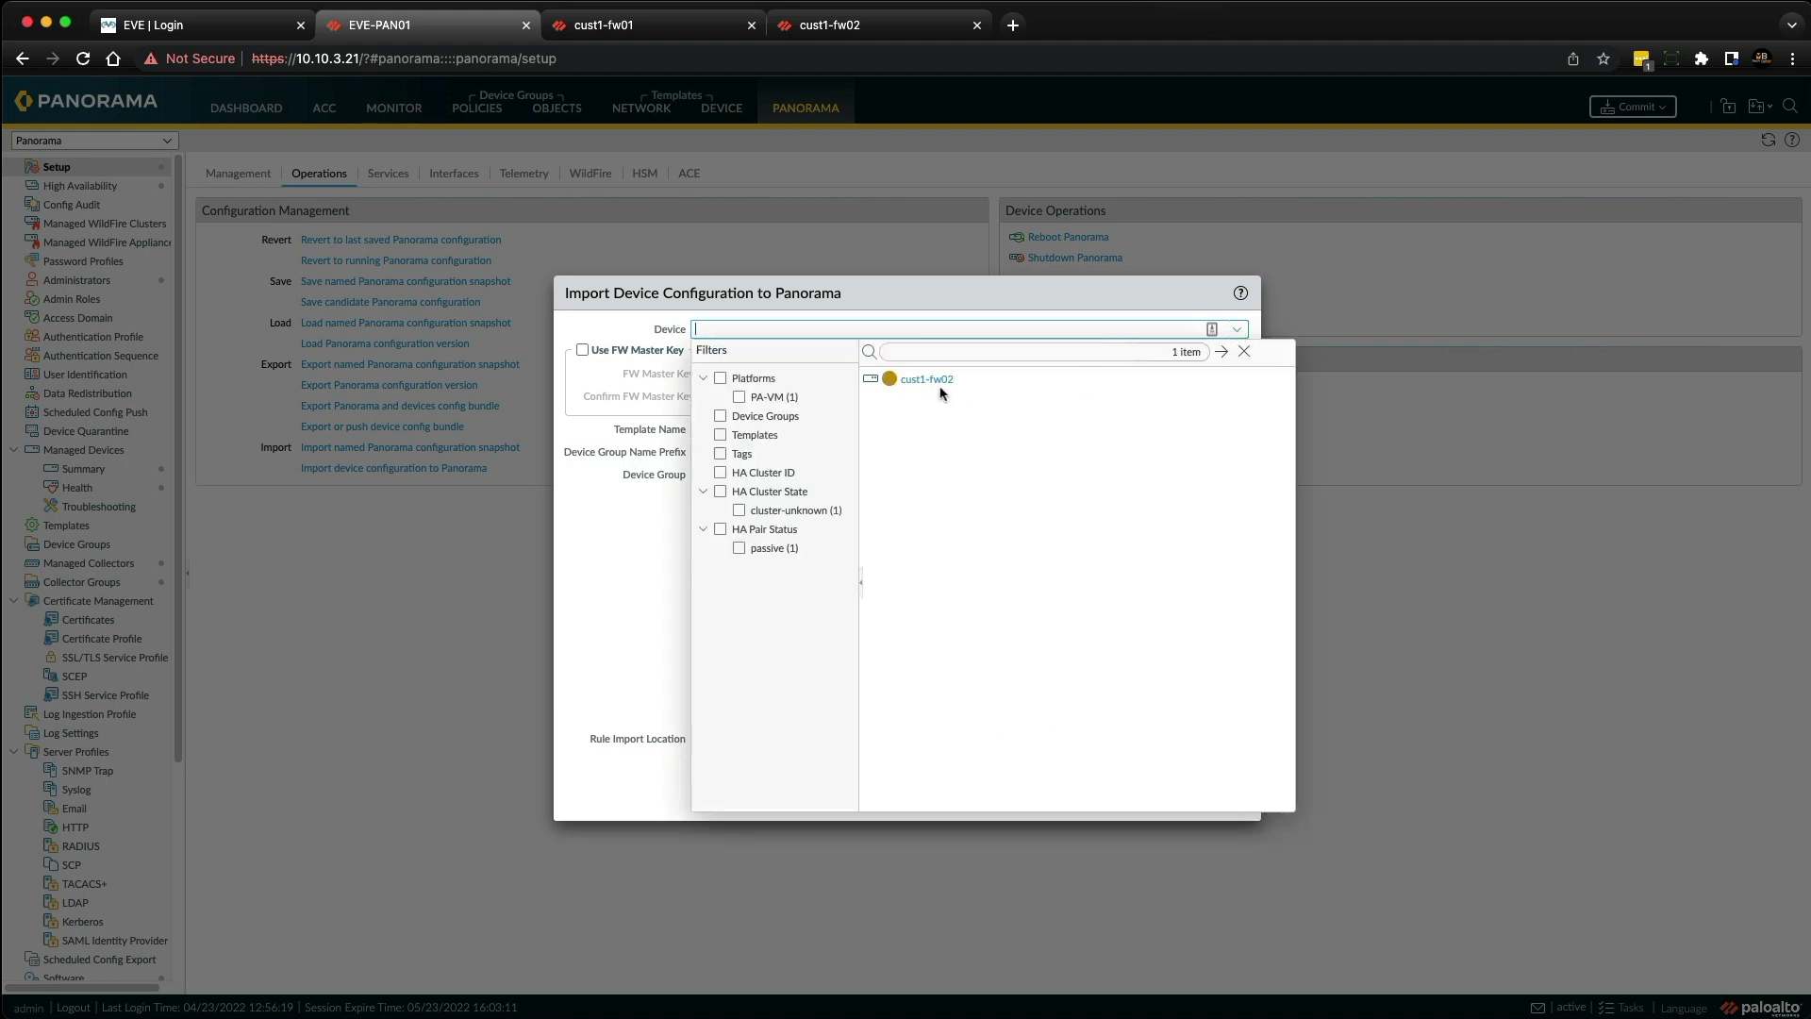
{"action": "left_click", "coordinate": [919, 379]}
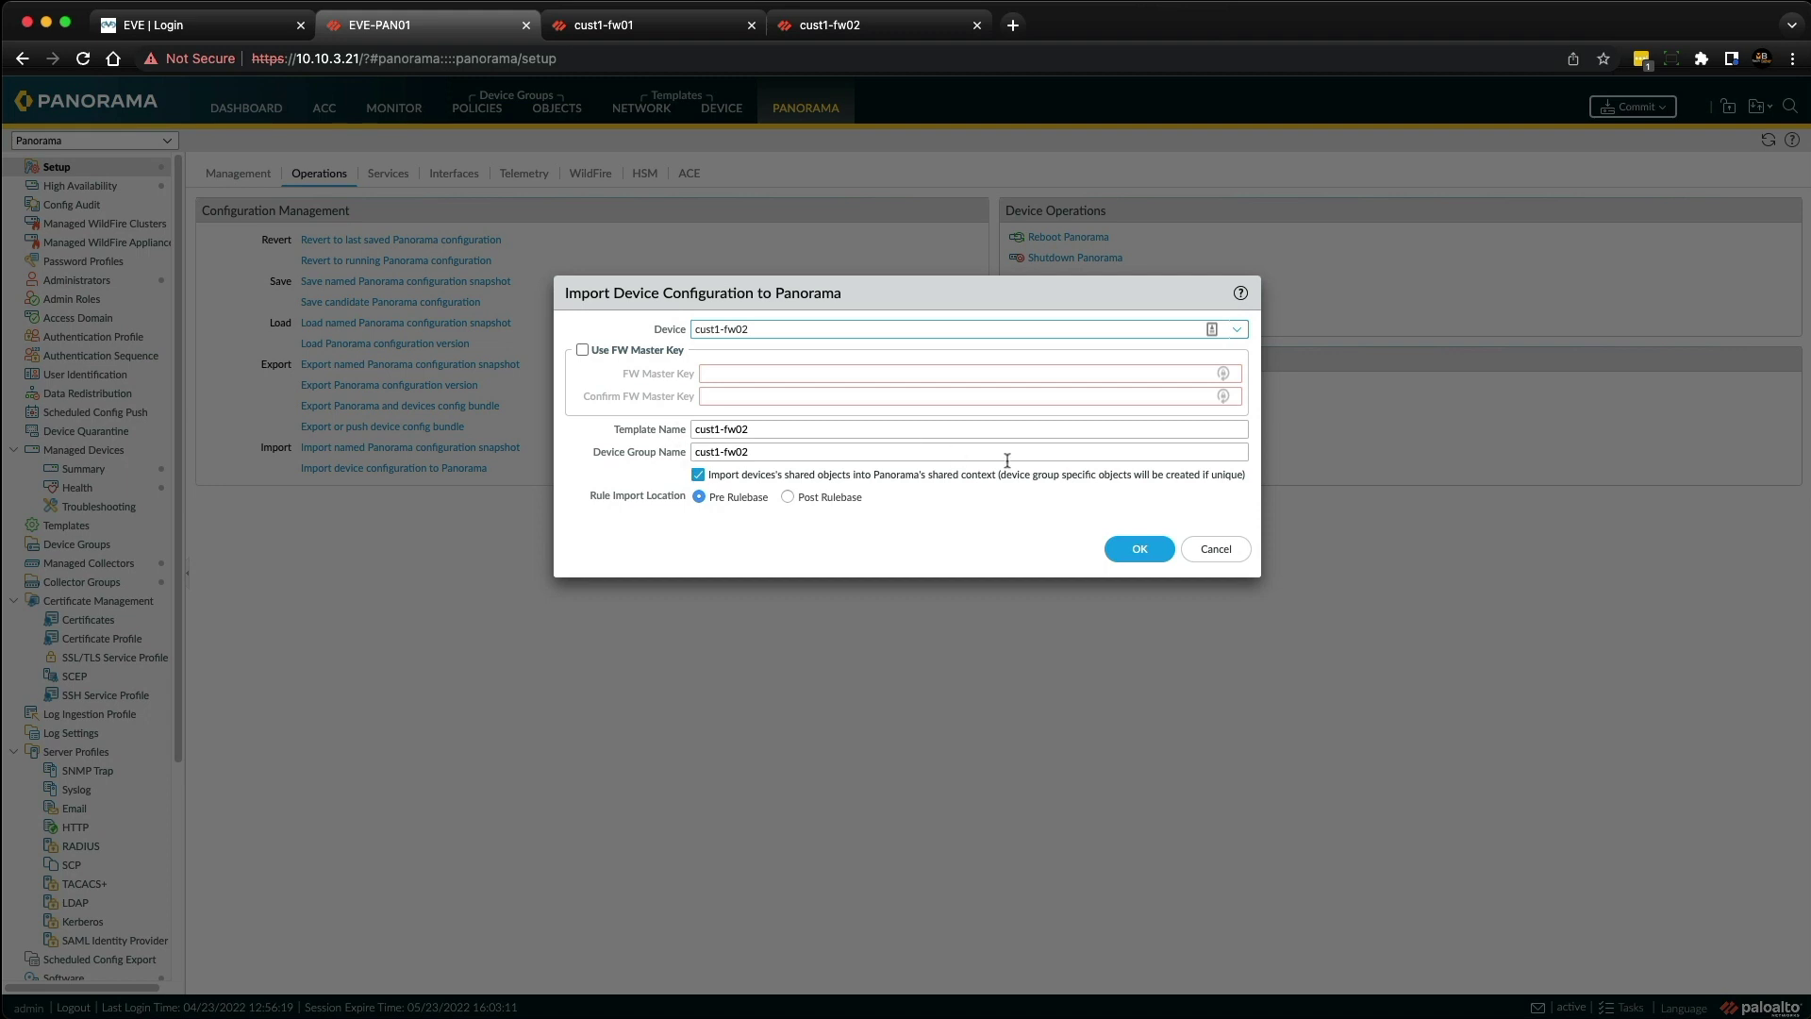
{"action": "left_click", "coordinate": [1148, 551]}
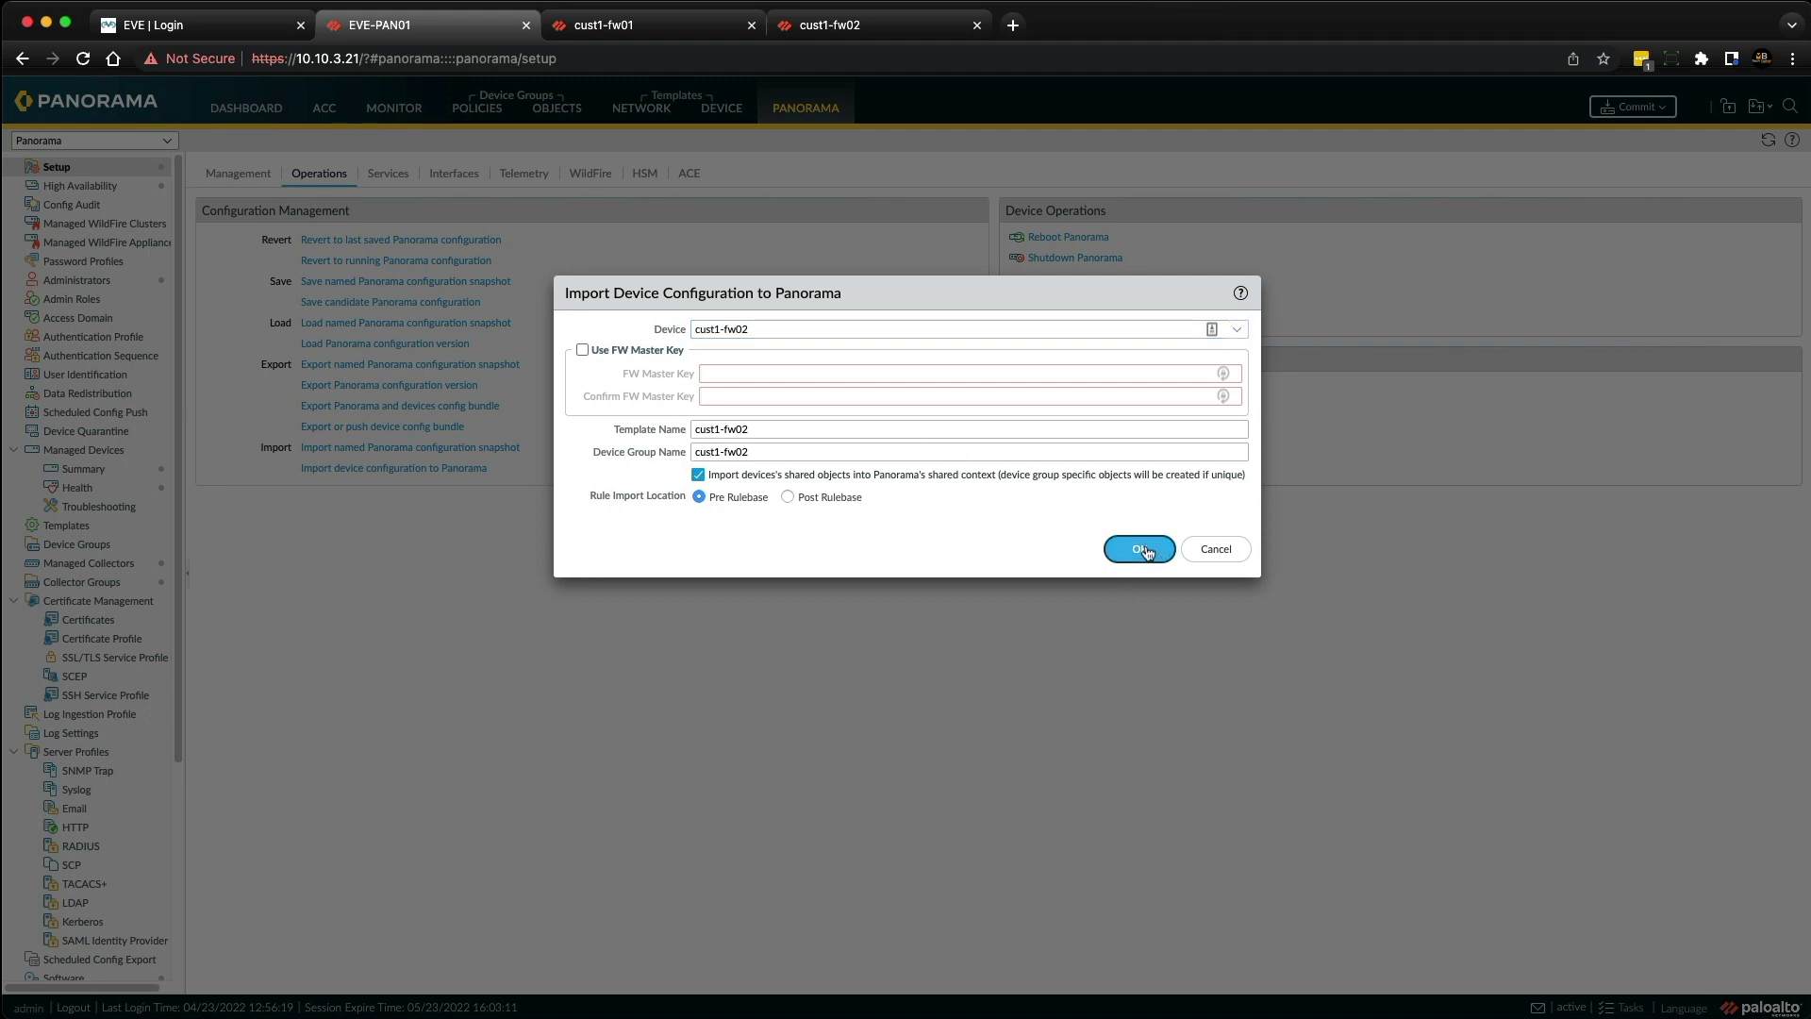
{"action": "left_click", "coordinate": [1148, 551]}
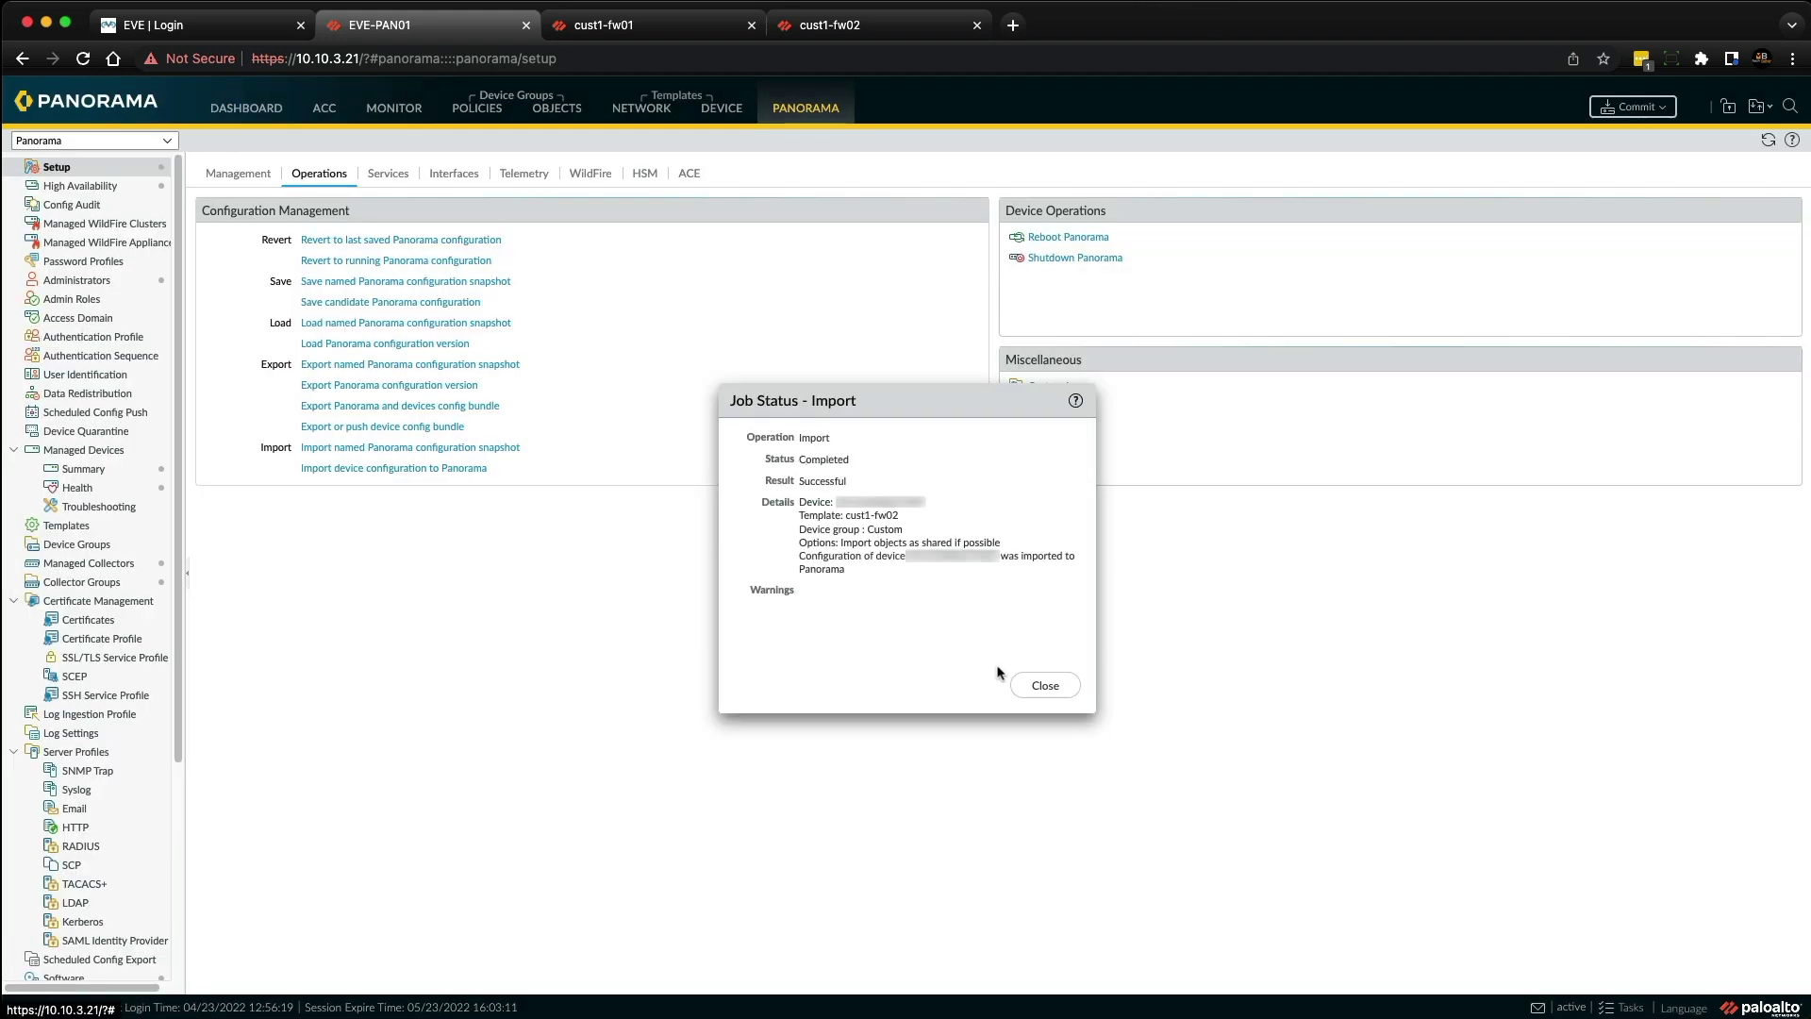
{"action": "left_click", "coordinate": [1054, 684]}
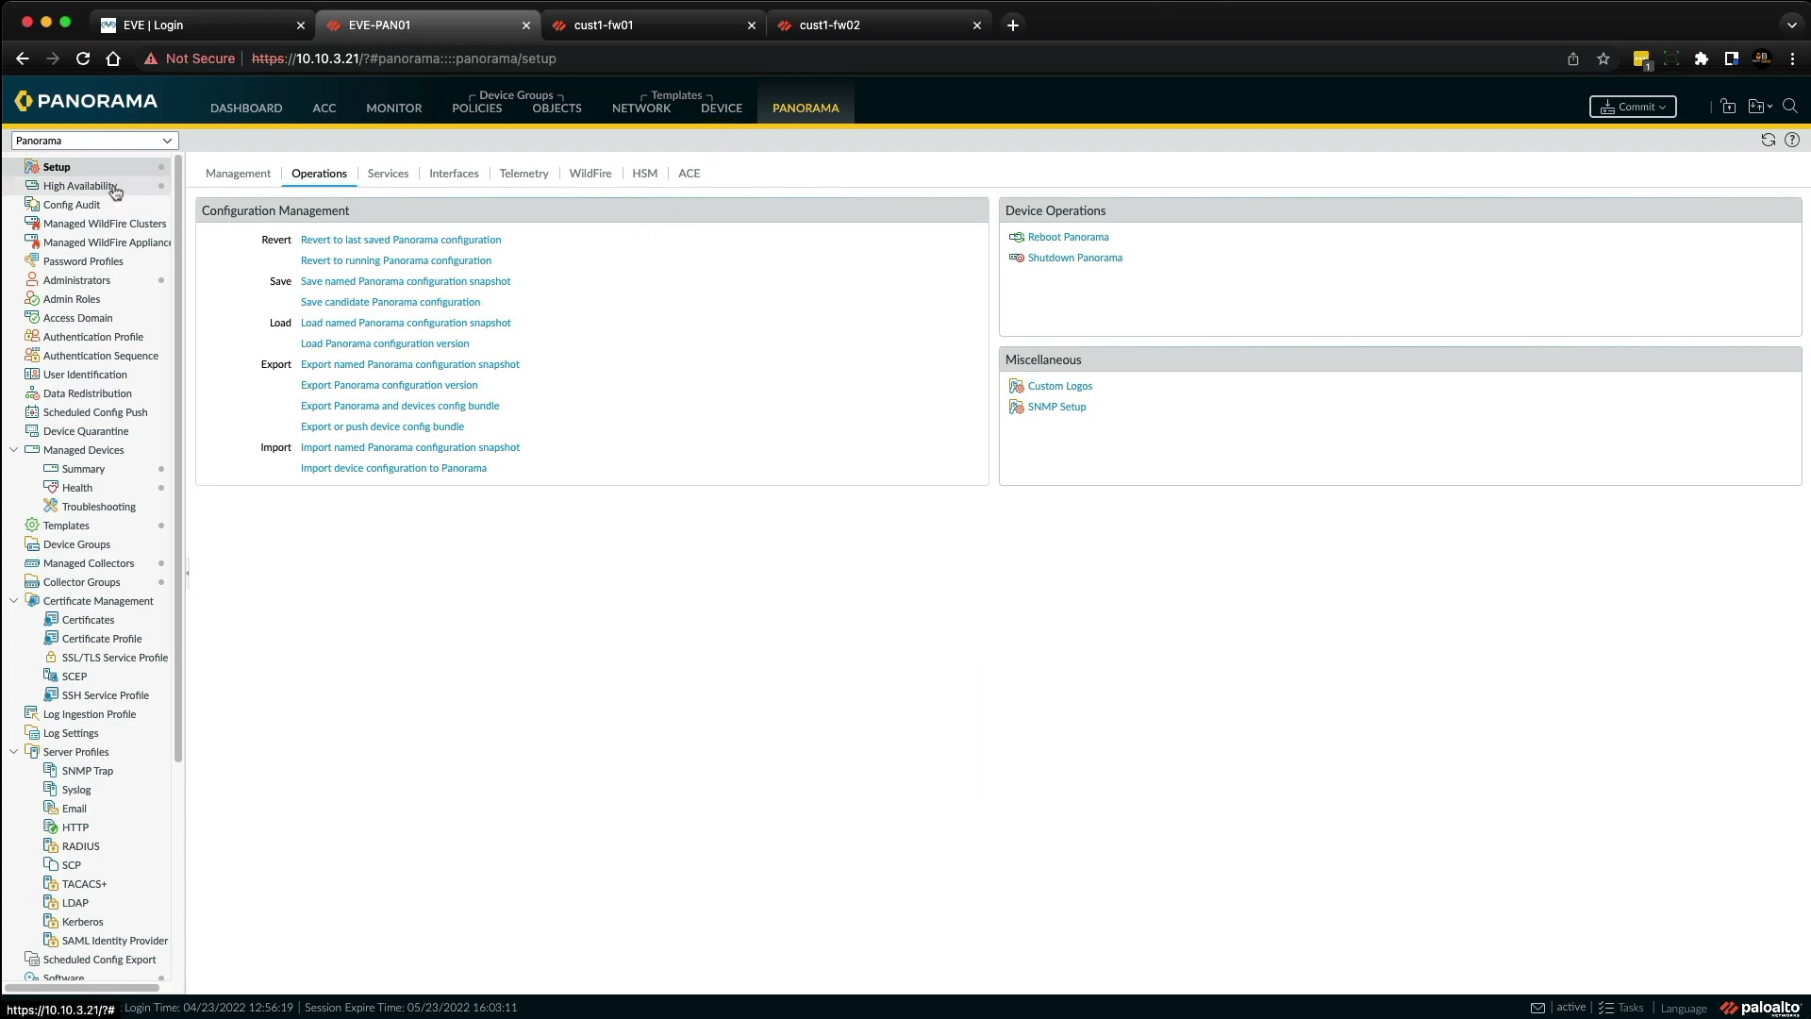
Step: Rename the Panorama template stack cust1-fw01_stack as cust1-fw01_02_stack
{"action": "left_click", "coordinate": [68, 526]}
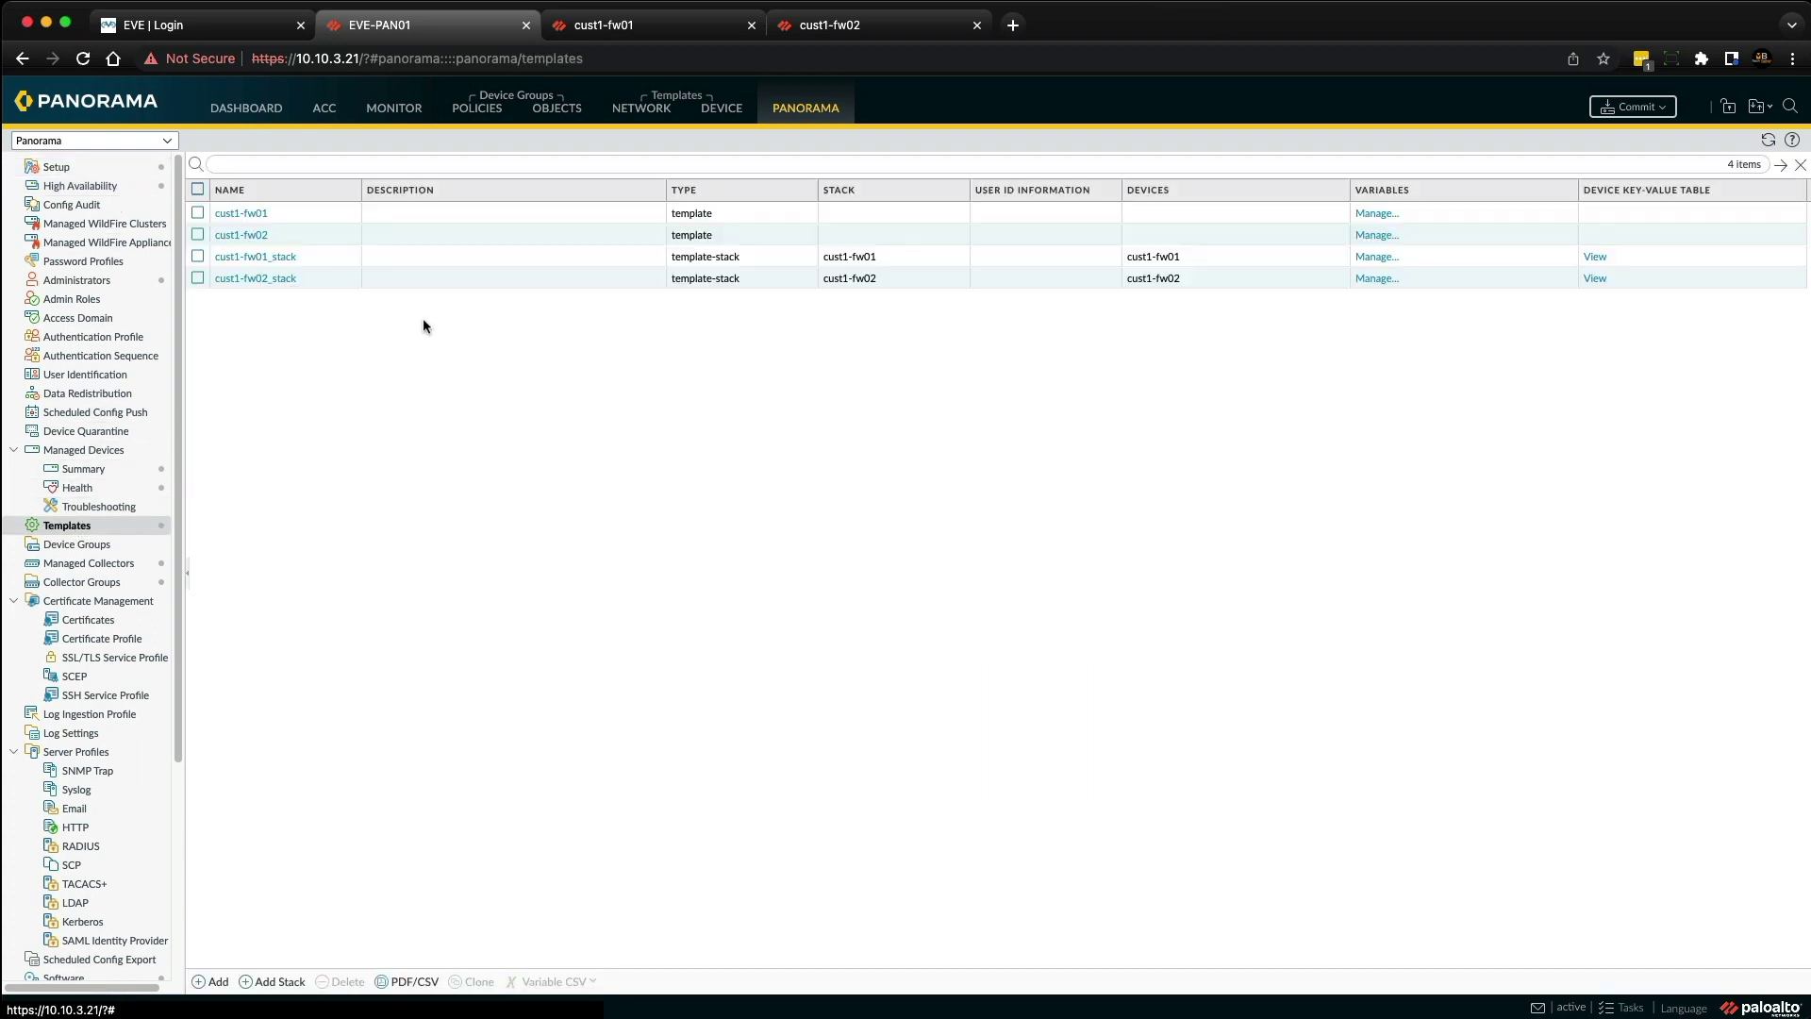
{"action": "left_click", "coordinate": [278, 260]}
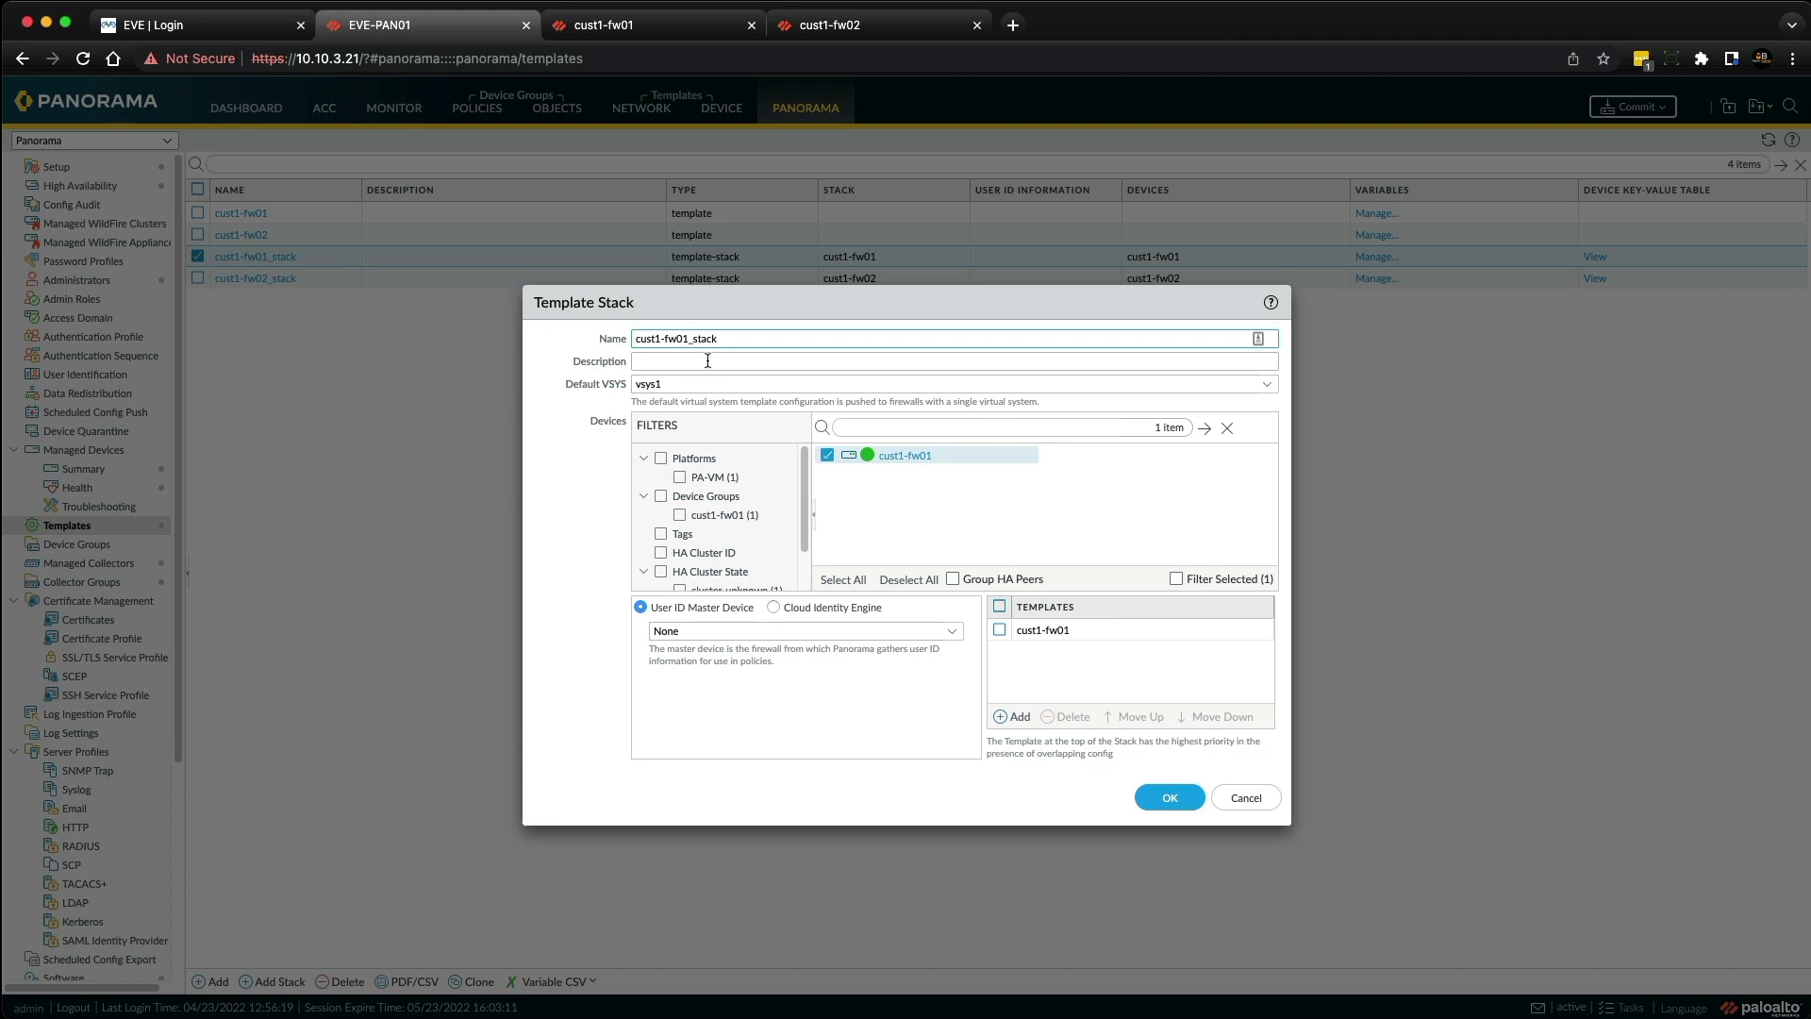
{"action": "type", "text": "02_"}
{"action": "left_click", "coordinate": [1183, 798]}
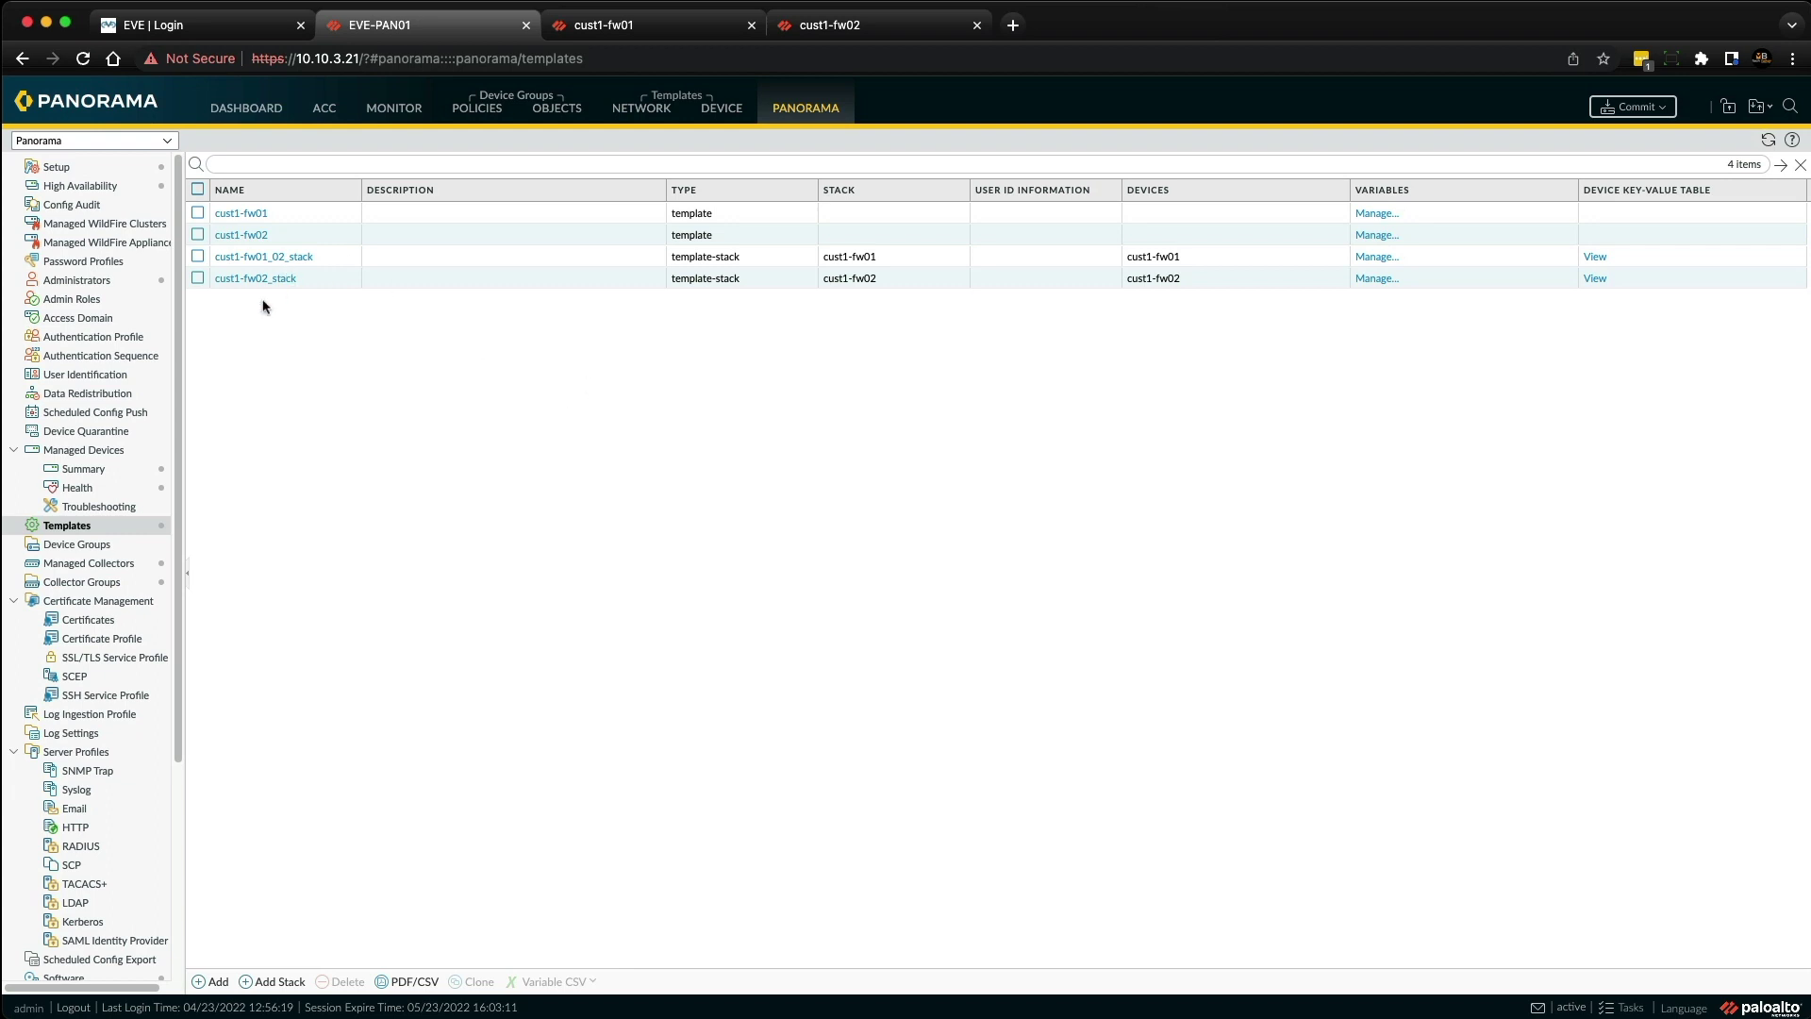
Step: Delete the template stack cust1-fw02_stack from Panorama
{"action": "left_click", "coordinate": [198, 278]}
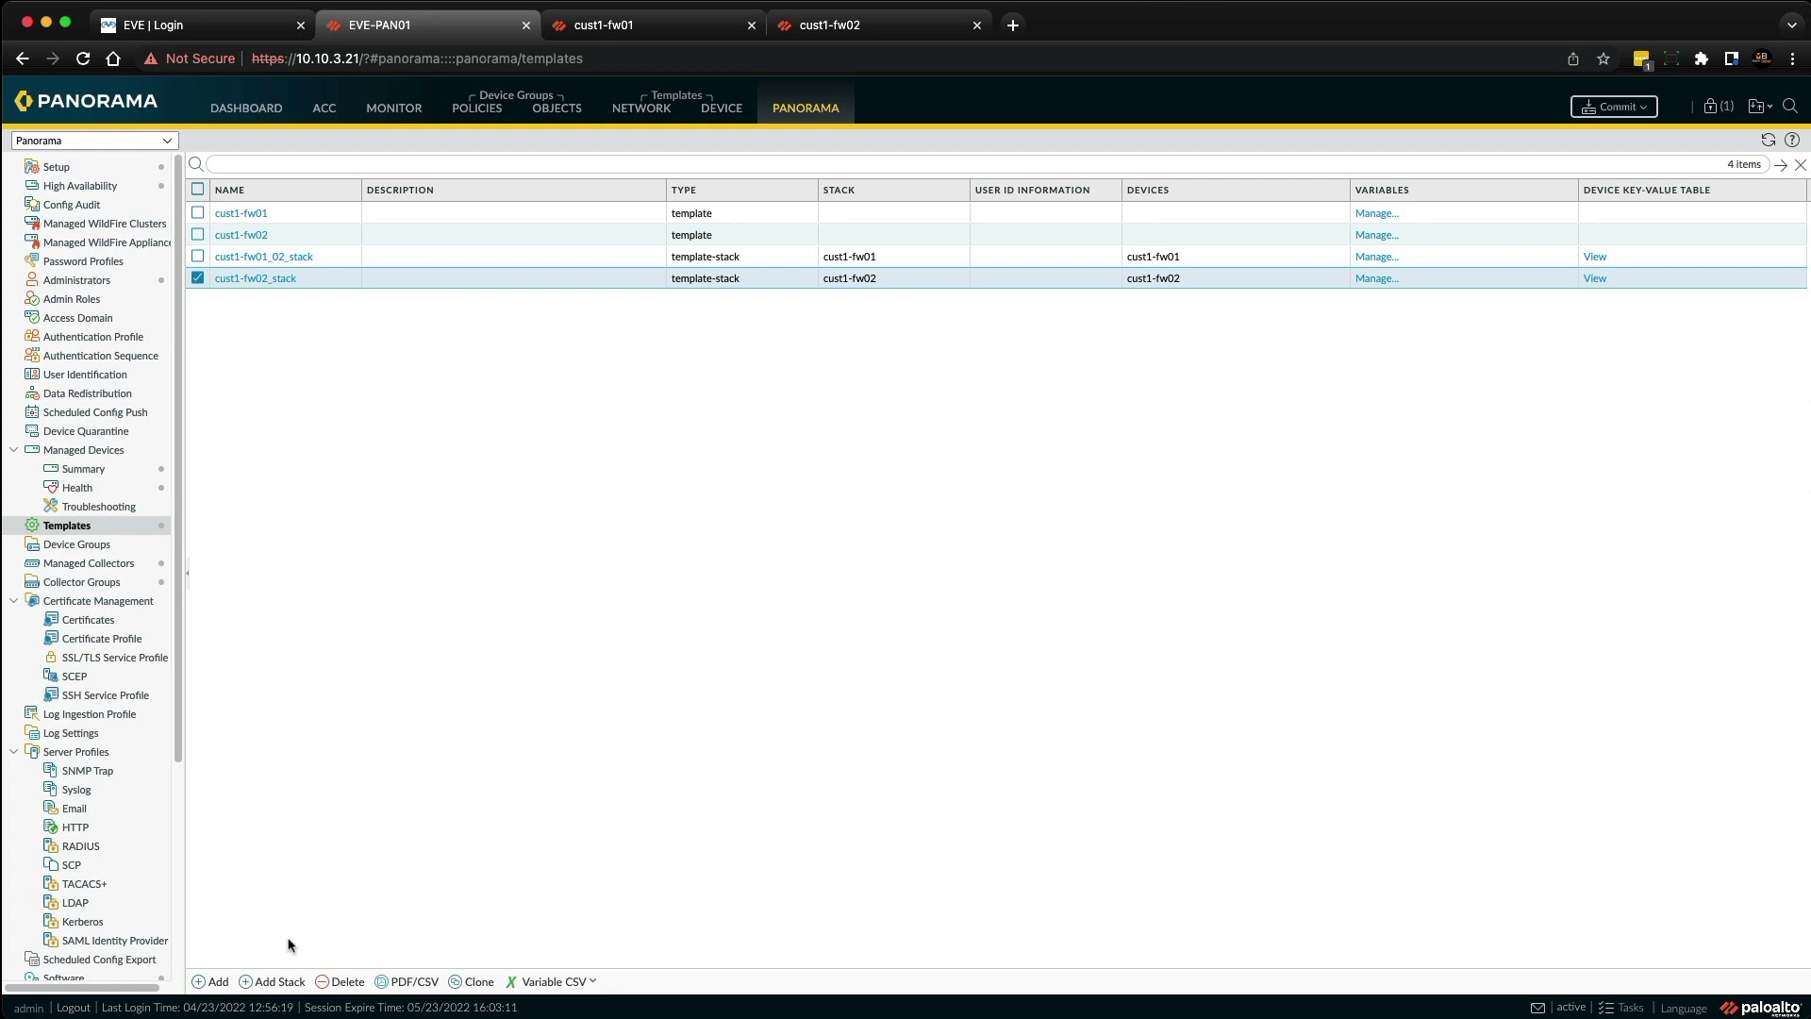
{"action": "left_click", "coordinate": [347, 981]}
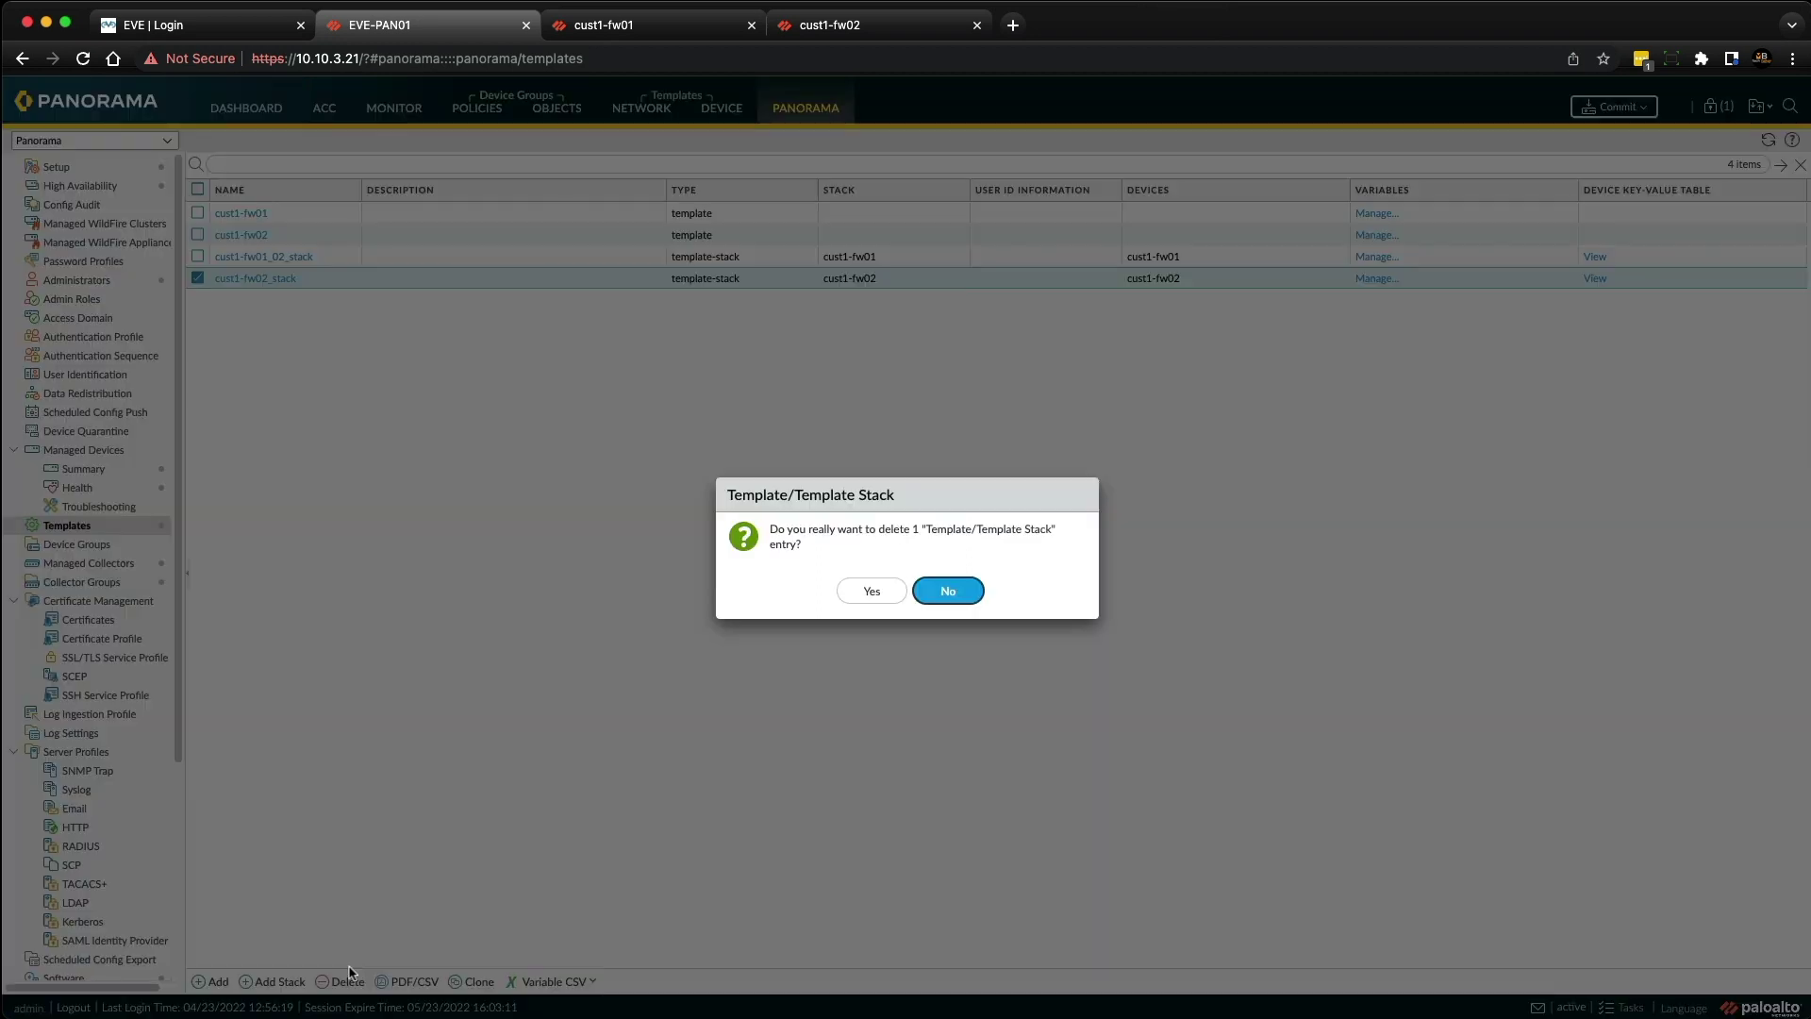
{"action": "left_click", "coordinate": [862, 594]}
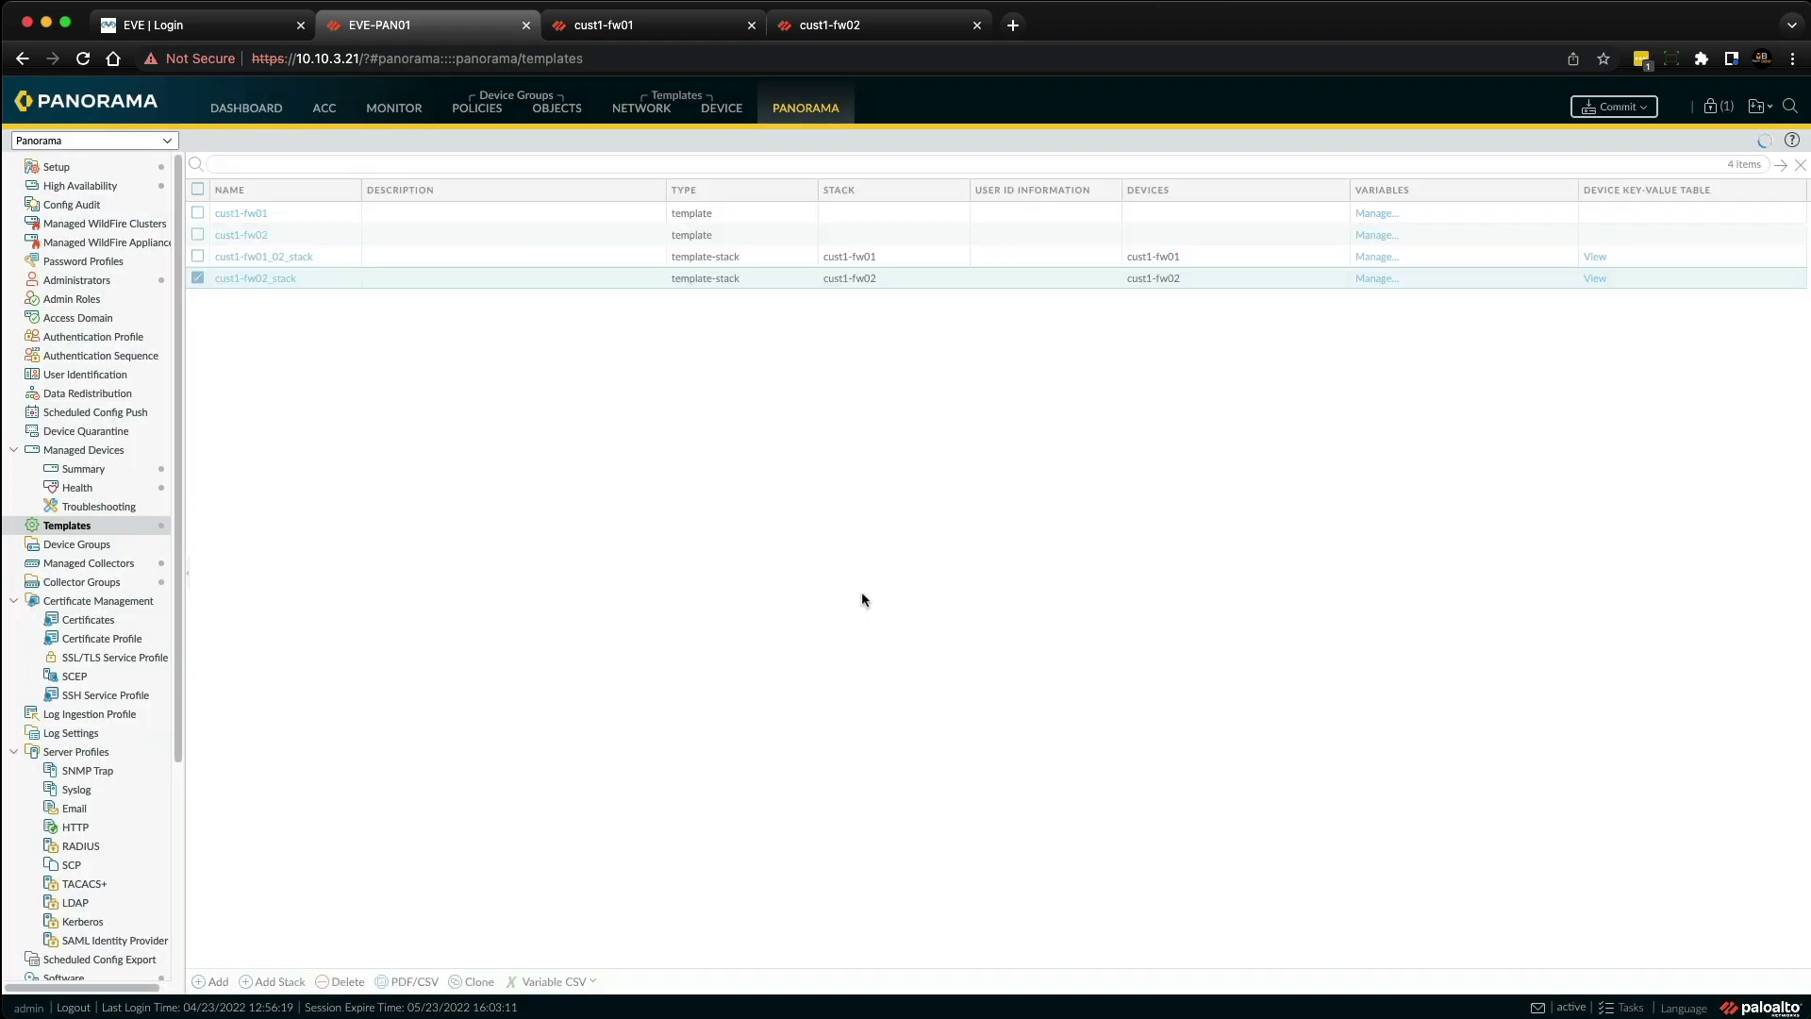
Step: Add the device cust1-fw02 to the template stack cust1-fw01_02_stack
{"action": "left_click", "coordinate": [273, 260]}
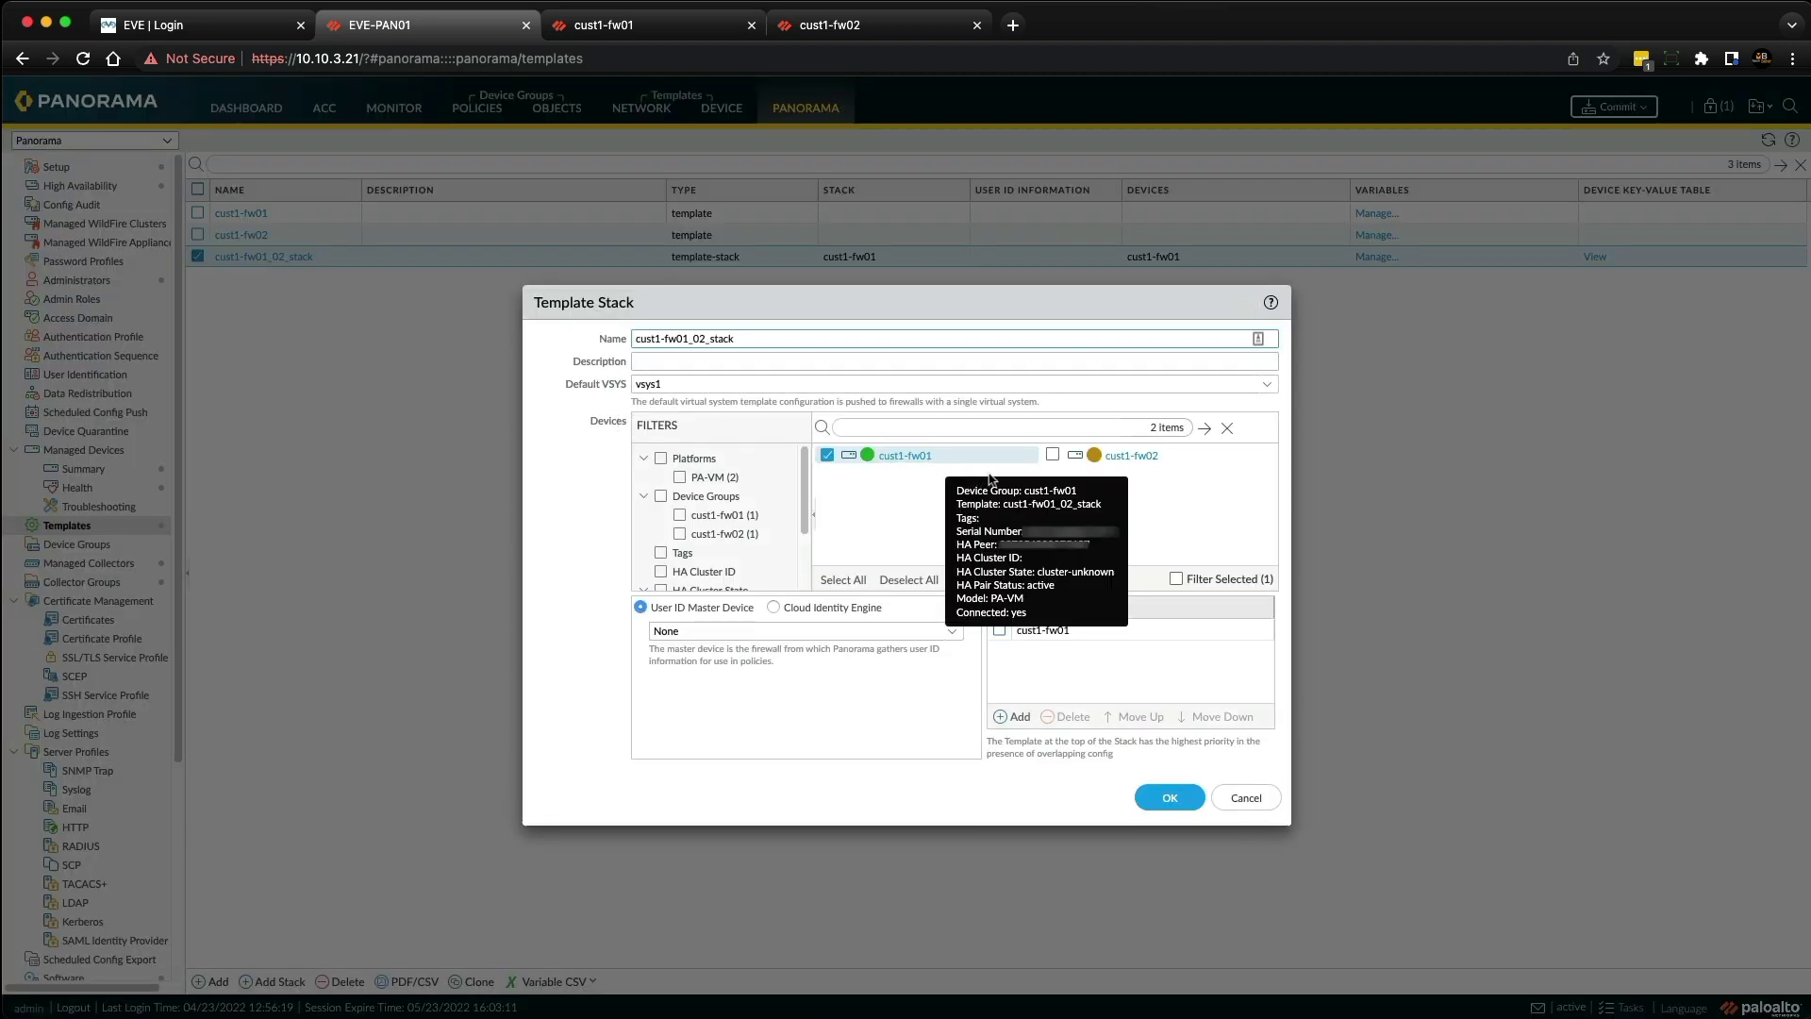
{"action": "left_click", "coordinate": [1054, 455]}
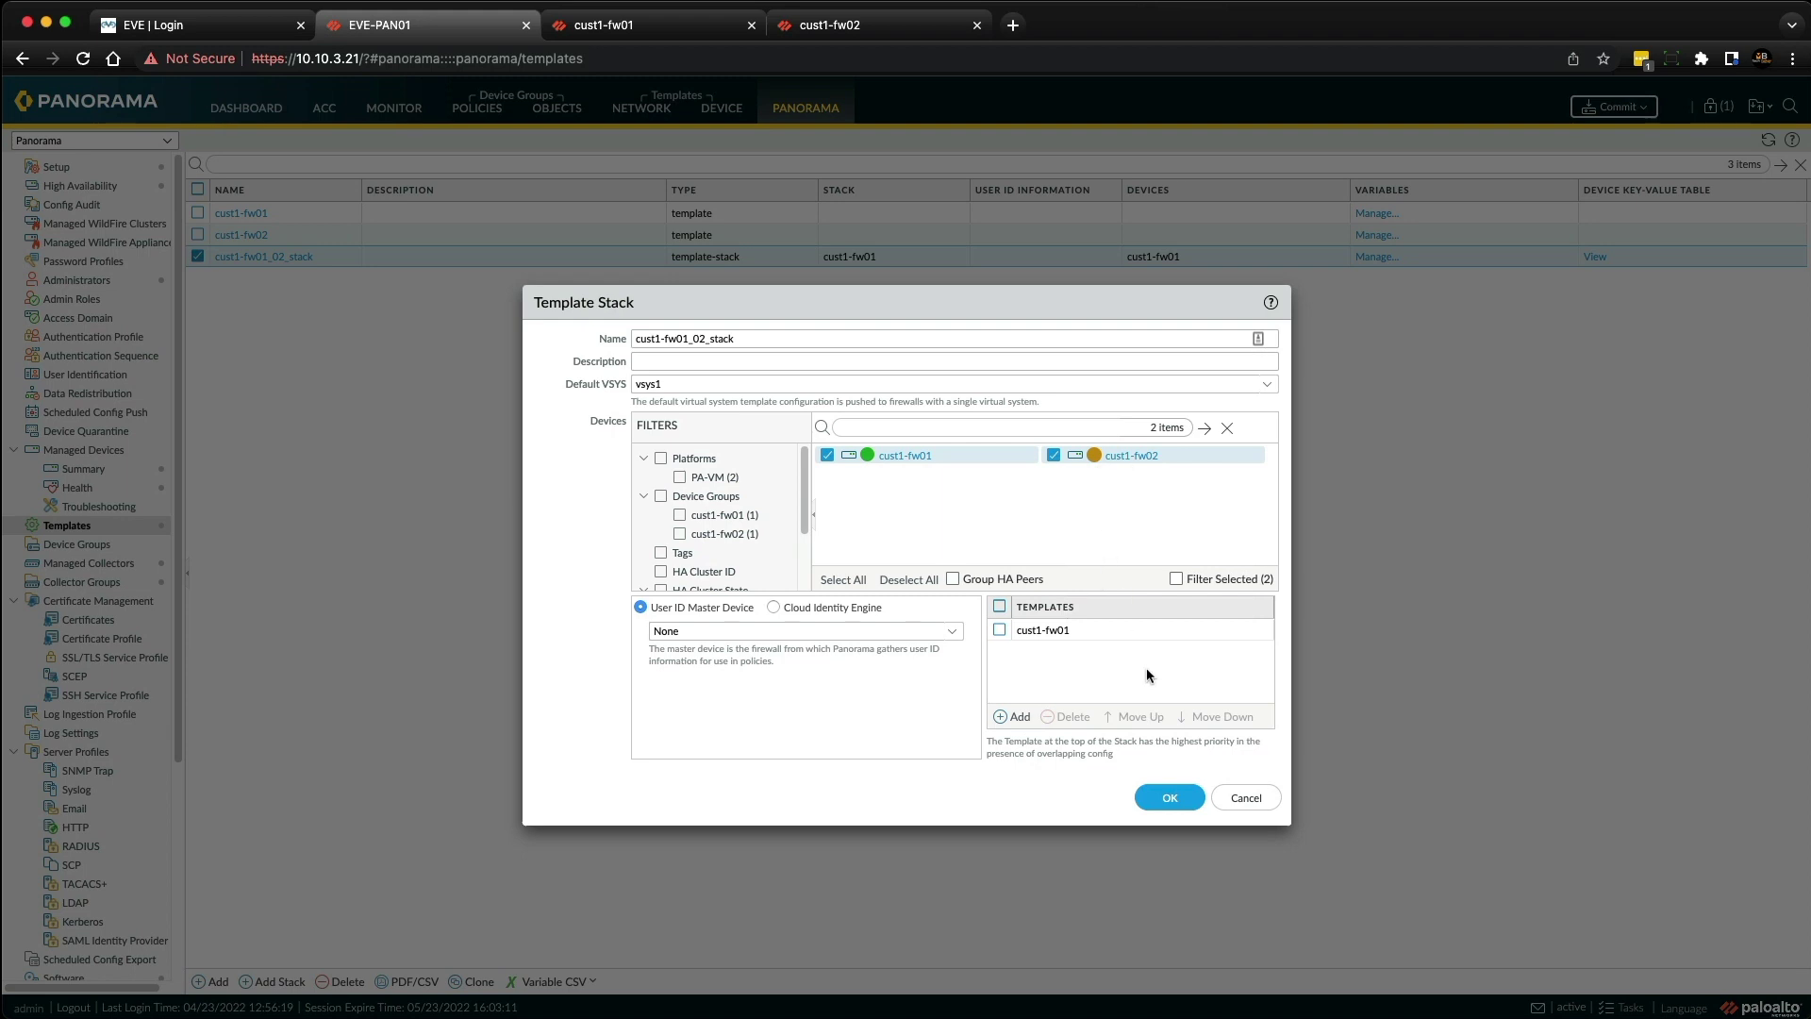
{"action": "left_click", "coordinate": [1176, 798]}
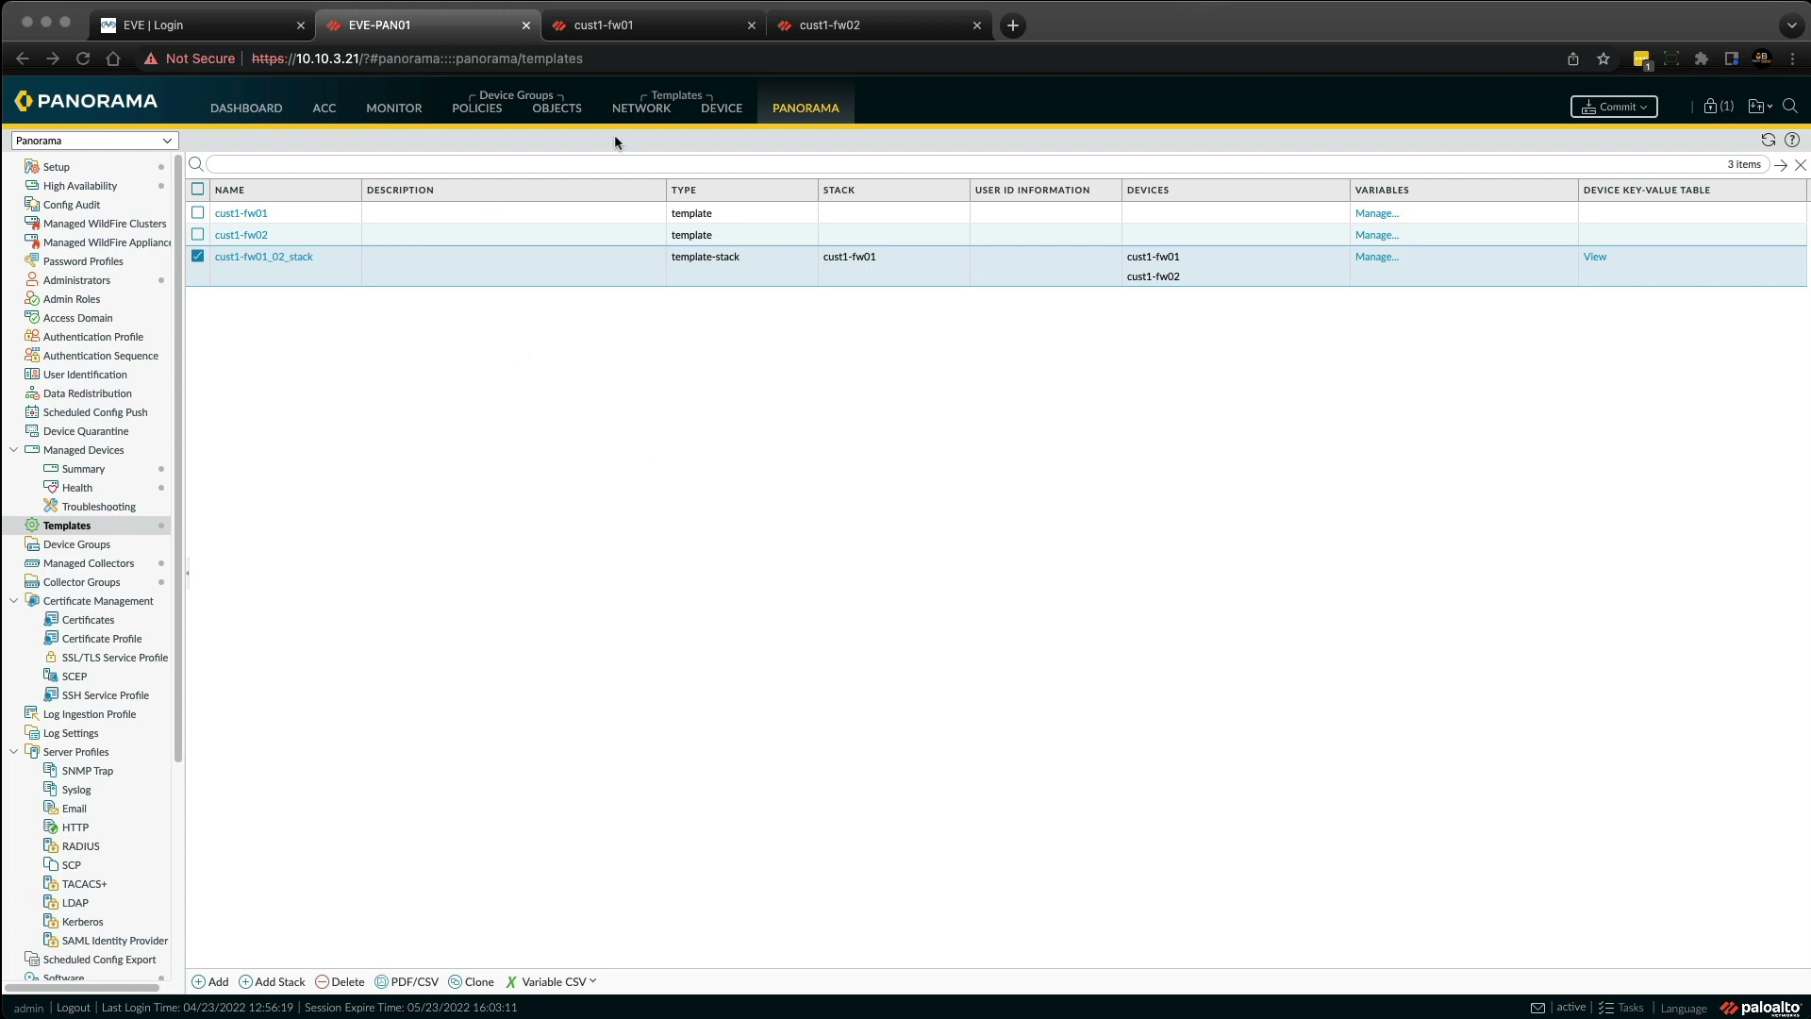
Step: Remove the entire high availability configuration from the cust1-fw01 device template
{"action": "left_click", "coordinate": [723, 108]}
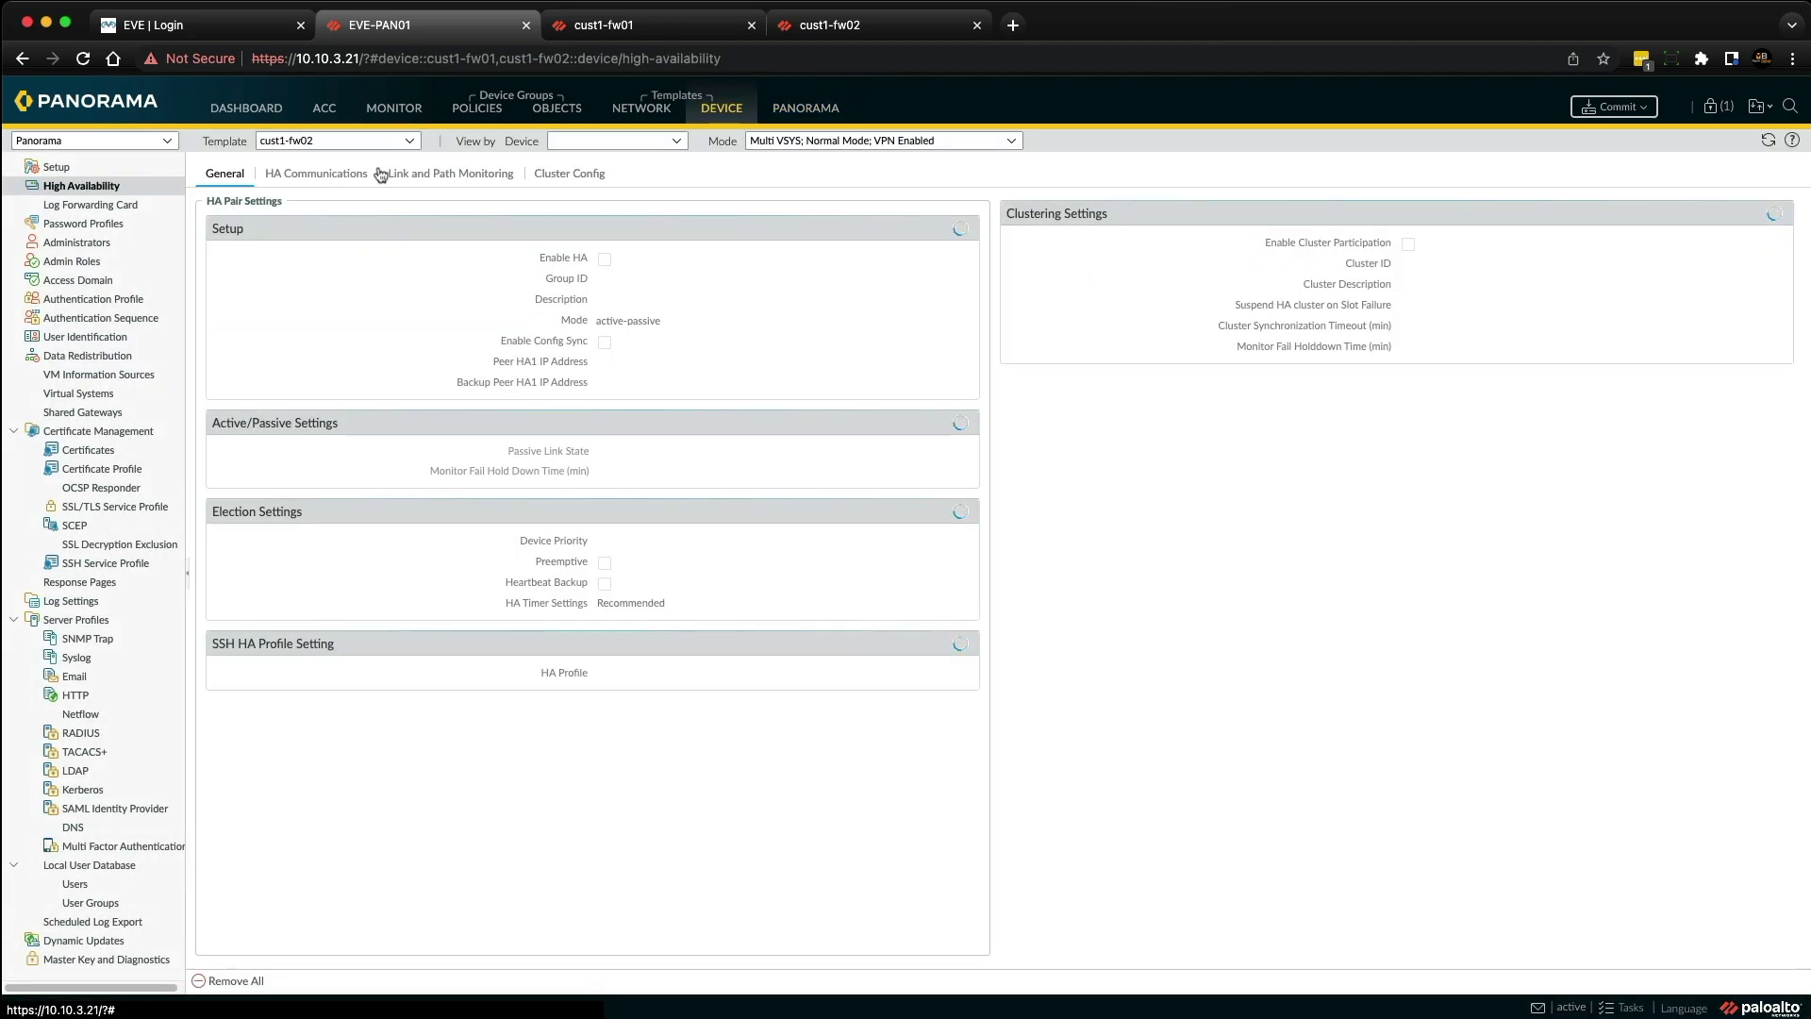
{"action": "left_click", "coordinate": [408, 141]}
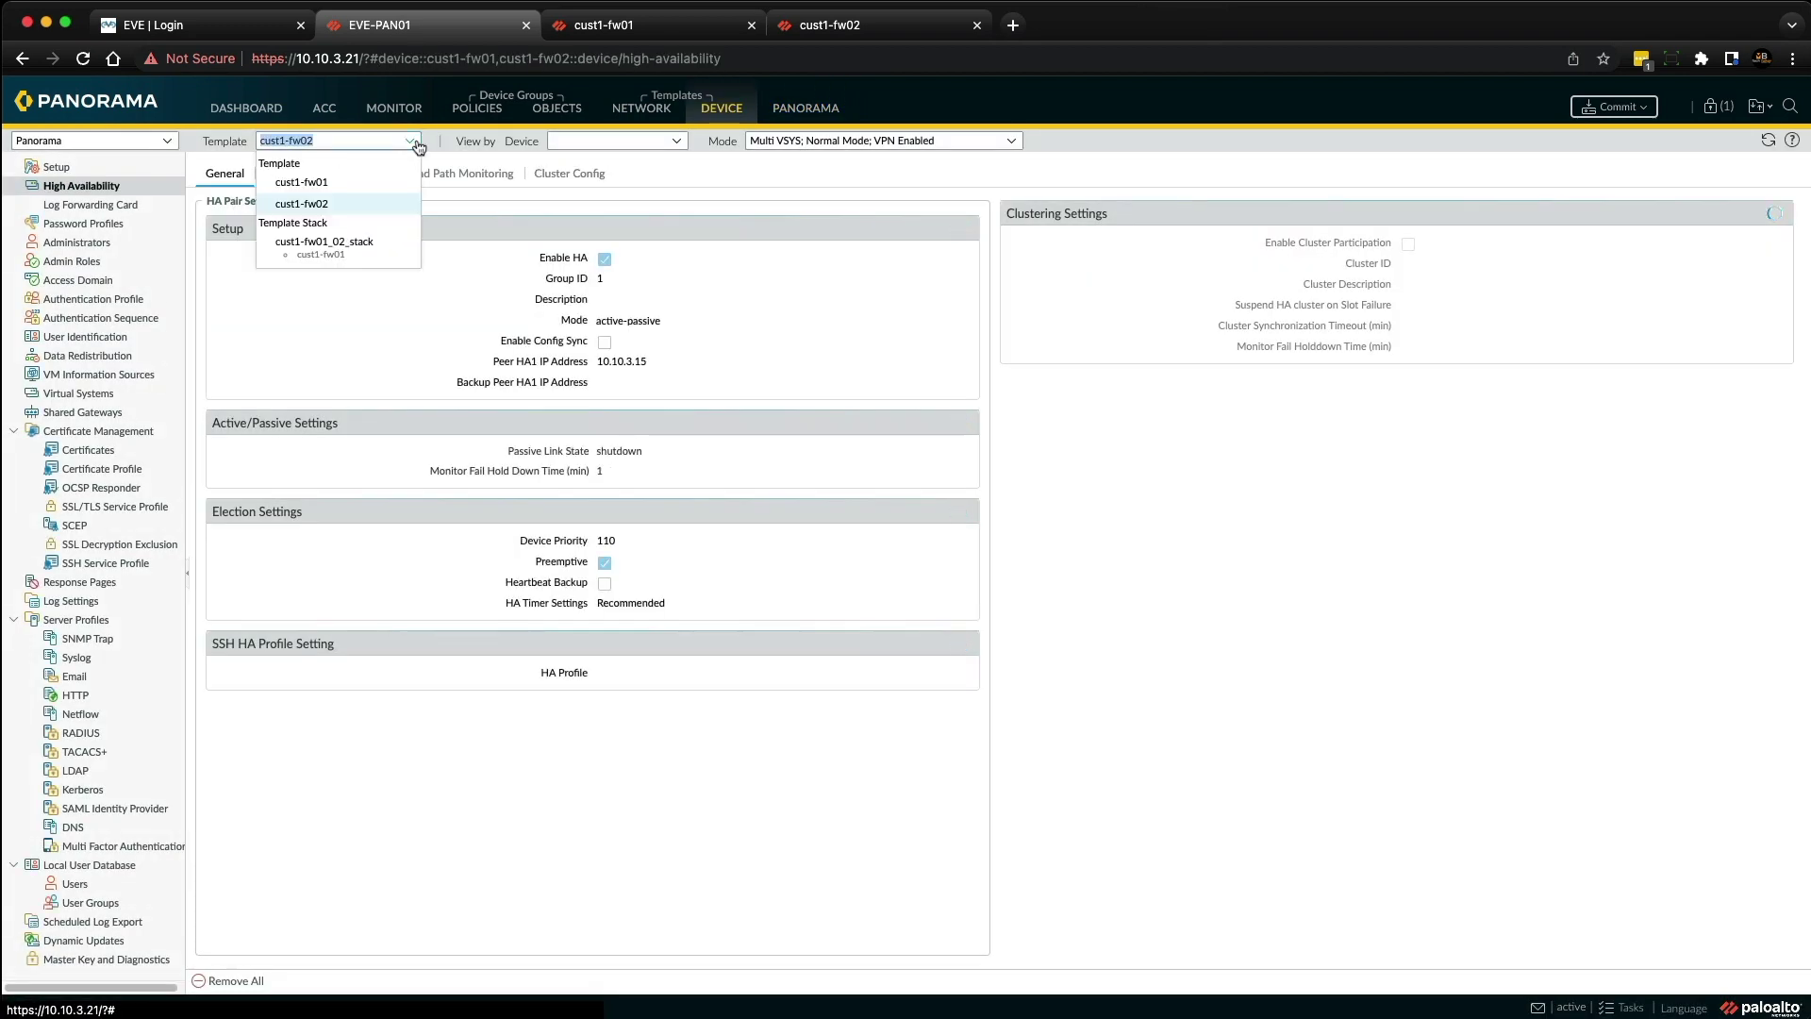
{"action": "left_click", "coordinate": [320, 183]}
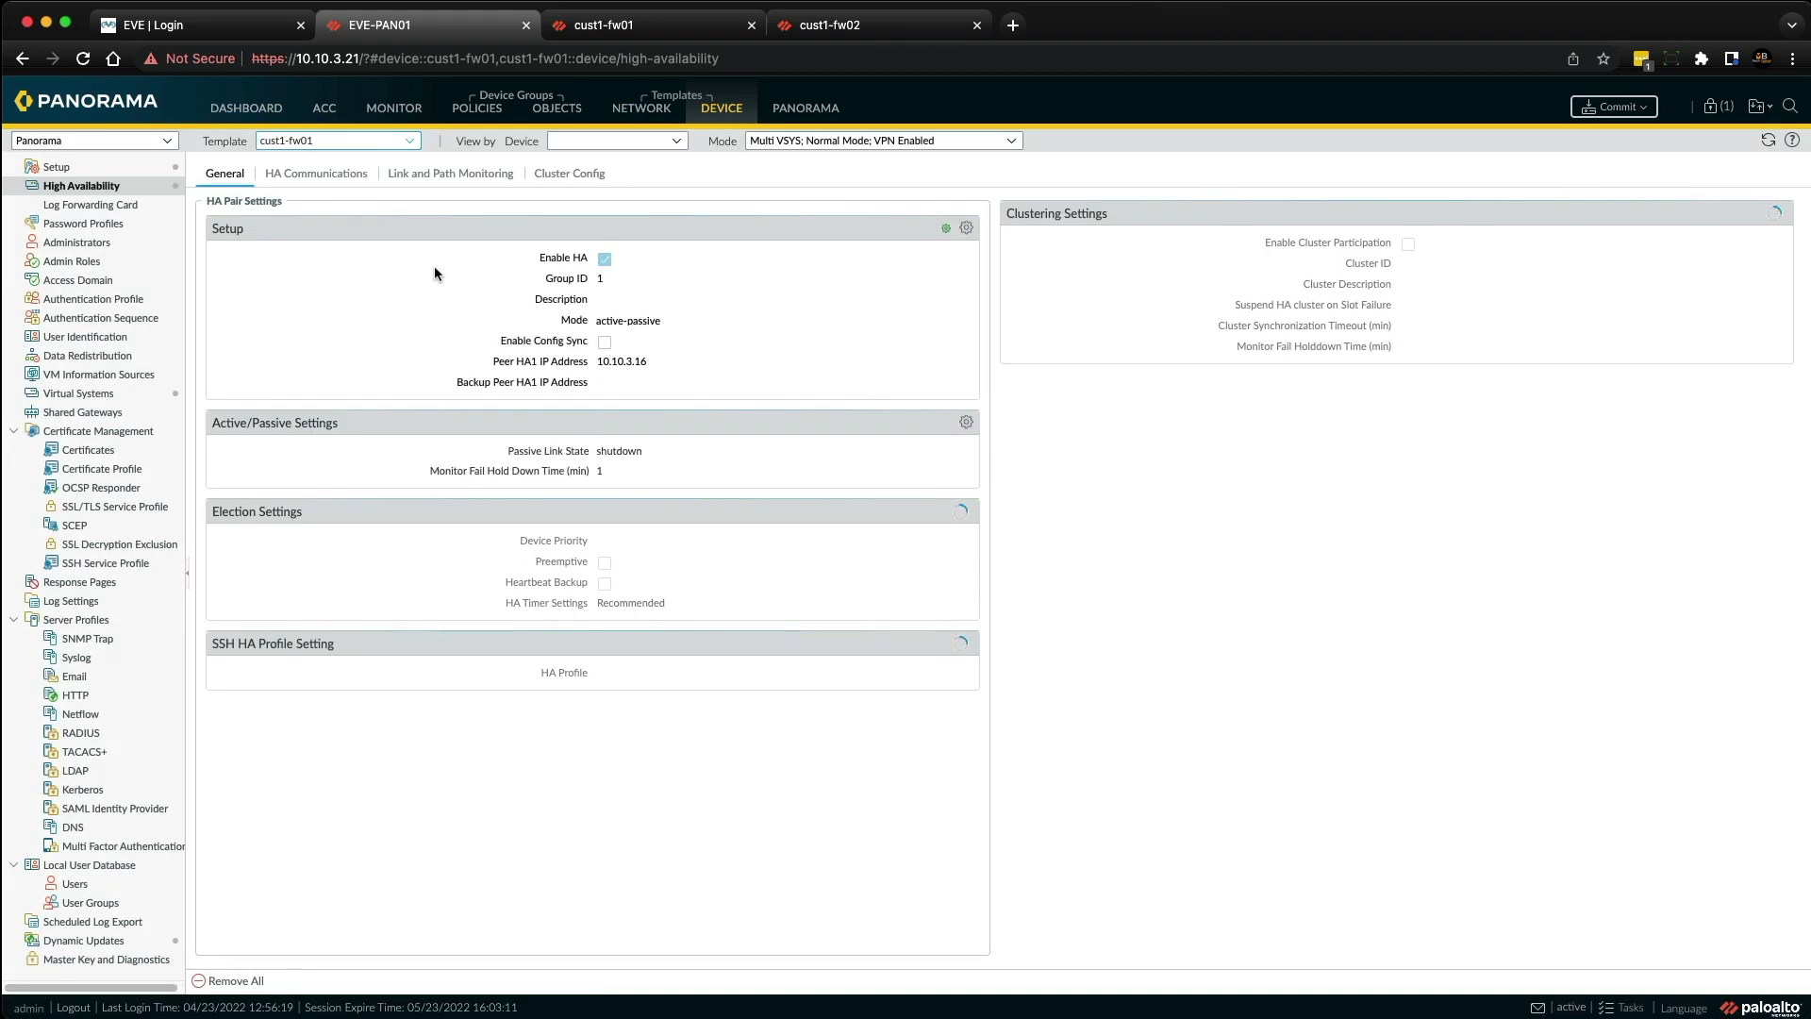
{"action": "left_click", "coordinate": [237, 981]}
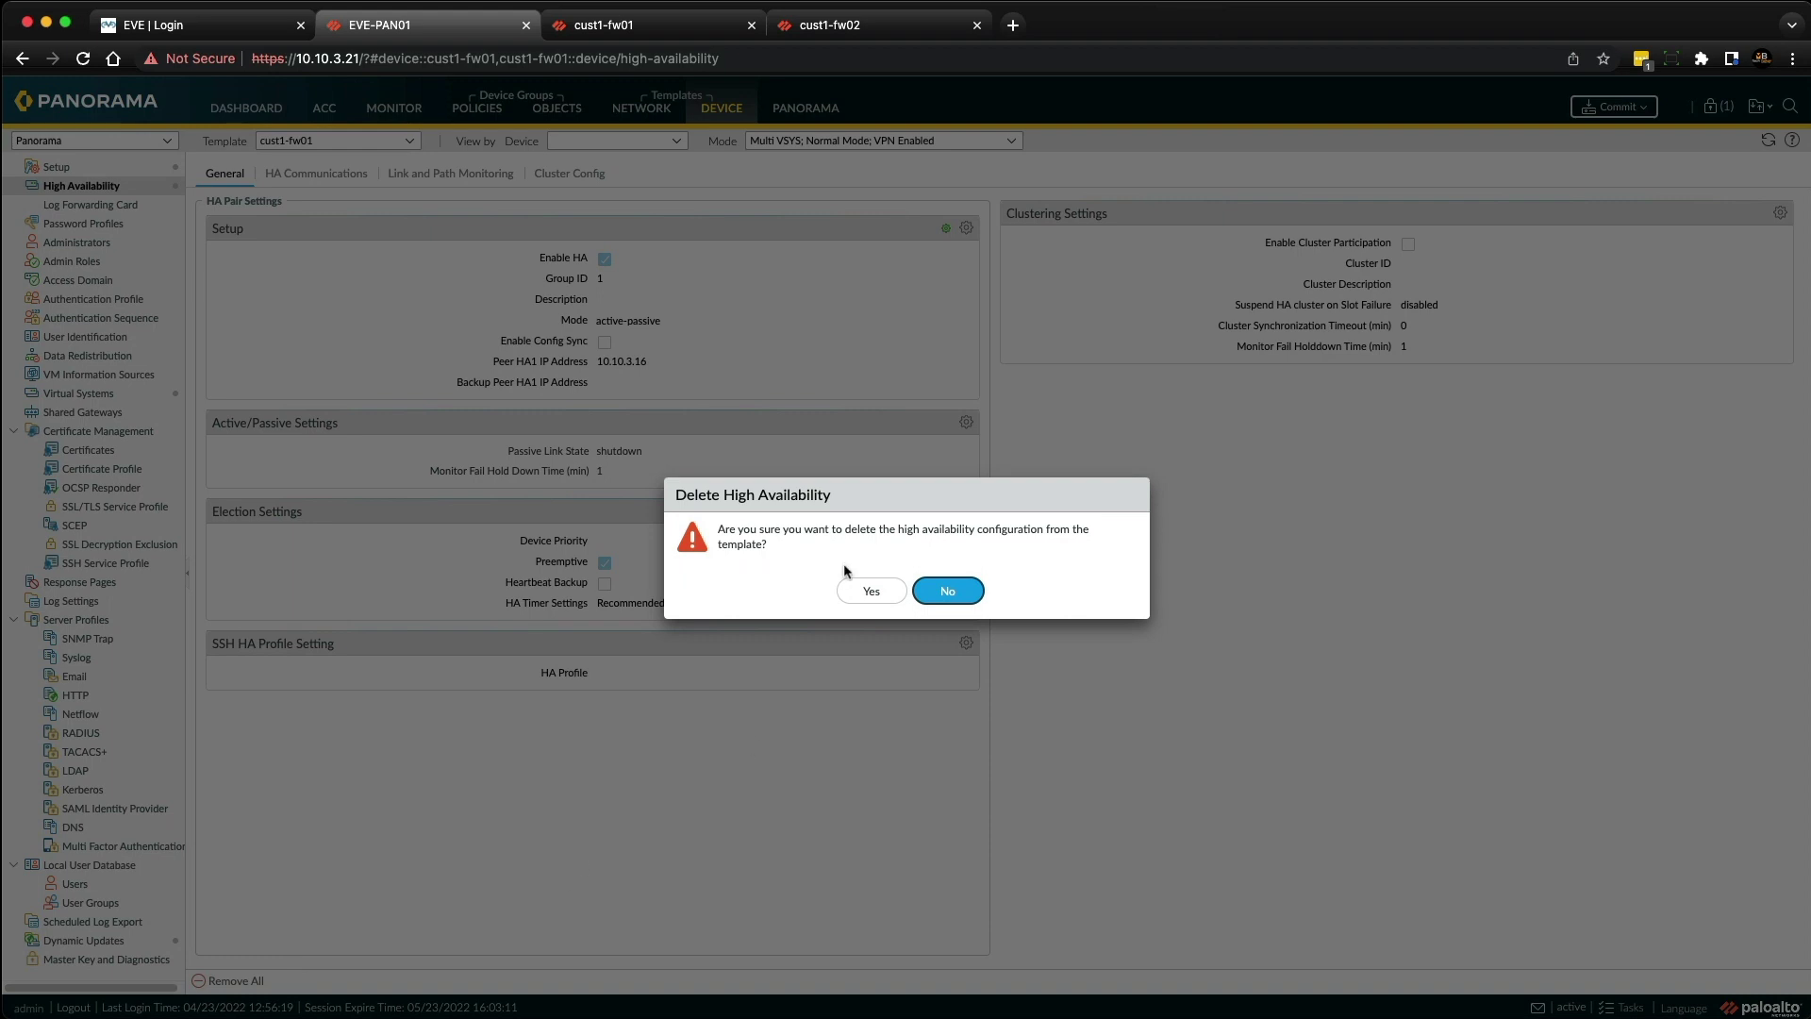
{"action": "left_click", "coordinate": [877, 590]}
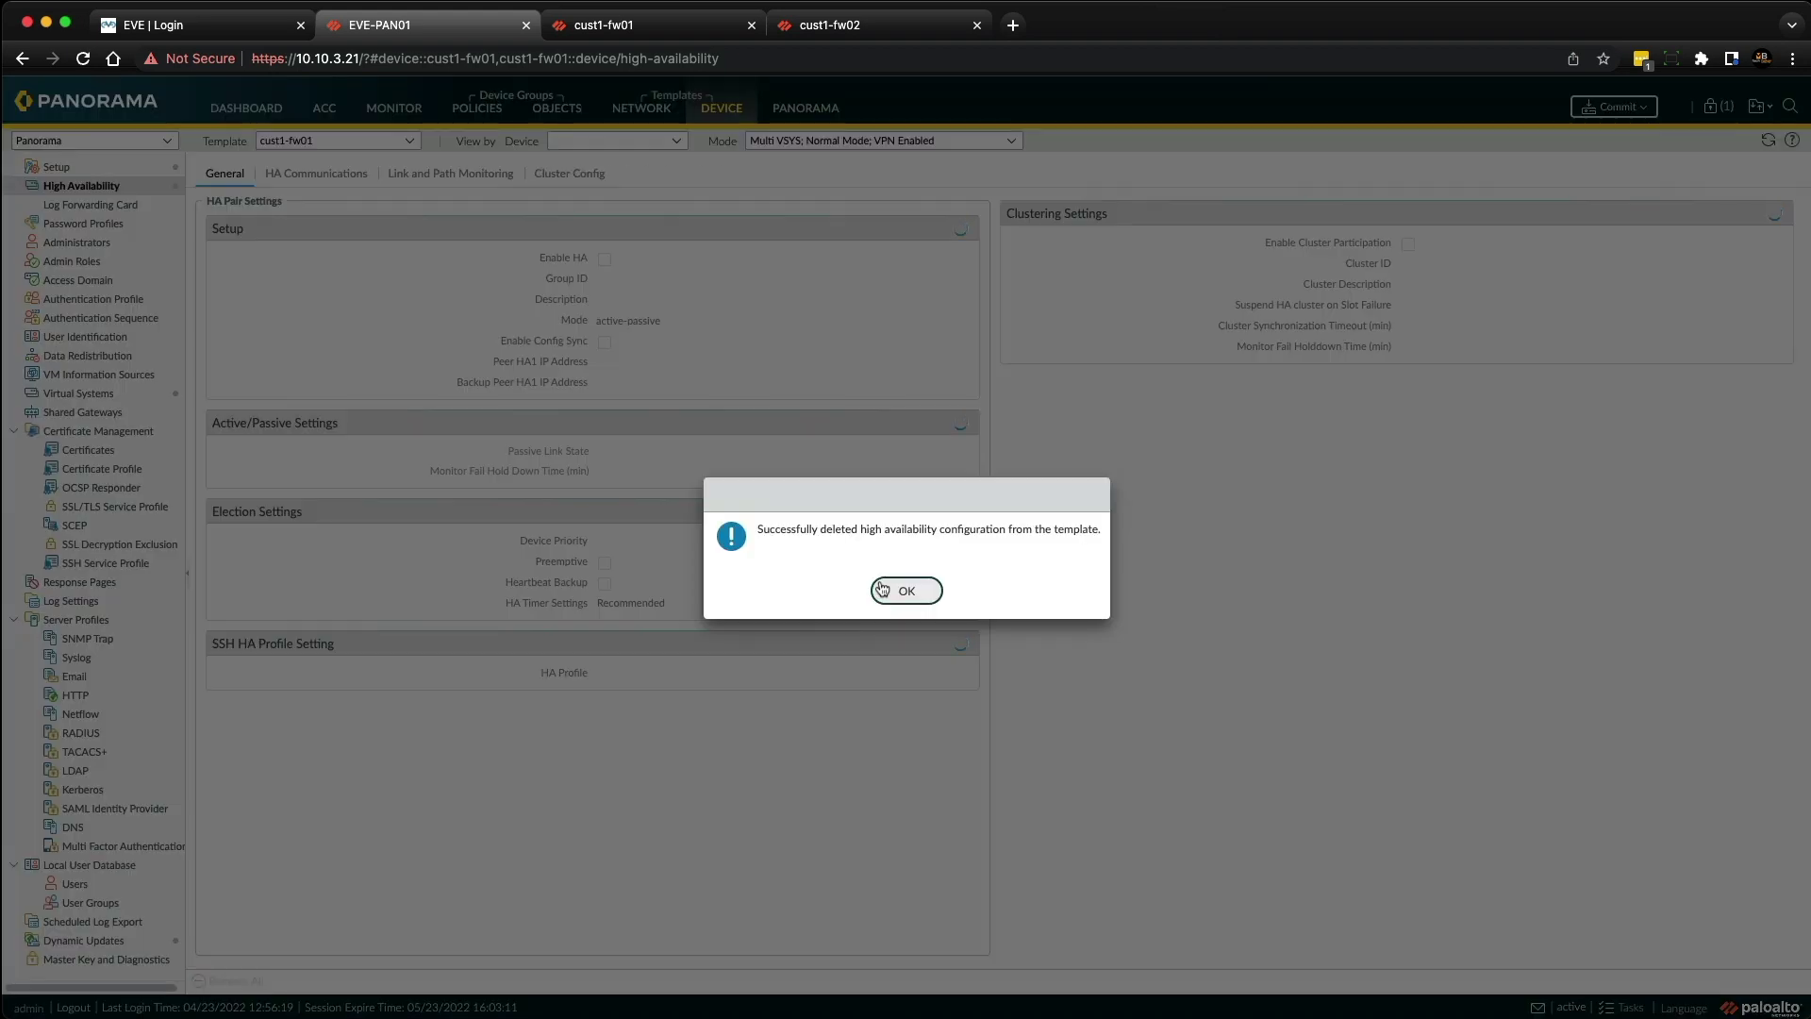
Step: Remove the entire high availability configuration from the cust1-fw02 device template
{"action": "left_click", "coordinate": [904, 590]}
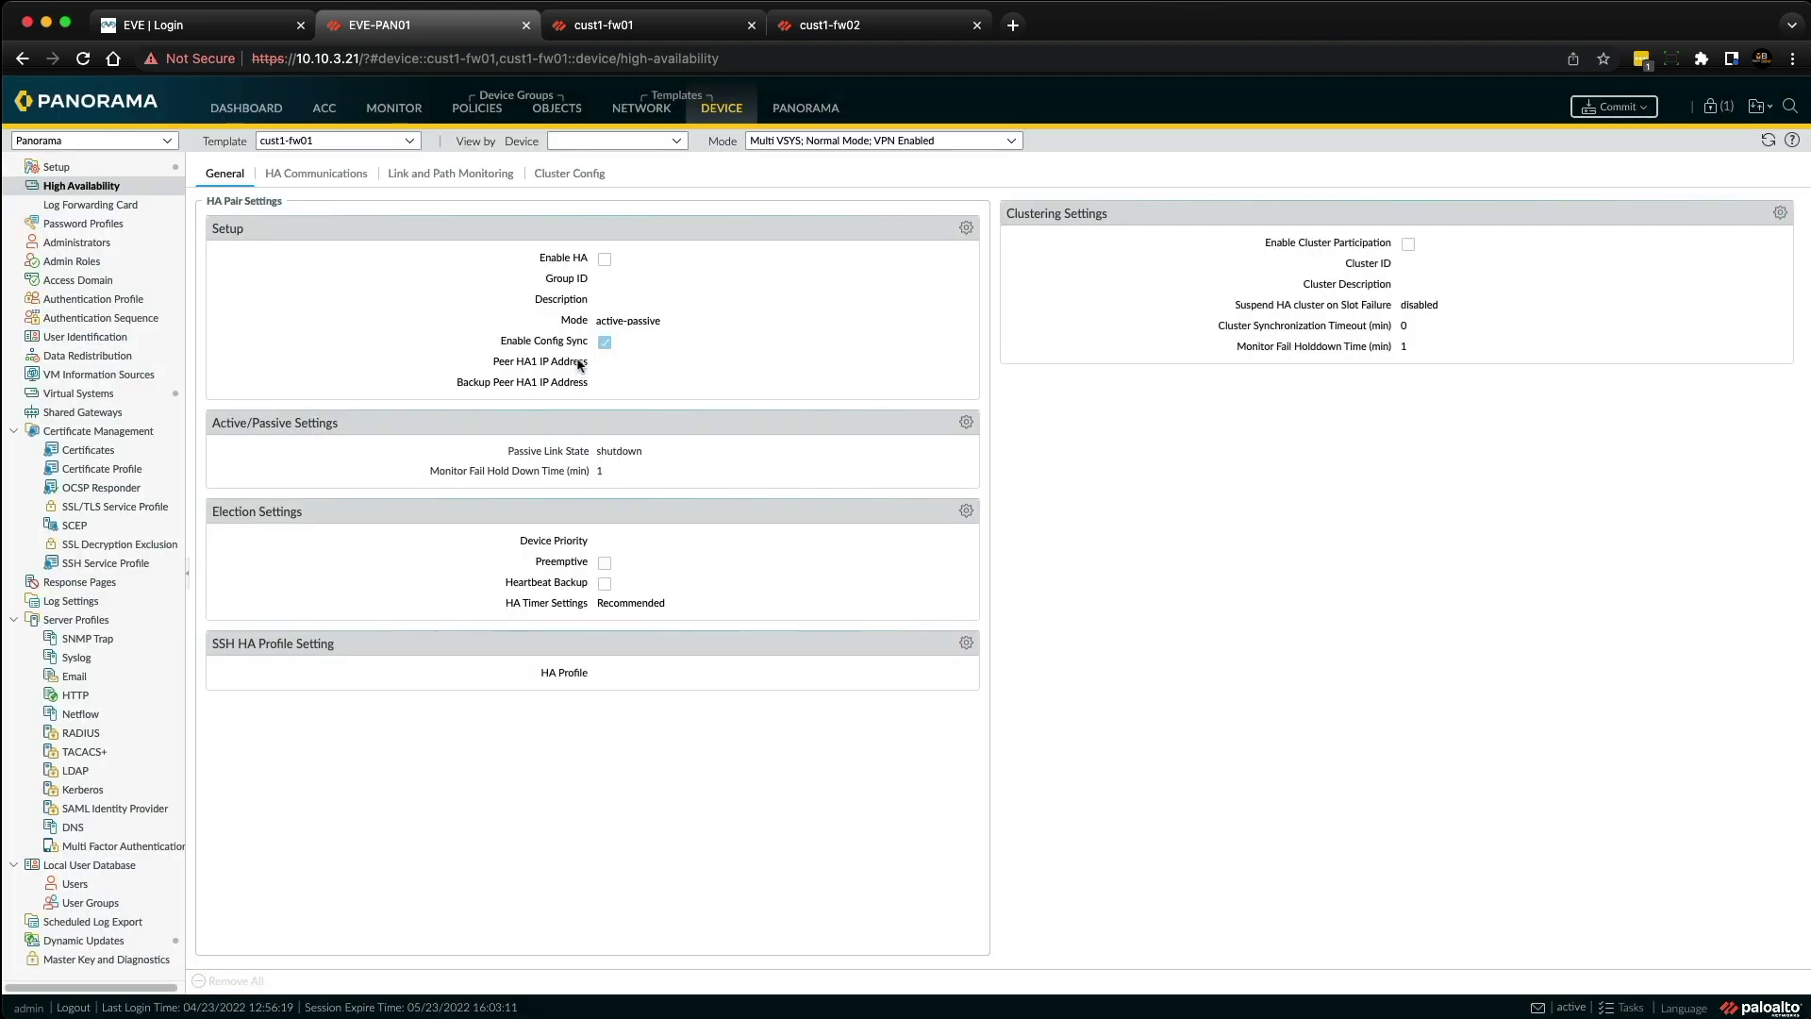
{"action": "left_click", "coordinate": [413, 141]}
{"action": "left_click", "coordinate": [382, 203]}
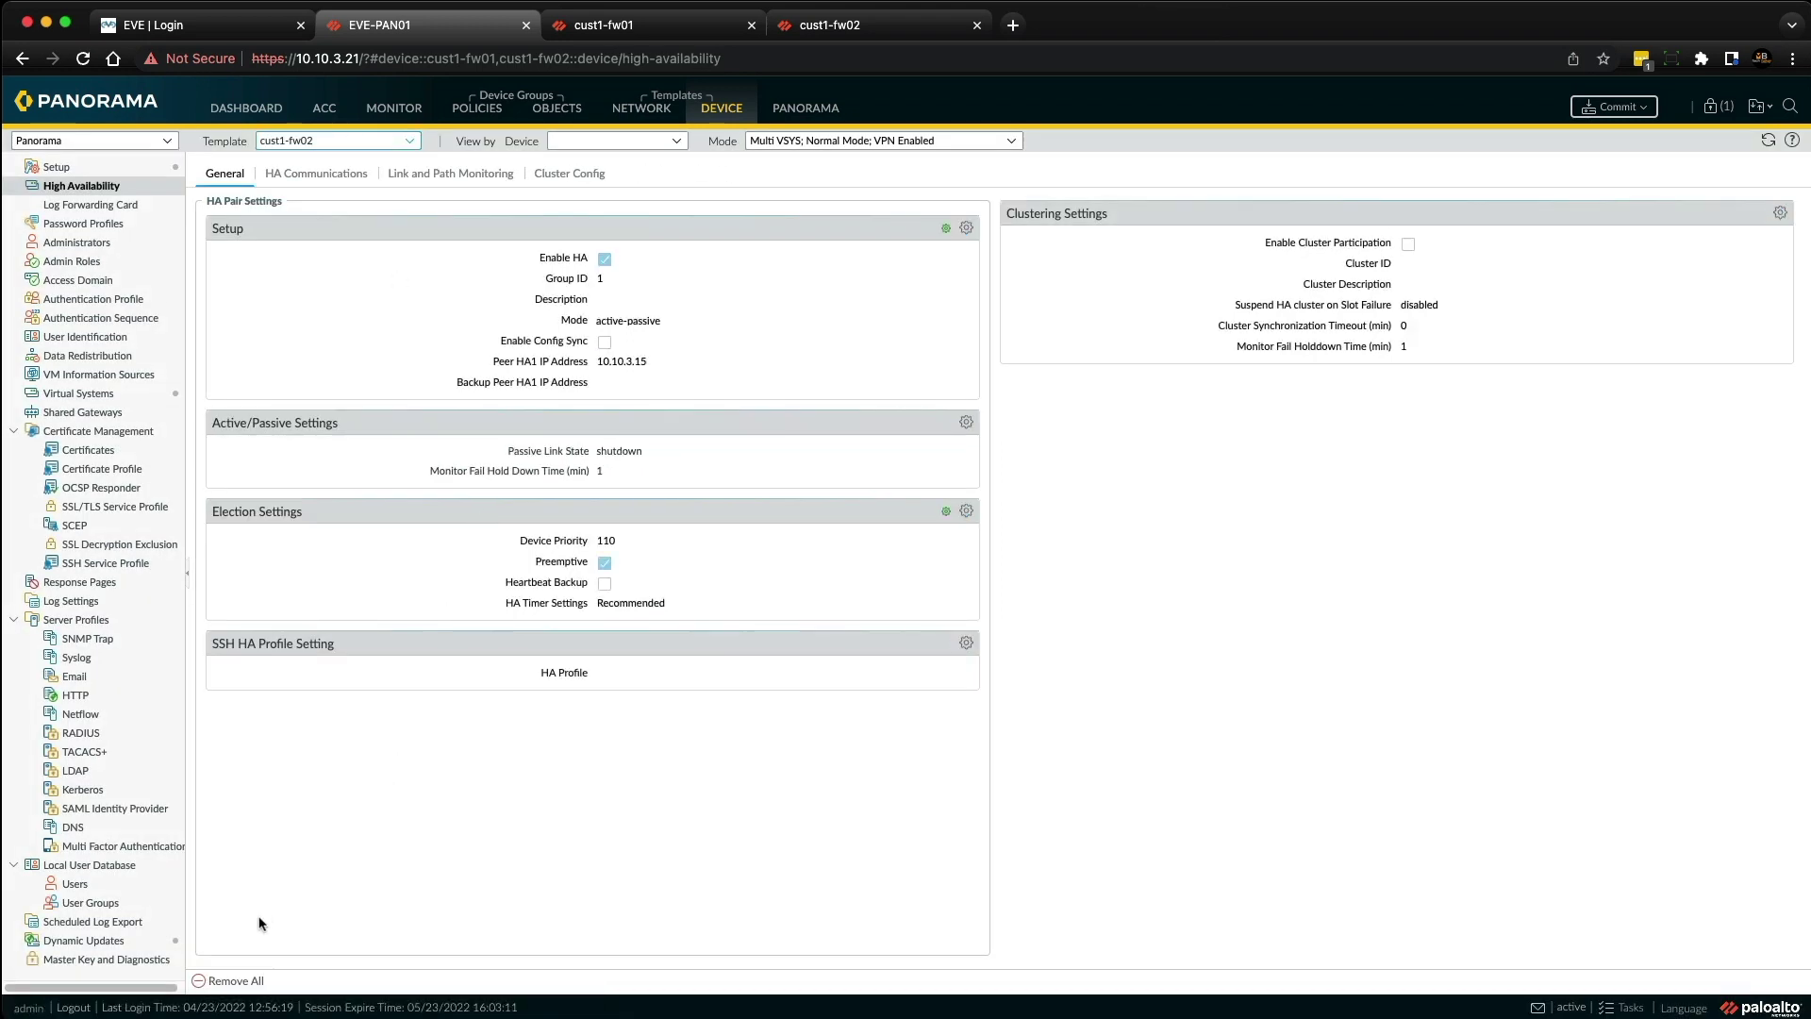
{"action": "left_click", "coordinate": [241, 981]}
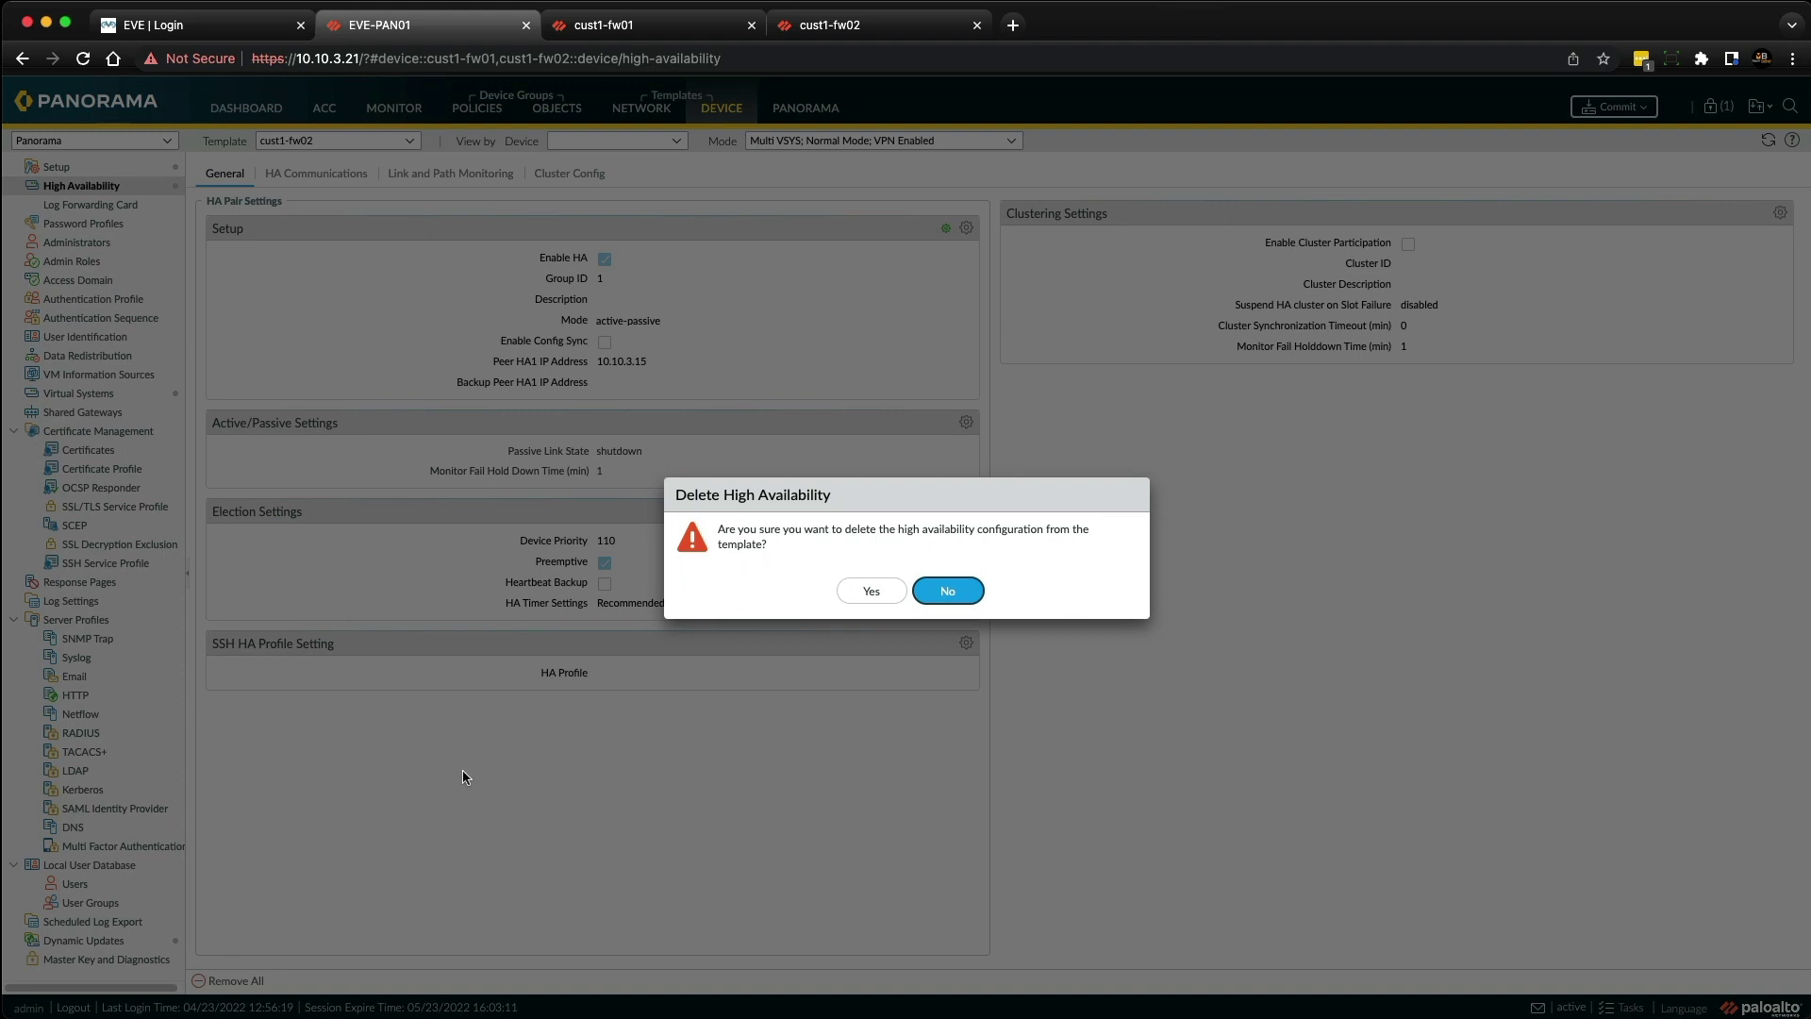
{"action": "left_click", "coordinate": [879, 590]}
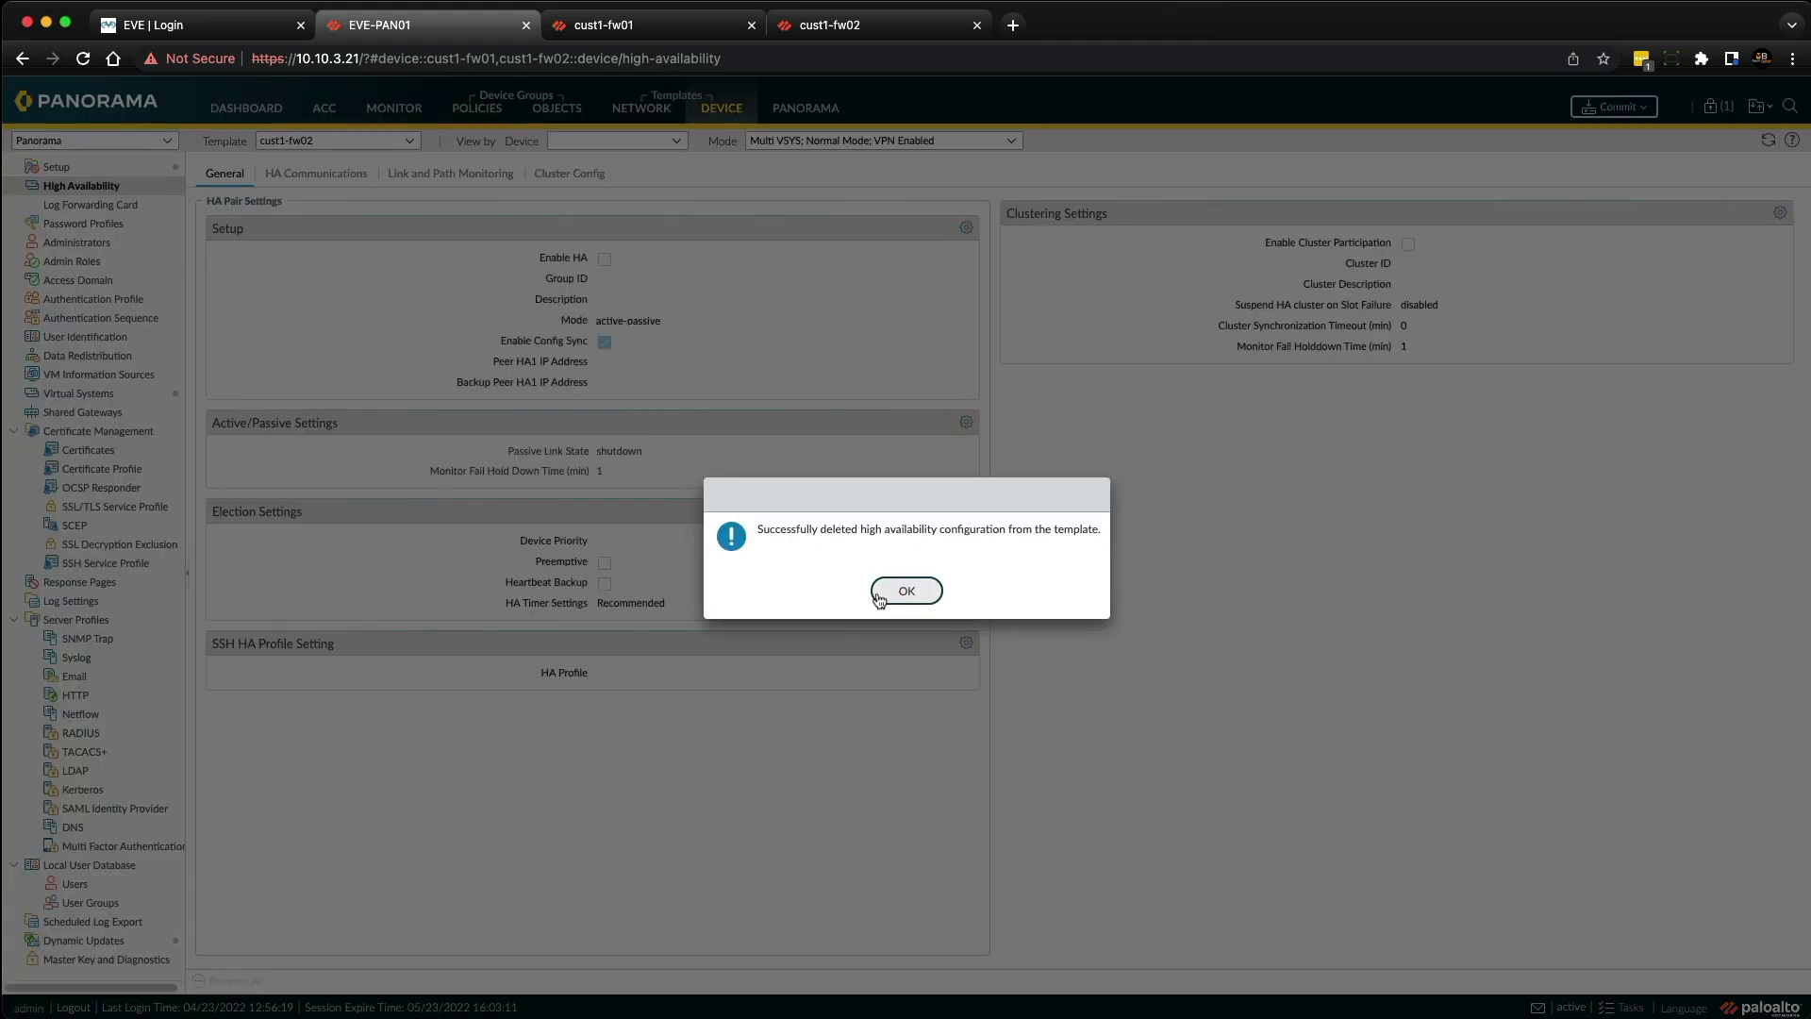
{"action": "left_click", "coordinate": [878, 592]}
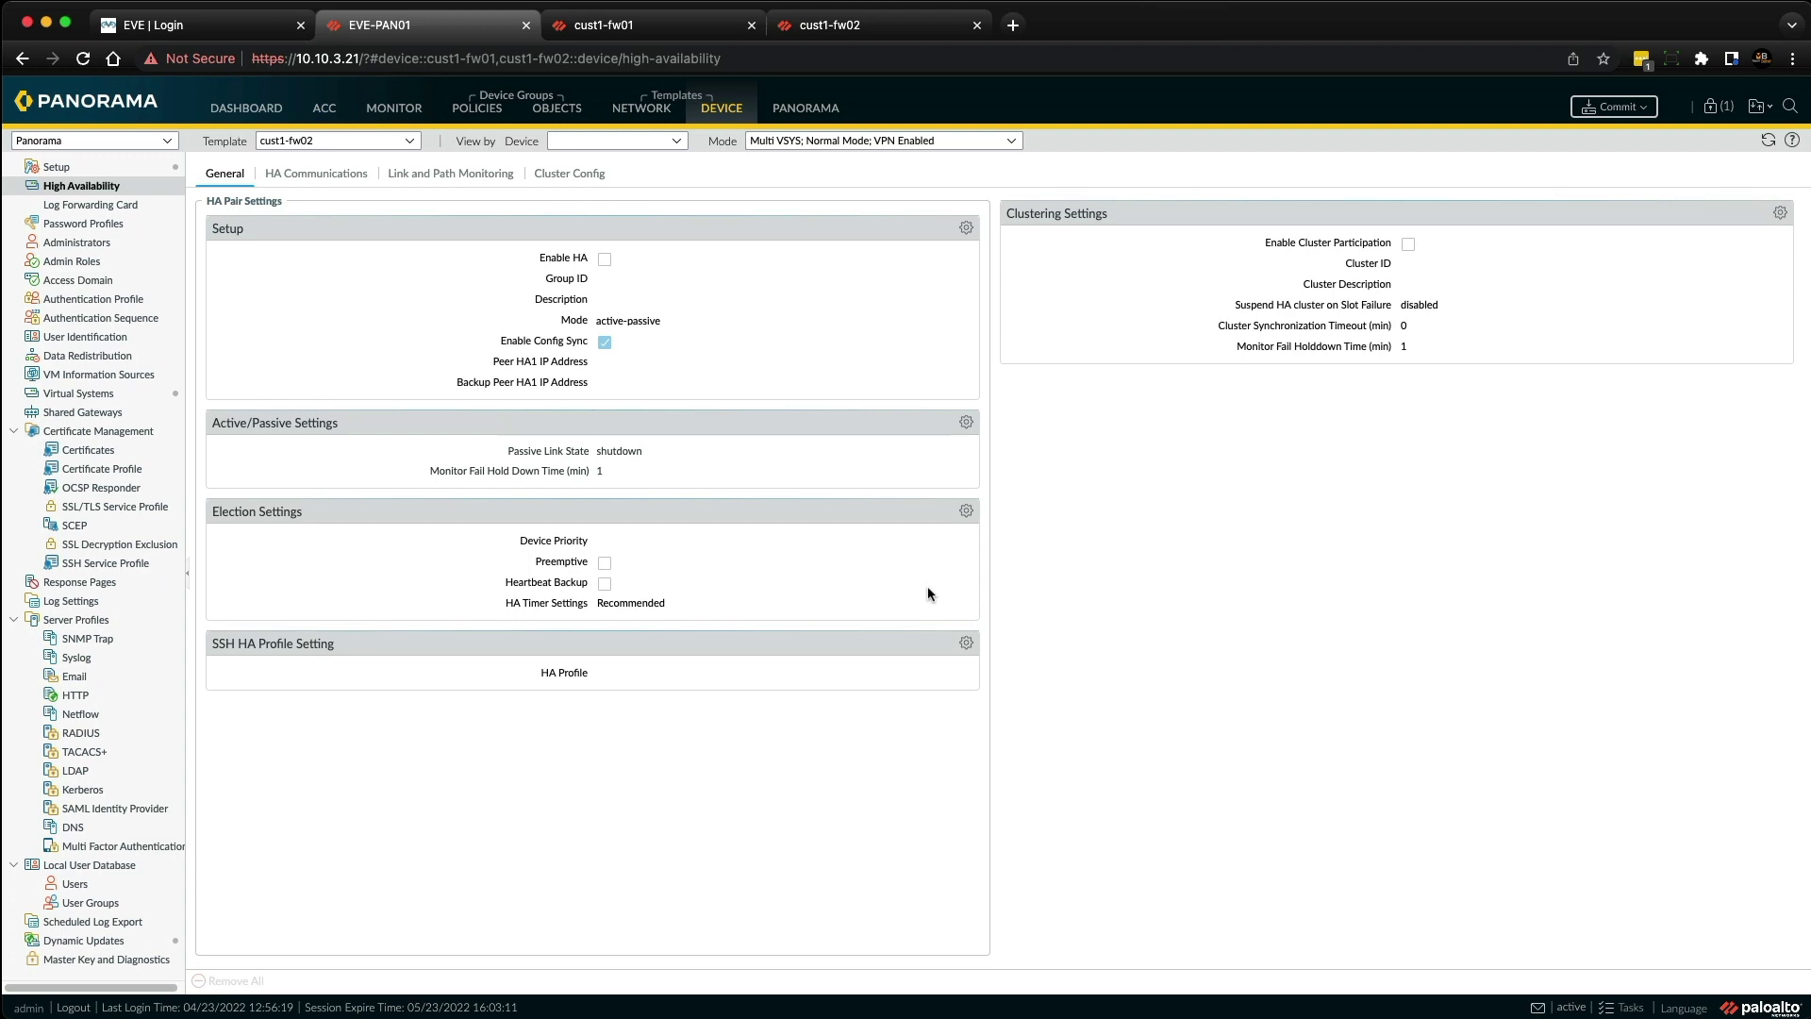
{"action": "left_click", "coordinate": [1619, 111]}
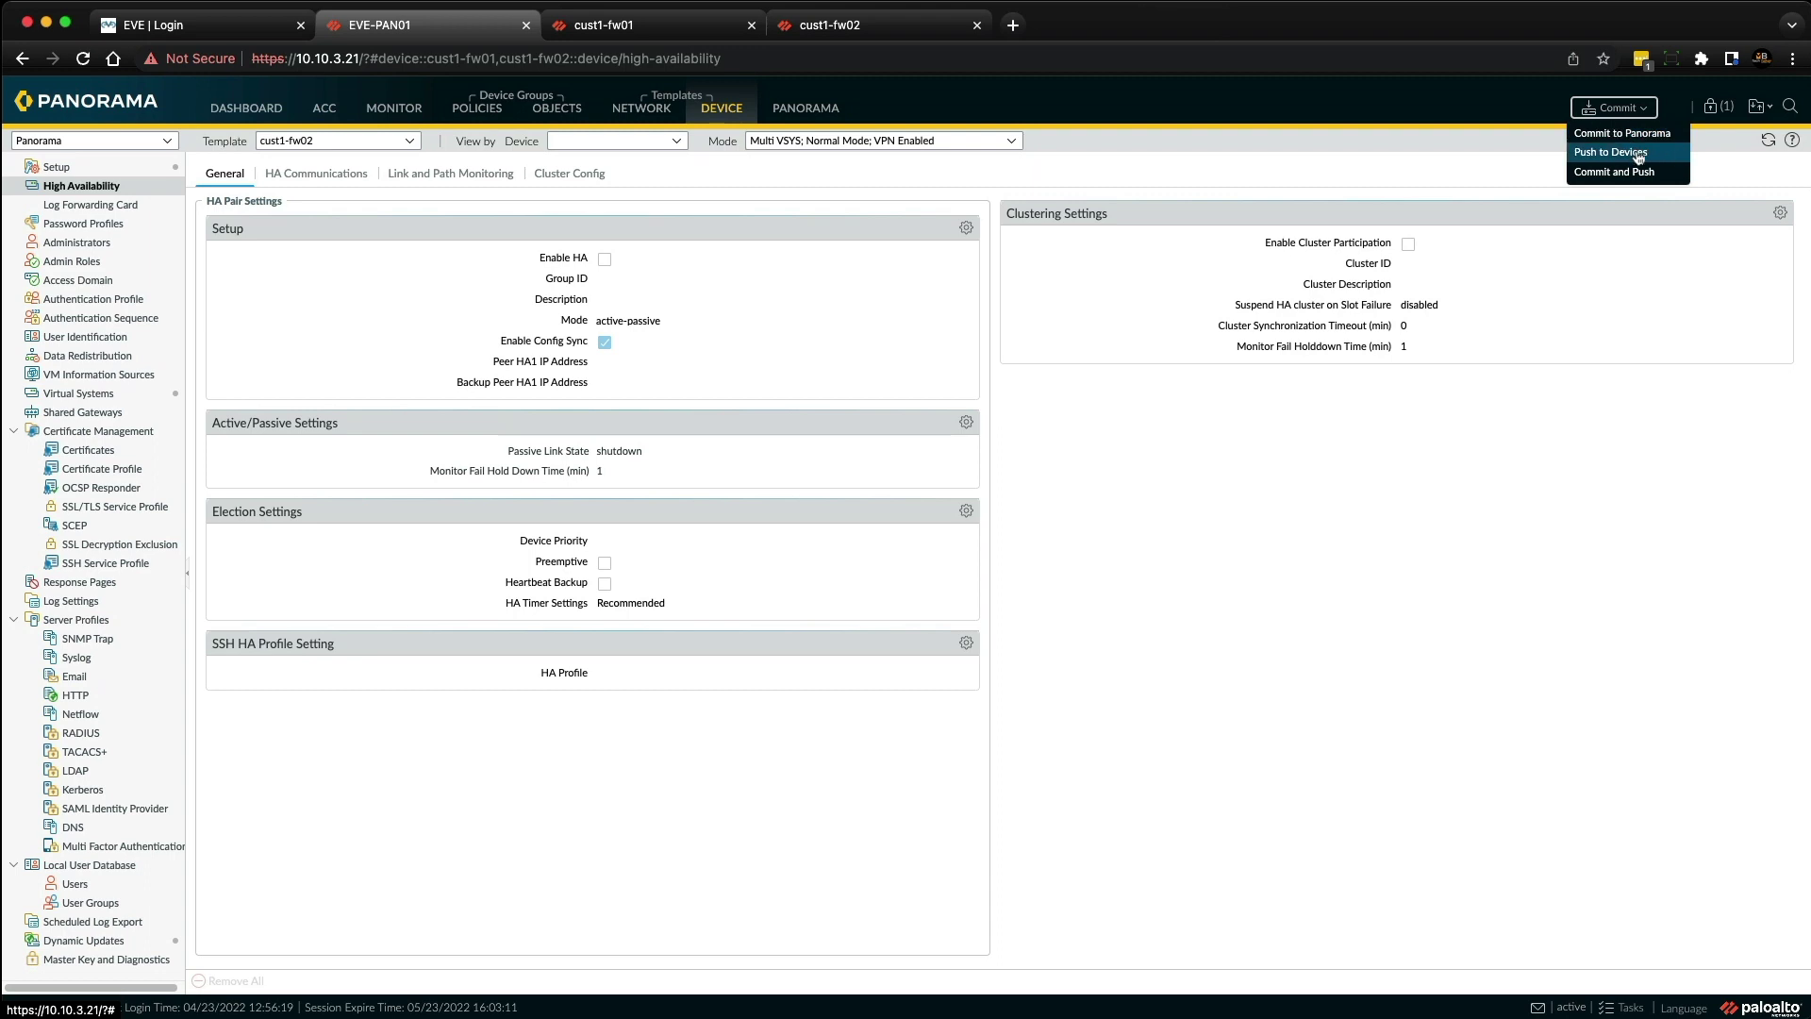
{"action": "left_click", "coordinate": [1638, 156]}
{"action": "left_click", "coordinate": [614, 653]}
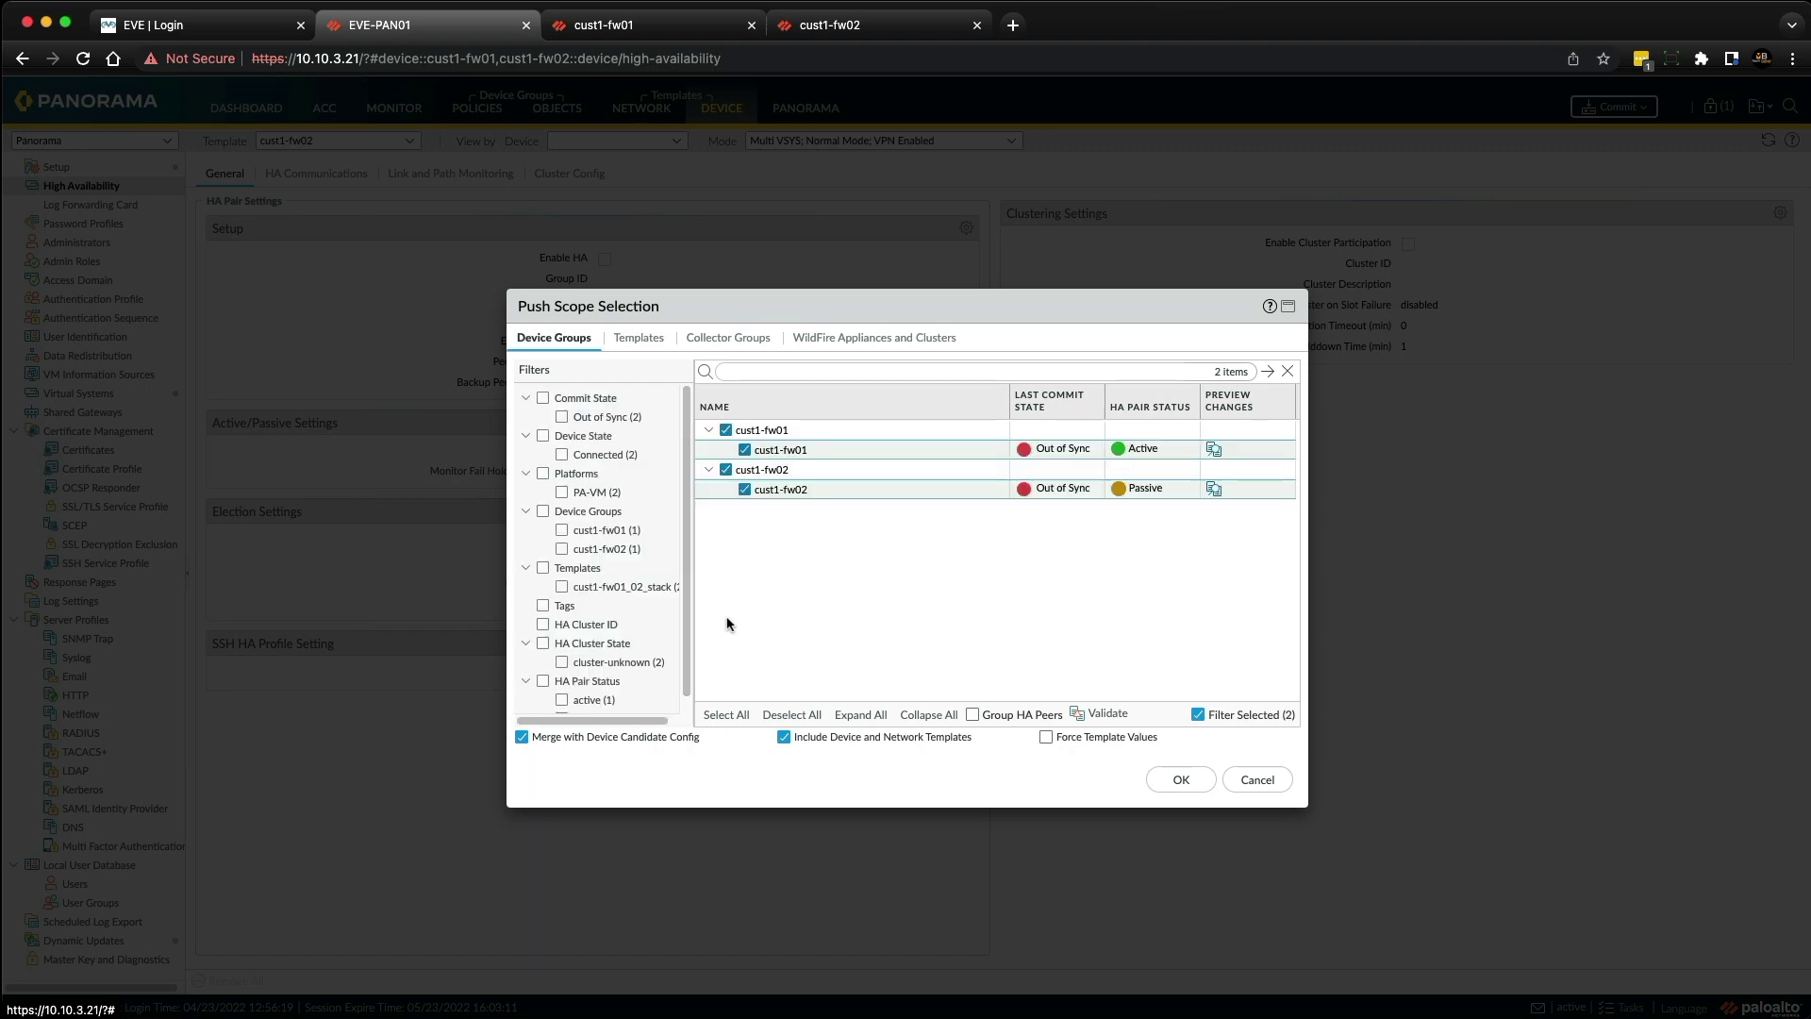
{"action": "left_click", "coordinate": [649, 345]}
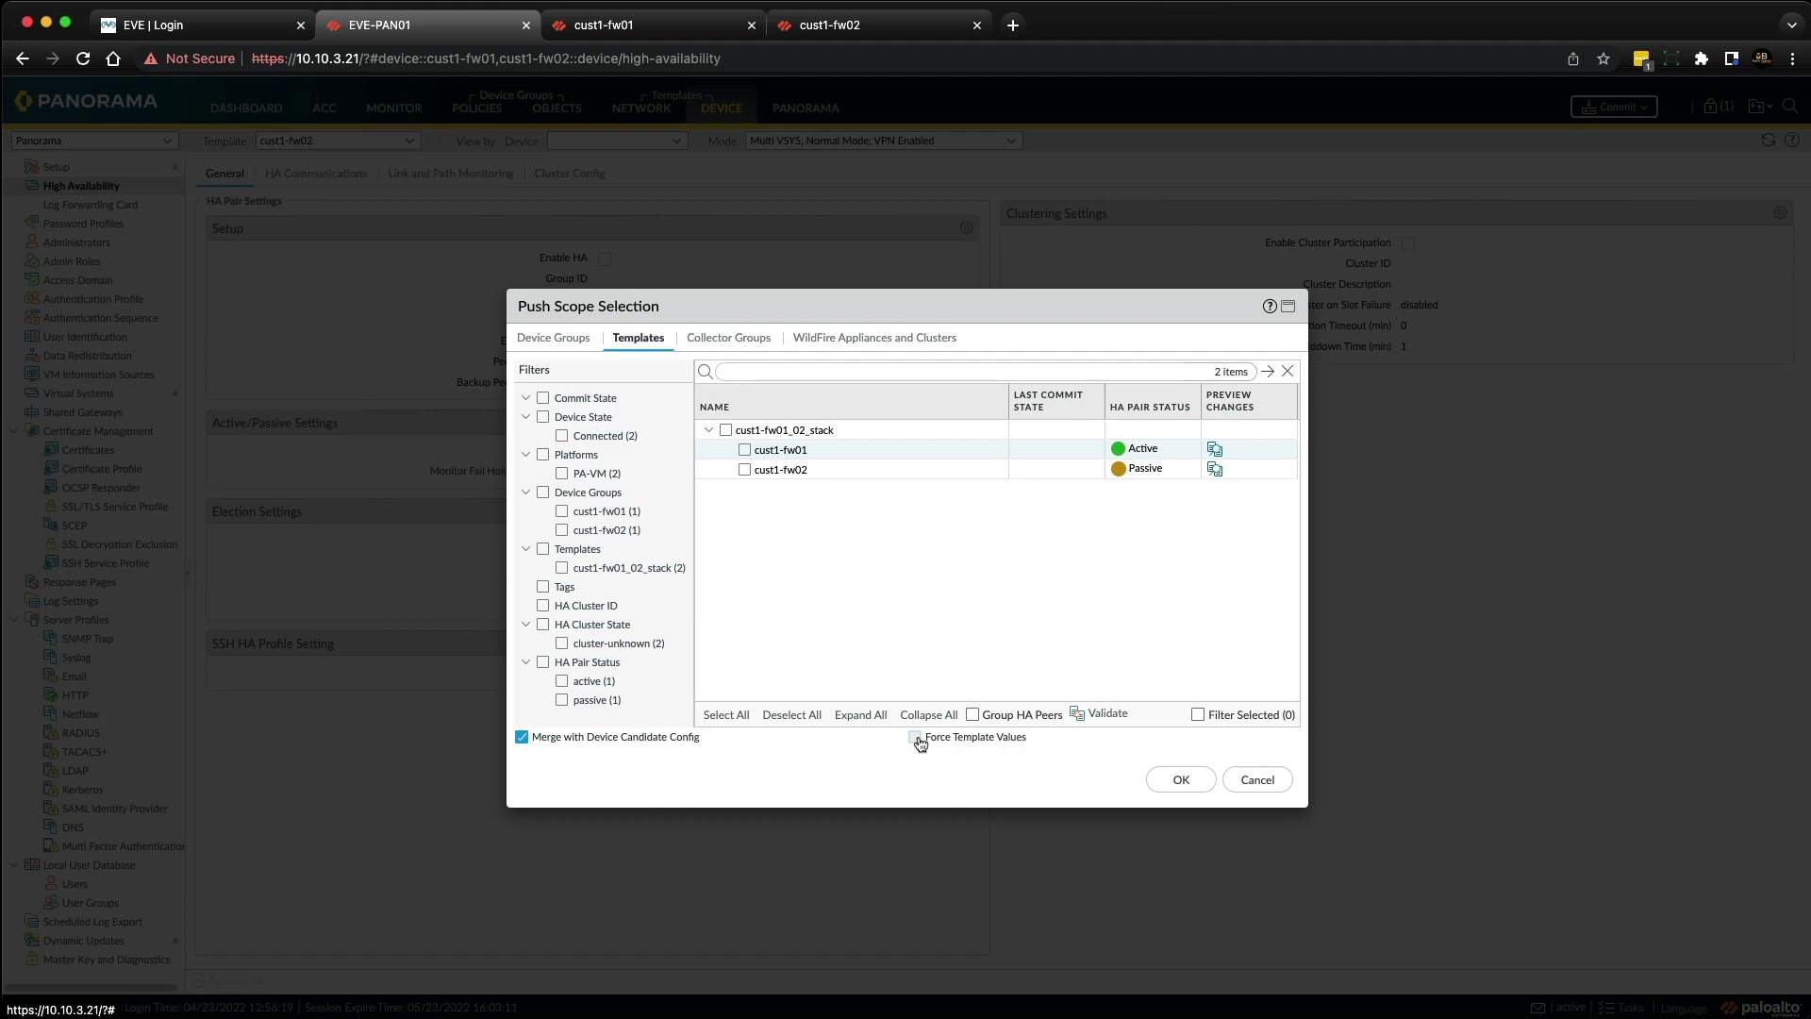
{"action": "left_click", "coordinate": [1256, 778]}
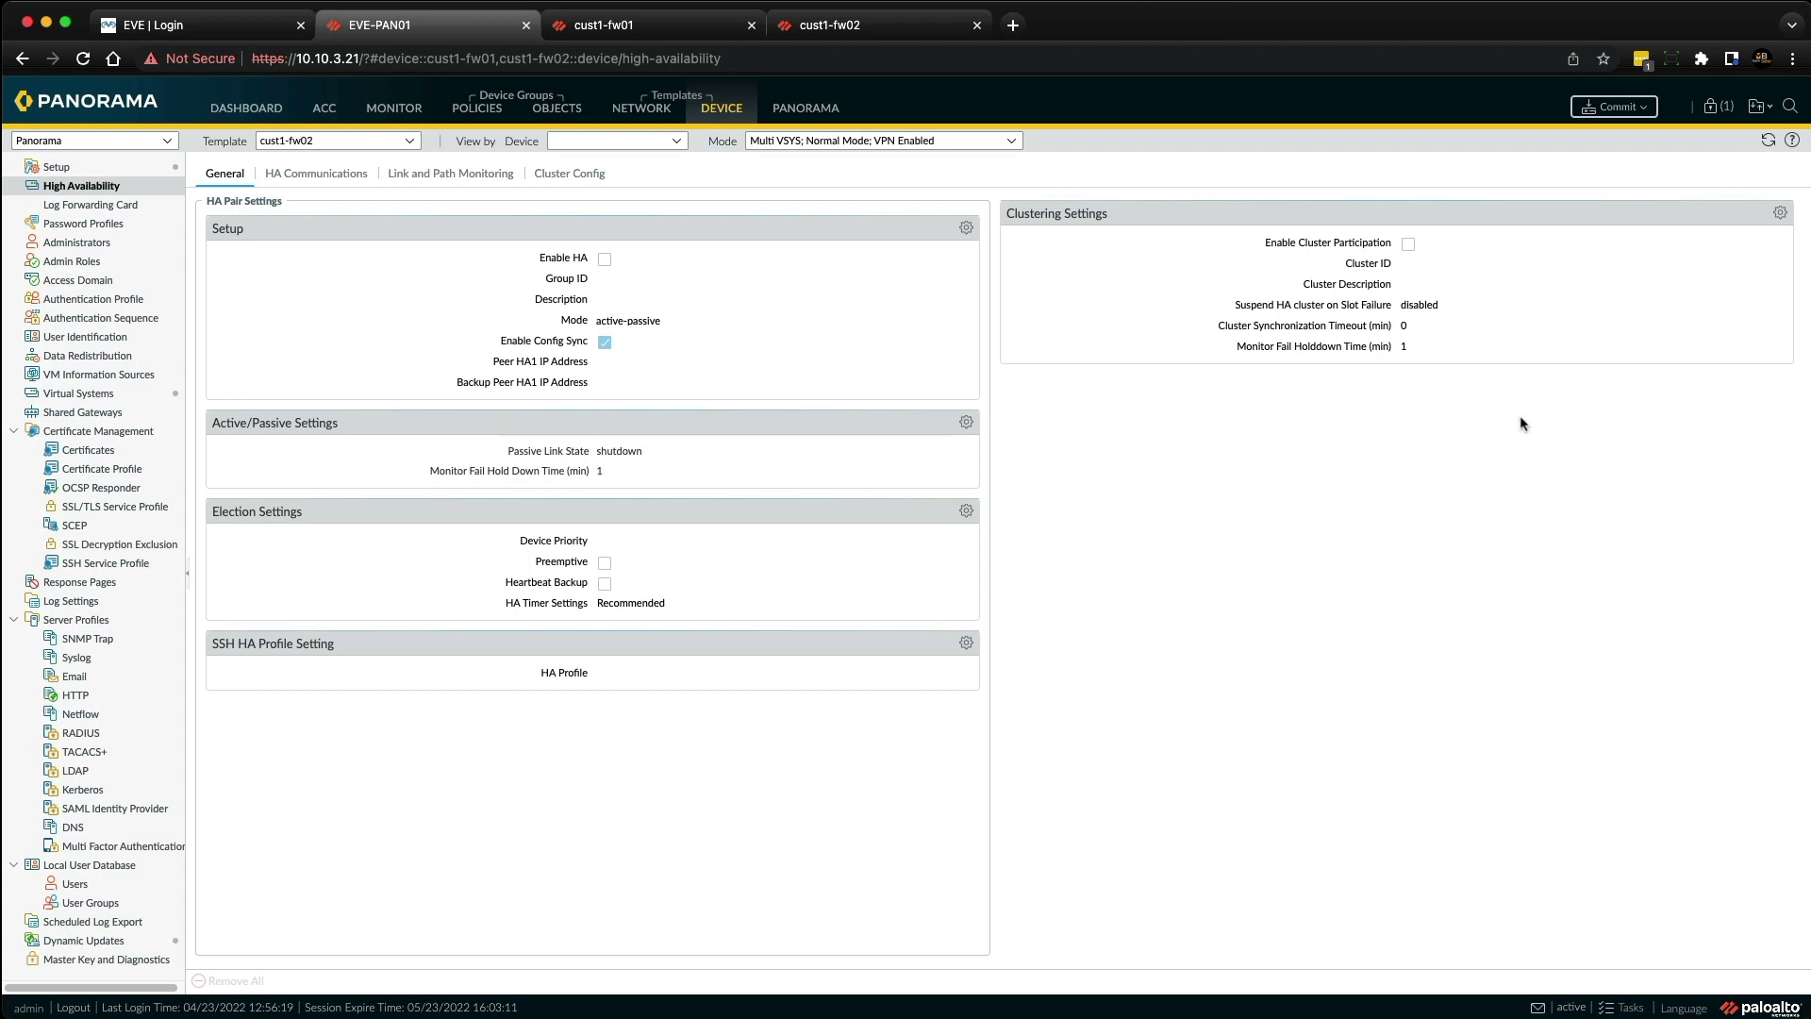
Step: Commit the pending template and template stack changes to Panorama with a full commit
{"action": "left_click", "coordinate": [1643, 109]}
{"action": "left_click", "coordinate": [1638, 140]}
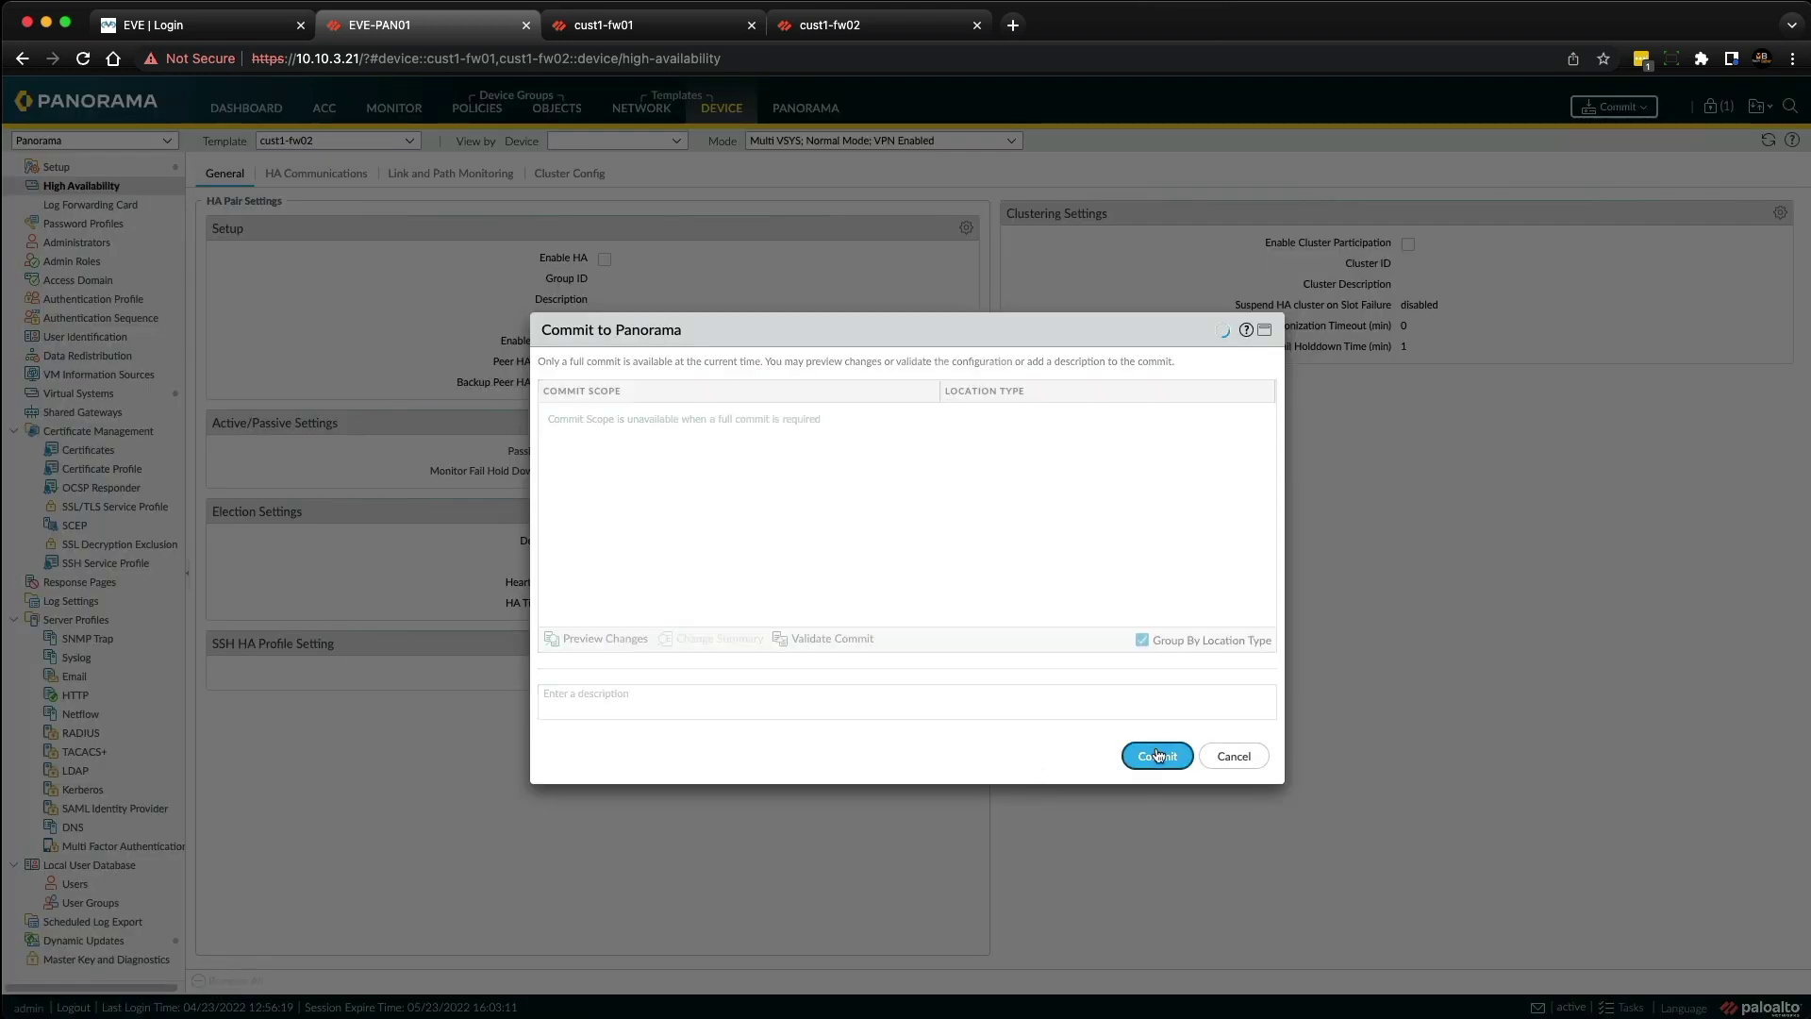
{"action": "left_click", "coordinate": [1157, 755]}
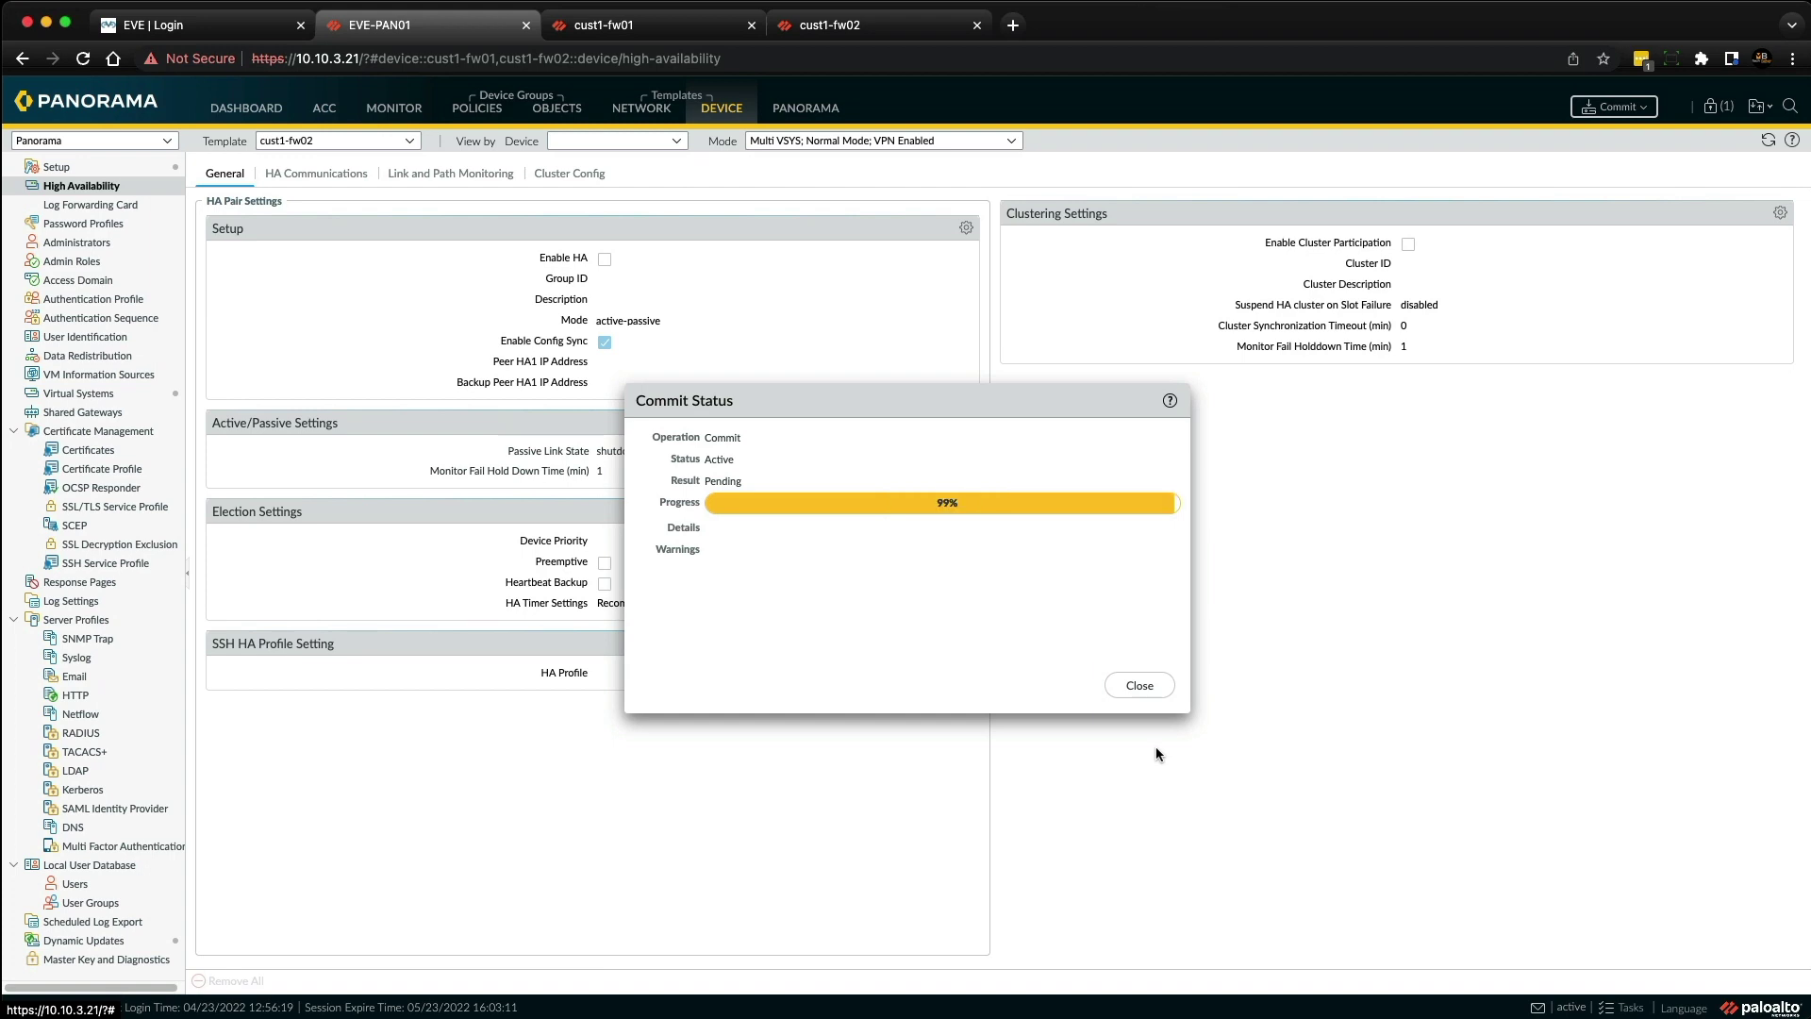
{"action": "left_click", "coordinate": [1144, 687]}
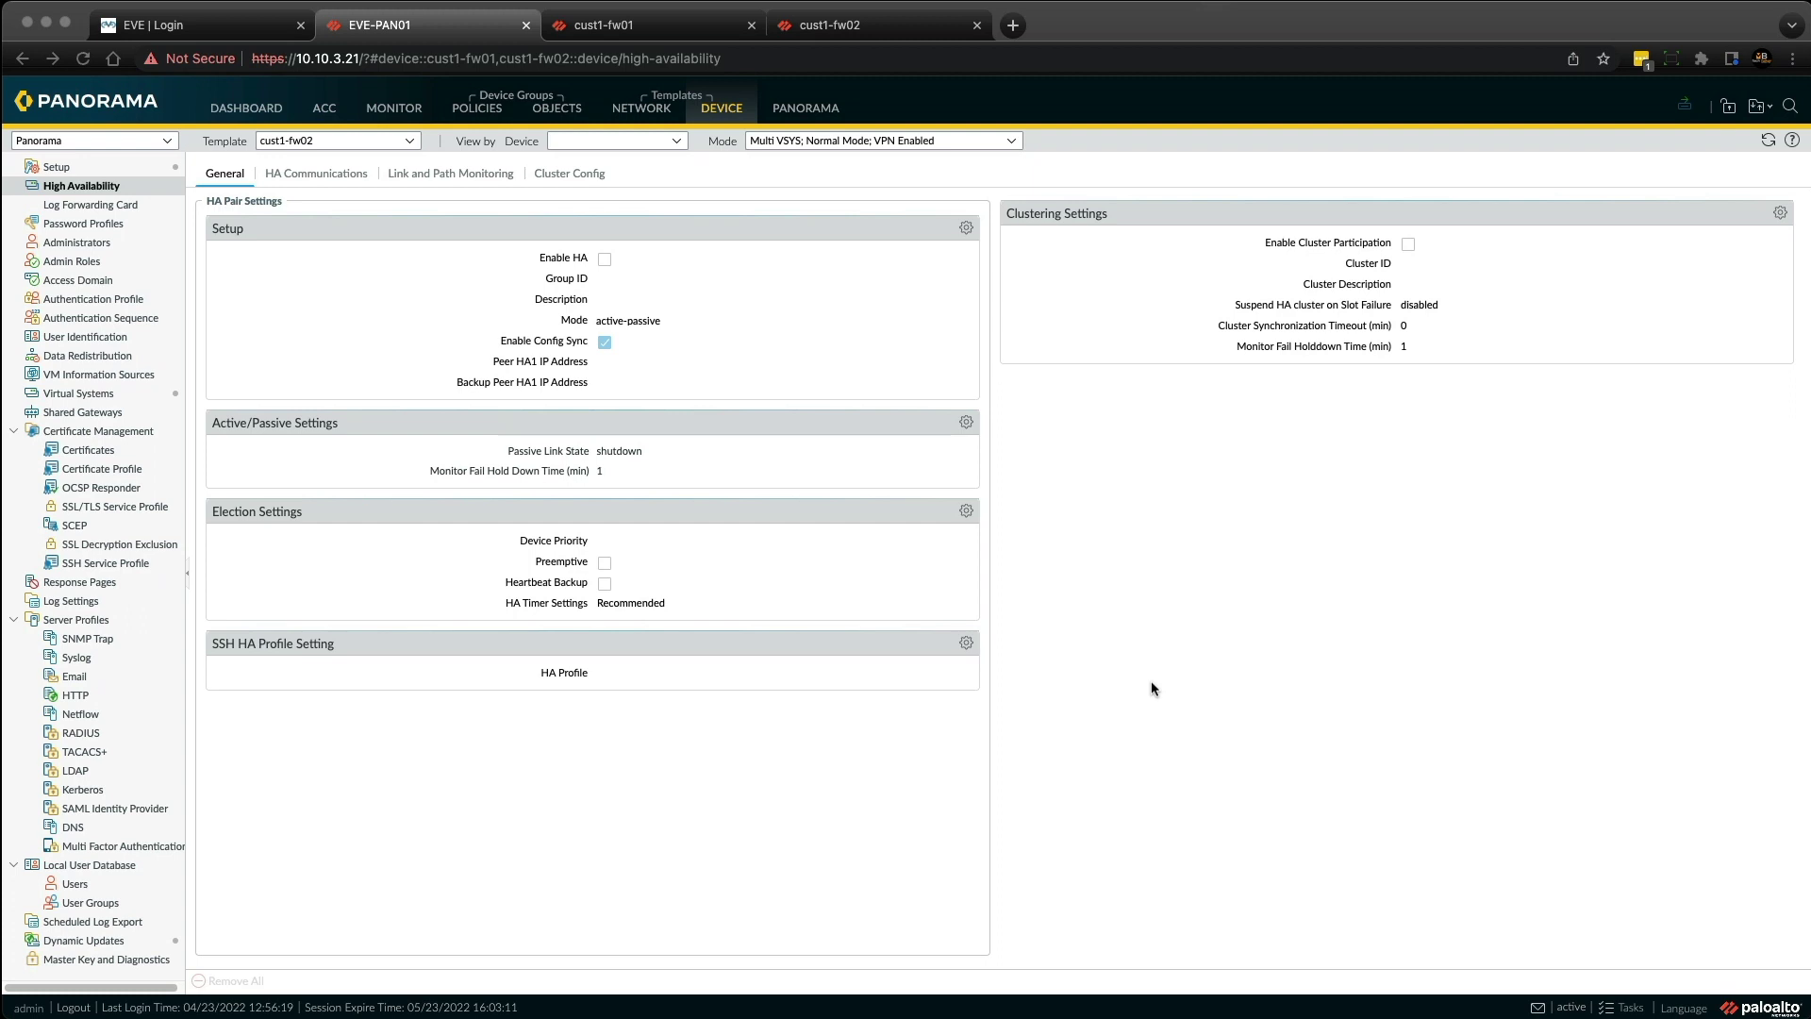
Step: Push and commit the device config bundle from Panorama to the firewall cust1-fw01
{"action": "left_click", "coordinate": [807, 108]}
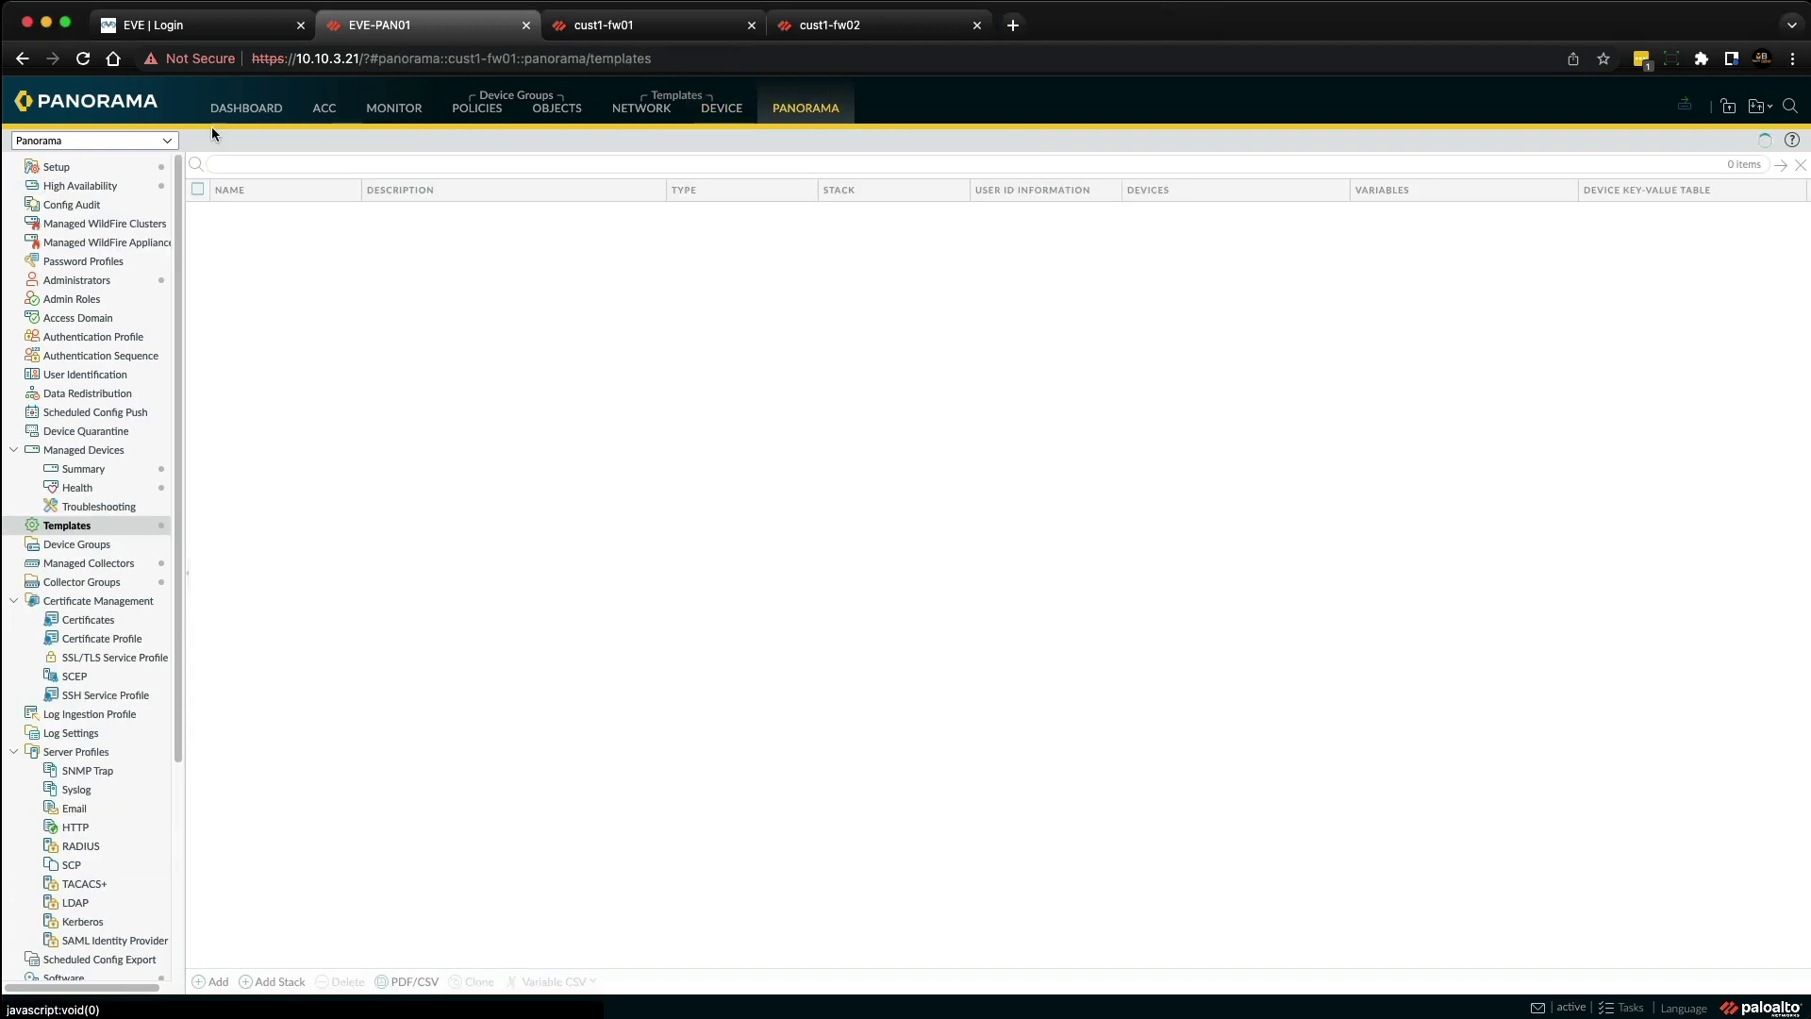
{"action": "left_click", "coordinate": [72, 170]}
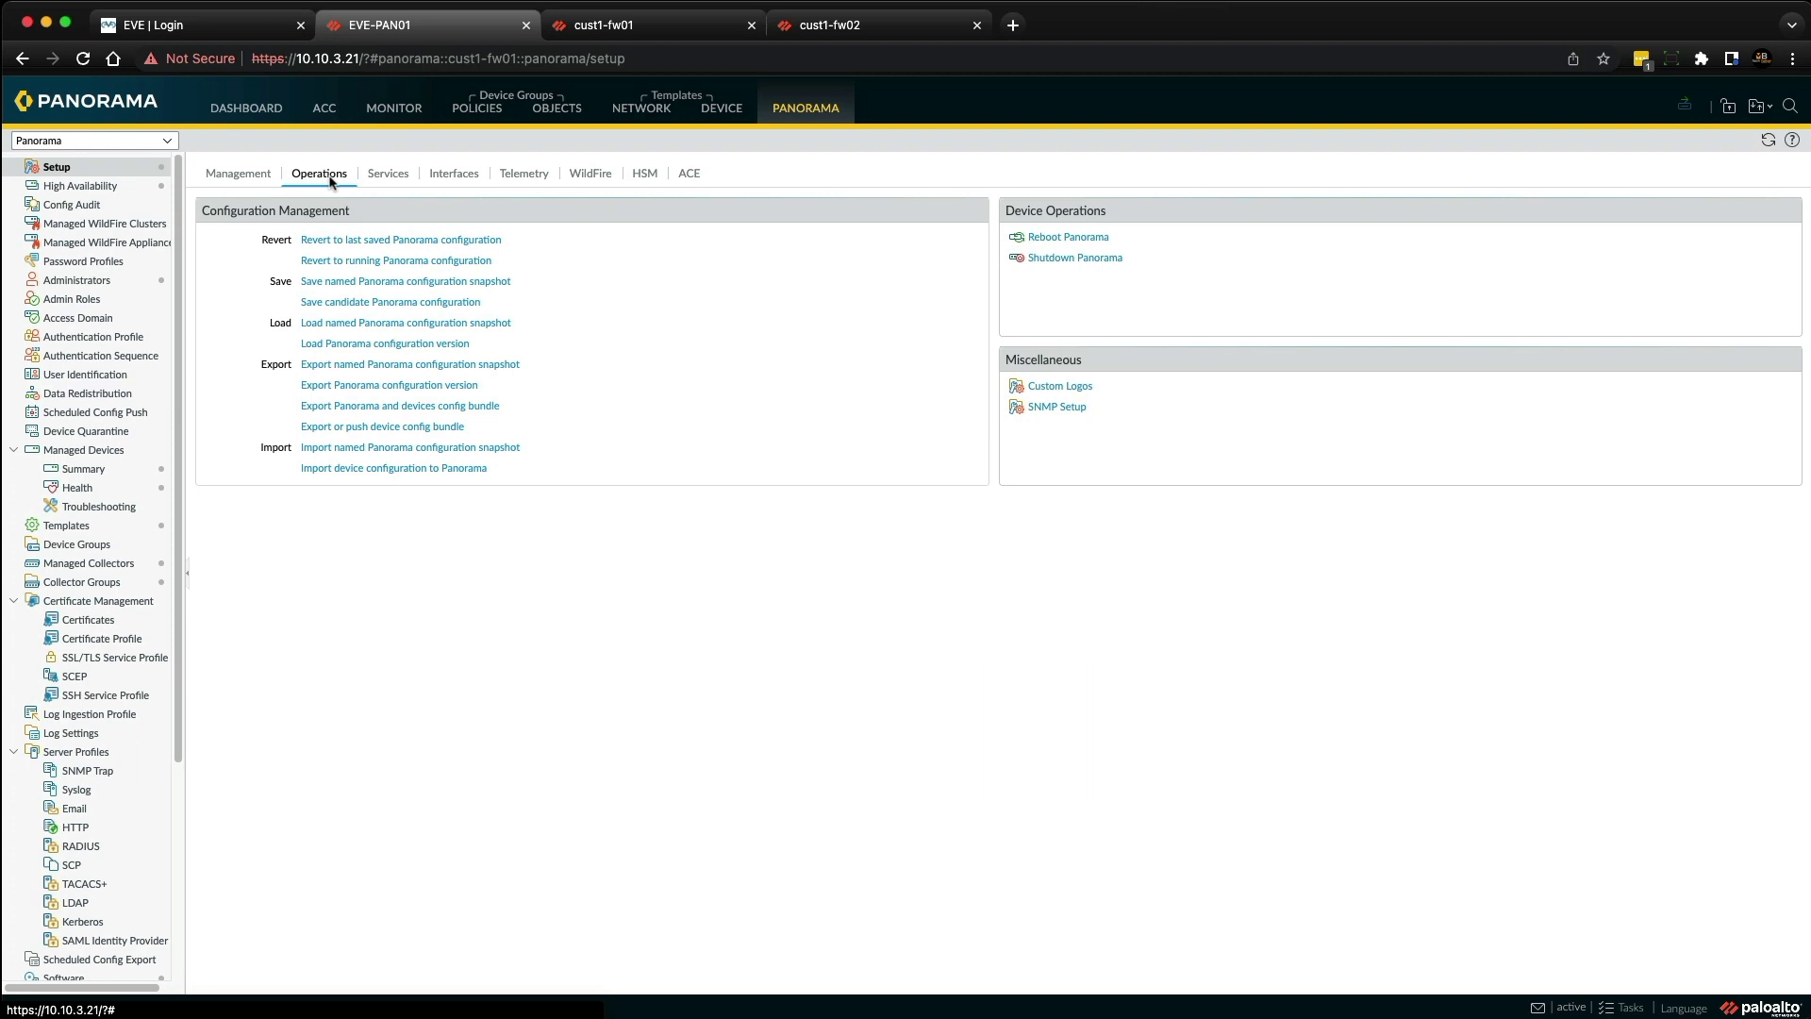
{"action": "left_click", "coordinate": [362, 426]}
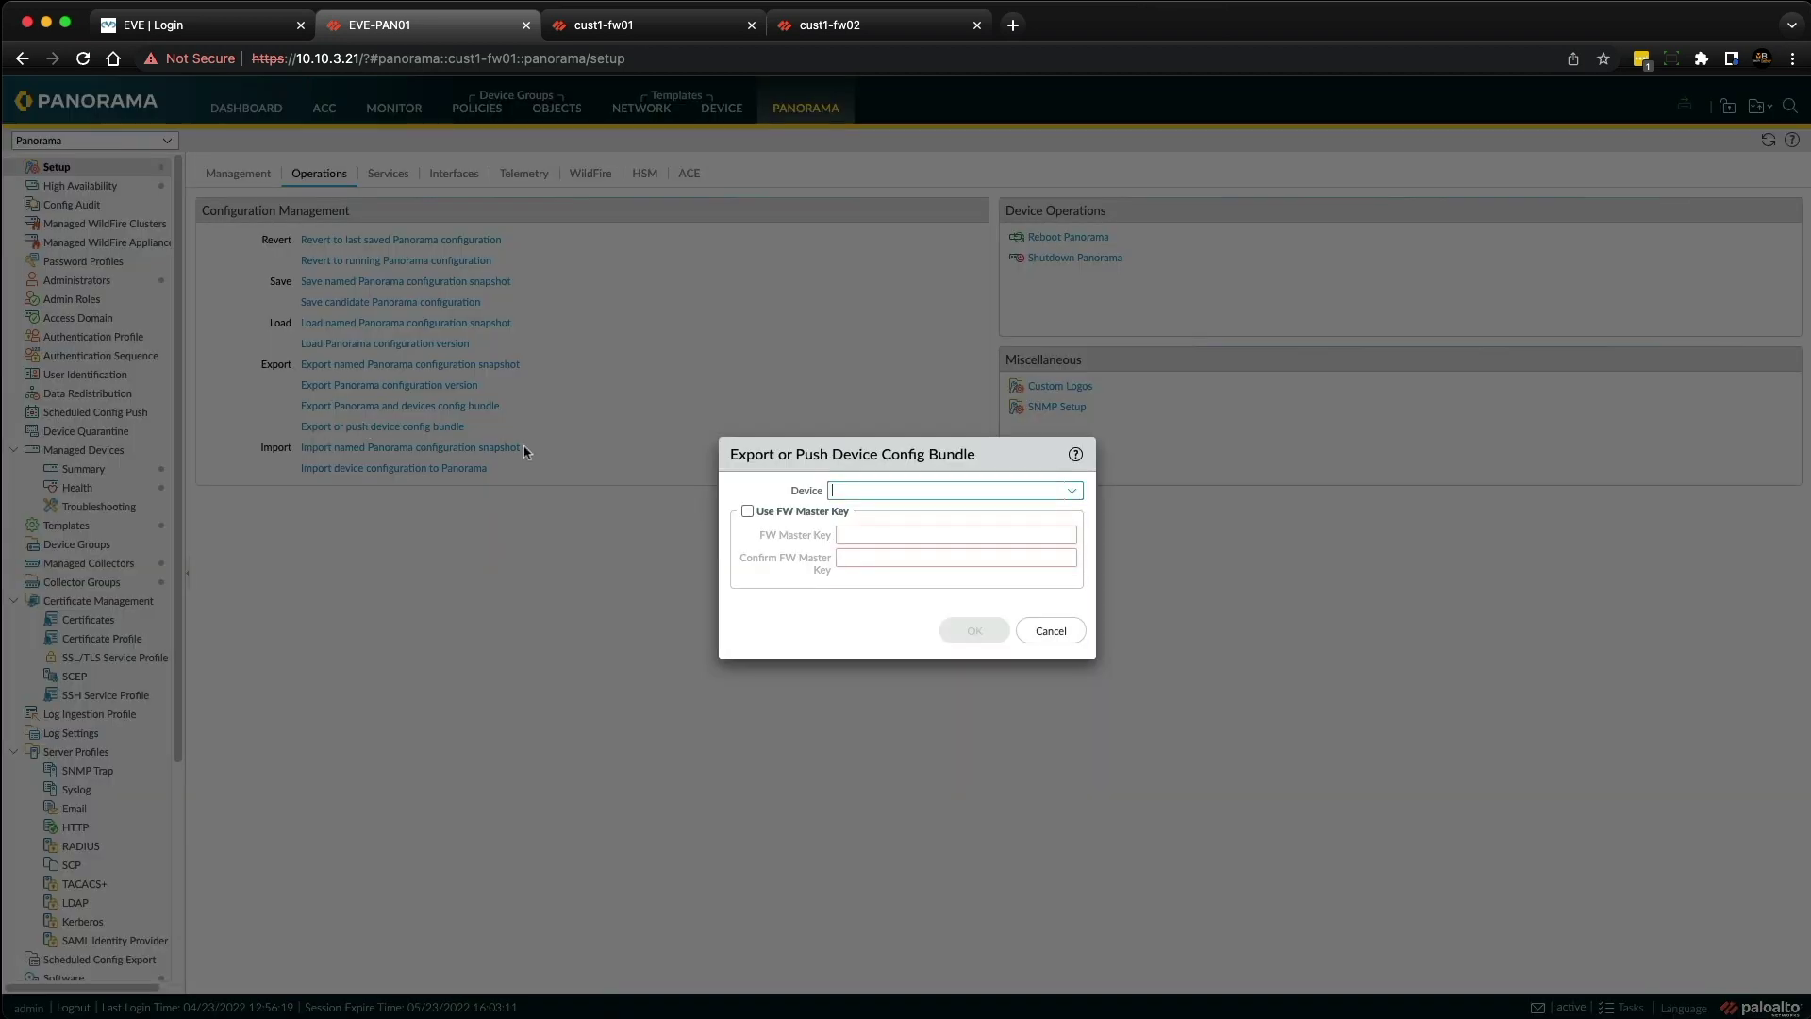
{"action": "left_click", "coordinate": [1072, 491]}
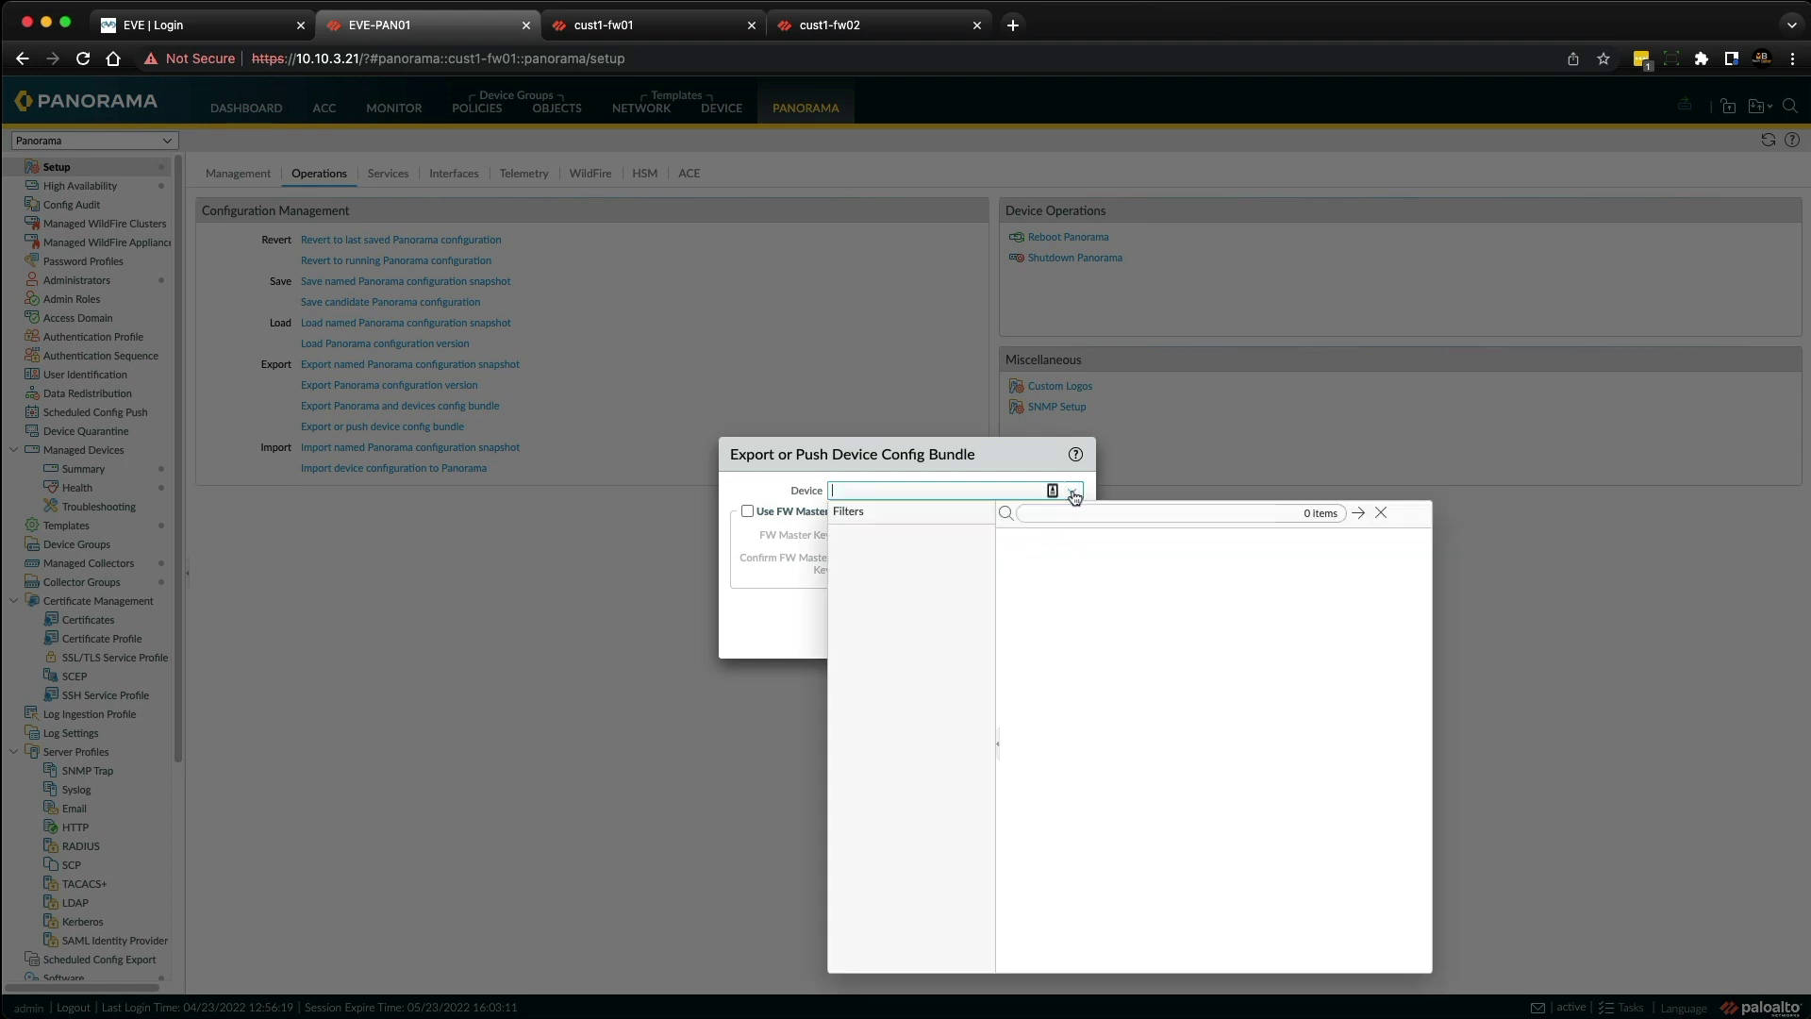
{"action": "left_click", "coordinate": [1061, 540]}
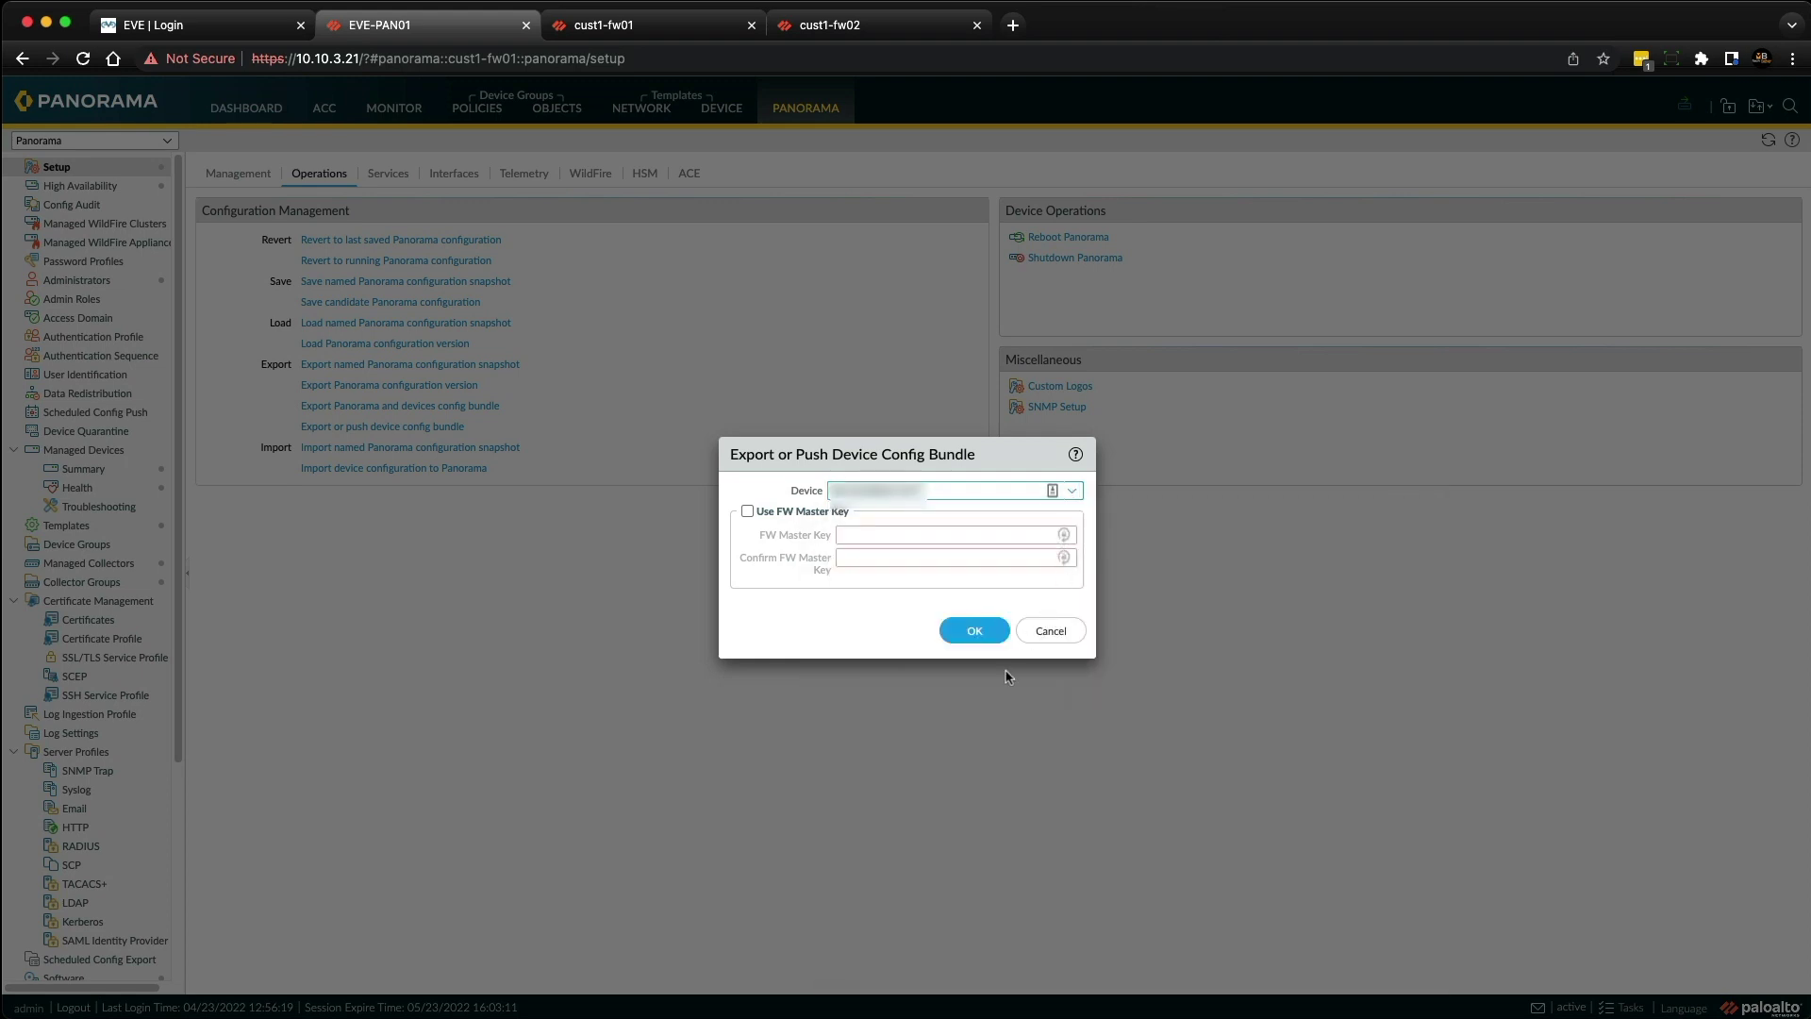
{"action": "left_click", "coordinate": [974, 631]}
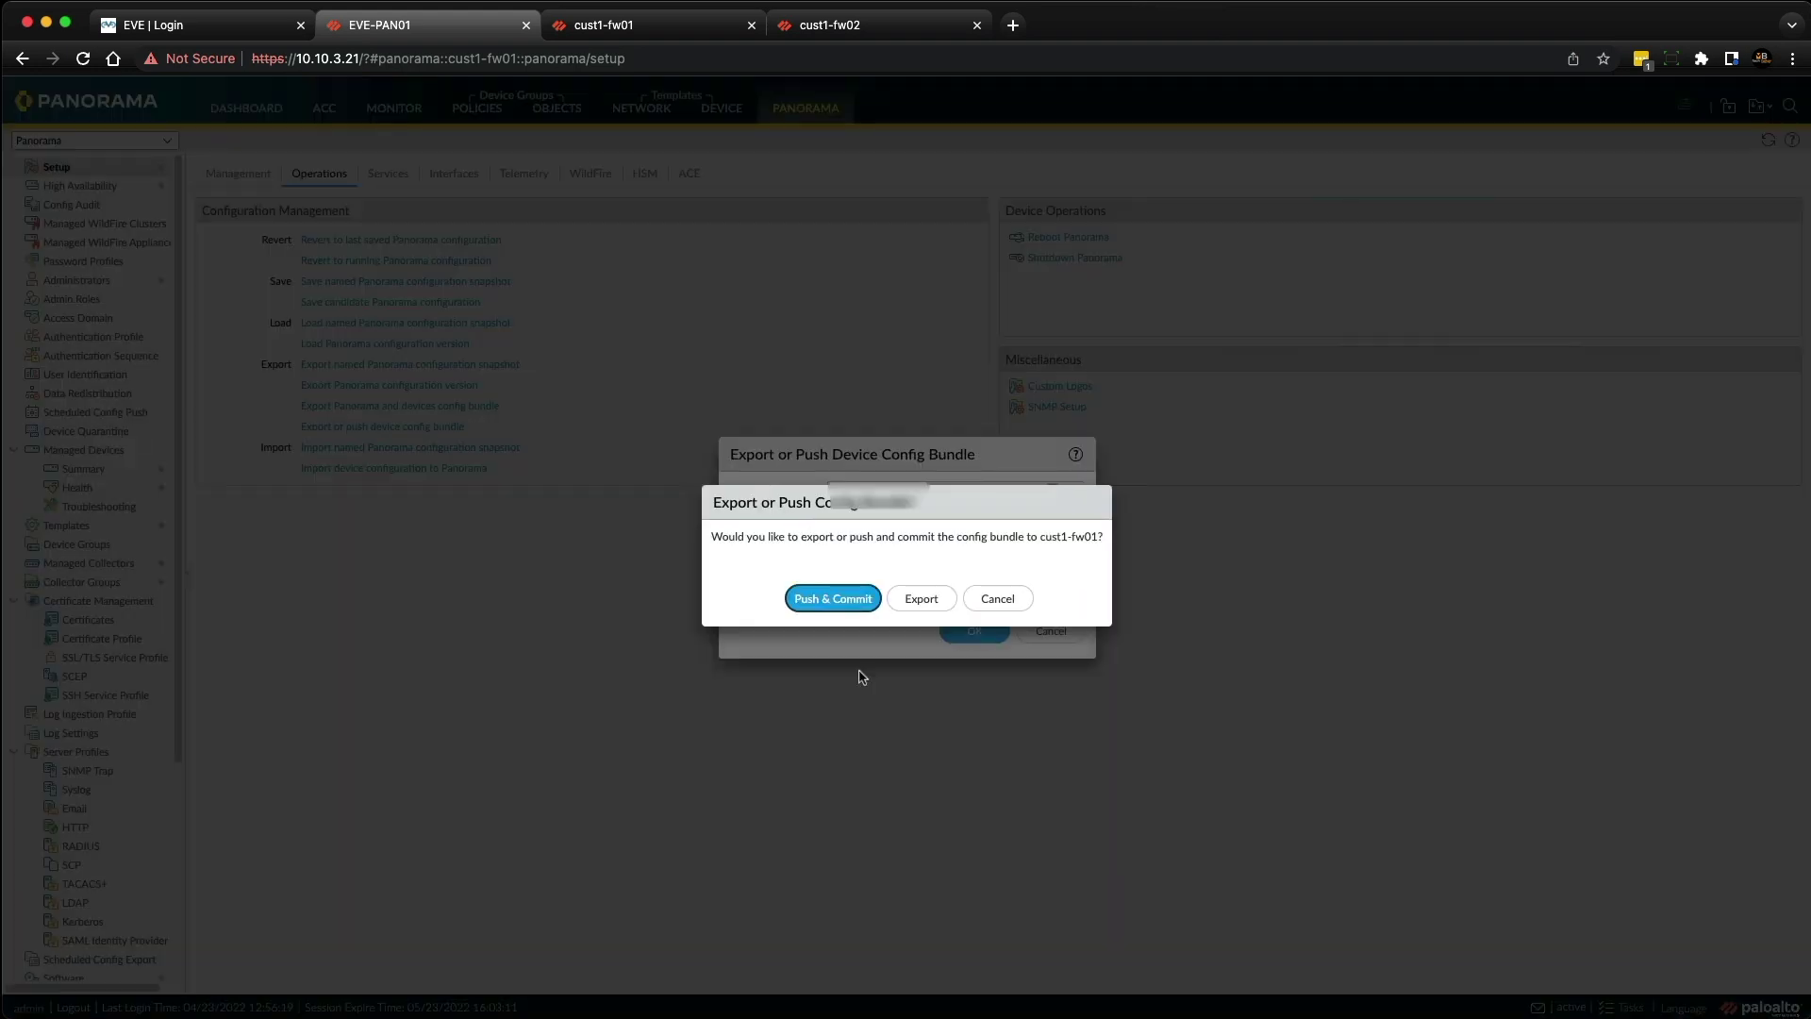
{"action": "left_click", "coordinate": [829, 602]}
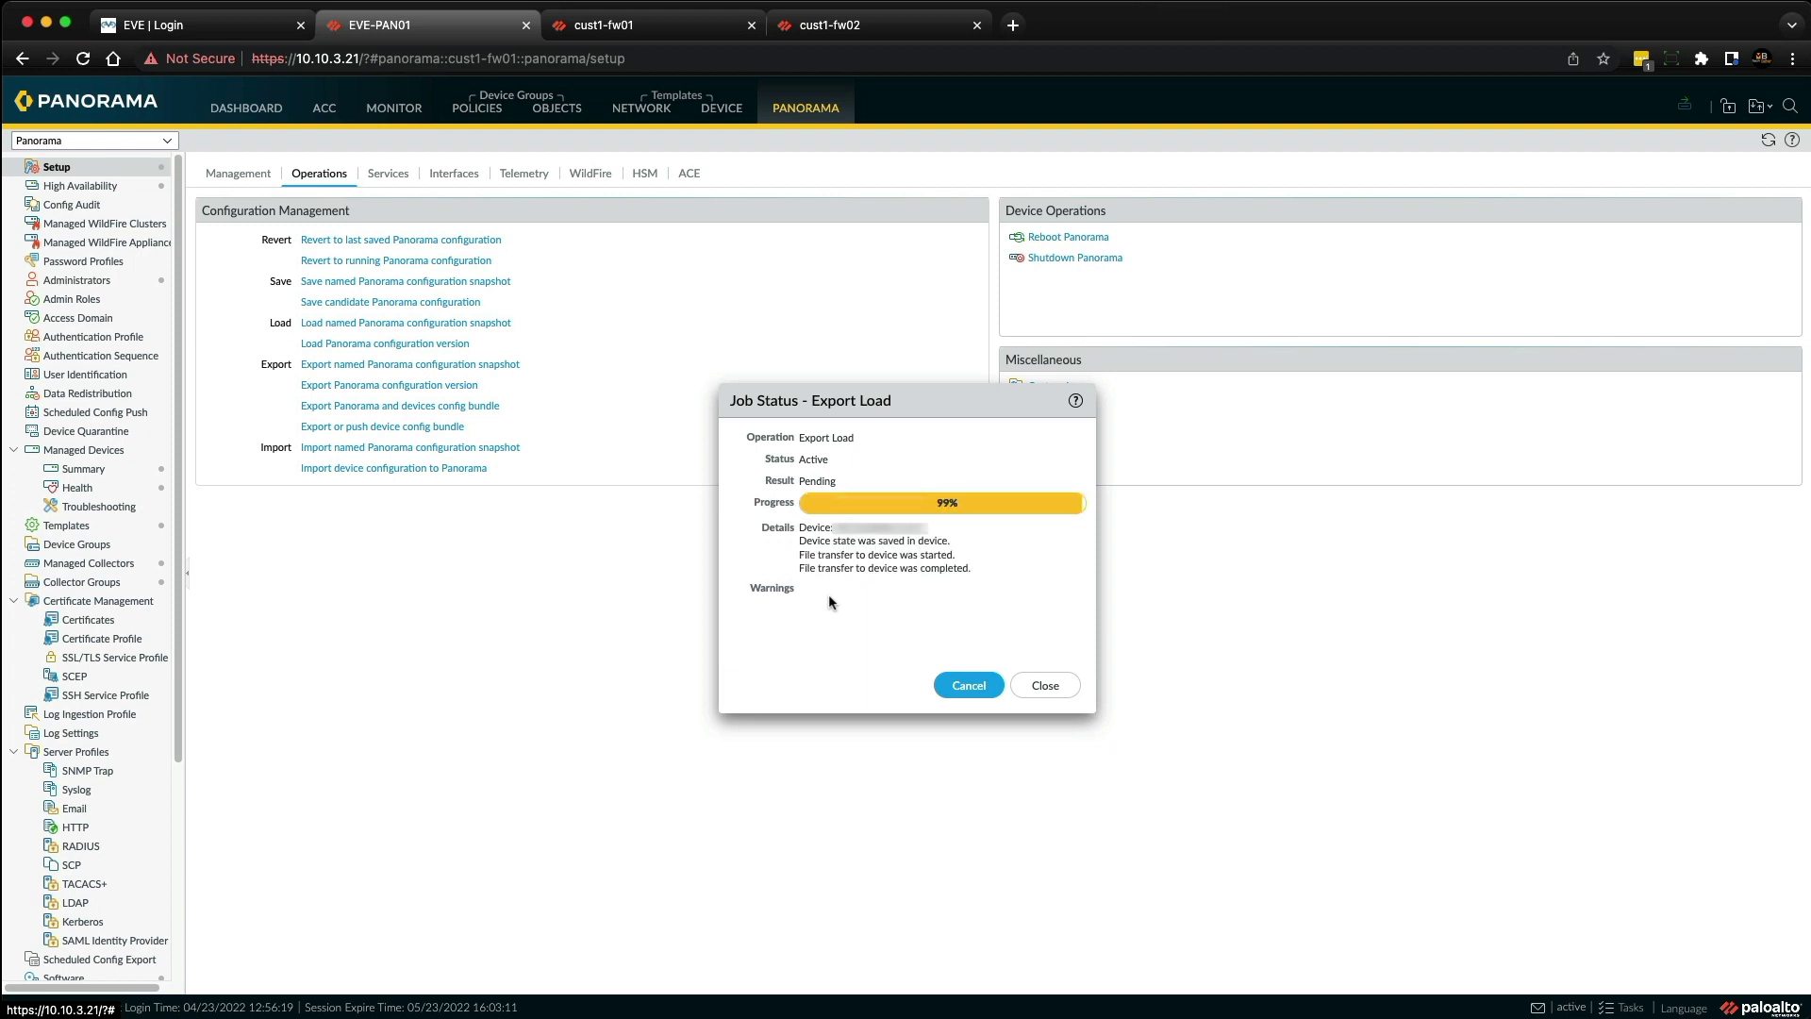
{"action": "left_click", "coordinate": [1045, 688]}
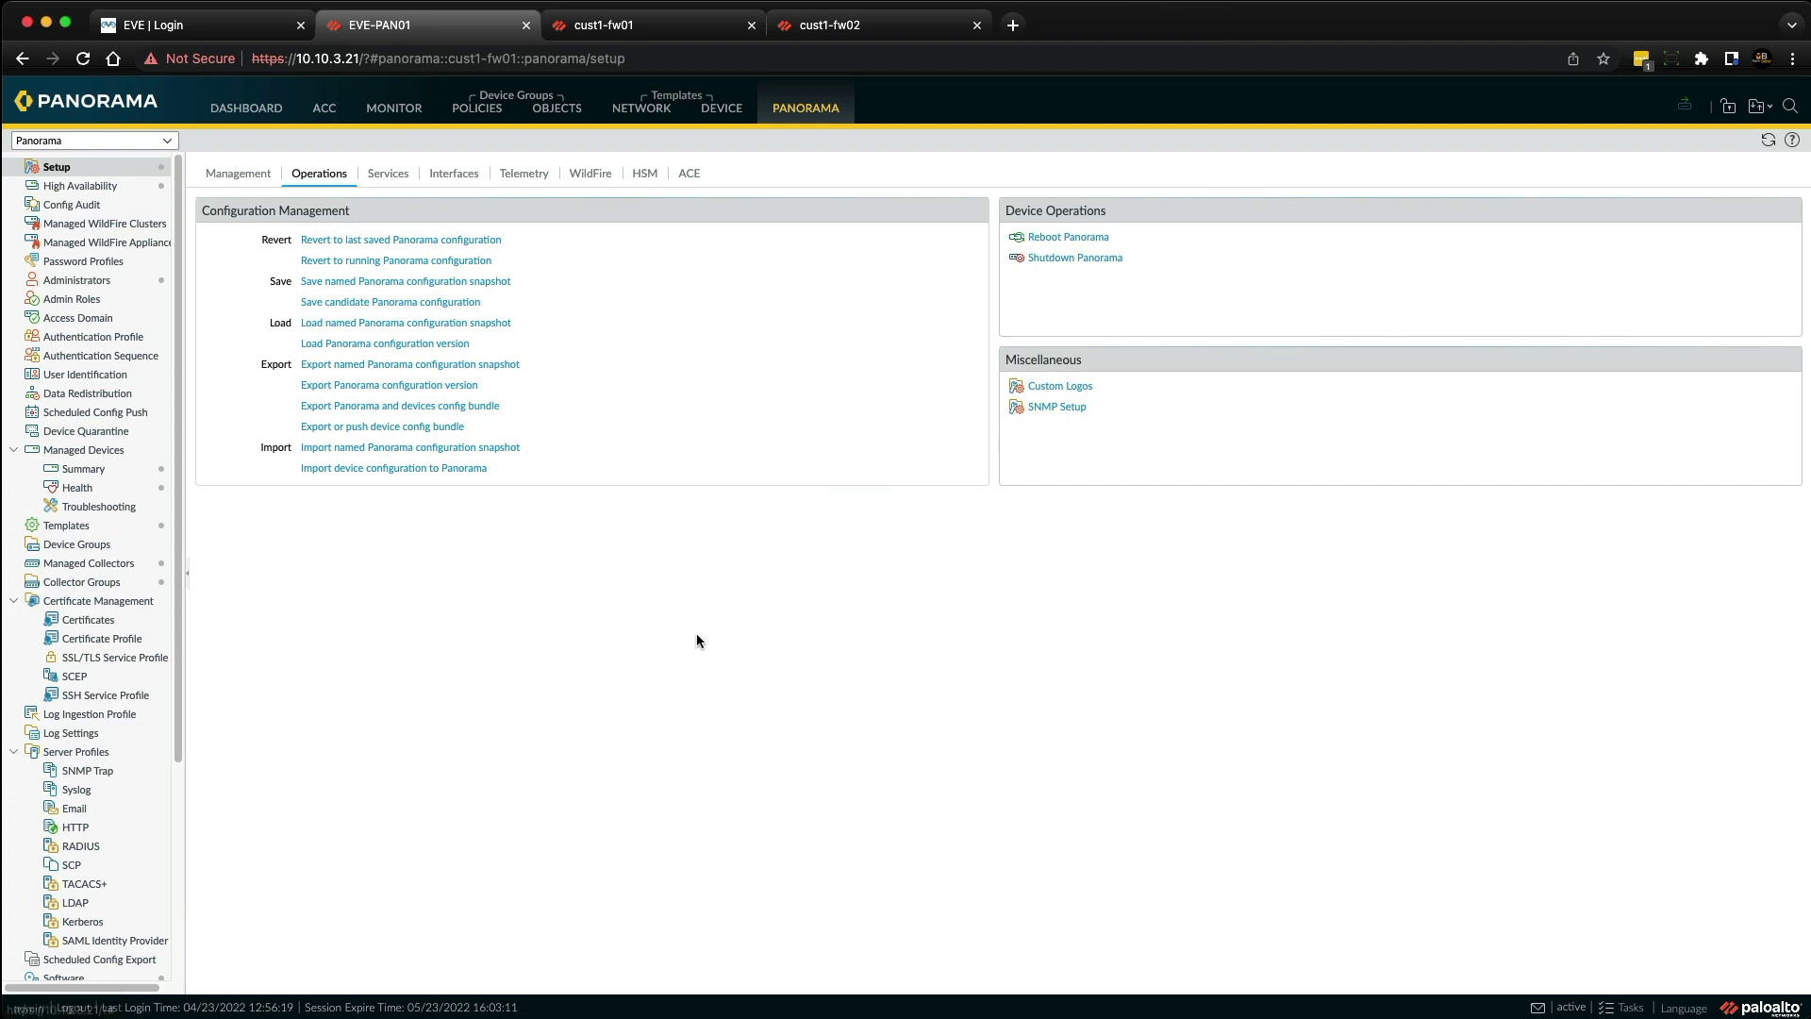
Step: Push and commit the device config bundle from Panorama to the firewall cust1-fw02
{"action": "left_click", "coordinate": [360, 429]}
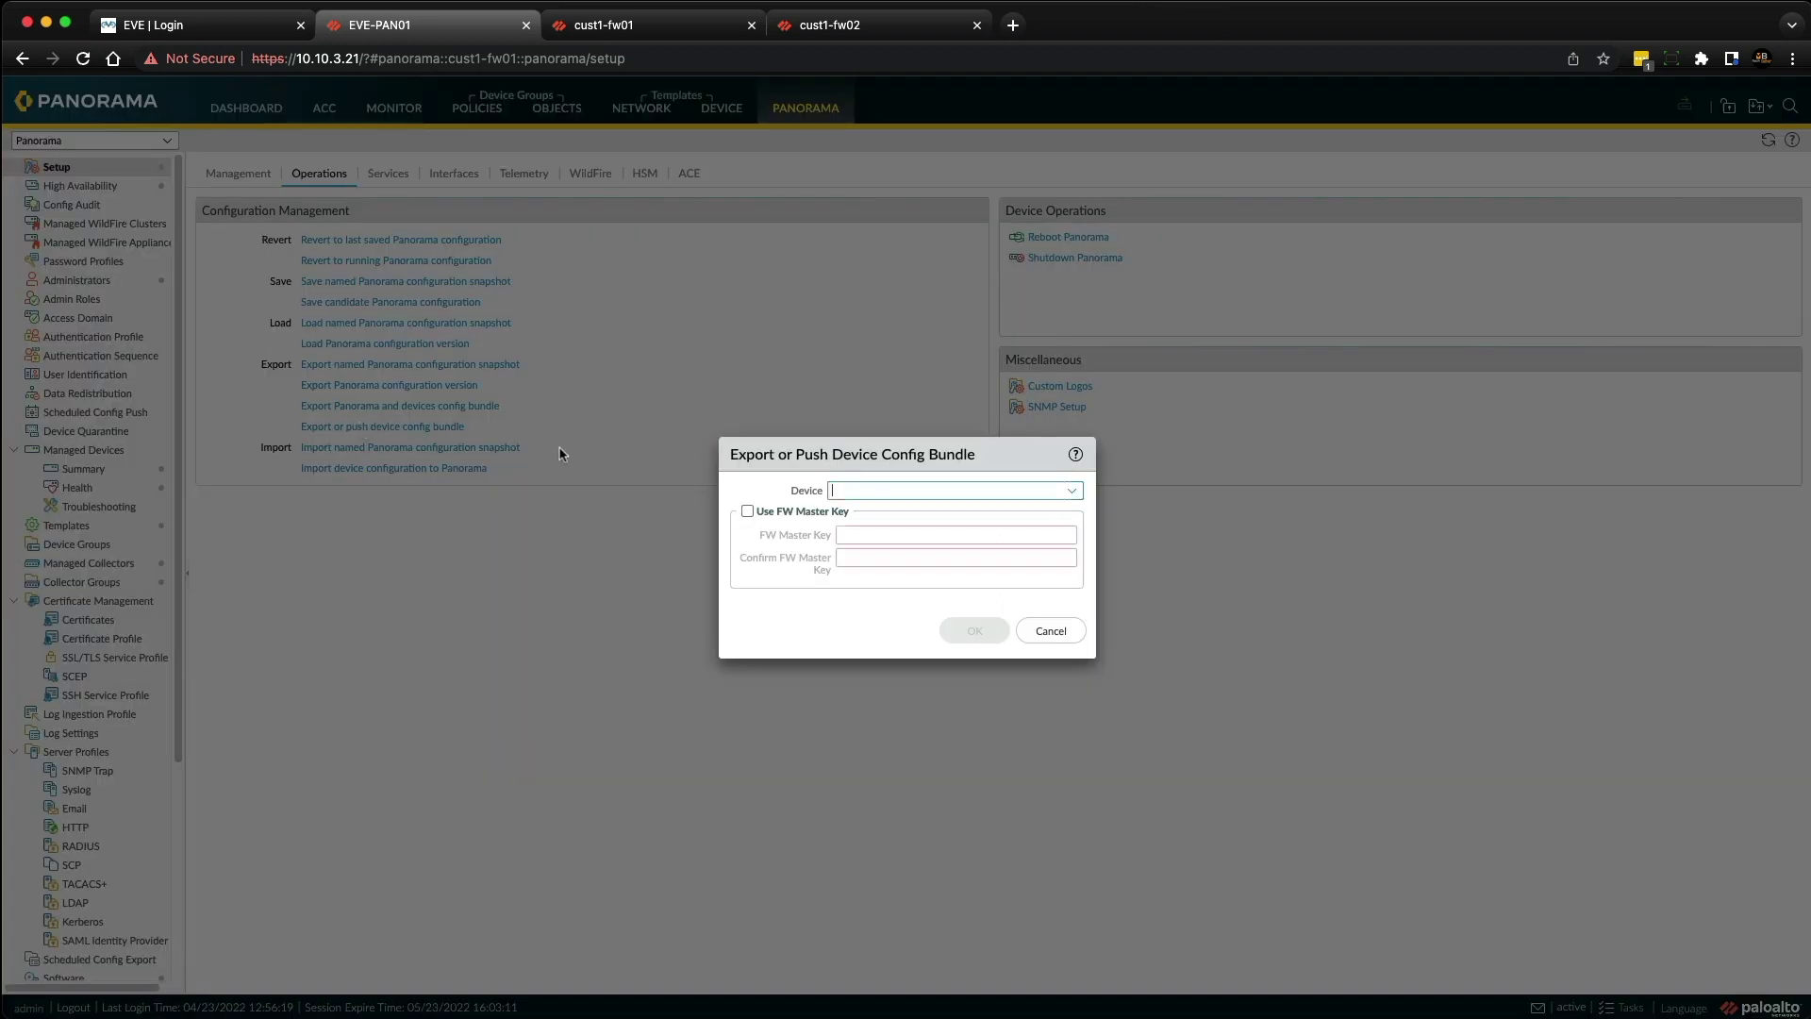
{"action": "left_click", "coordinate": [1072, 490]}
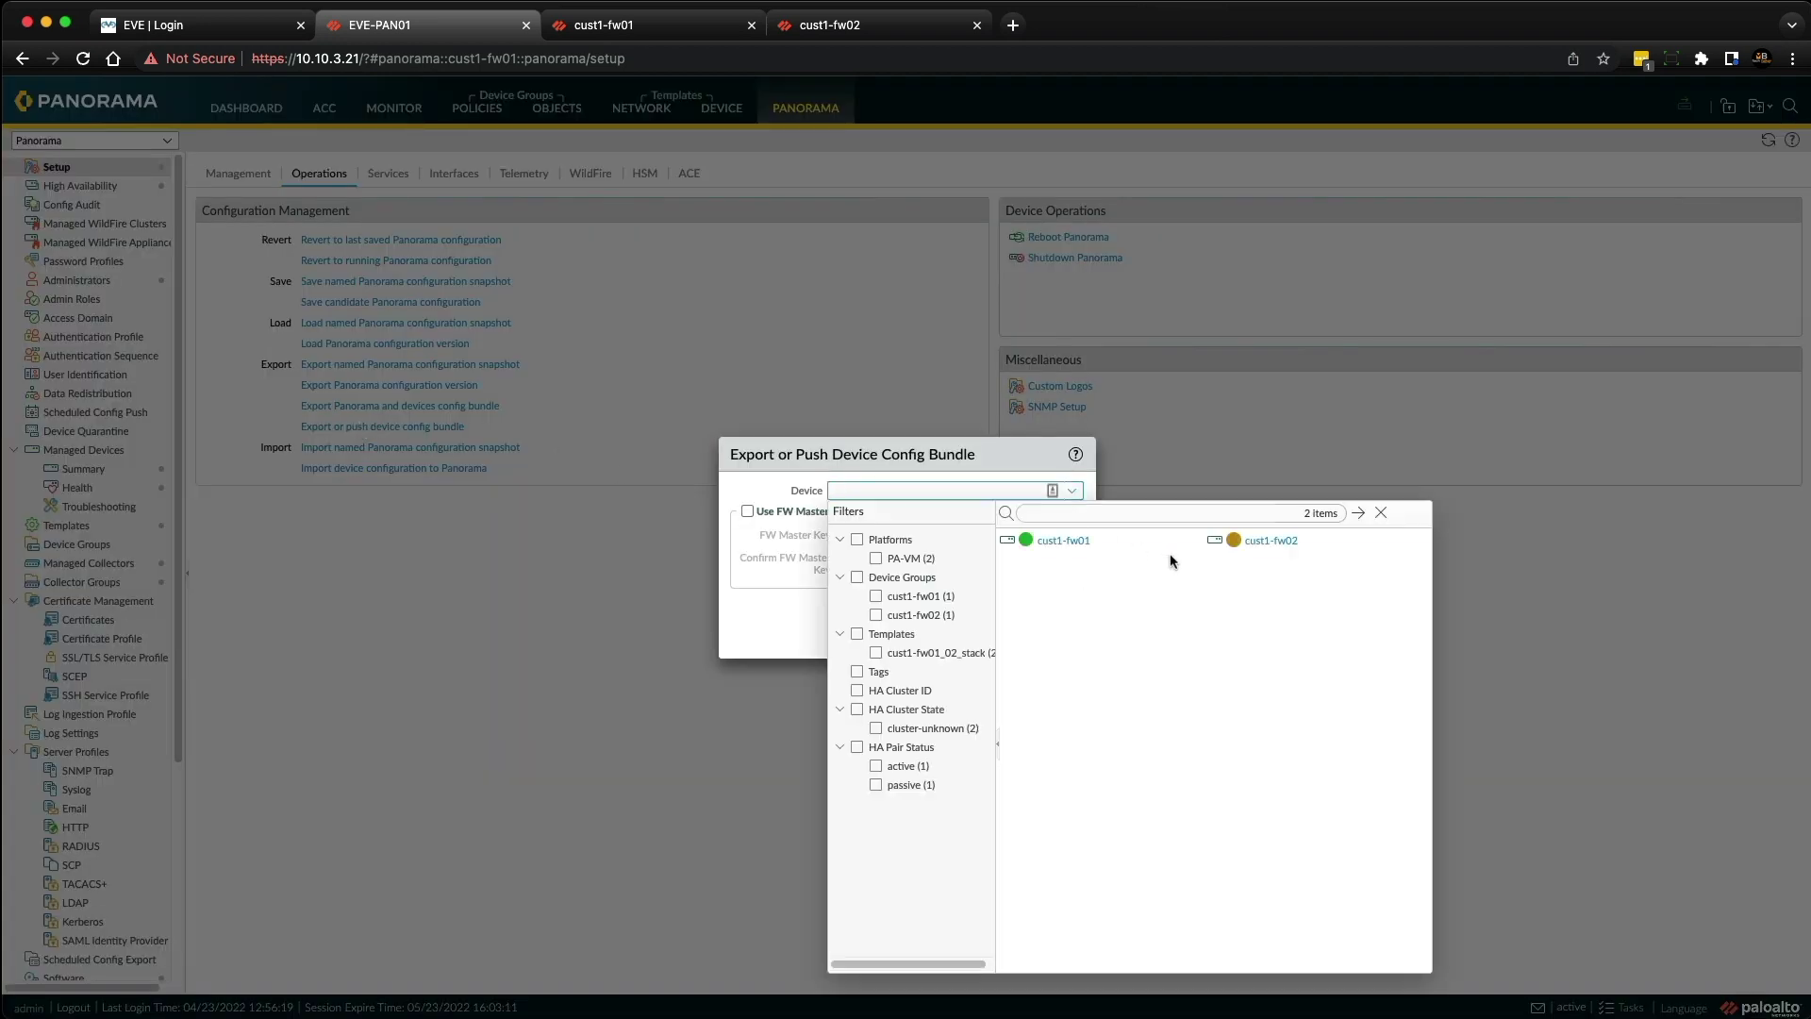
{"action": "left_click", "coordinate": [1243, 547]}
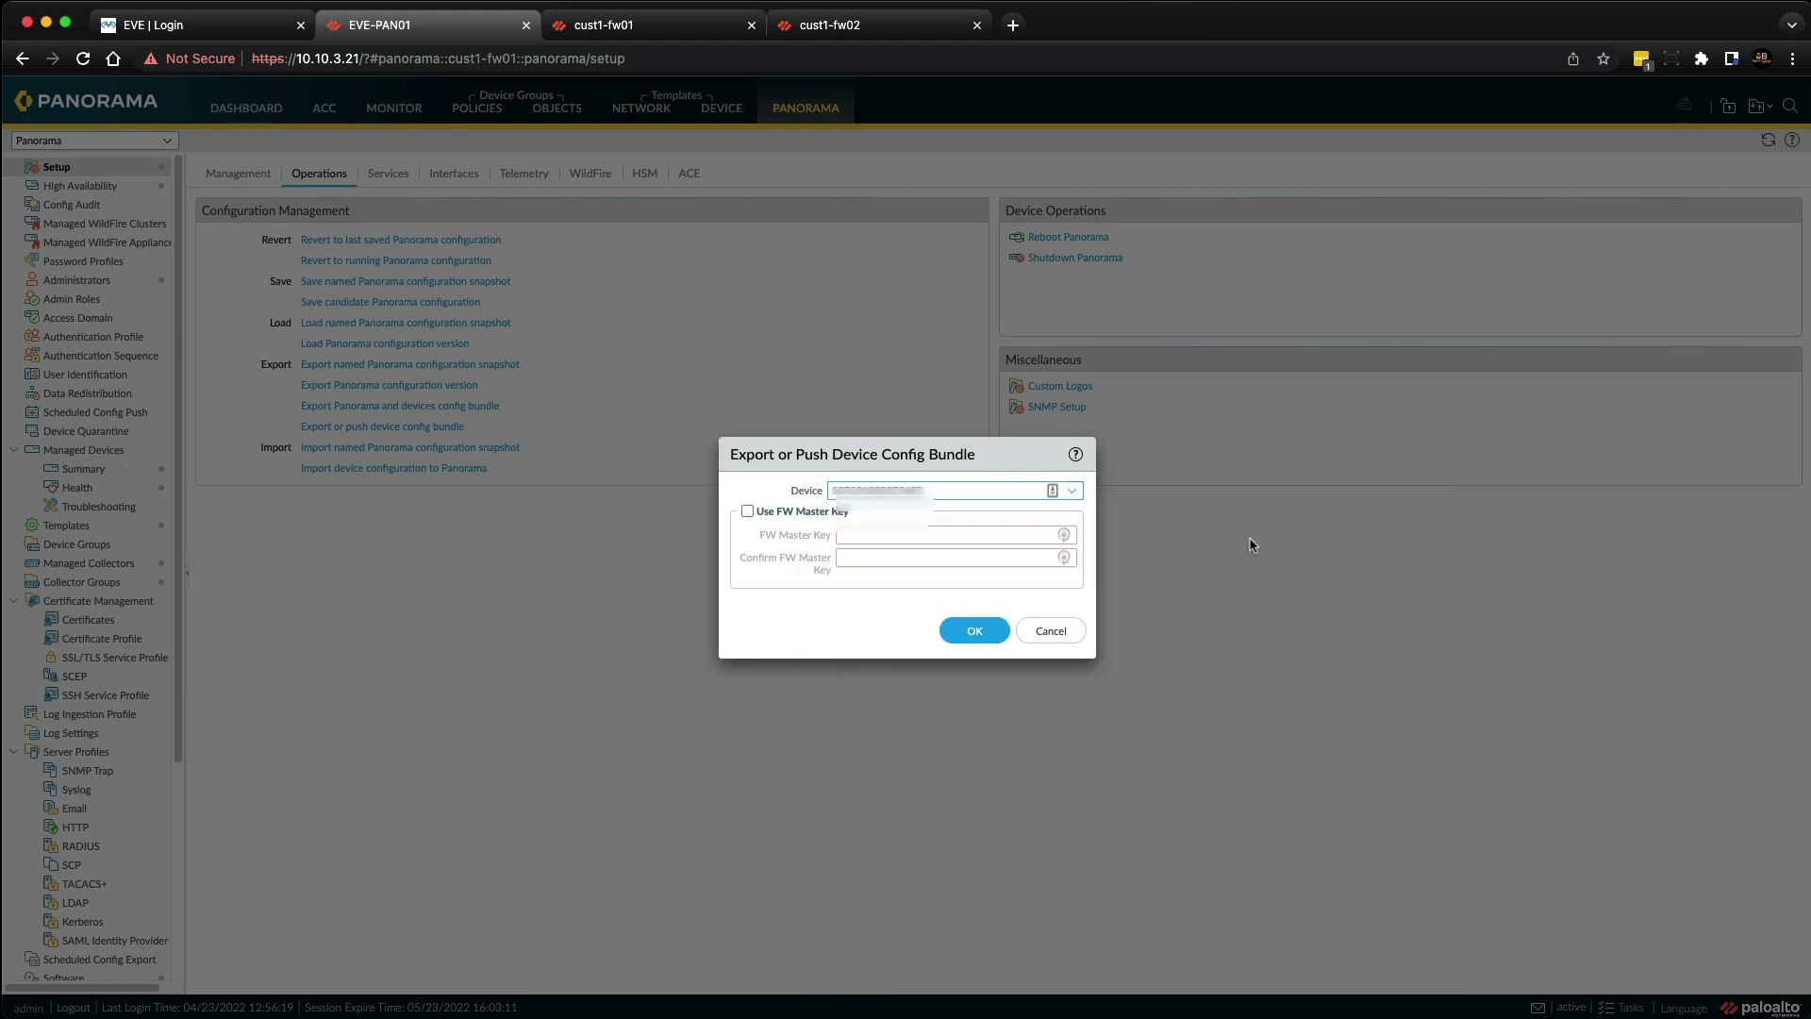
{"action": "left_click", "coordinate": [976, 630]}
{"action": "left_click", "coordinate": [831, 606]}
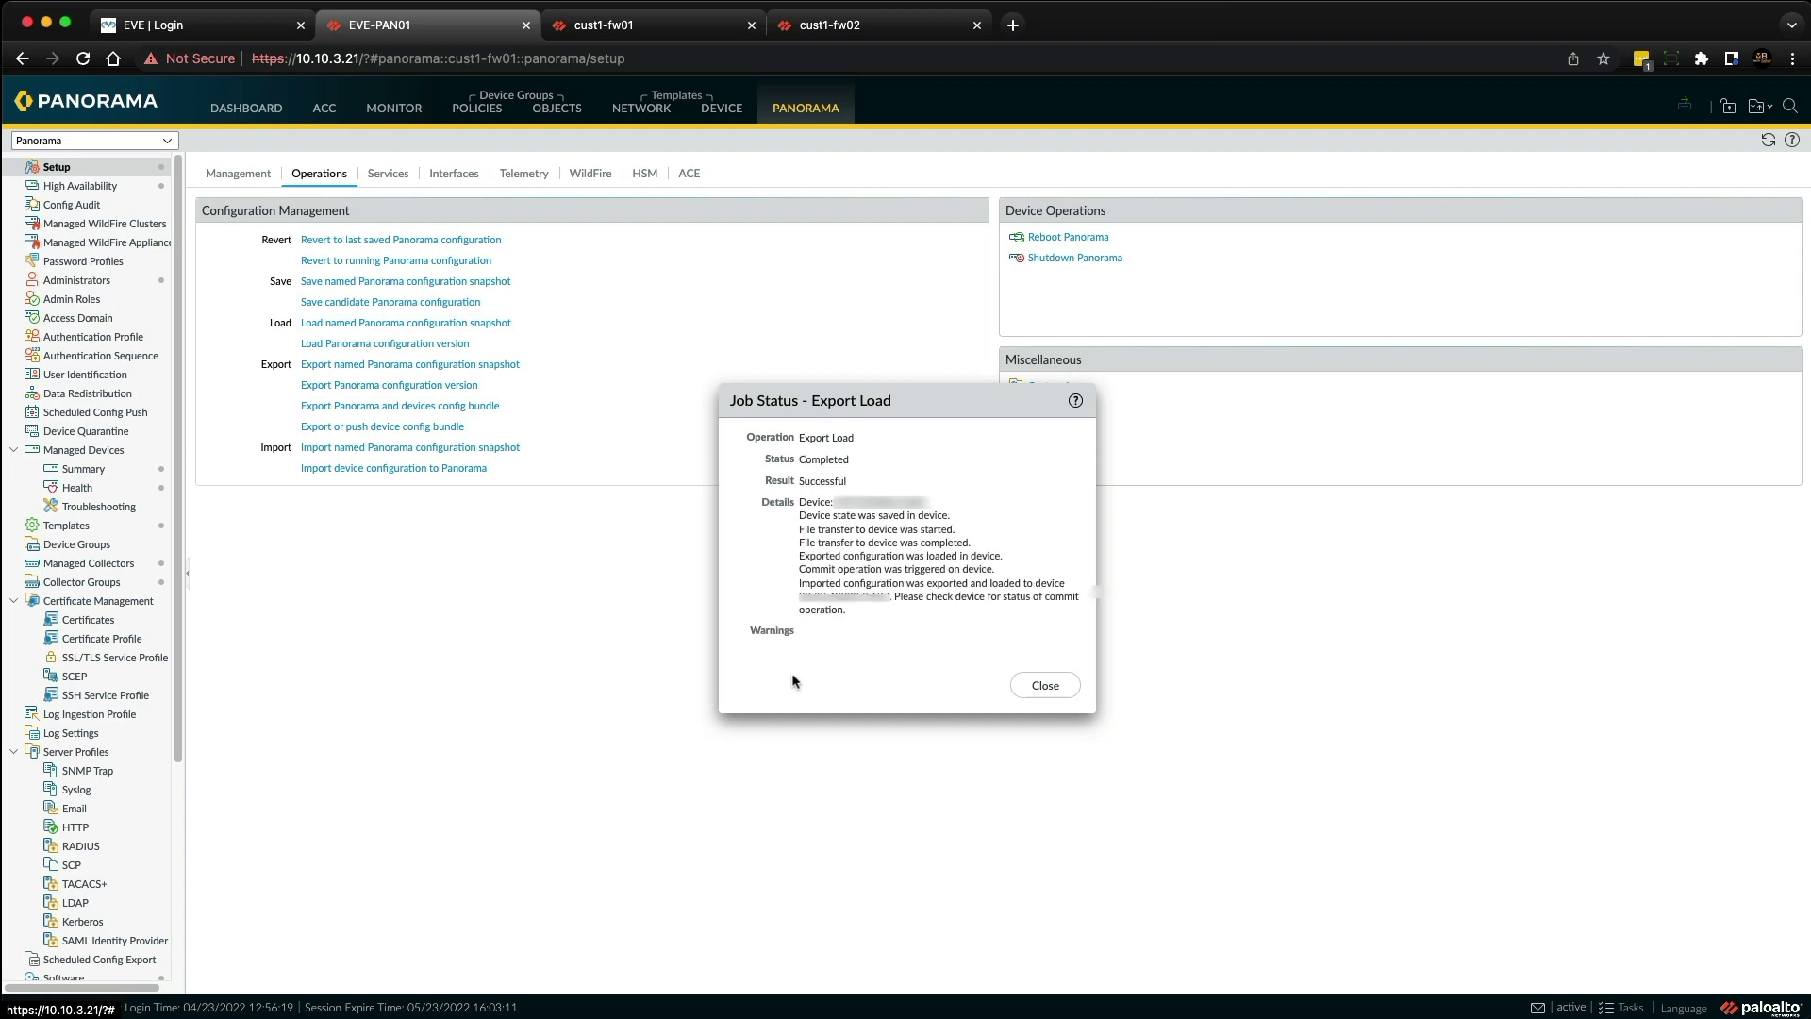
{"action": "left_click", "coordinate": [1045, 684]}
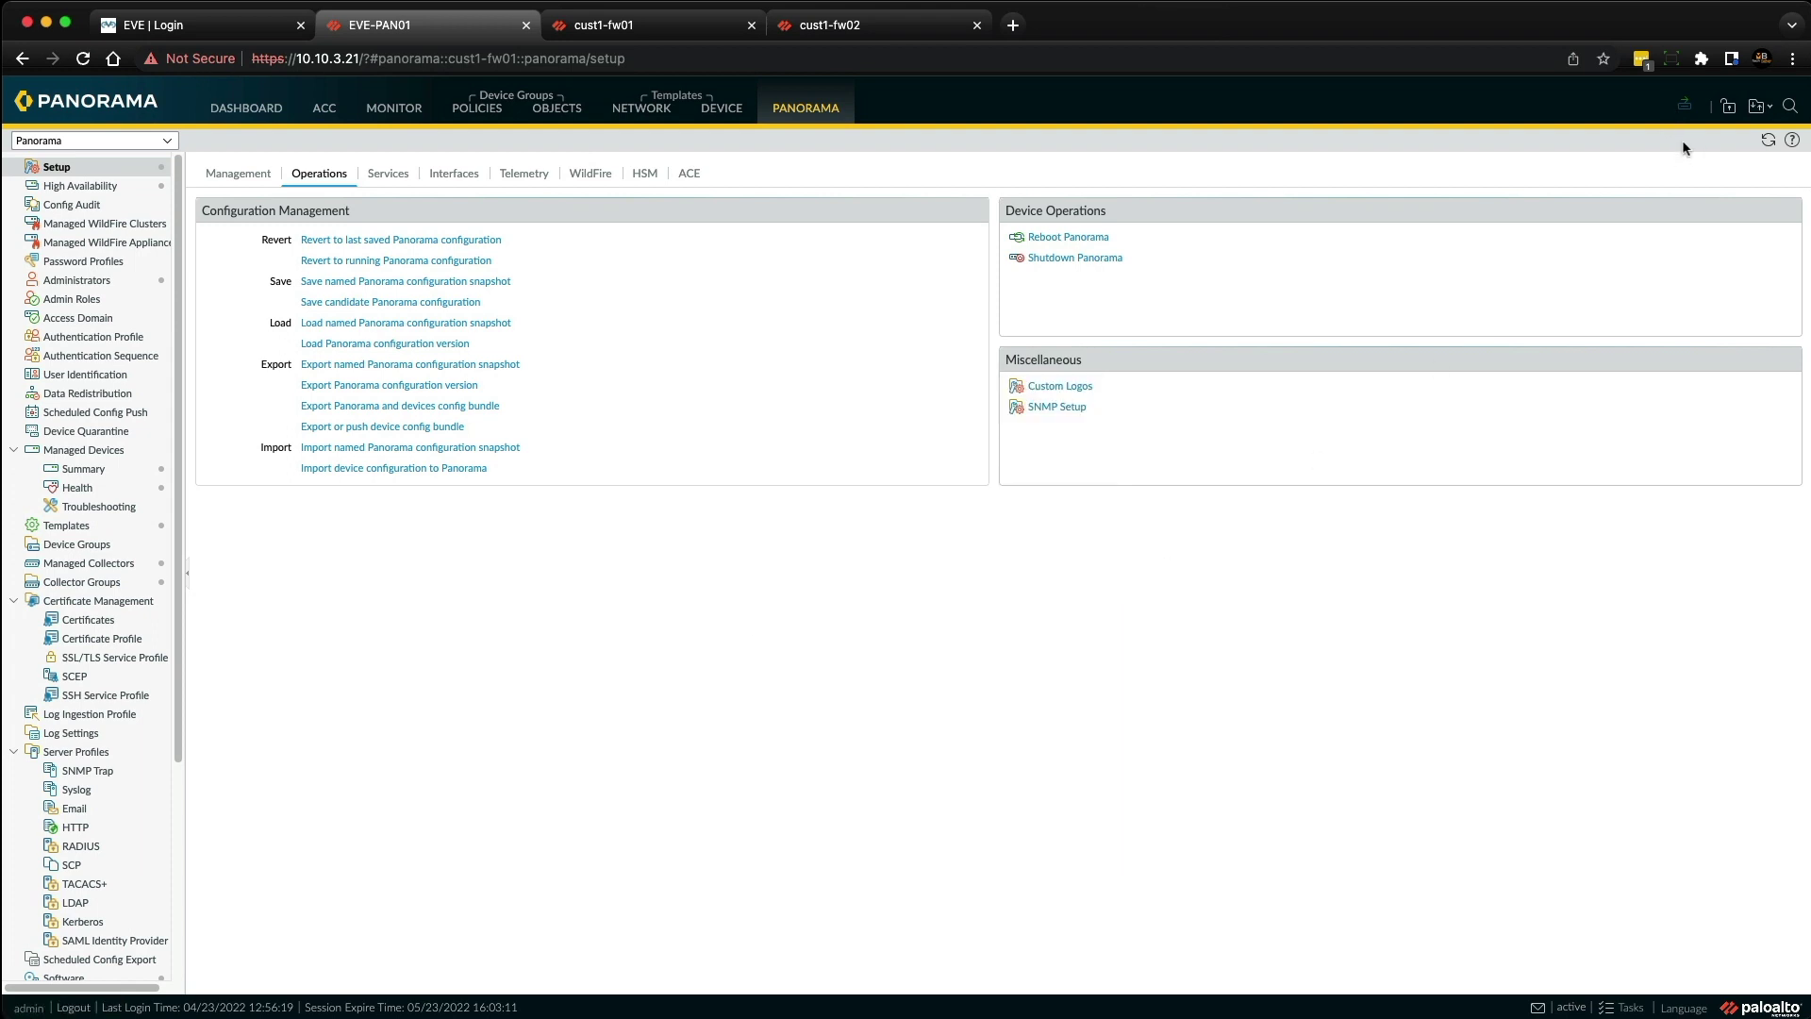
Step: Push the device groups cust1-fw01 and cust1-fw02 and the template stack cust1-fw01_02_stack to both firewalls
{"action": "left_click", "coordinate": [1685, 108]}
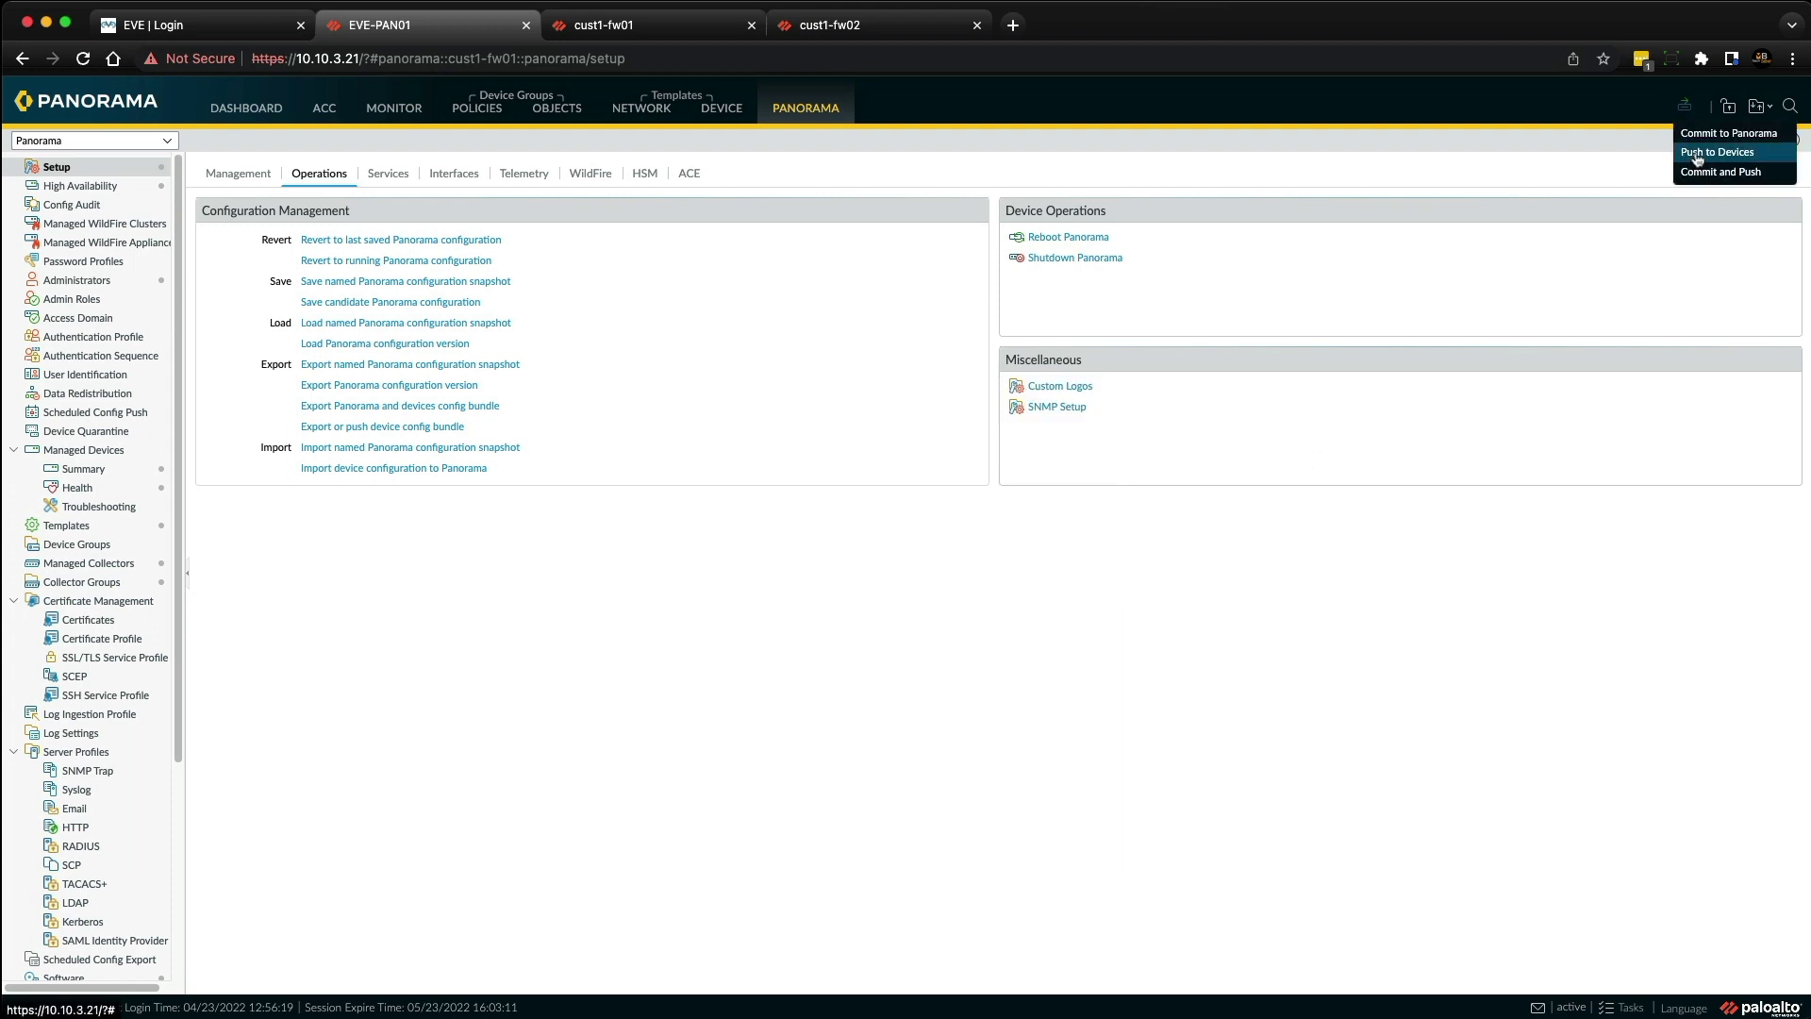
{"action": "left_click", "coordinate": [1697, 154]}
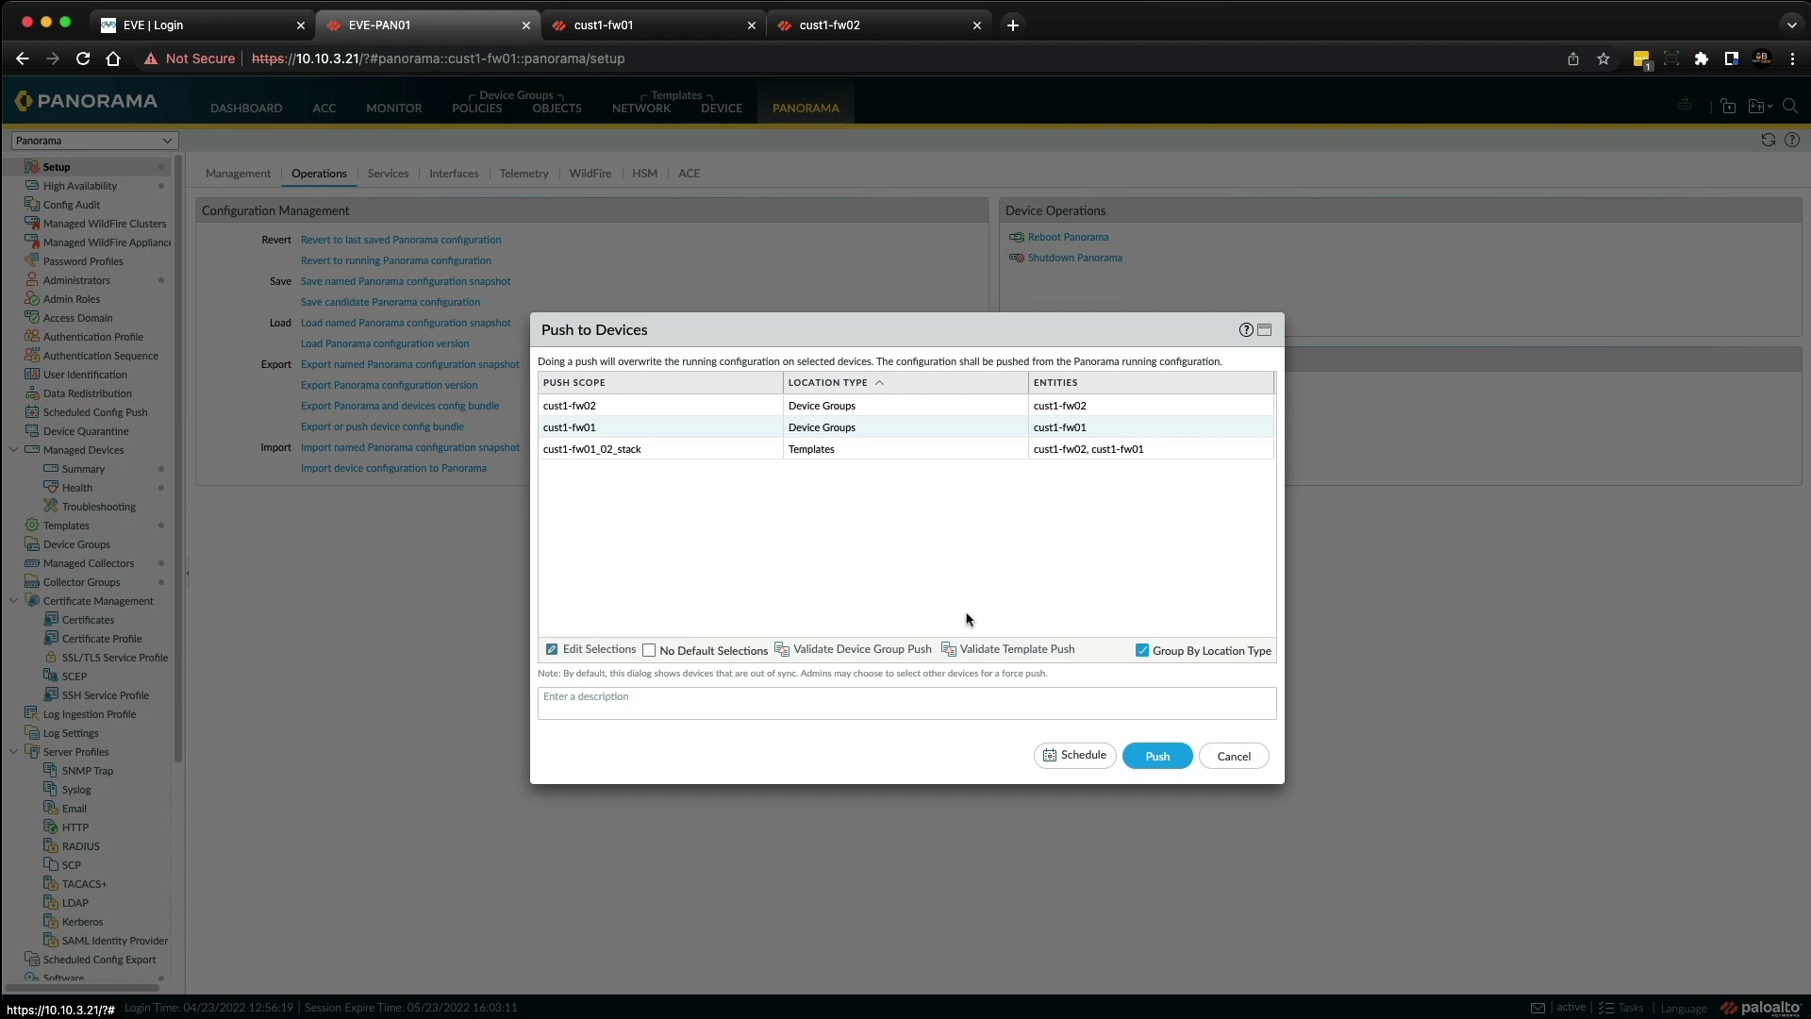
{"action": "left_click", "coordinate": [1157, 755]}
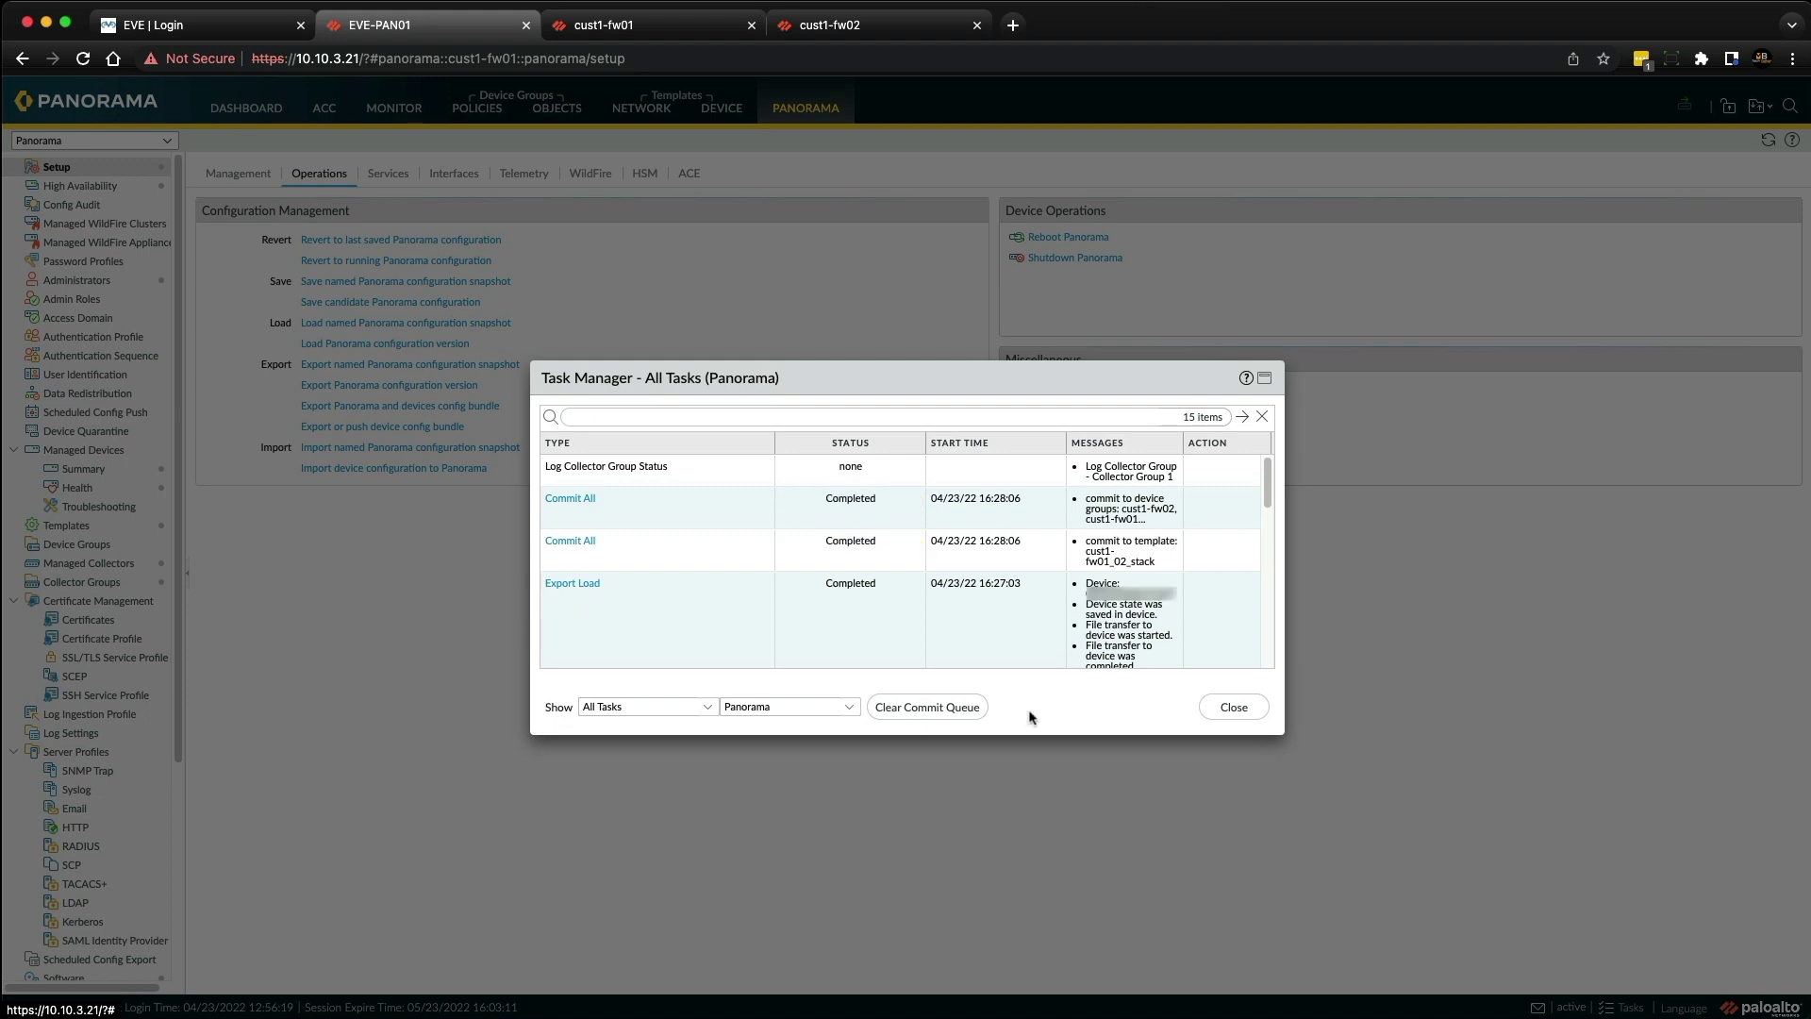
{"action": "left_click", "coordinate": [1233, 708]}
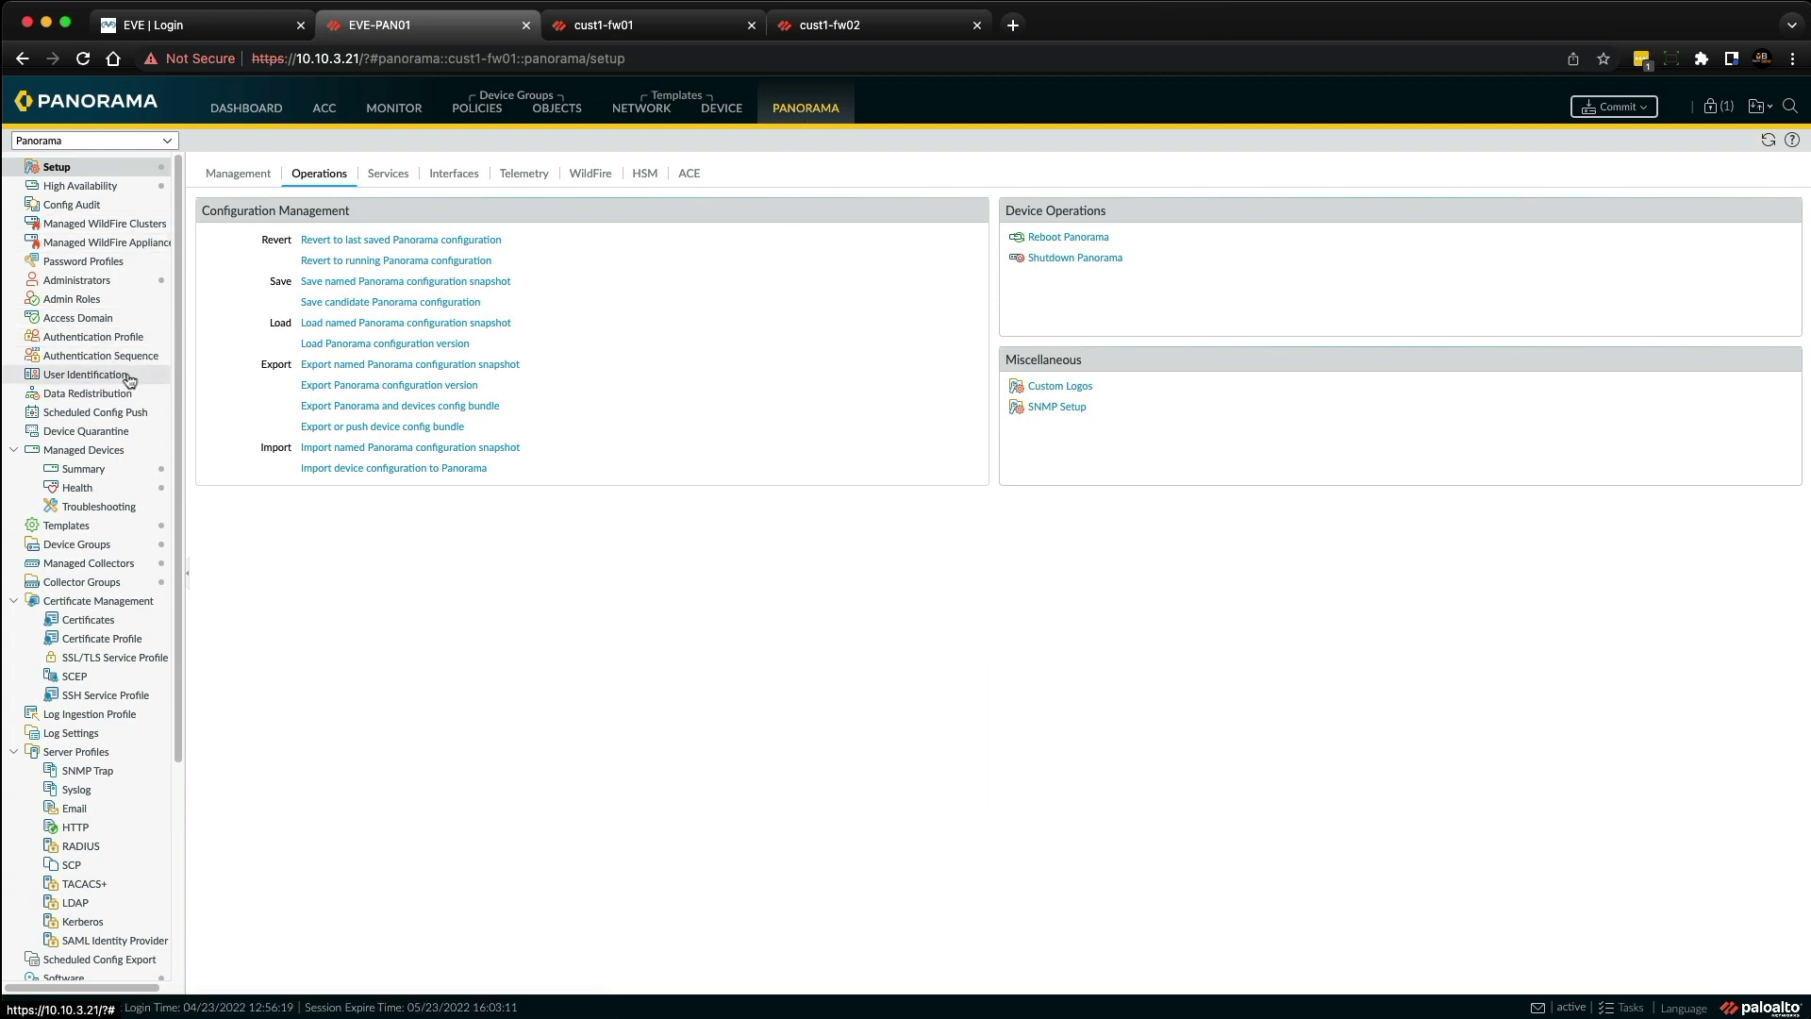
Step: Remove the firewall cust1-fw02 from the device group cust1-fw02 and delete that device group
{"action": "left_click", "coordinate": [94, 544]}
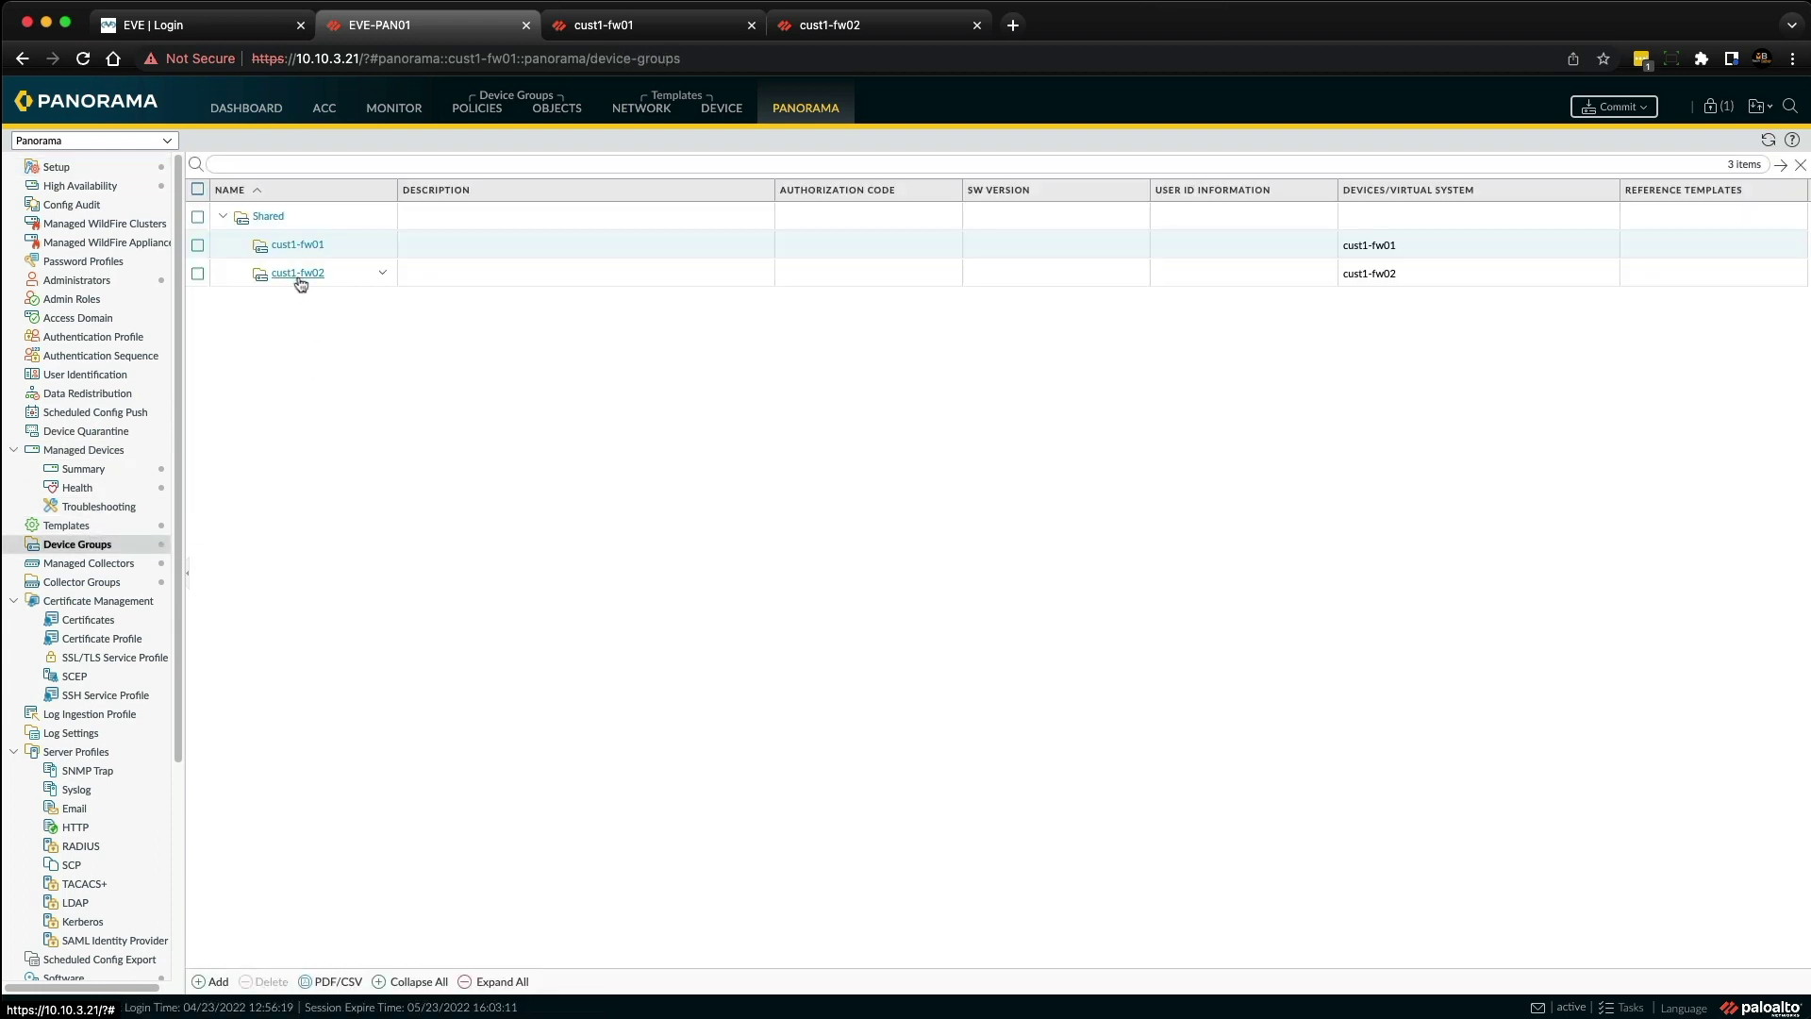
{"action": "left_click", "coordinate": [295, 274]}
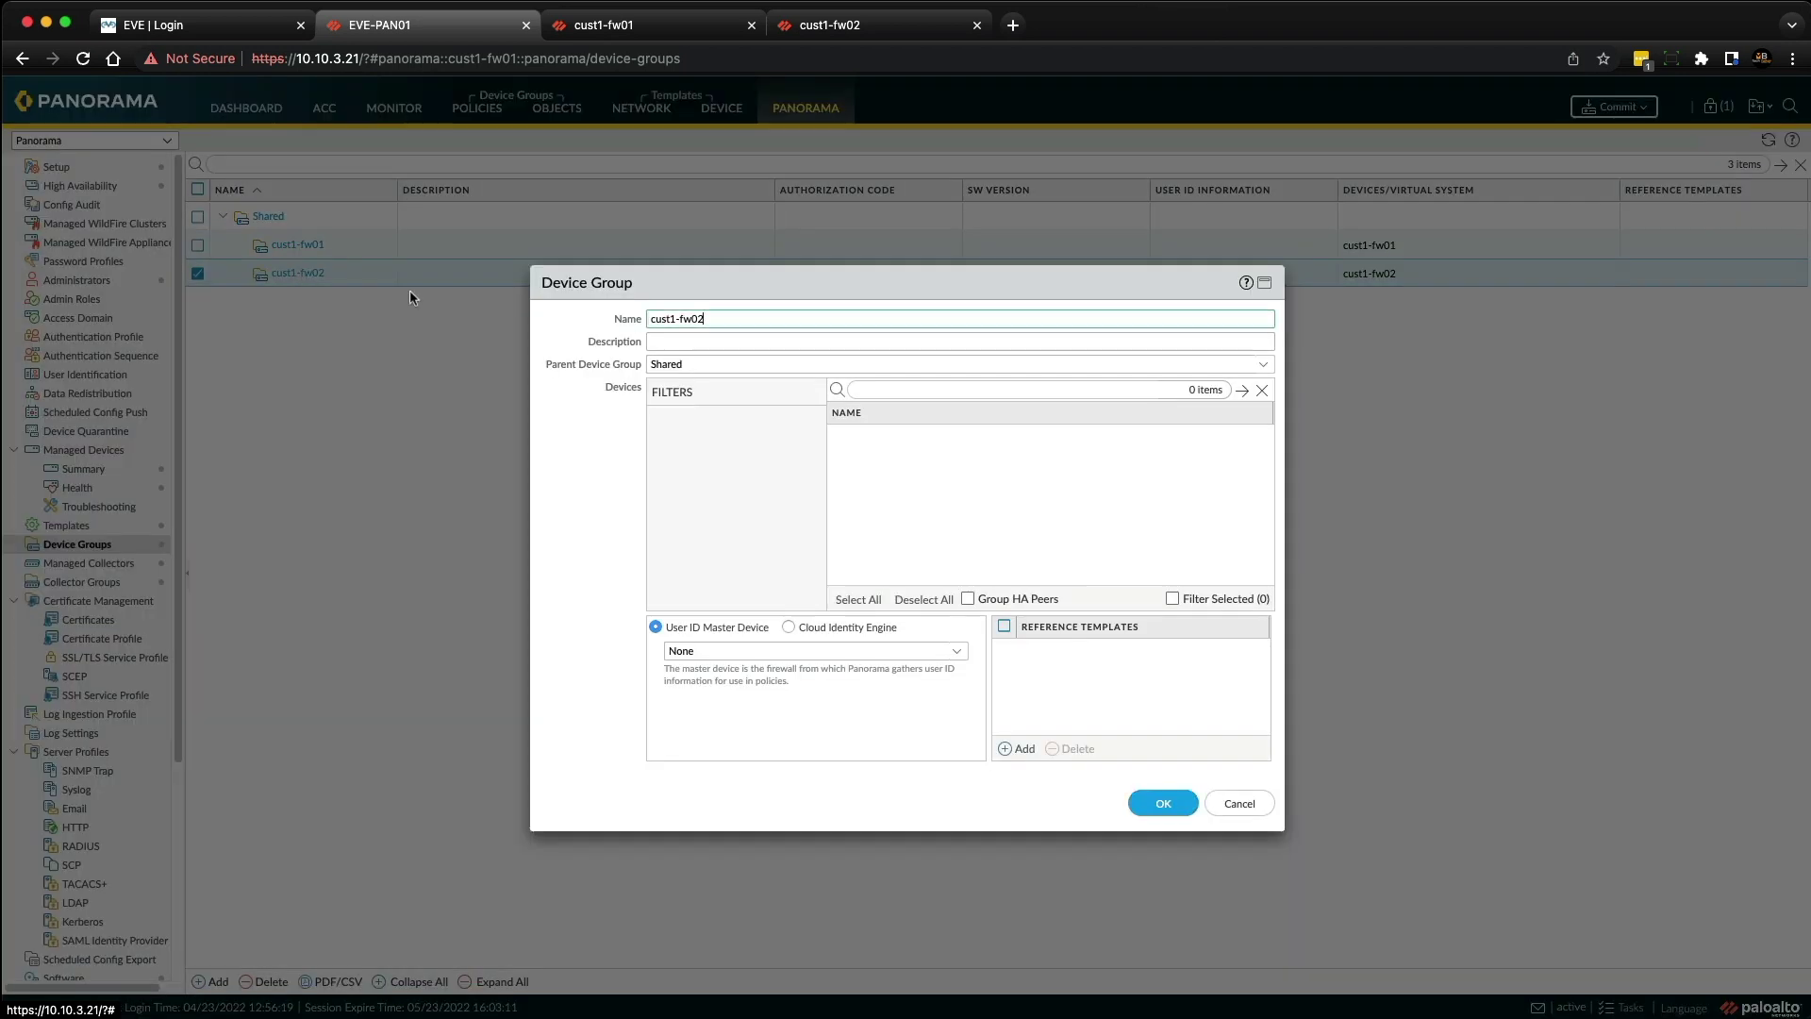
{"action": "left_click", "coordinate": [857, 435]}
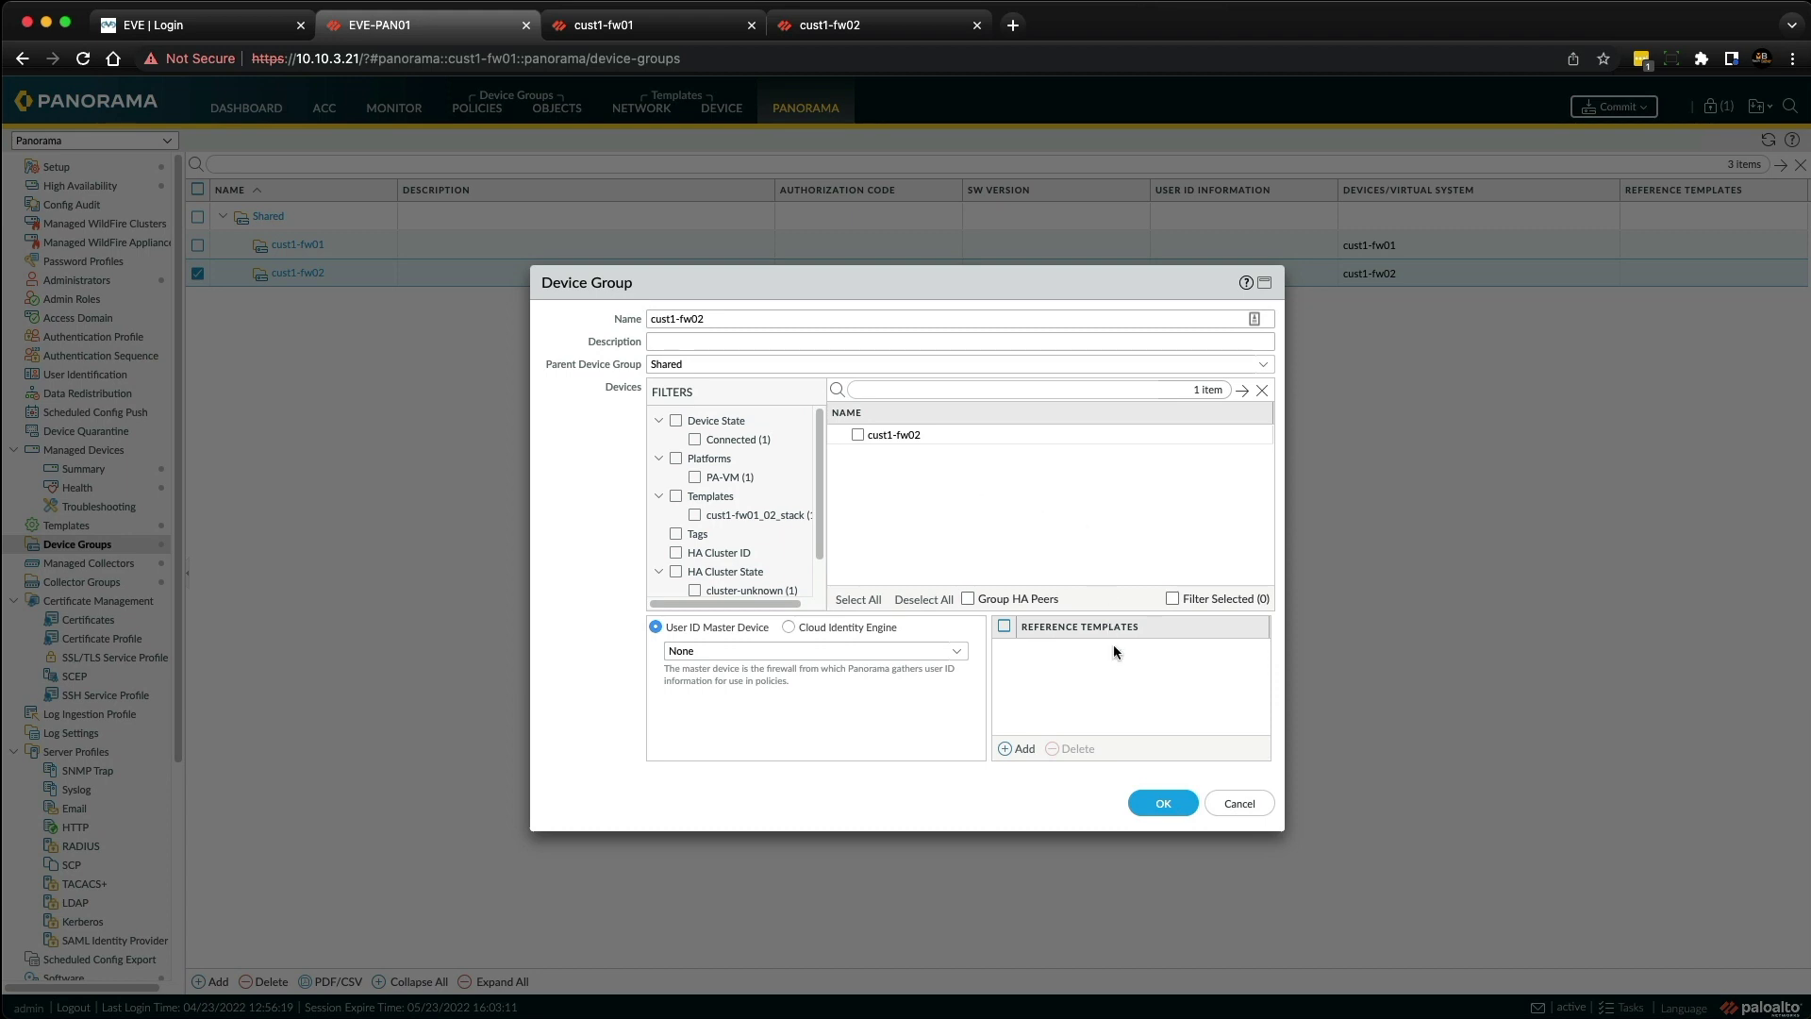
{"action": "left_click", "coordinate": [1152, 802]}
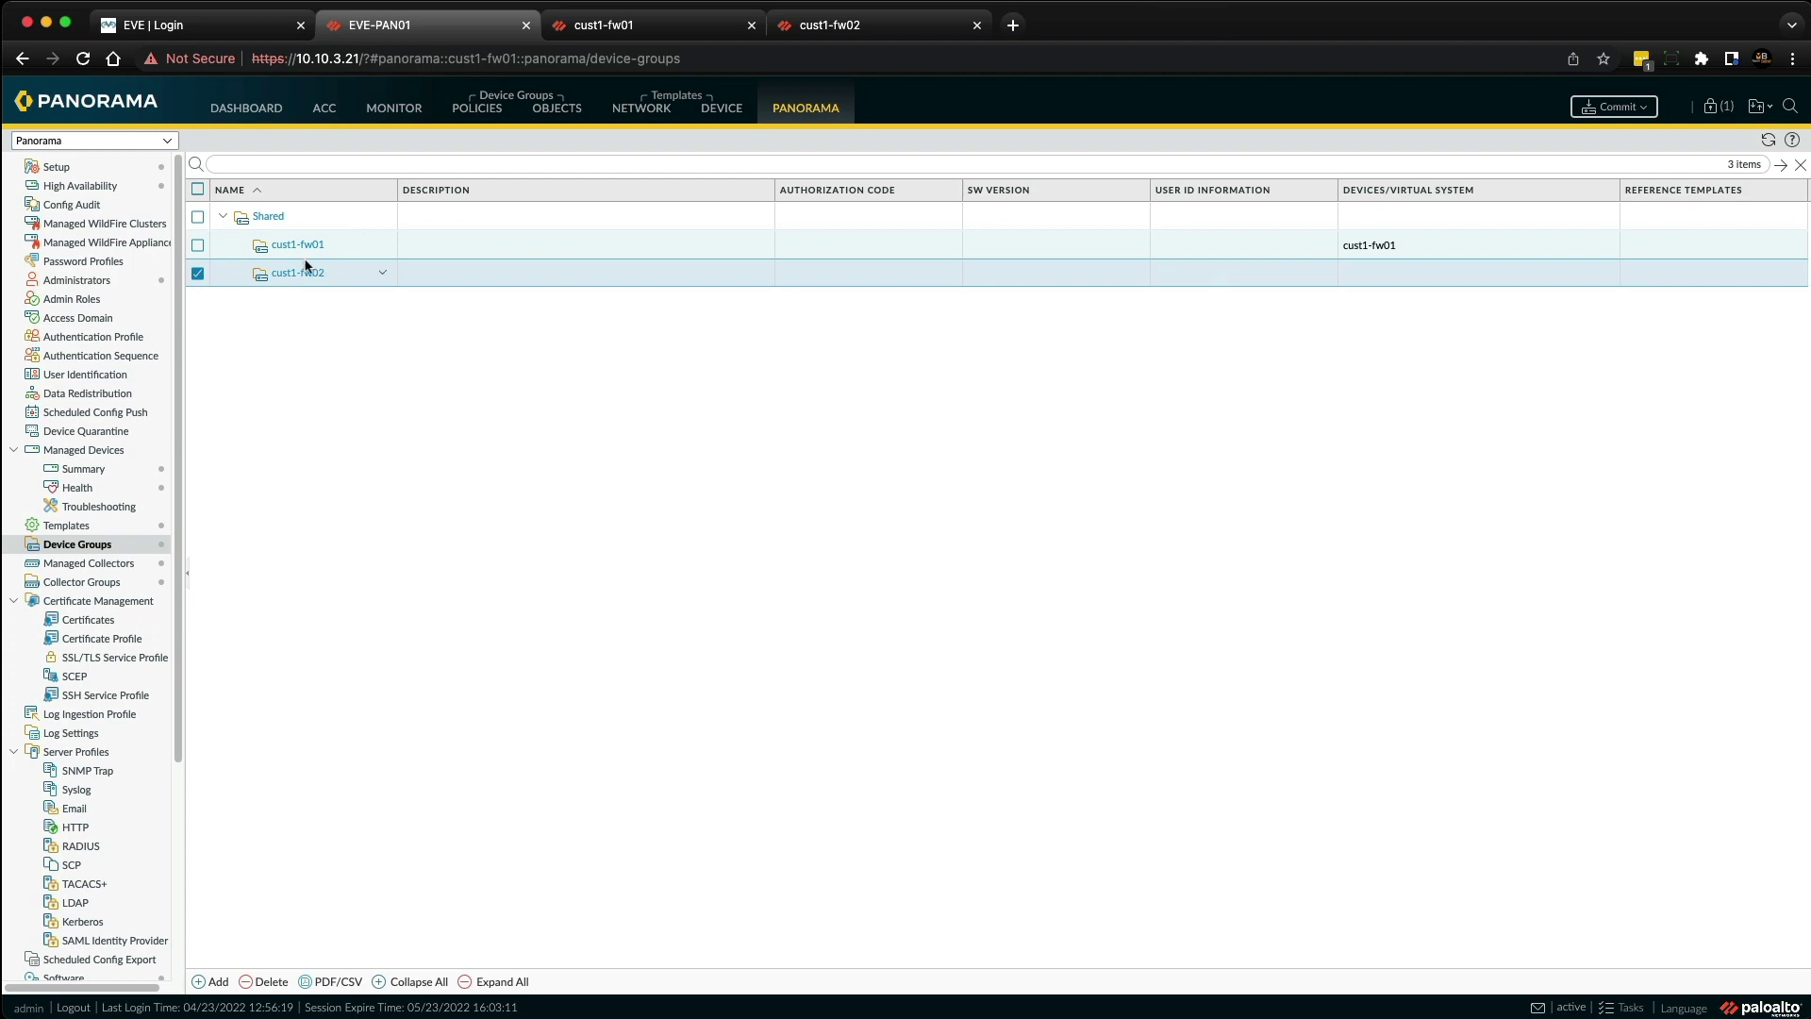
{"action": "left_click", "coordinate": [273, 985]}
{"action": "left_click", "coordinate": [867, 590]}
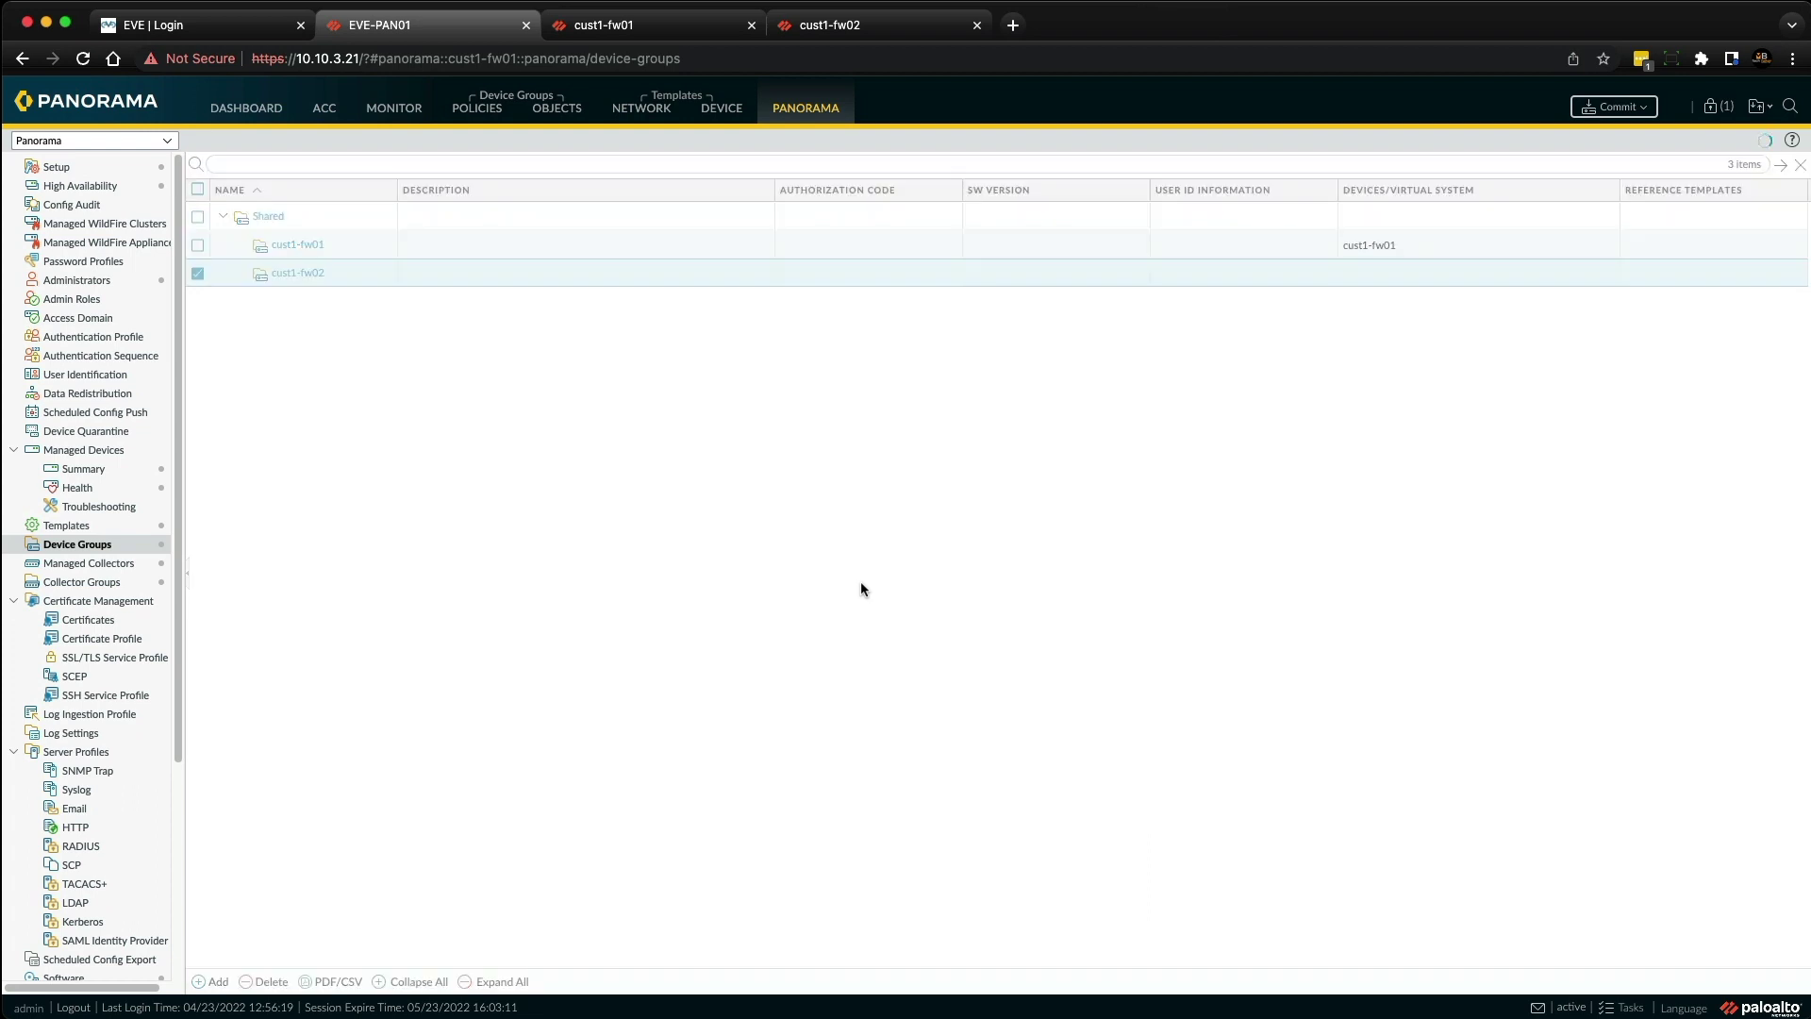
Step: Rename the device group cust1-fw01 to cust1-fw01_fw02_DG and add the firewall cust1-fw02 to it
{"action": "left_click", "coordinate": [294, 248]}
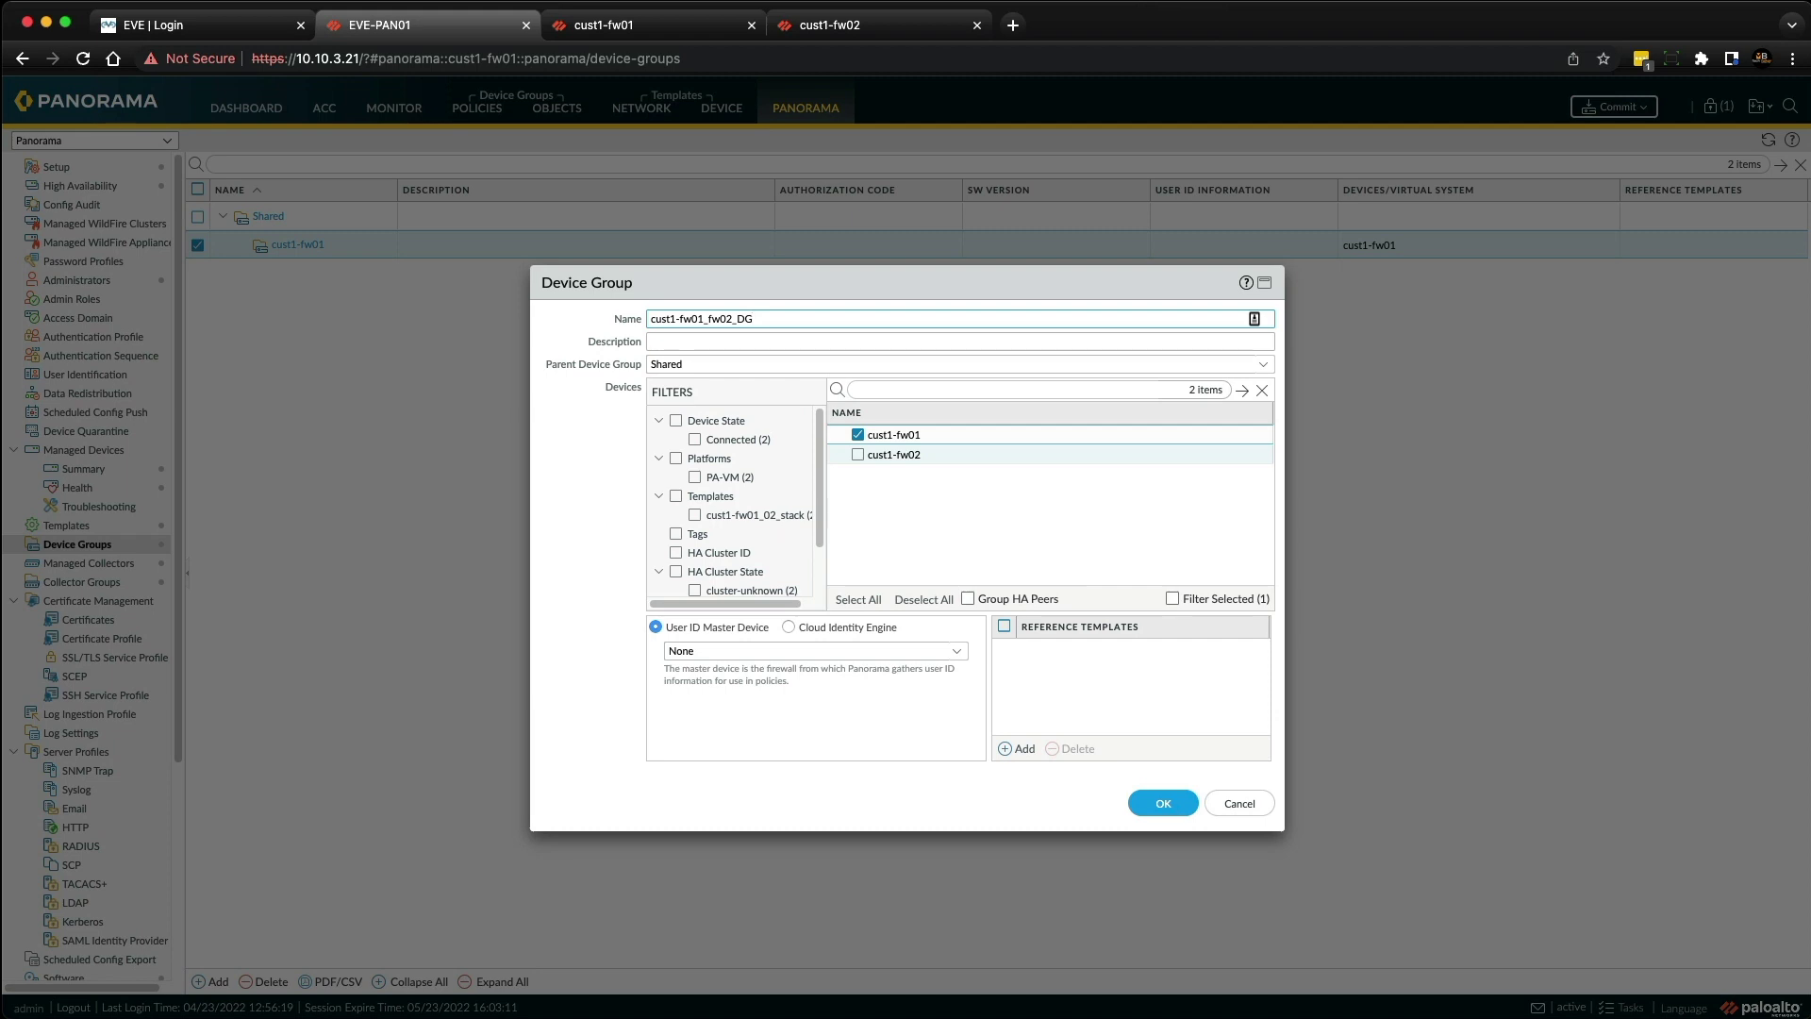
{"action": "left_click", "coordinate": [857, 456]}
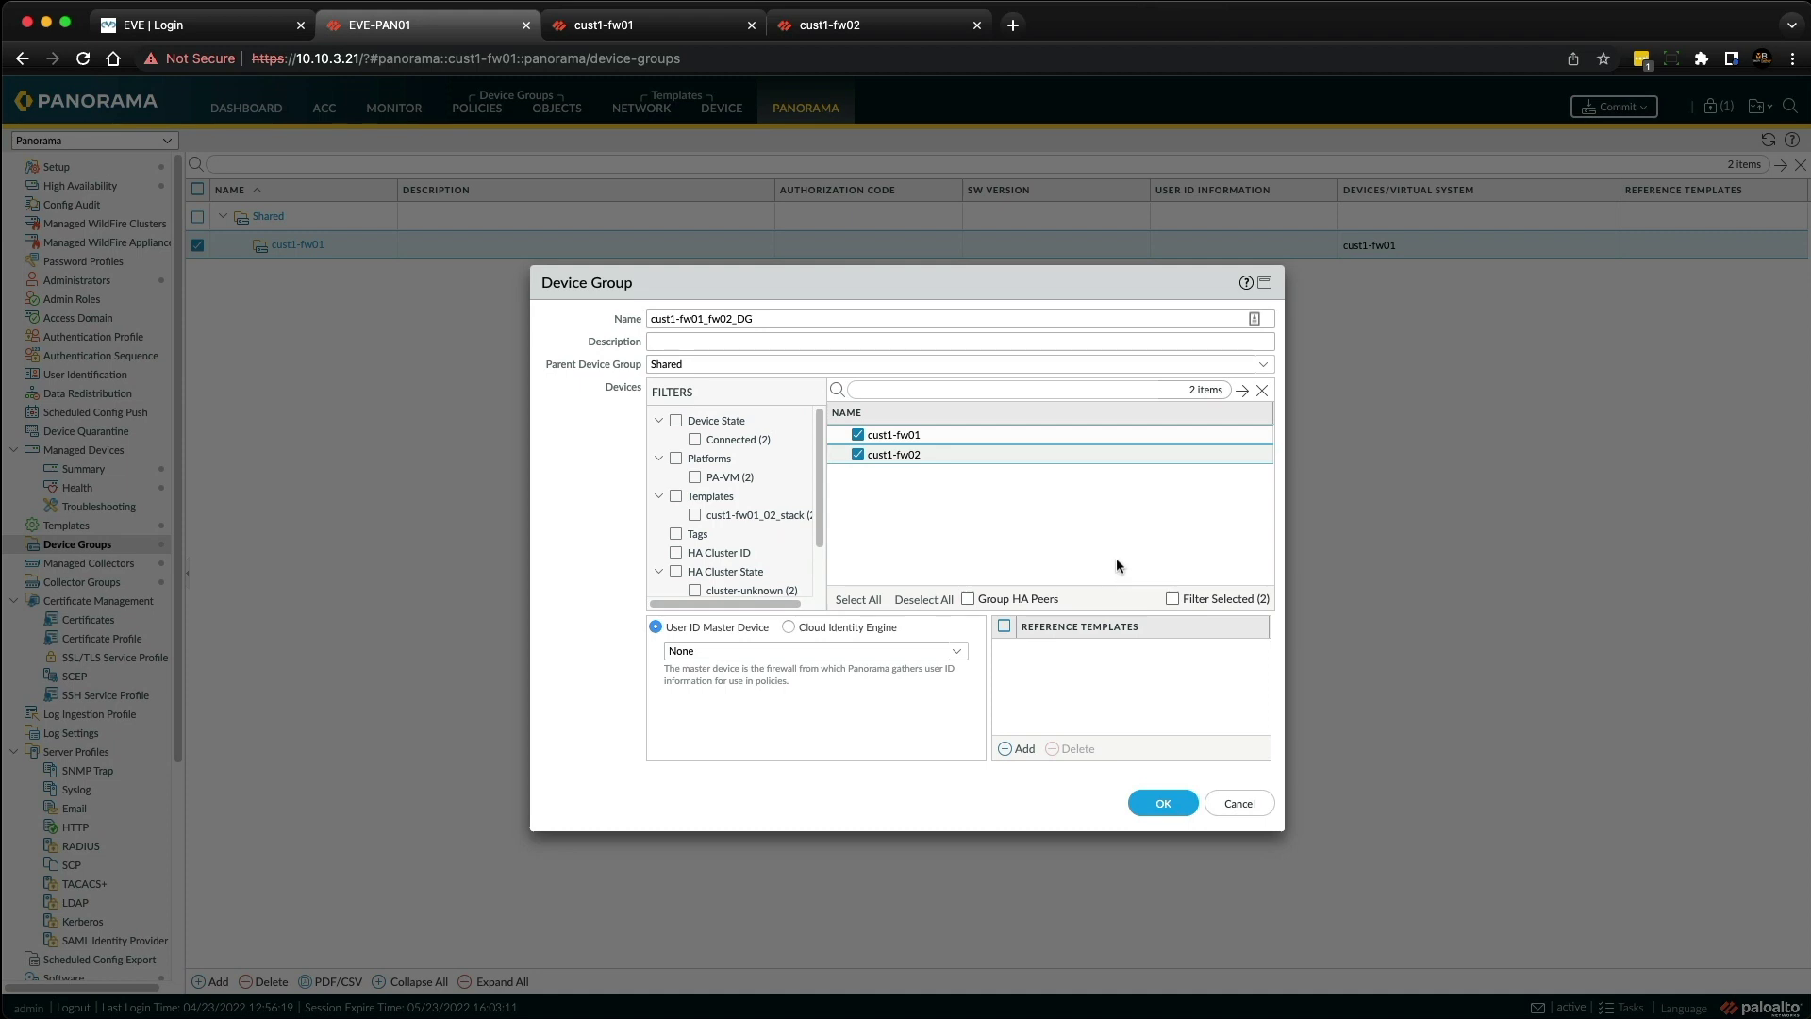
{"action": "left_click", "coordinate": [1179, 803]}
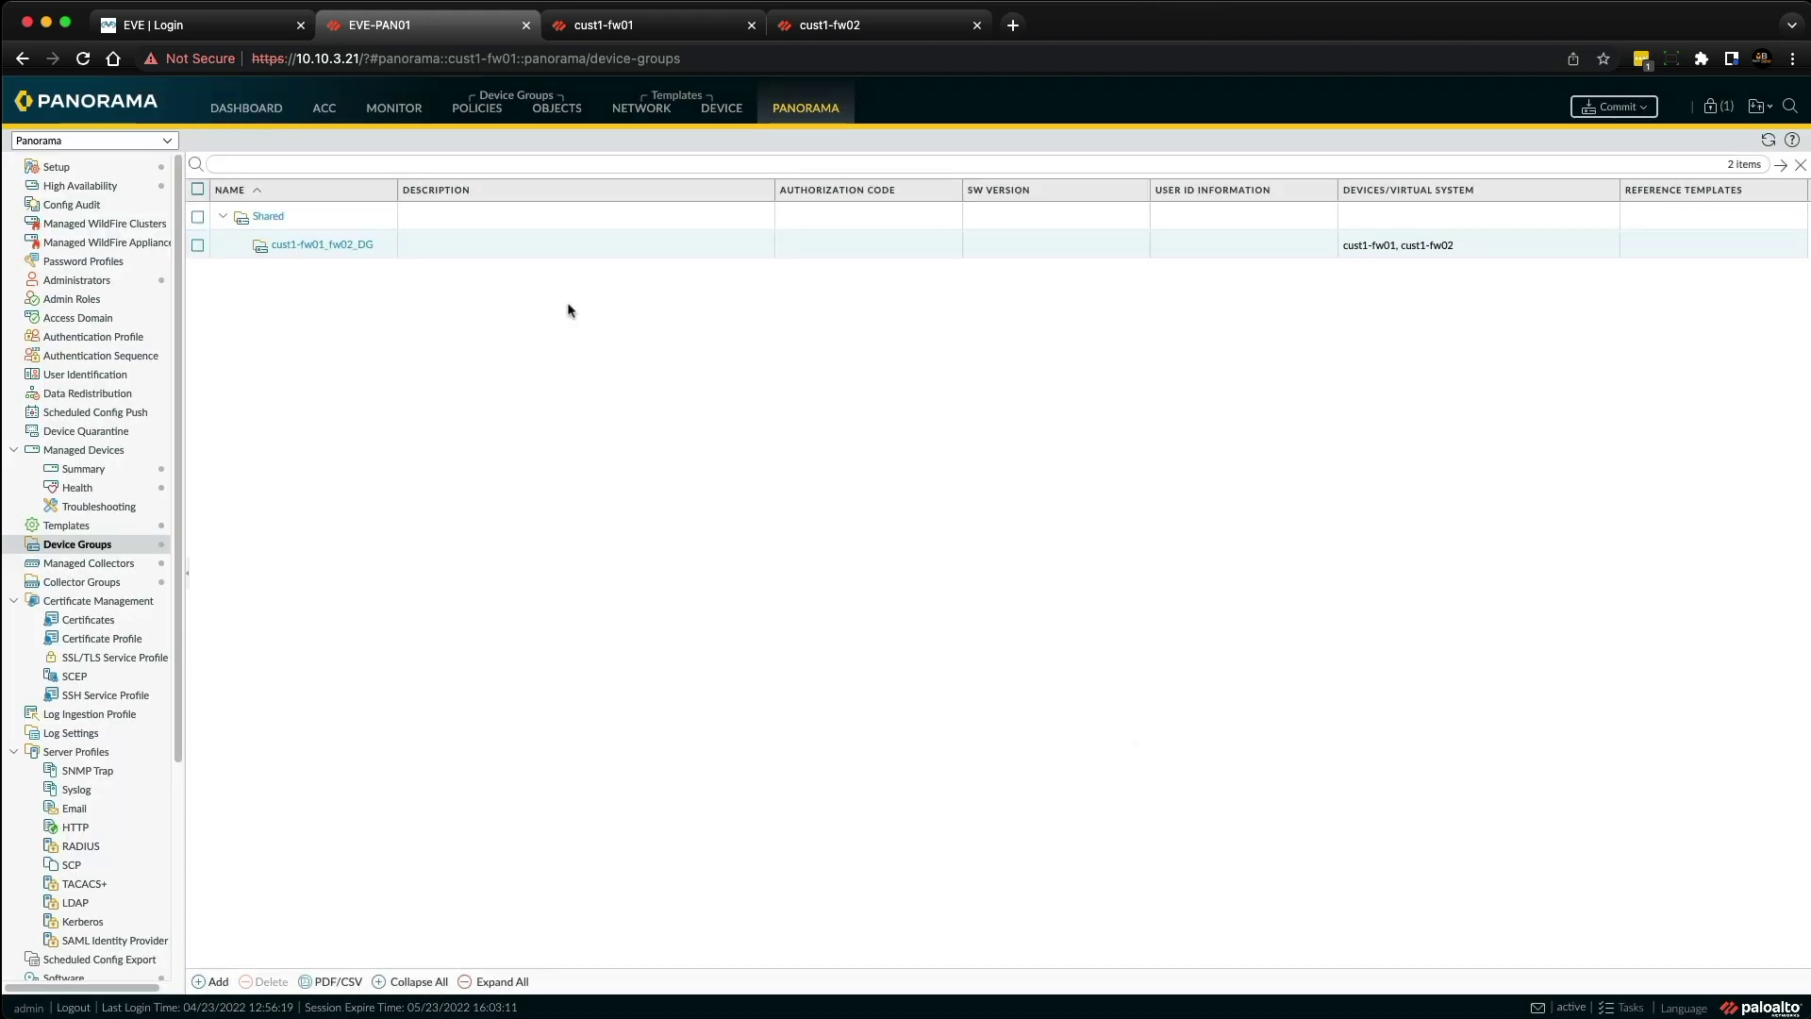
Step: View the security post rules of the device group cust1-fw01_fw02_DG
{"action": "left_click", "coordinate": [477, 106]}
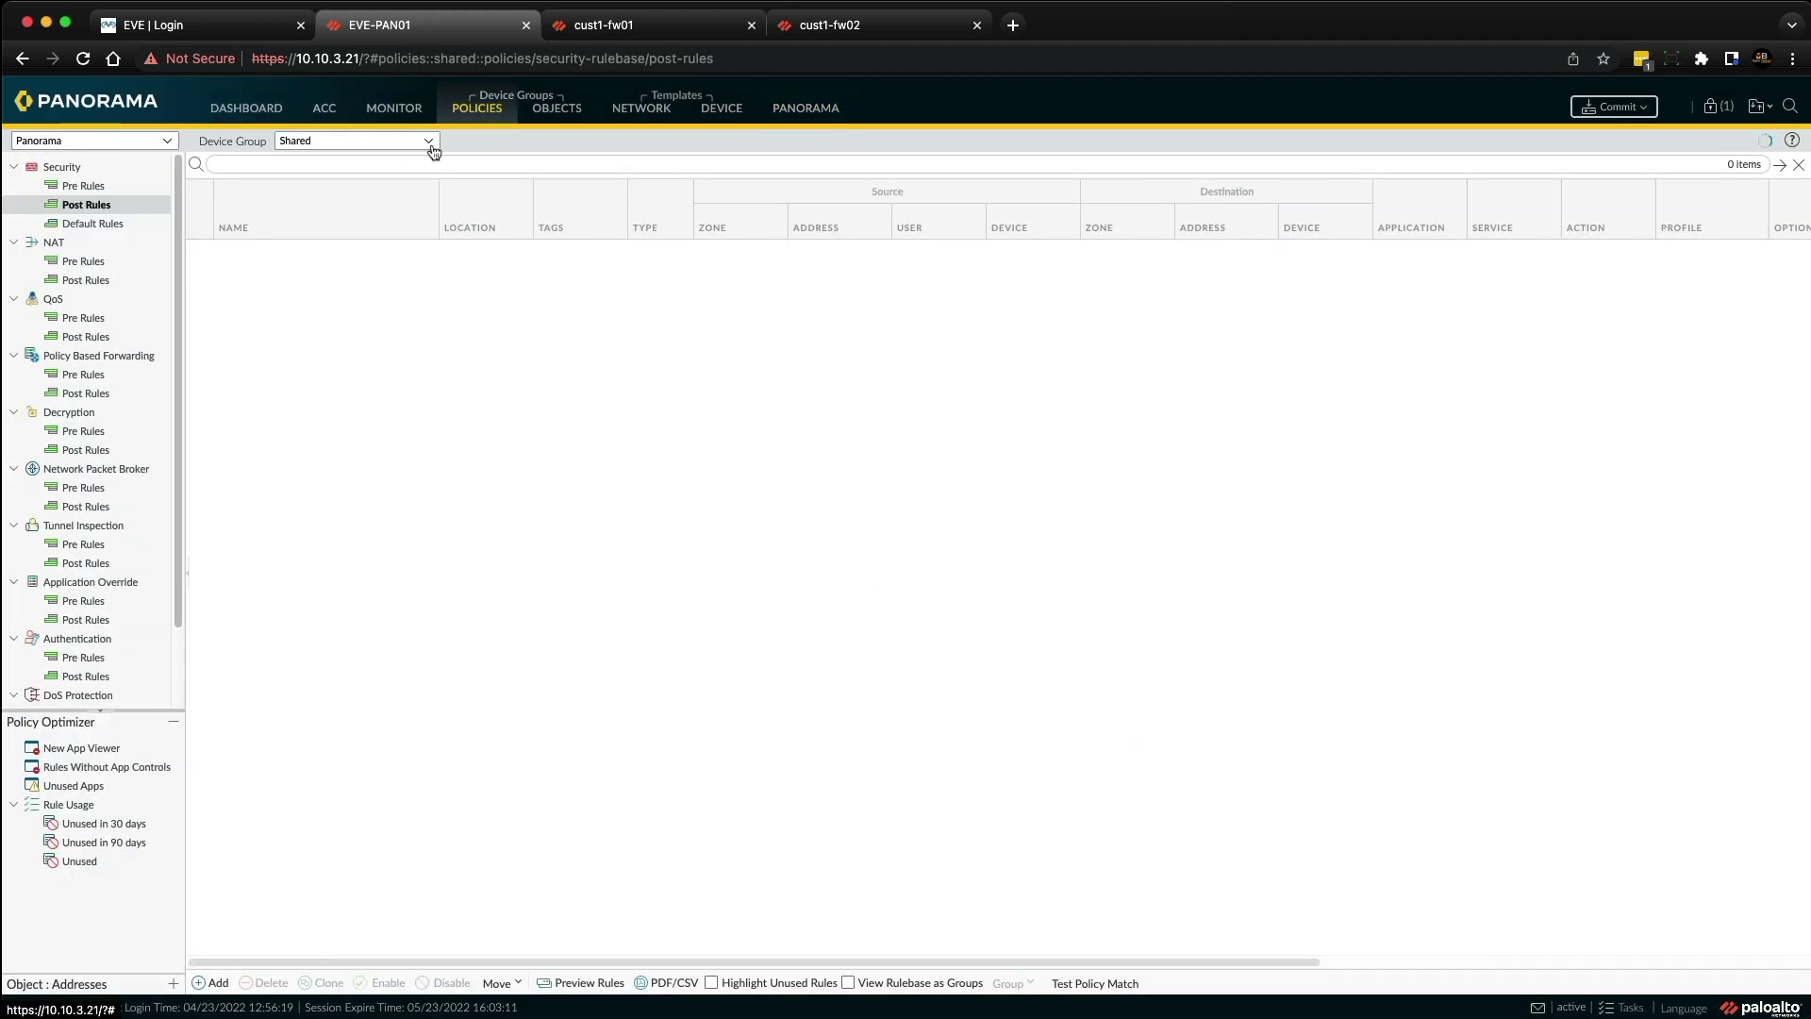
{"action": "left_click", "coordinate": [432, 143]}
{"action": "left_click", "coordinate": [382, 187]}
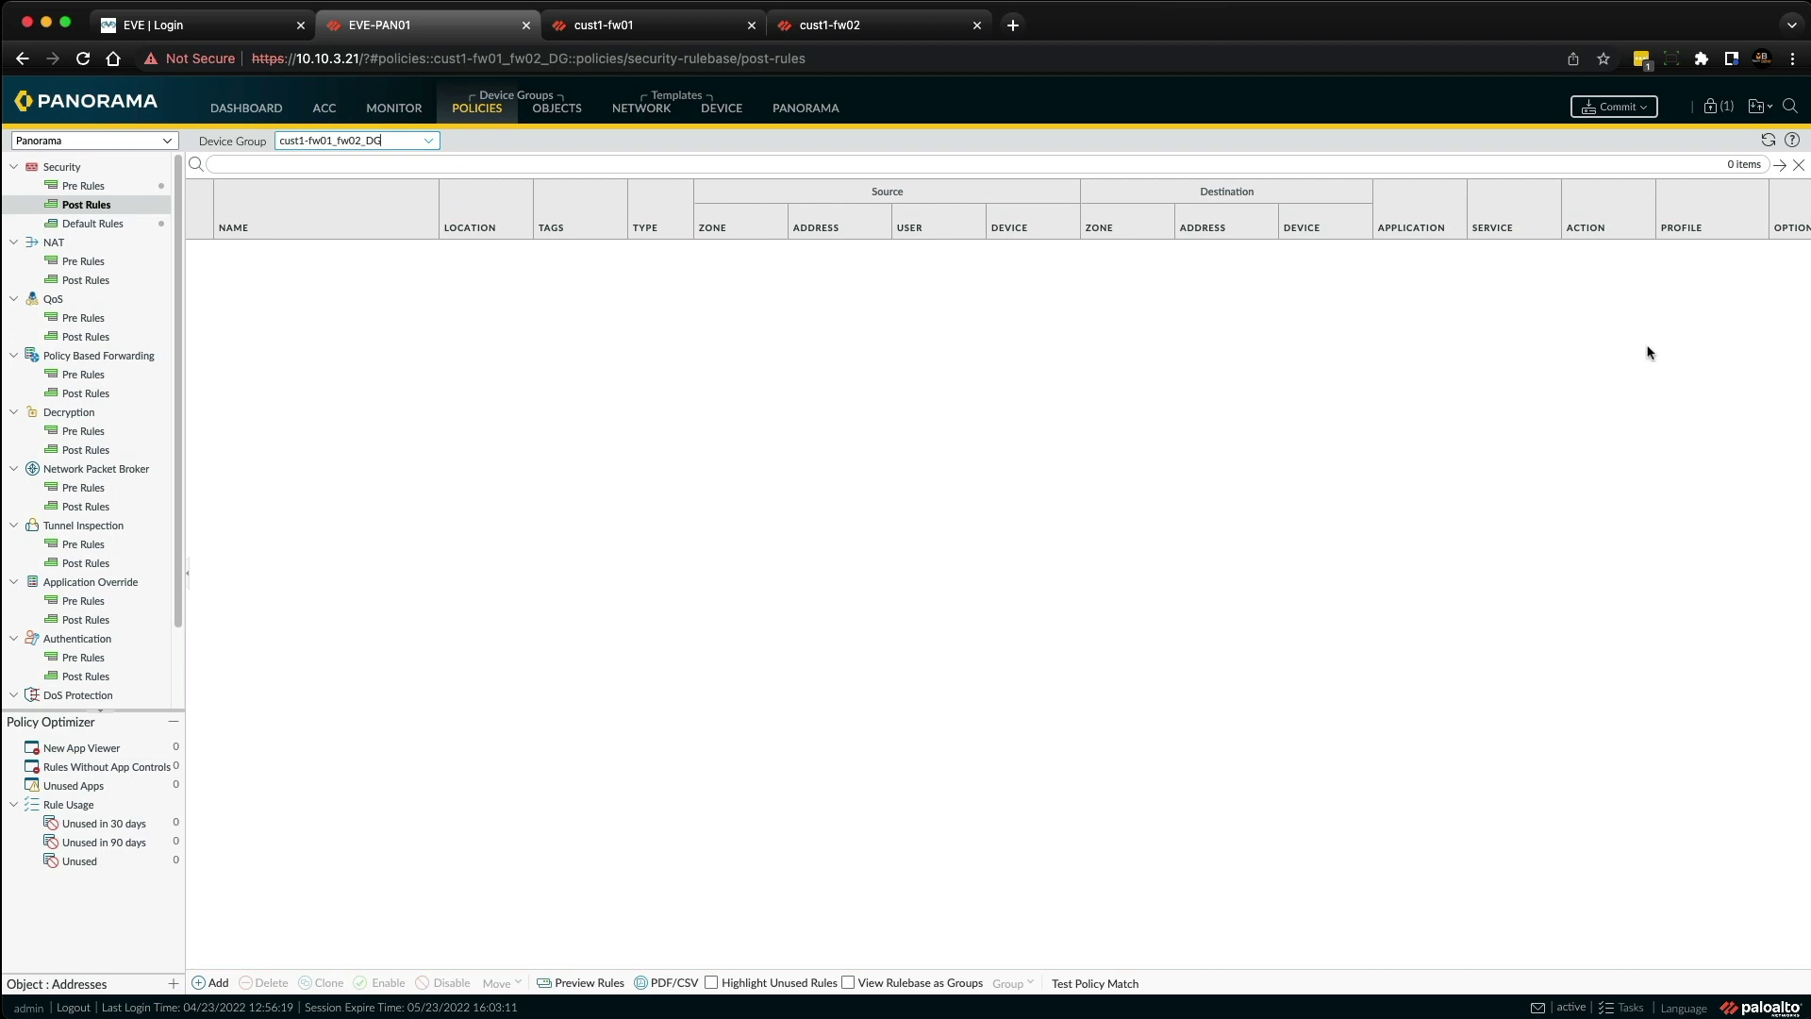
Step: Commit all changes to Panorama and push them to the managed firewalls
{"action": "left_click", "coordinate": [1622, 114]}
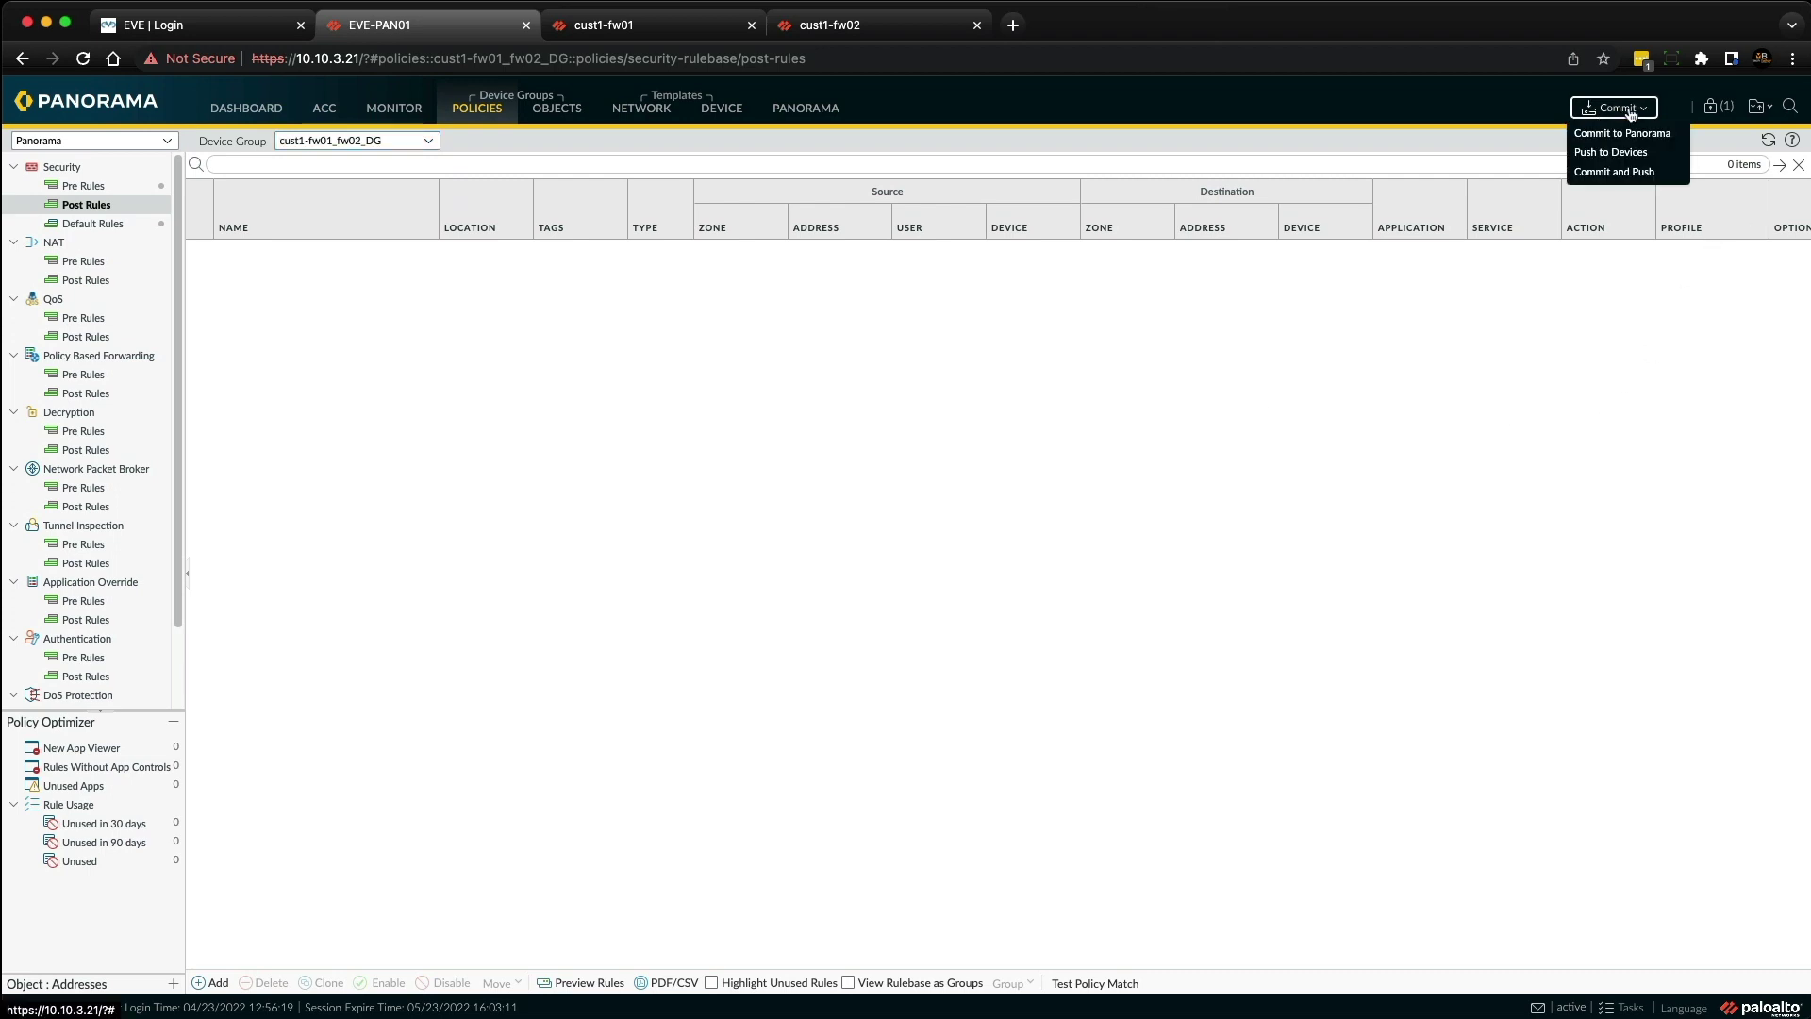
{"action": "left_click", "coordinate": [1646, 173]}
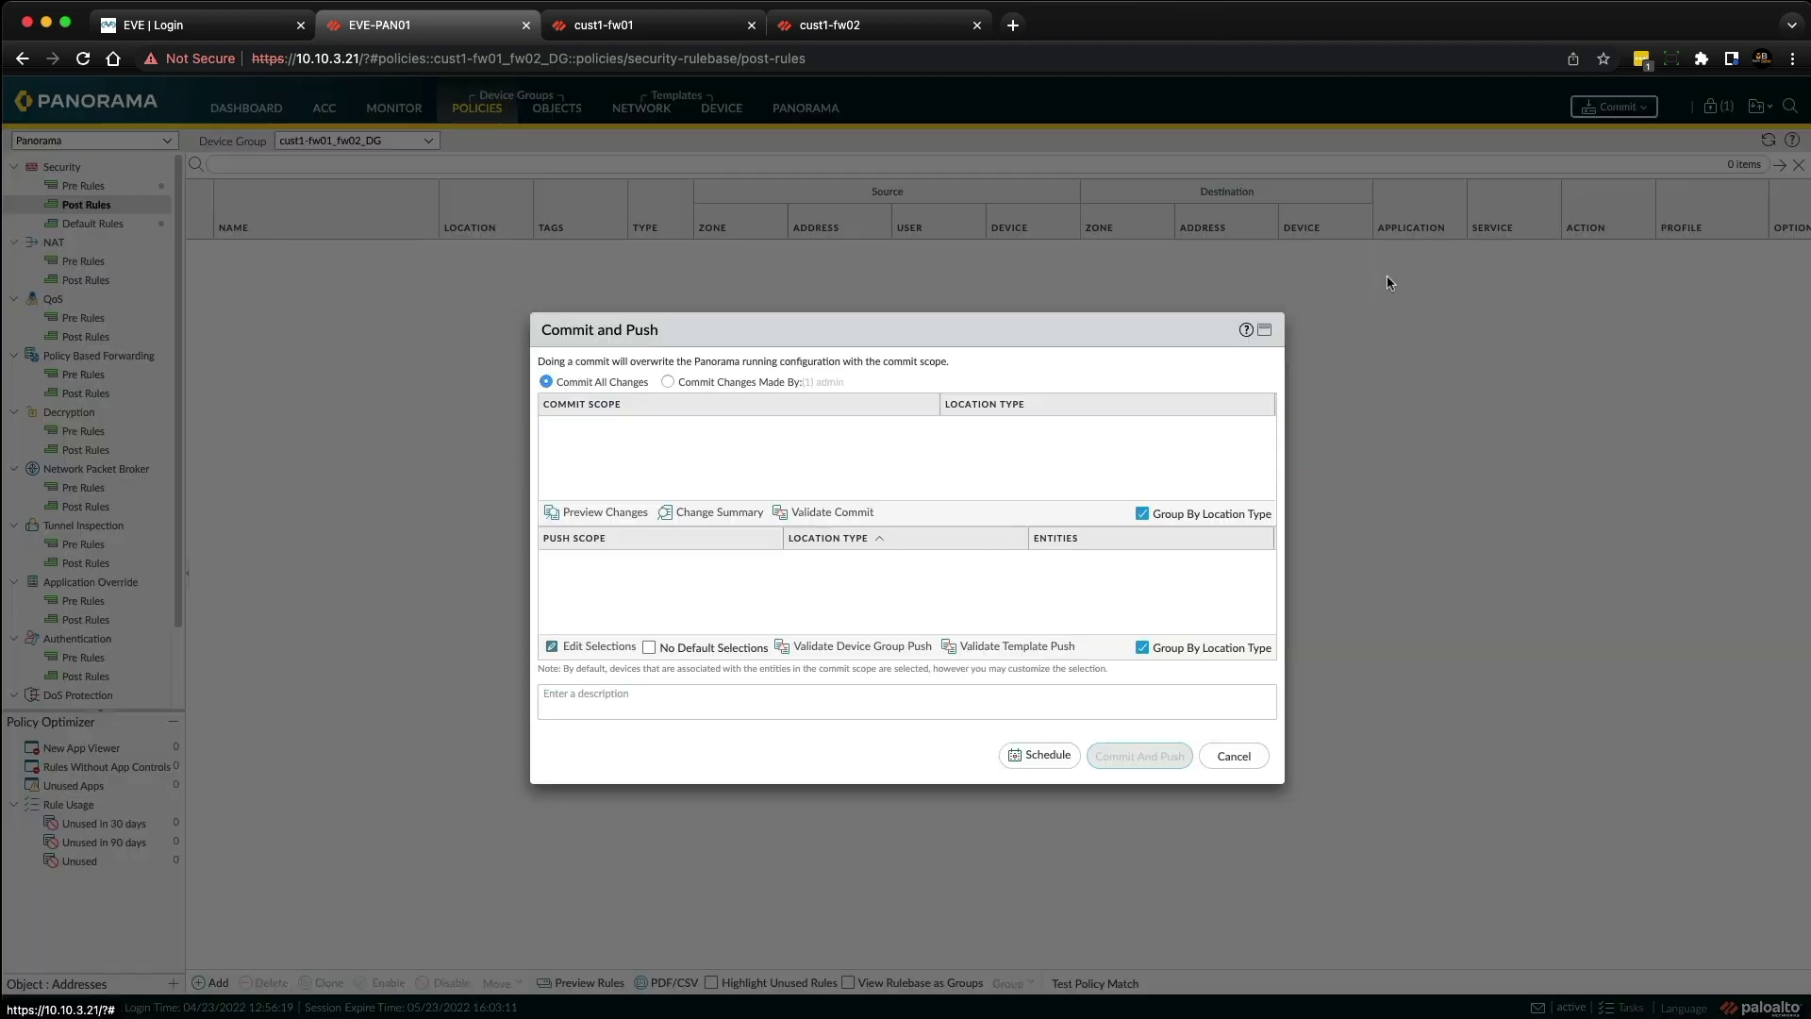
{"action": "left_click", "coordinate": [1120, 760]}
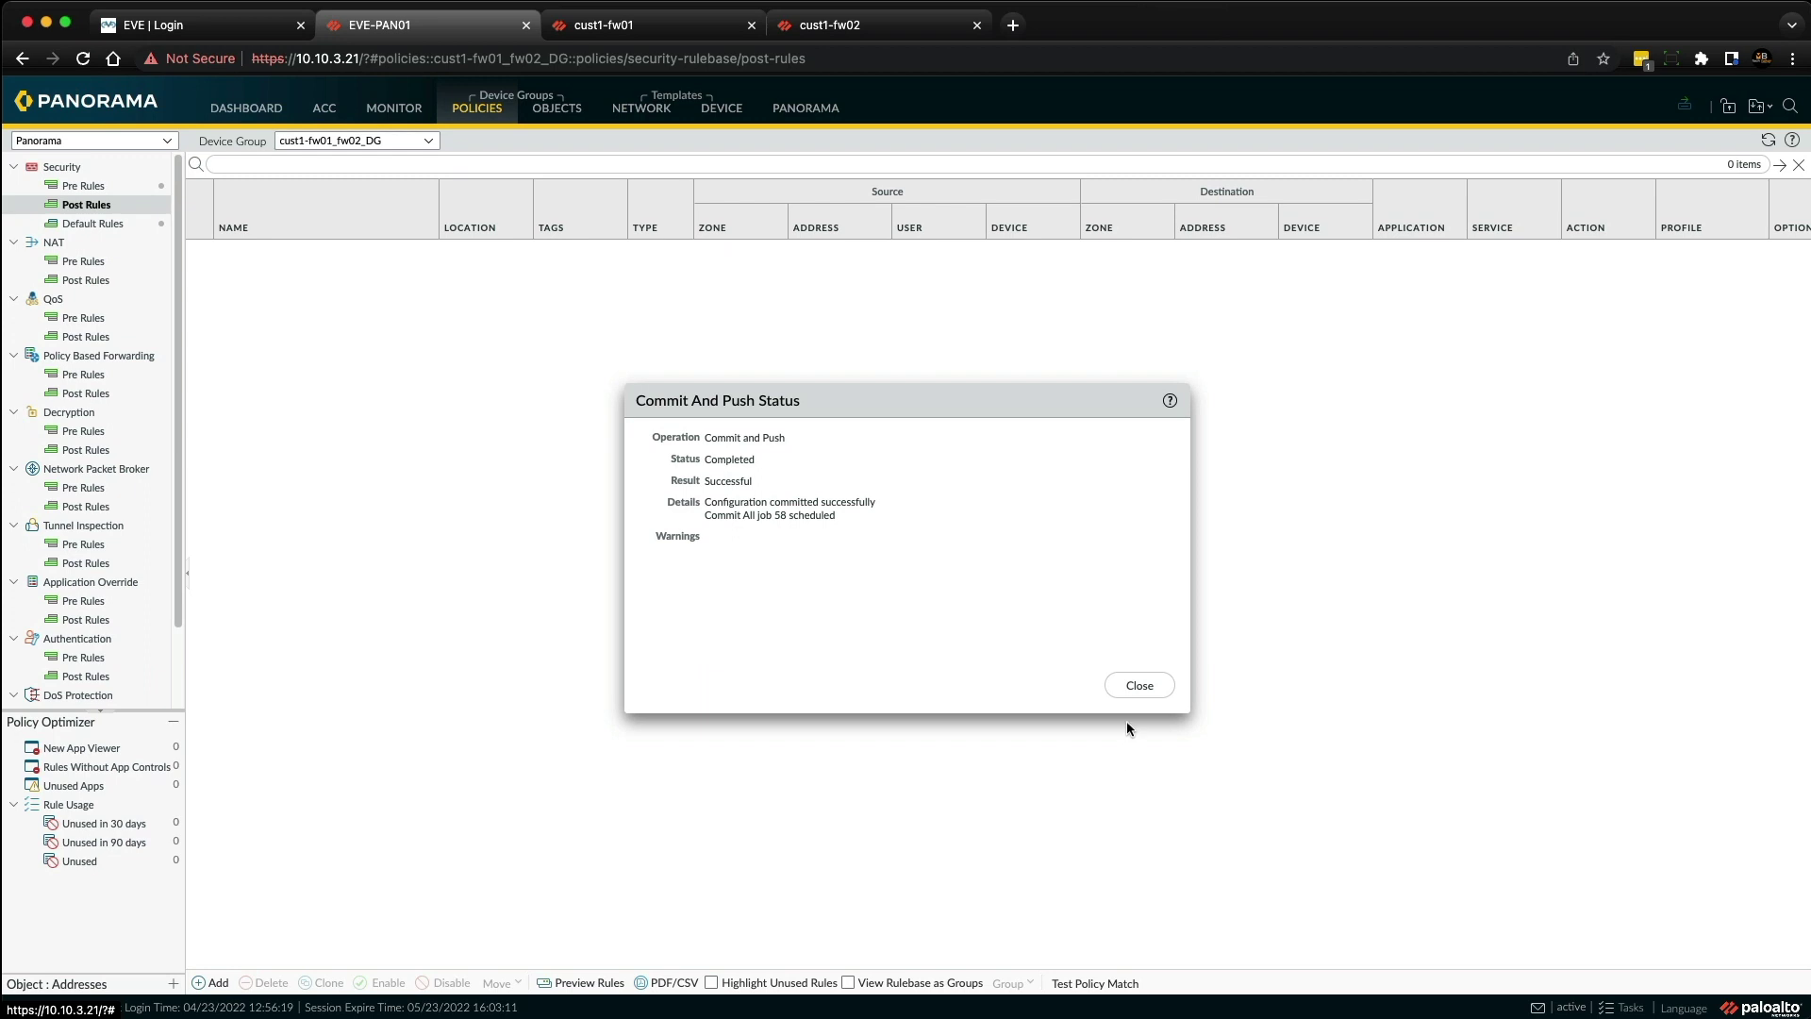
{"action": "left_click", "coordinate": [1139, 686]}
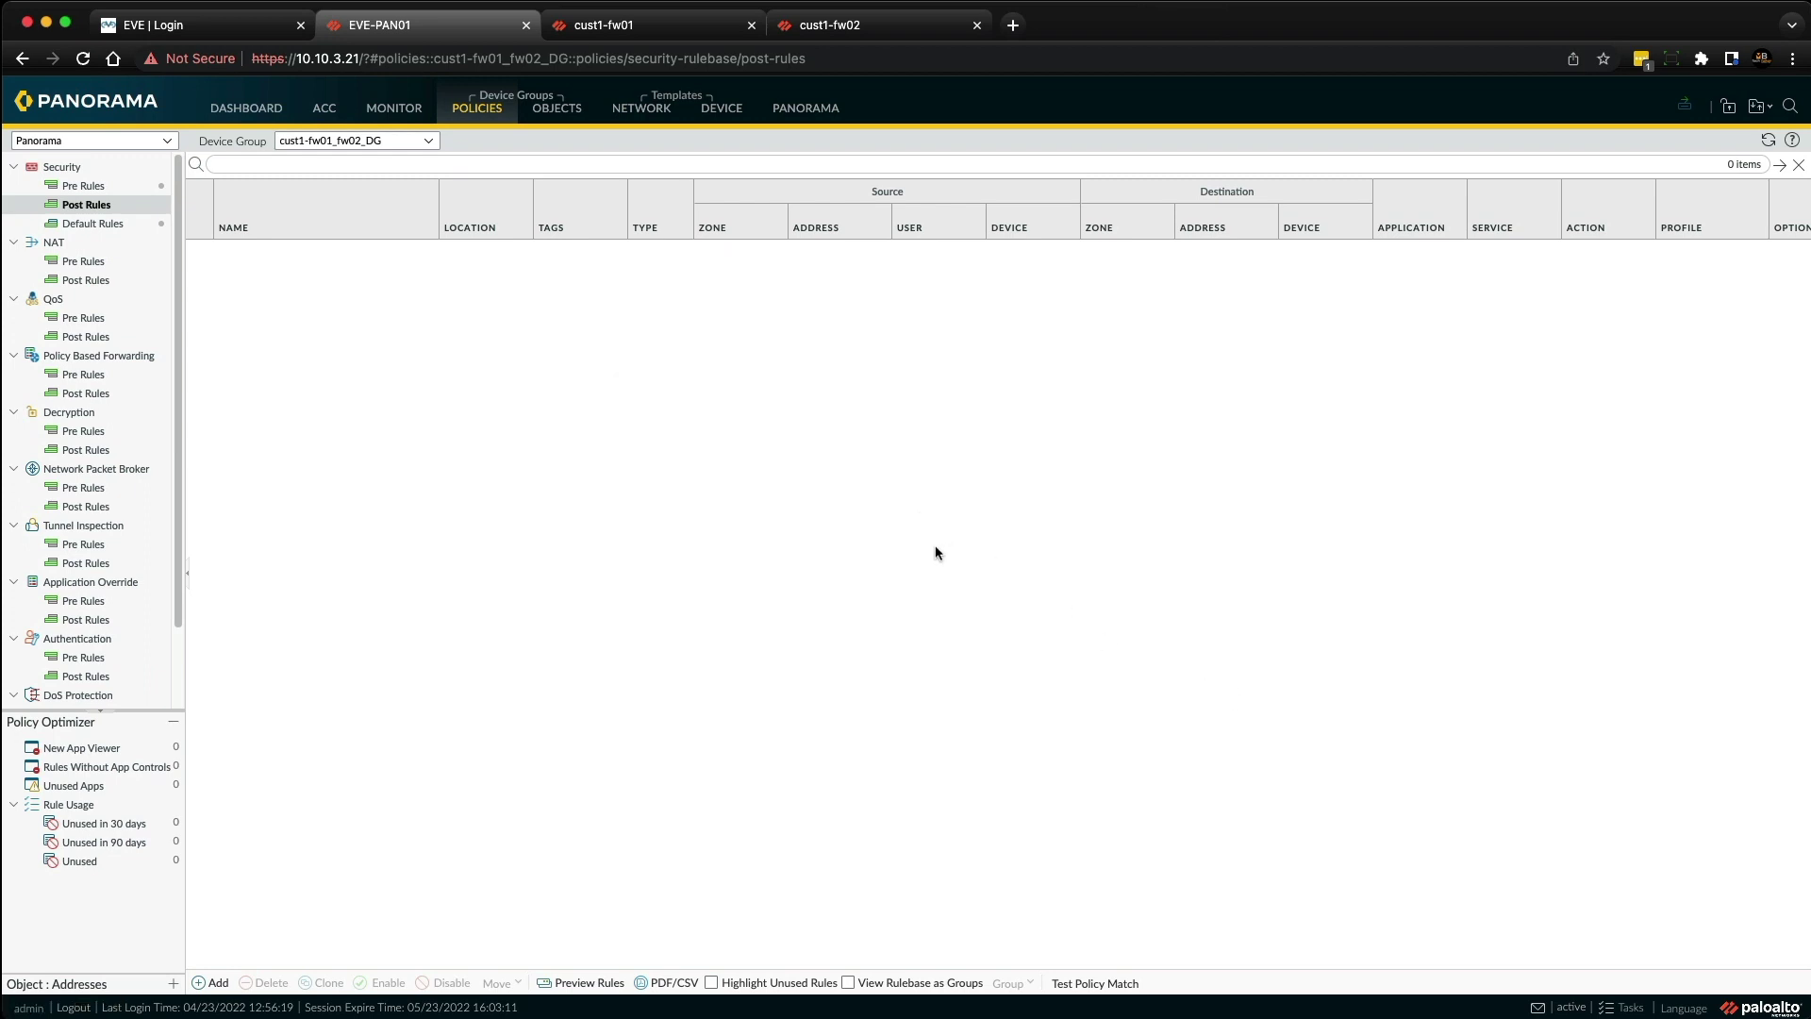
Step: Check the shared policy and template sync status of both firewalls in Panorama's refreshed managed devices summary
{"action": "left_click", "coordinate": [809, 109]}
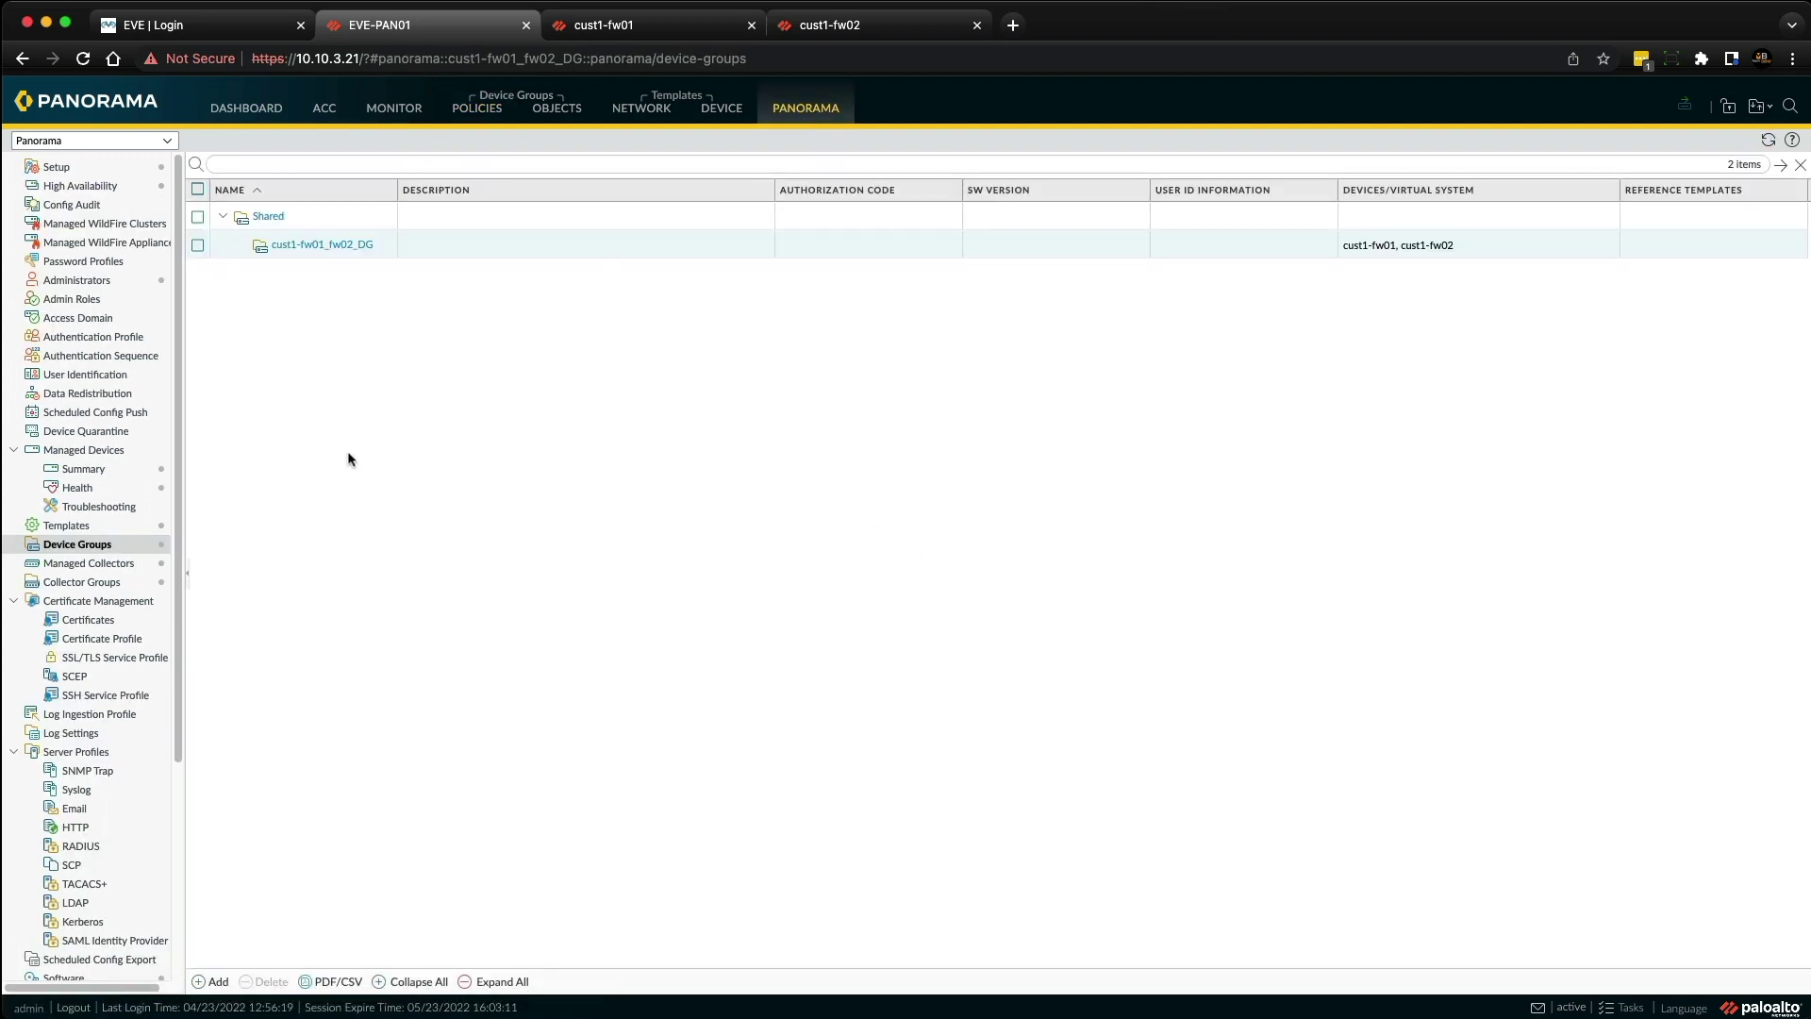
{"action": "left_click", "coordinate": [104, 469]}
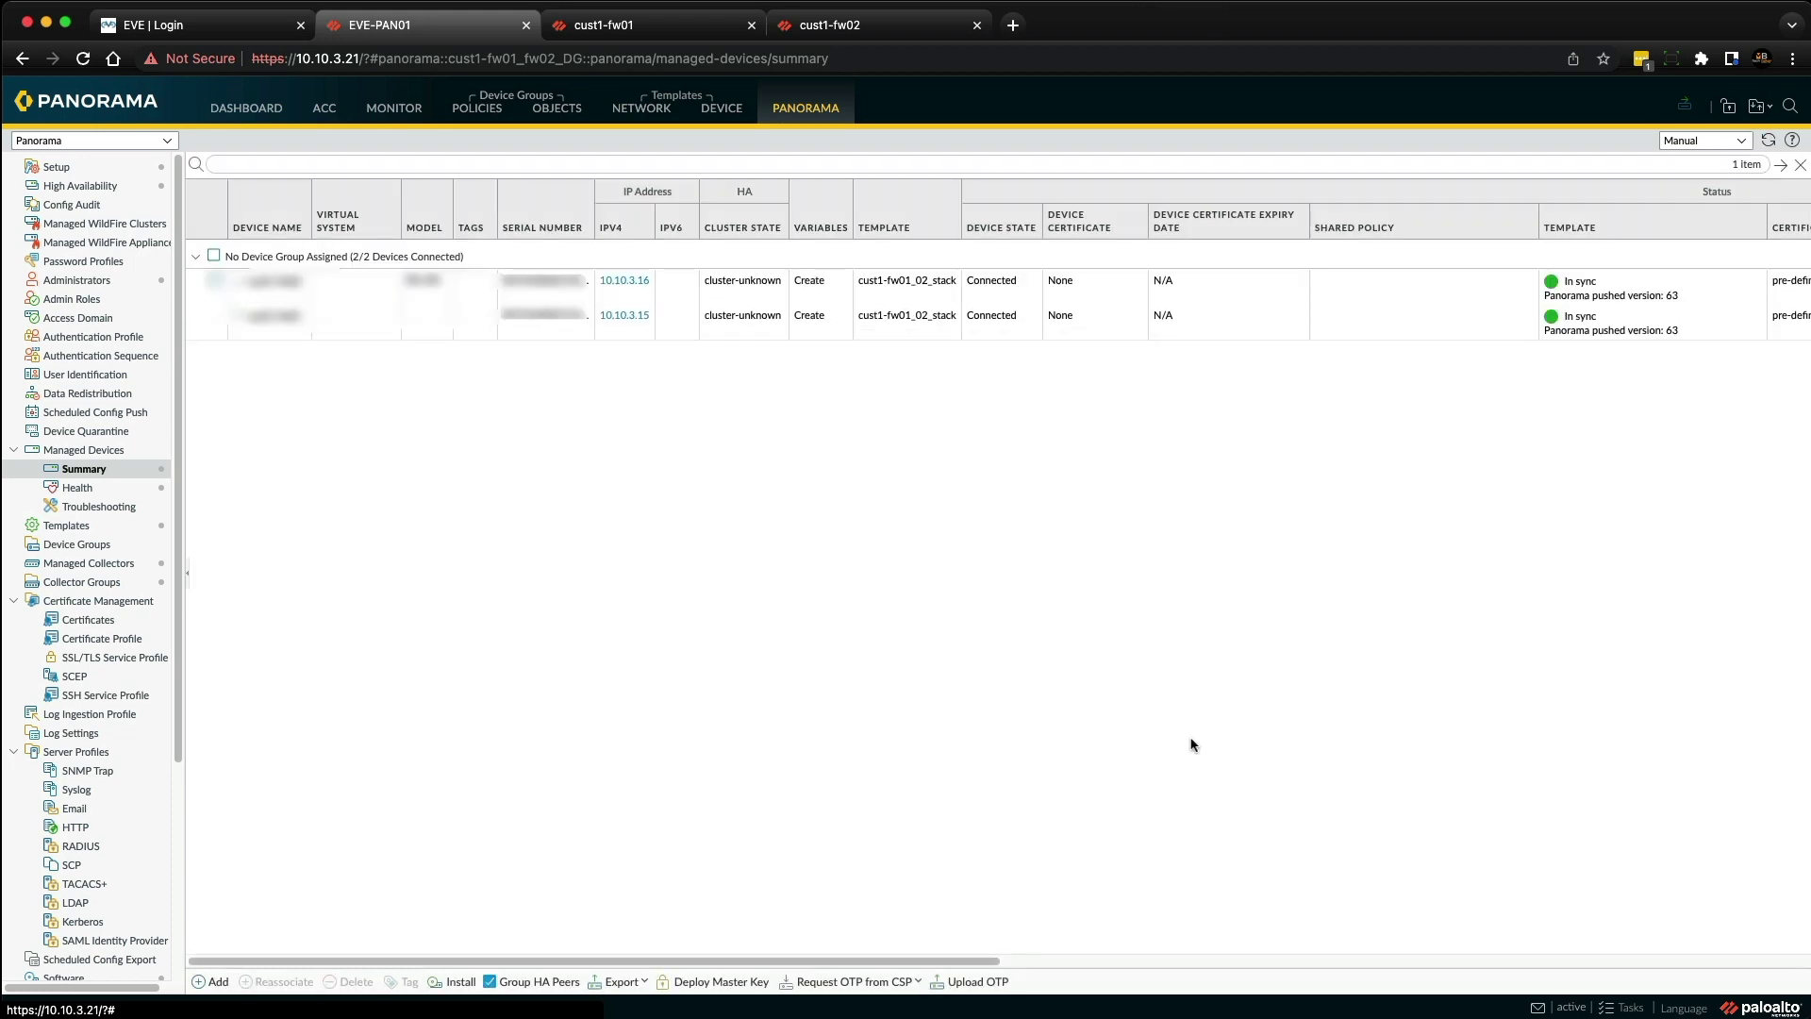
{"action": "left_click_drag", "start_coordinate": [933, 960], "coordinate": [1311, 954]}
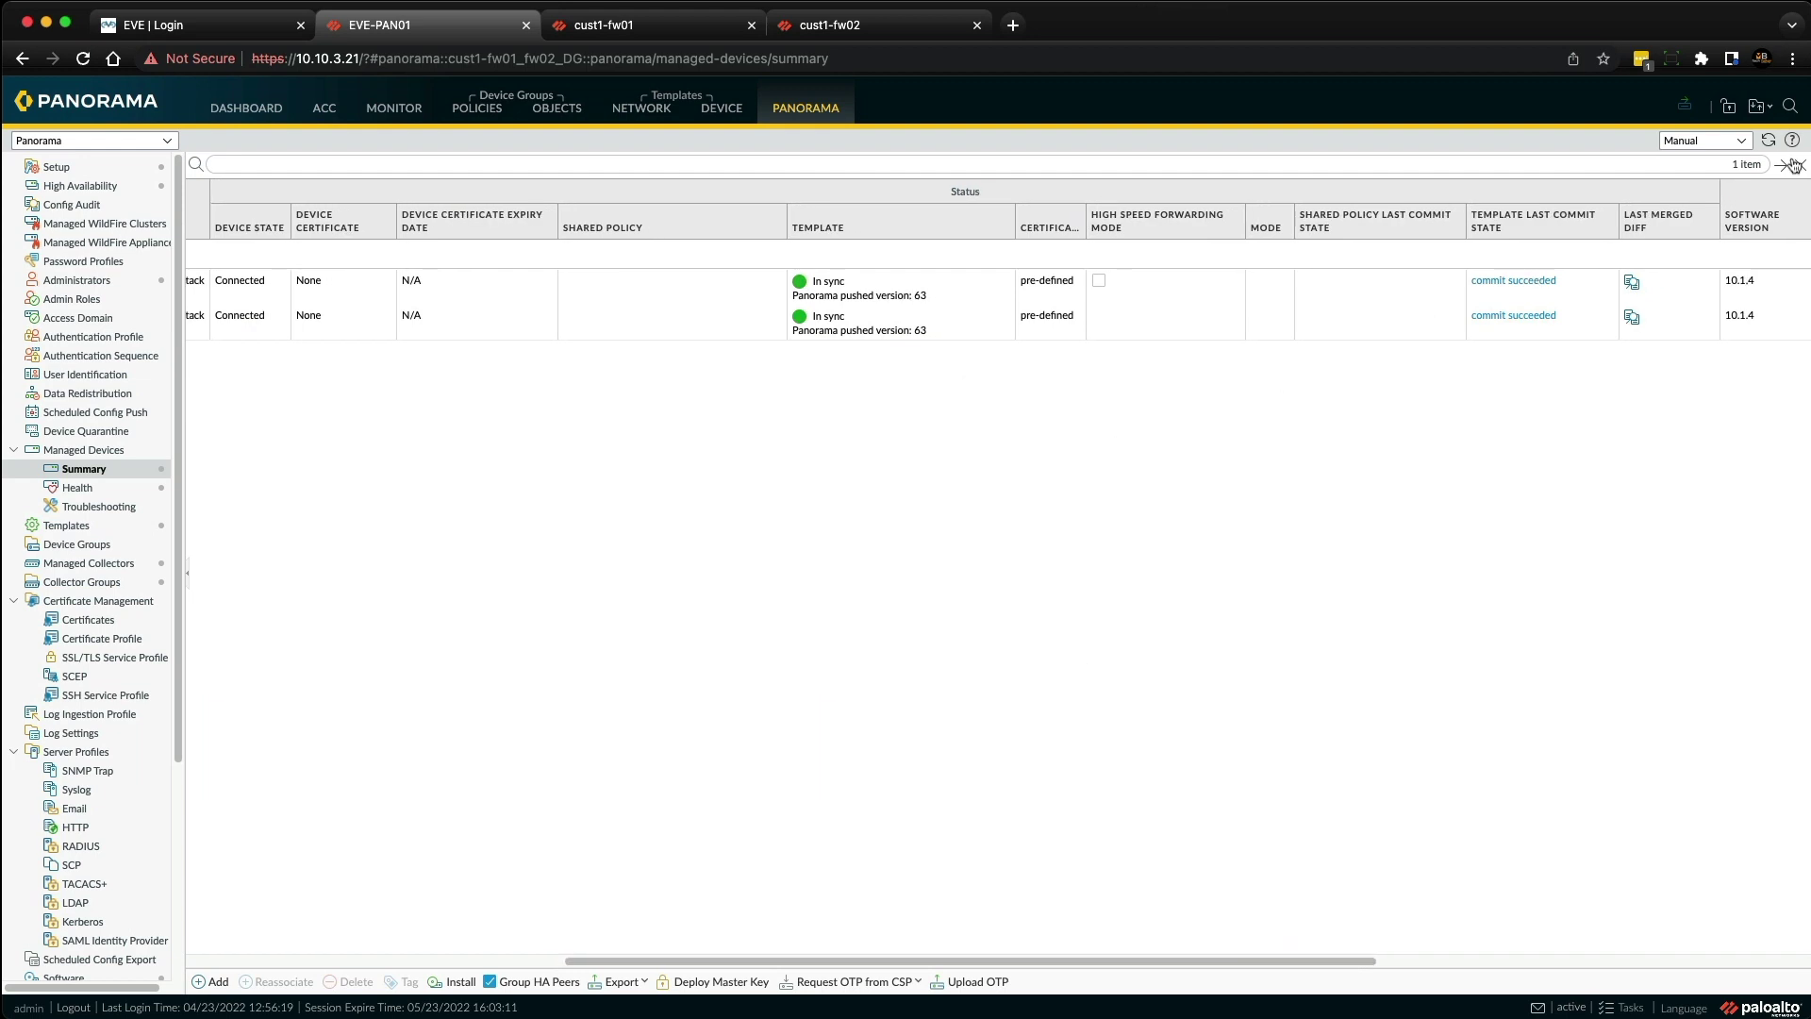
{"action": "left_click", "coordinate": [1769, 142]}
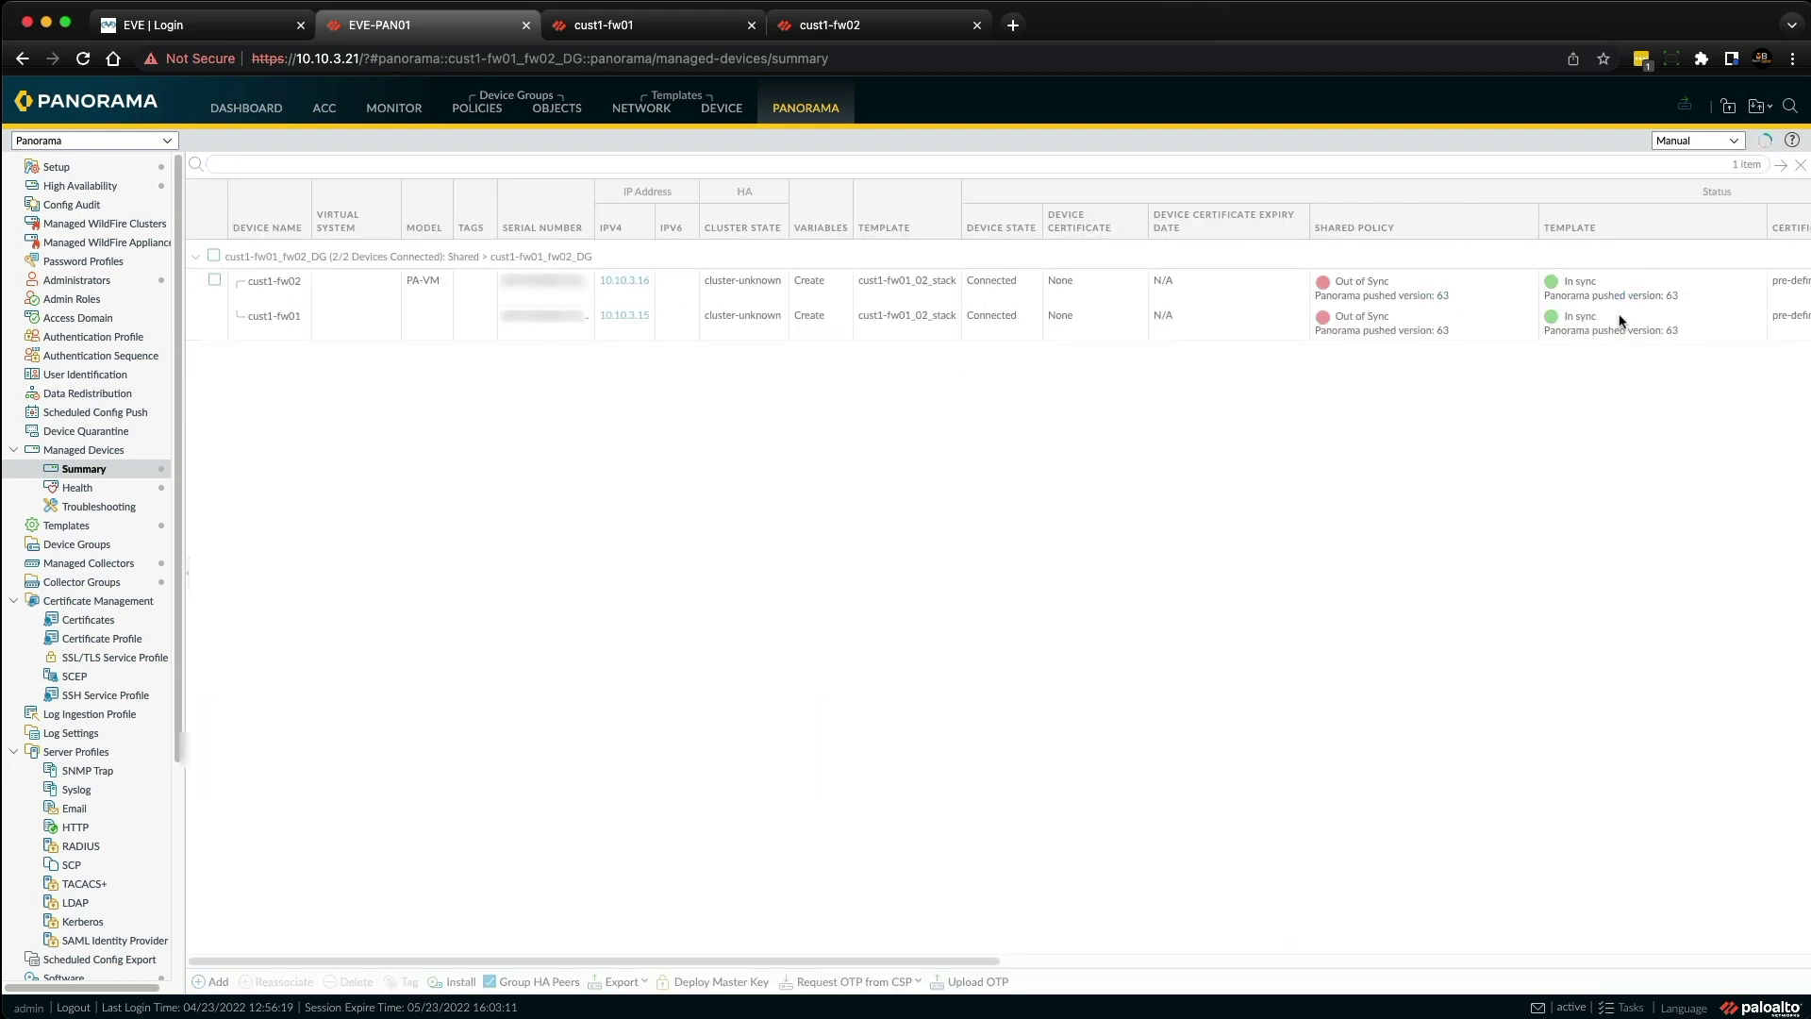
Step: Check the Panorama-pushed Commit All jobs in the task lists of cust1-fw01 and cust1-fw02
{"action": "left_click", "coordinate": [669, 28]}
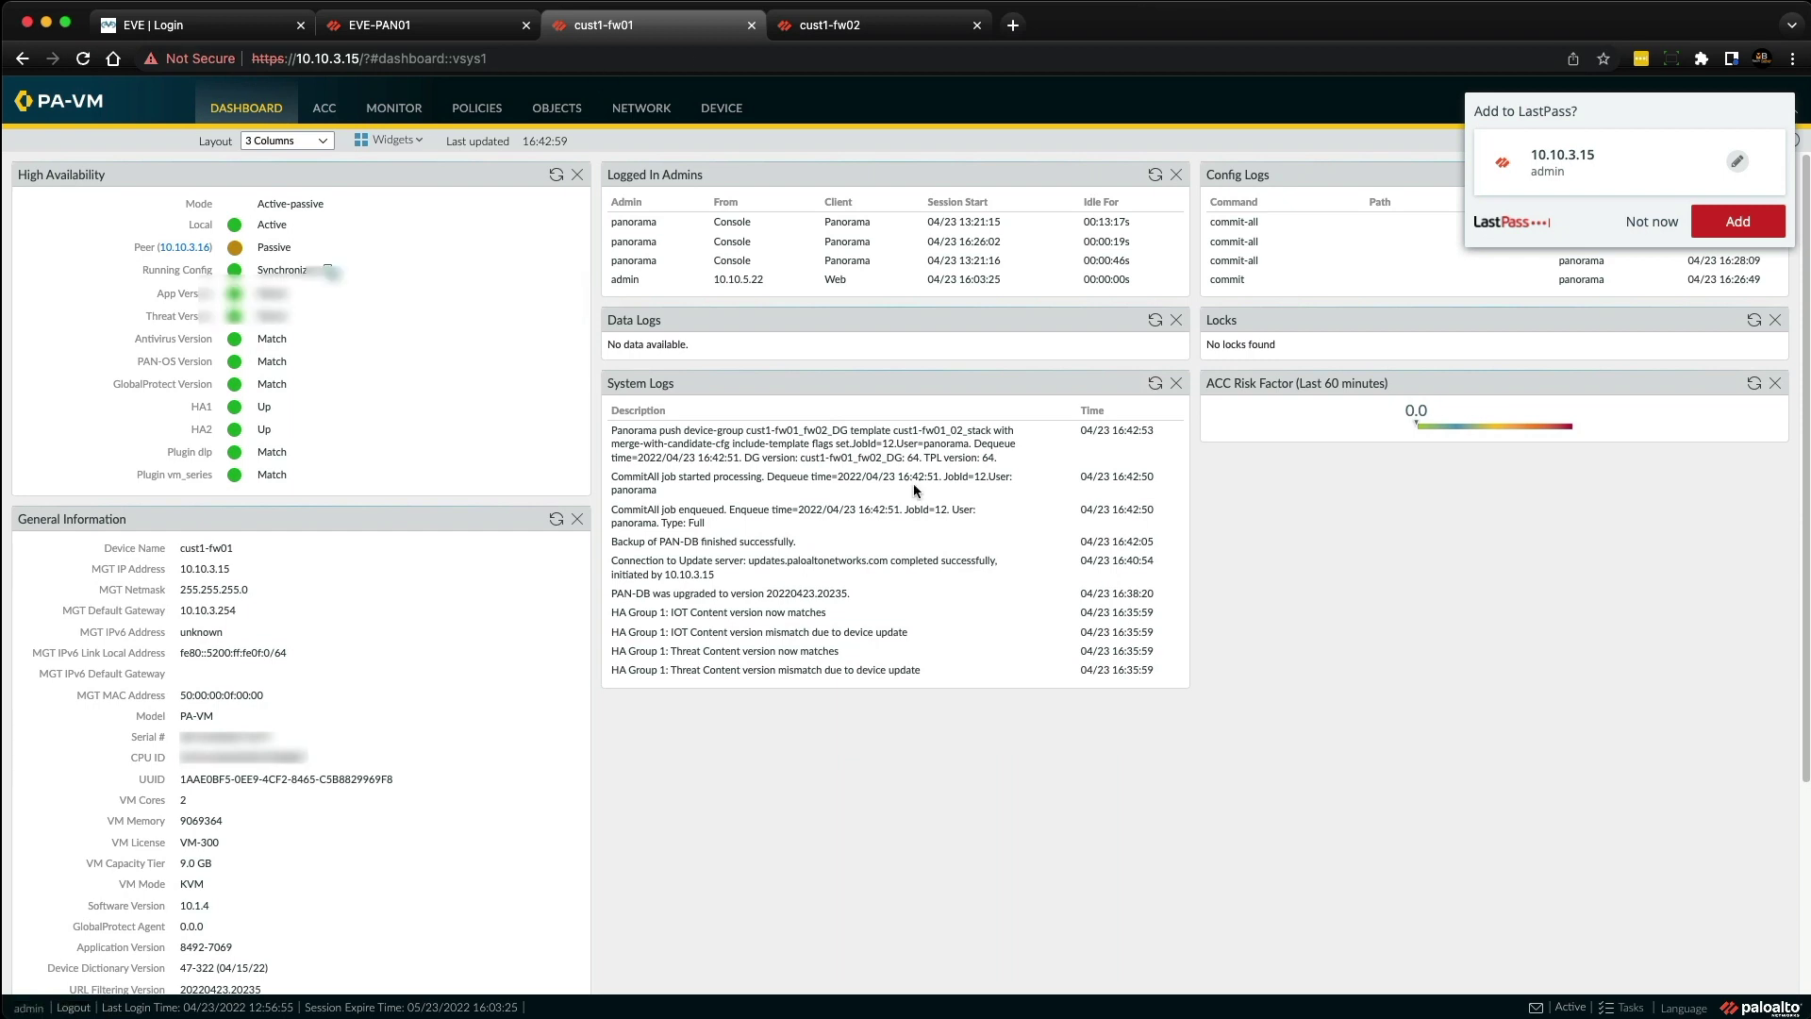
{"action": "left_click", "coordinate": [1632, 1006]}
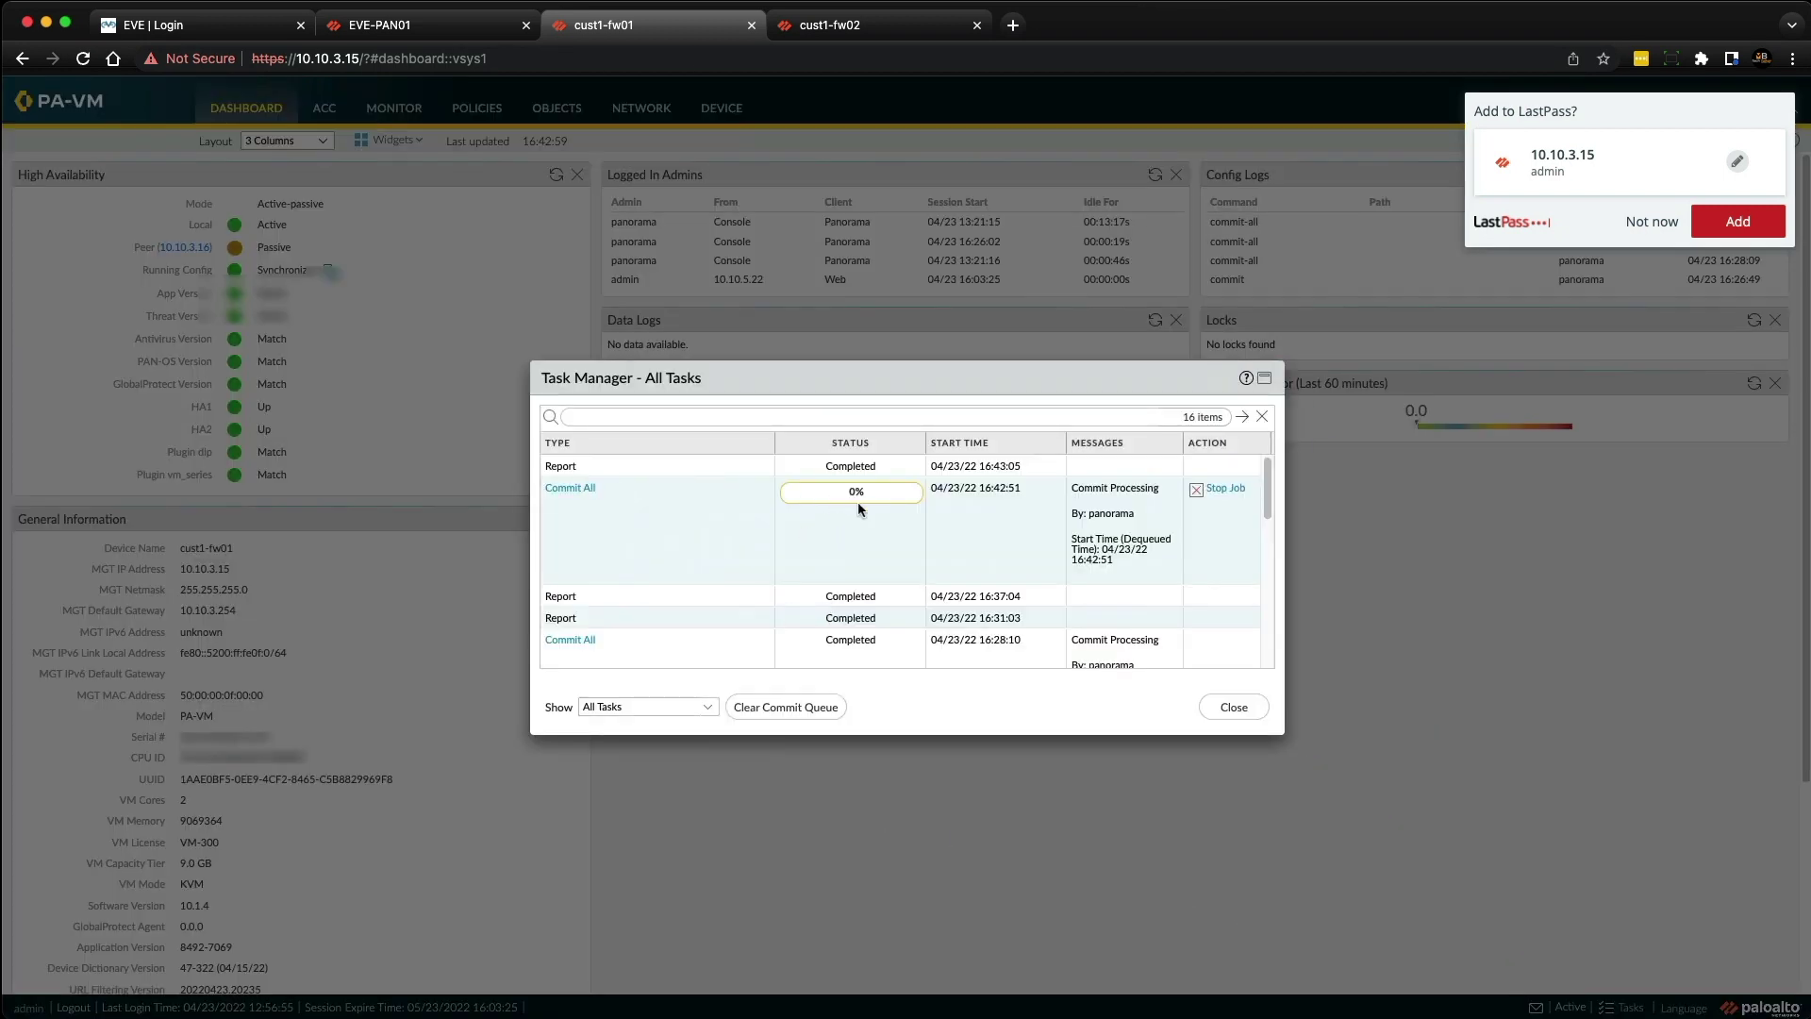
{"action": "left_click", "coordinate": [408, 26]}
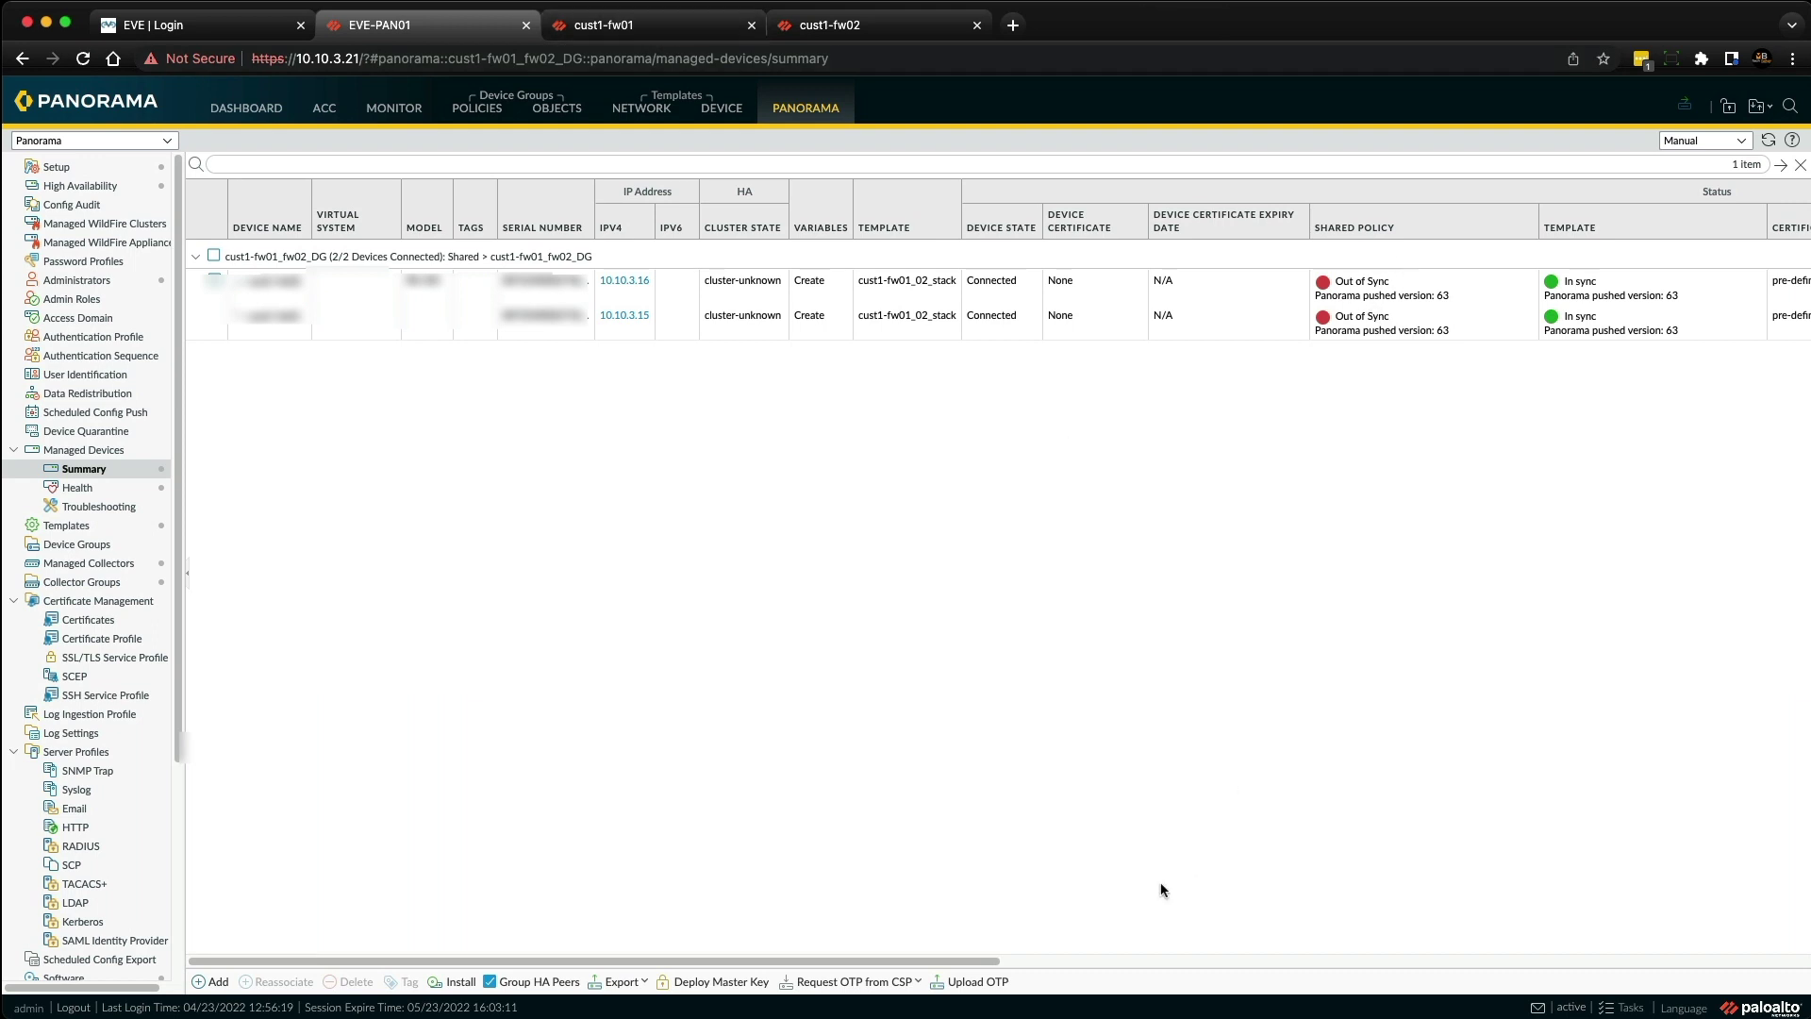
{"action": "left_click_drag", "start_coordinate": [987, 959], "coordinate": [1279, 933]}
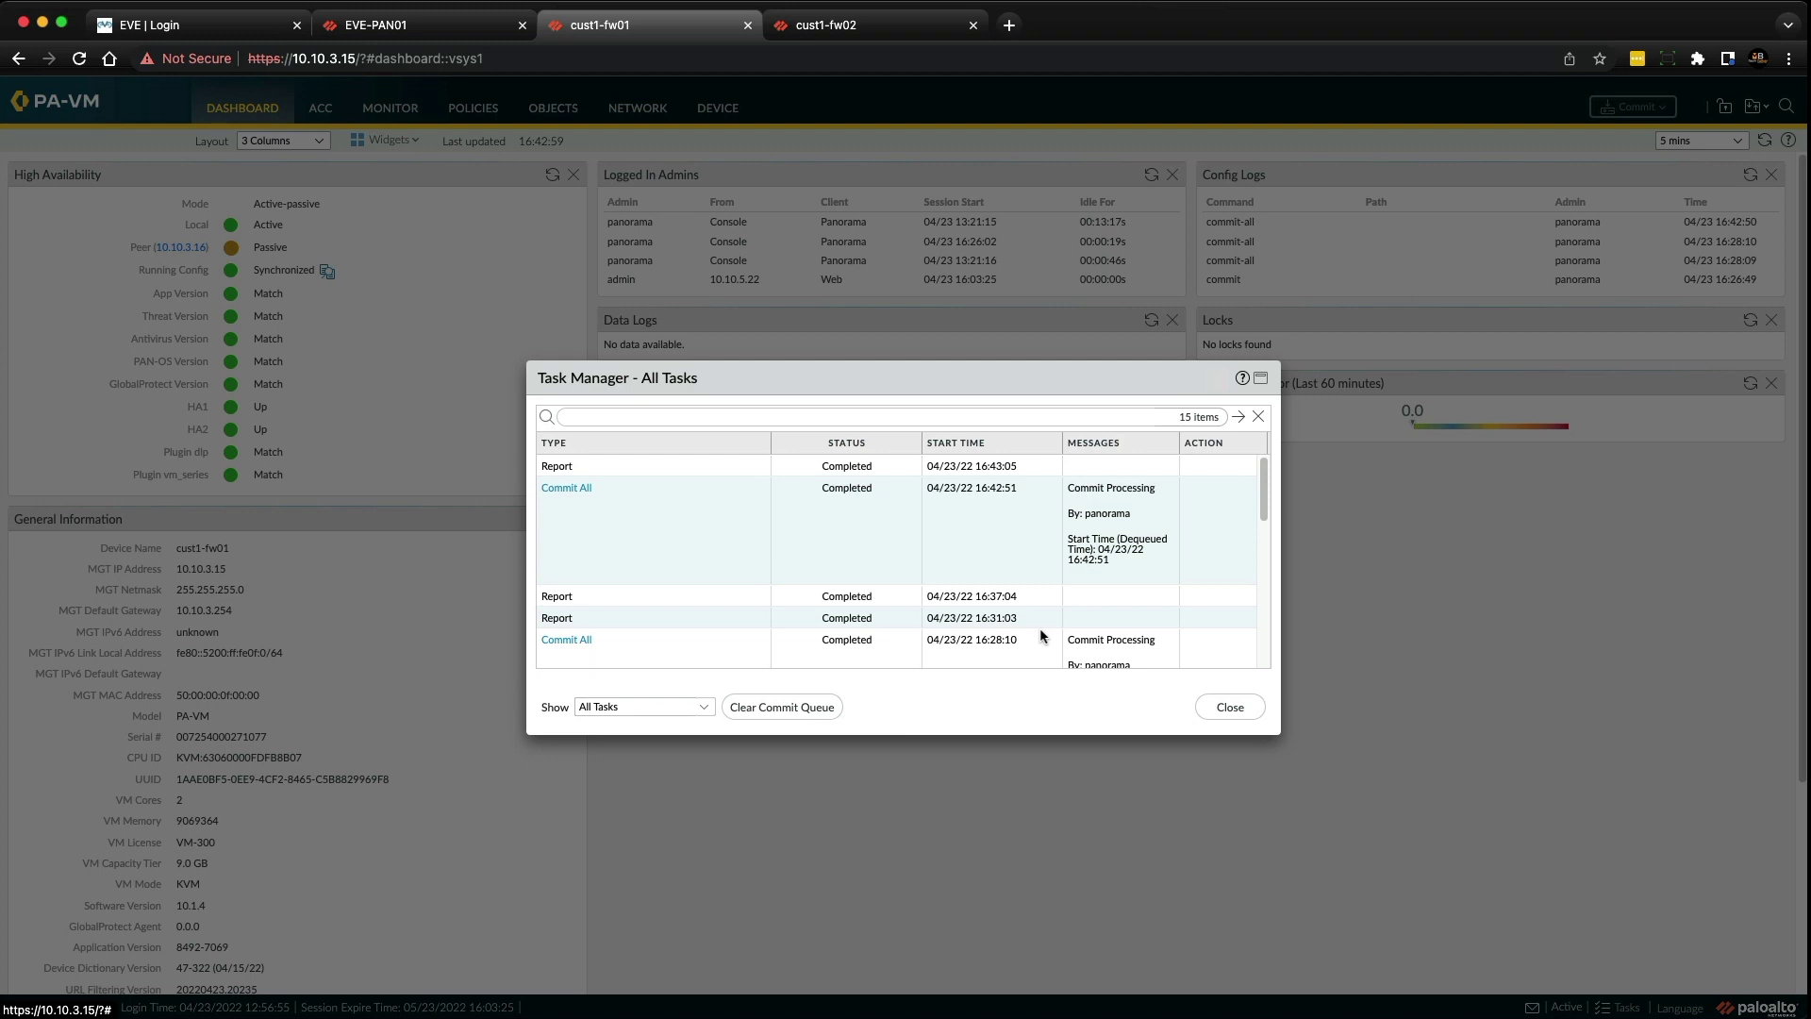
{"action": "left_click", "coordinate": [877, 33]}
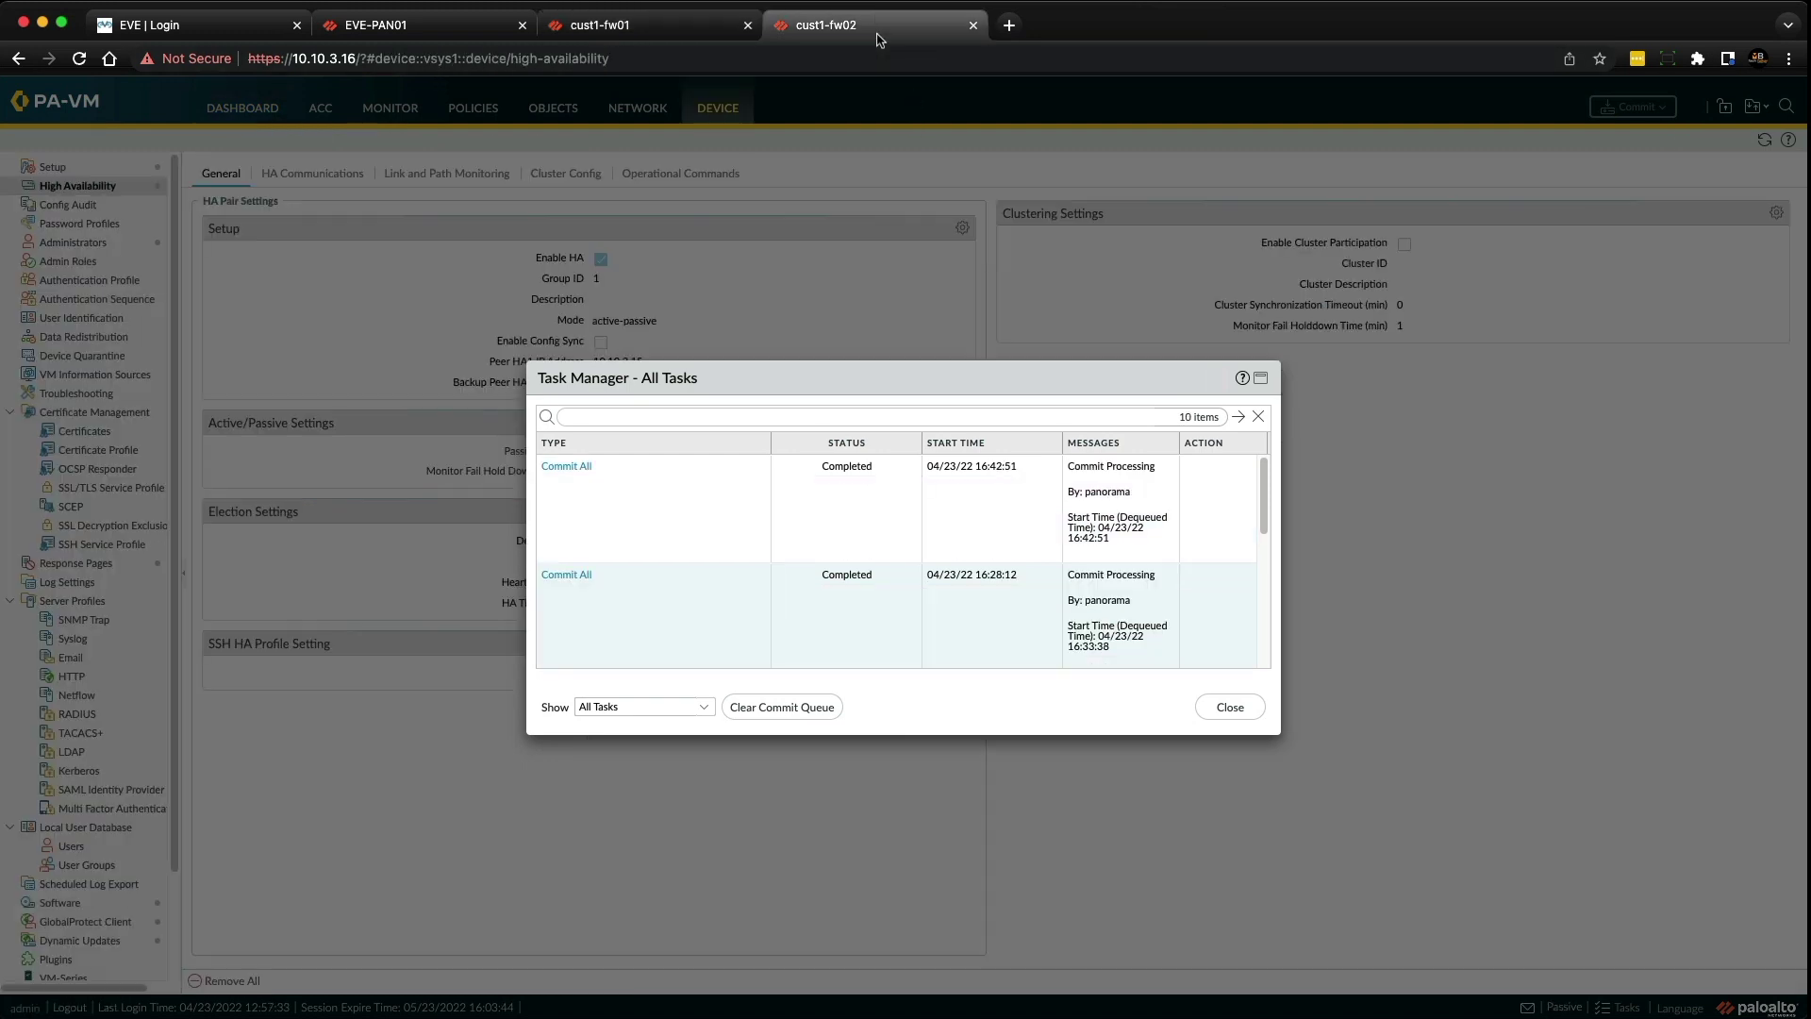
{"action": "left_click", "coordinate": [722, 34]}
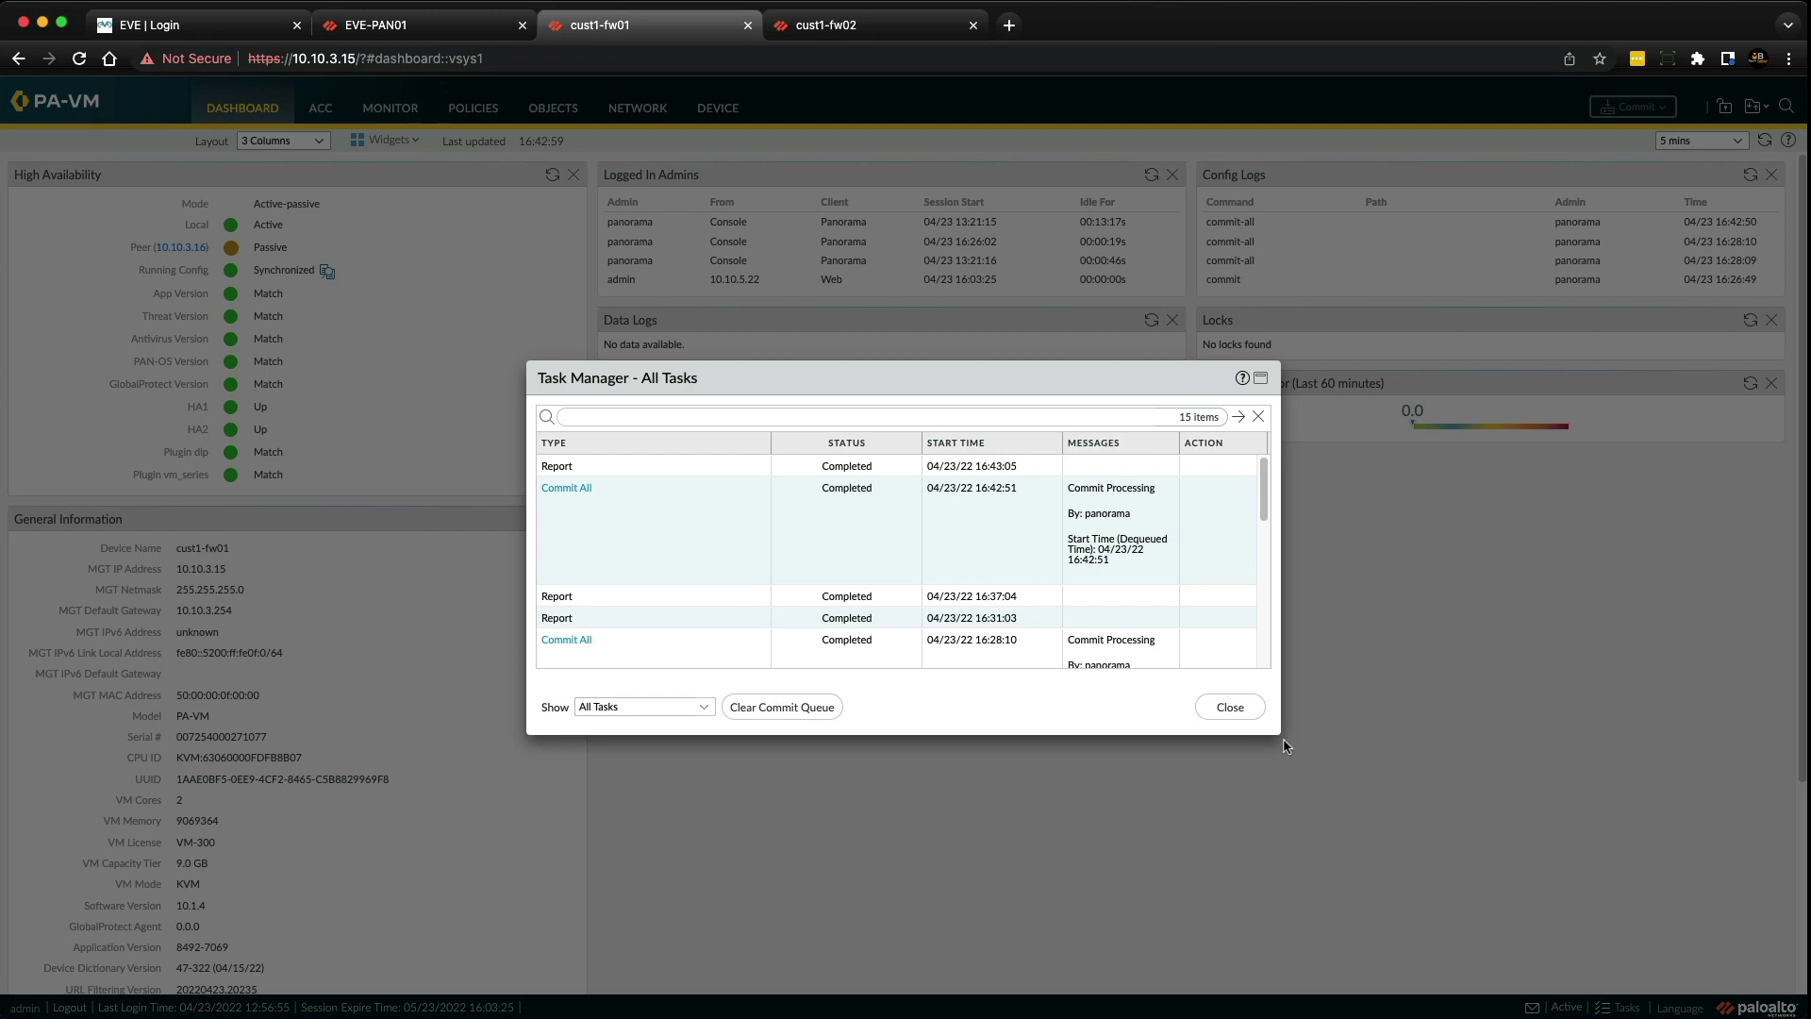
{"action": "left_click", "coordinate": [1230, 707]}
{"action": "left_click", "coordinate": [870, 28]}
{"action": "left_click", "coordinate": [1222, 706]}
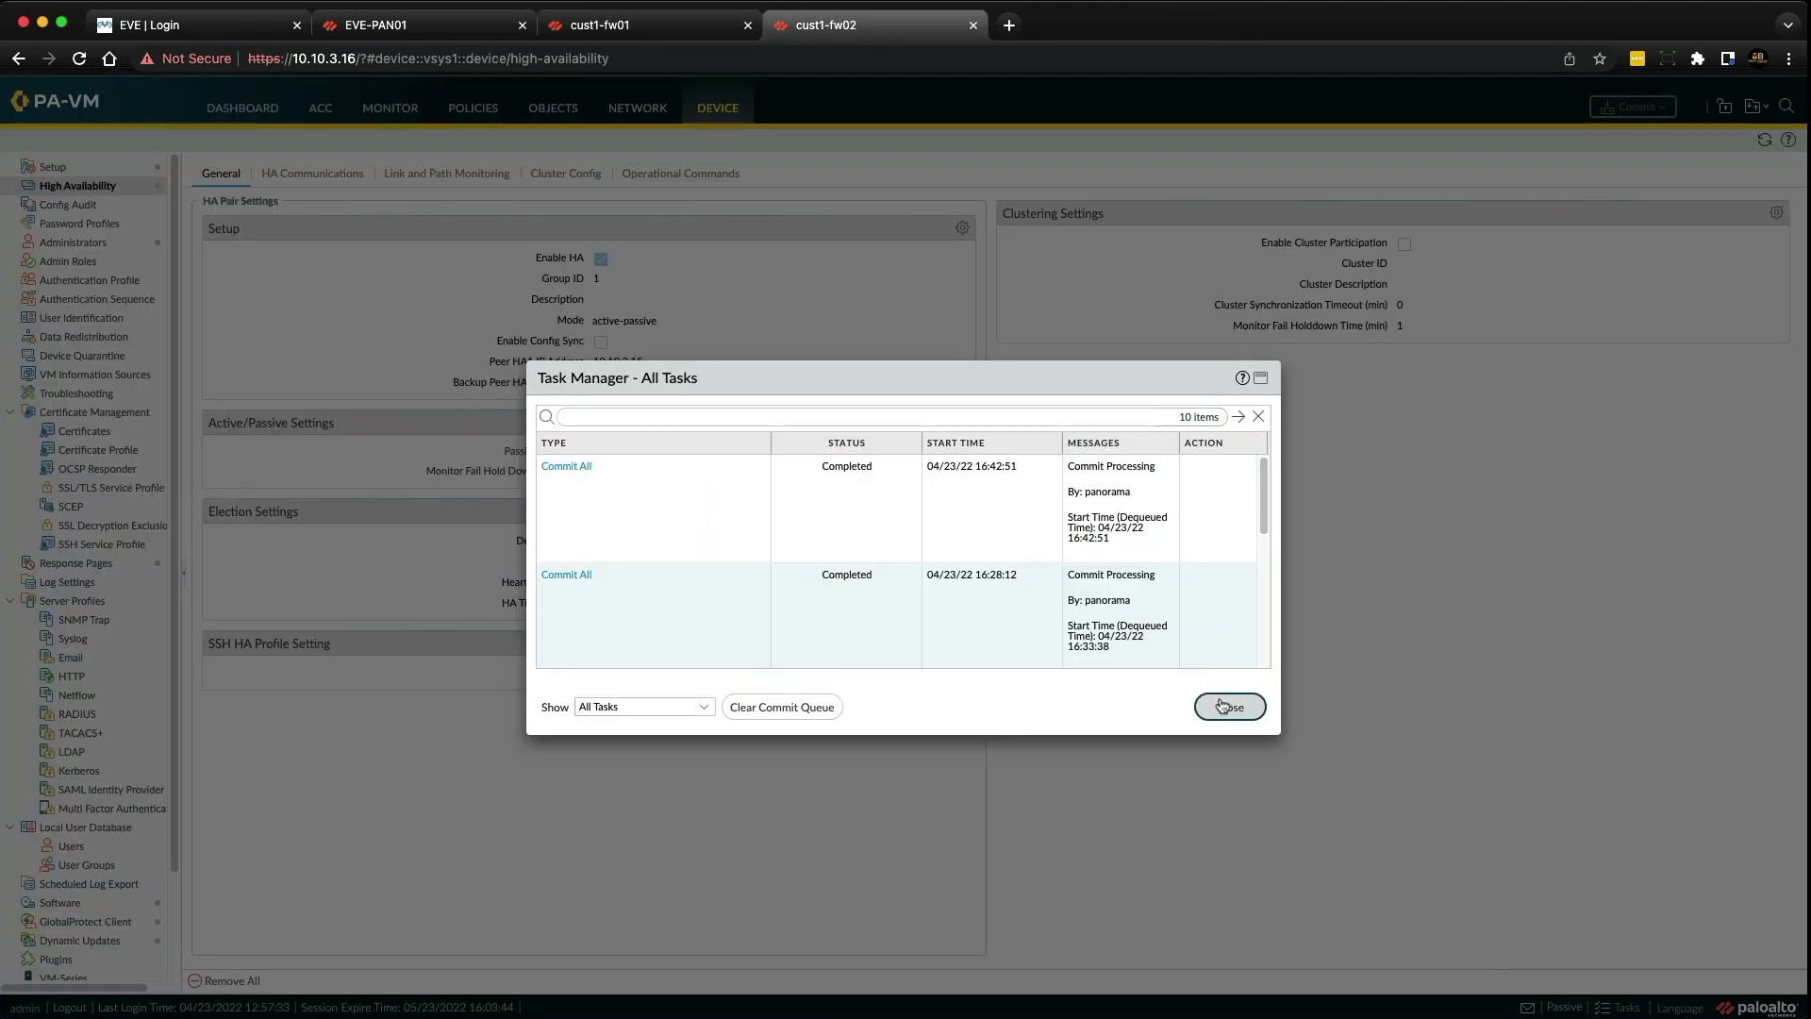
Step: Refresh the managed devices summary in Panorama and examine both firewalls' sync status and last commit states
{"action": "left_click", "coordinate": [441, 28]}
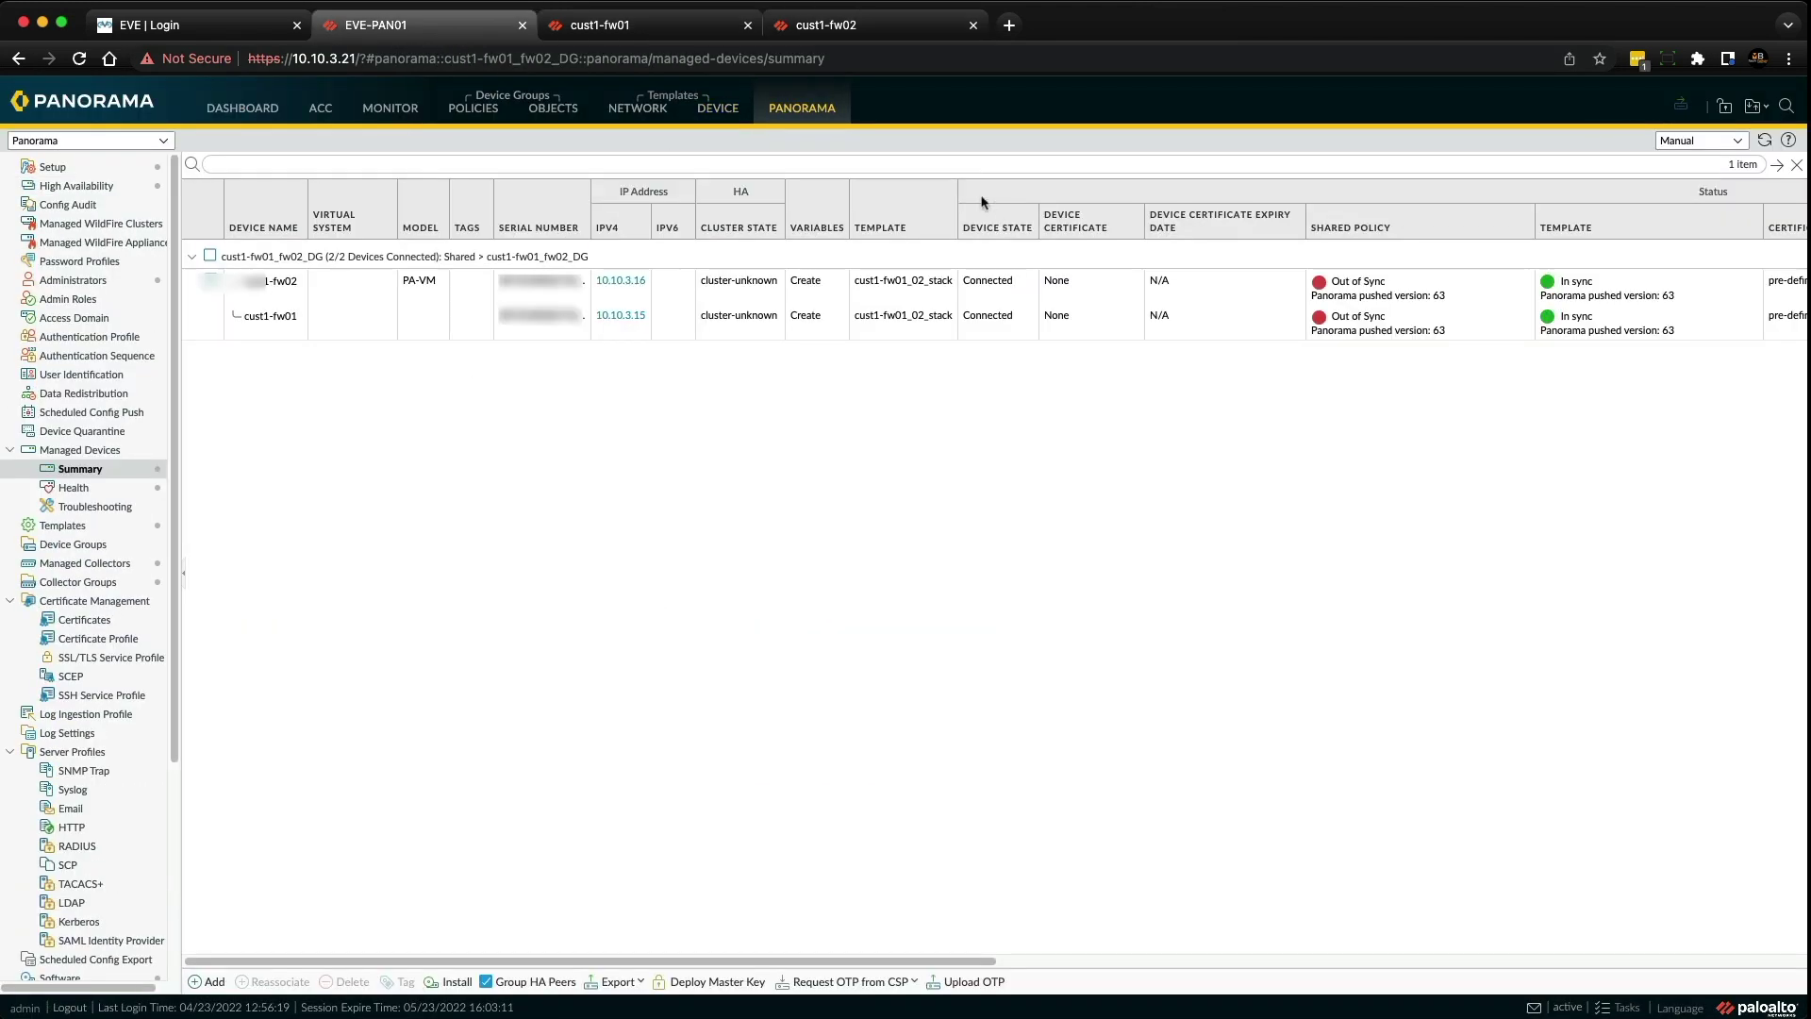
{"action": "left_click", "coordinate": [1761, 143]}
{"action": "left_click_drag", "start_coordinate": [969, 957], "coordinate": [1415, 861]}
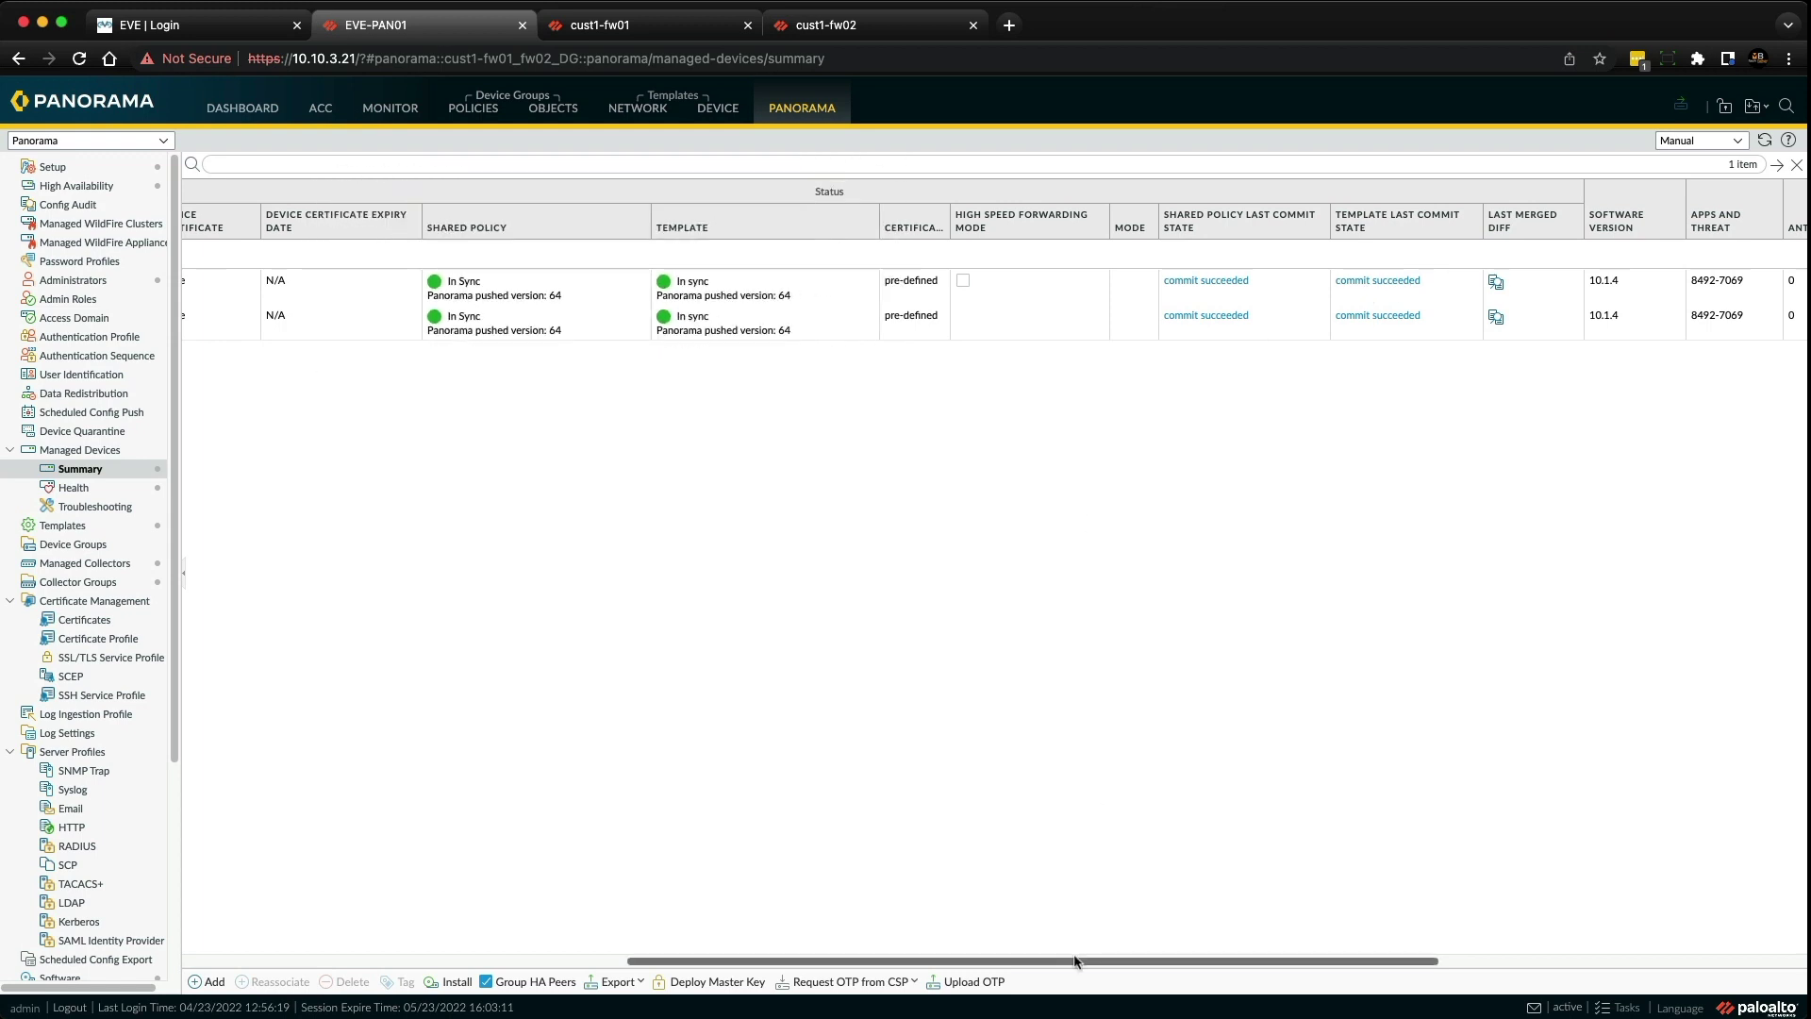
{"action": "left_click_drag", "start_coordinate": [1080, 961], "coordinate": [529, 862]}
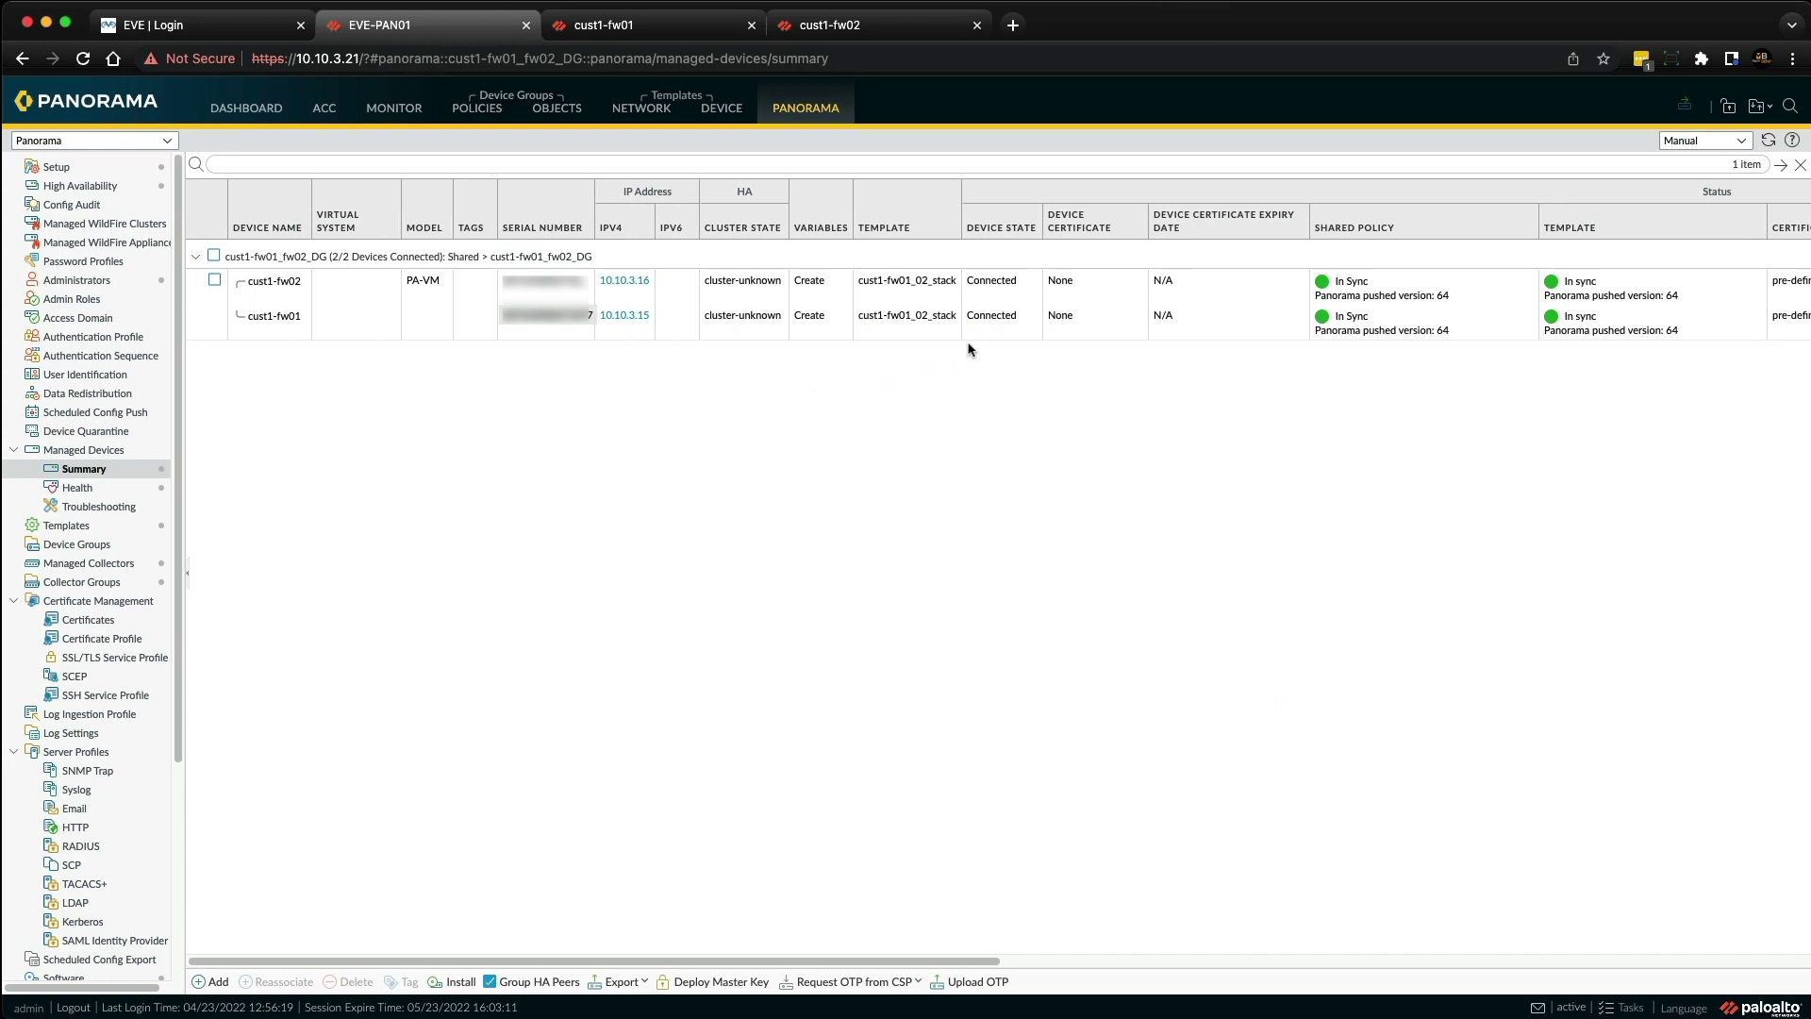
Step: Enable config sync in the HA pair setup of cust1-fw01 and commit the change on that firewall
{"action": "left_click", "coordinate": [623, 25]}
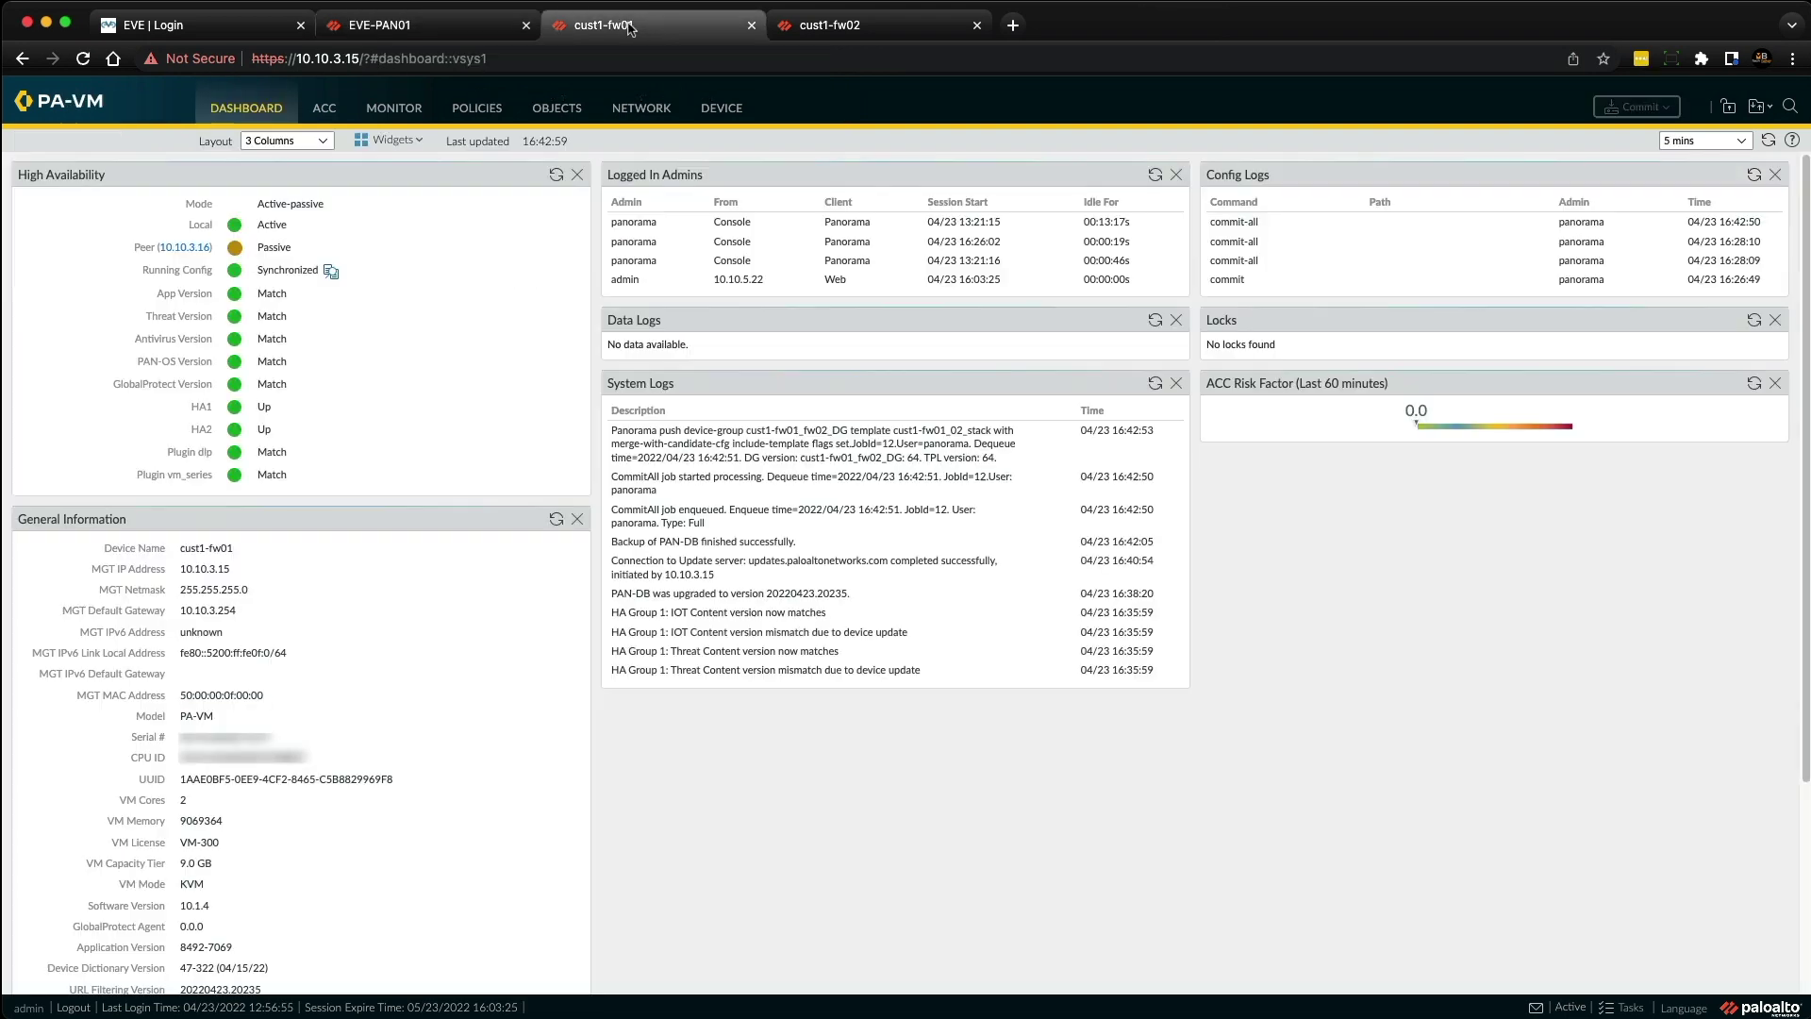
{"action": "left_click", "coordinate": [722, 110]}
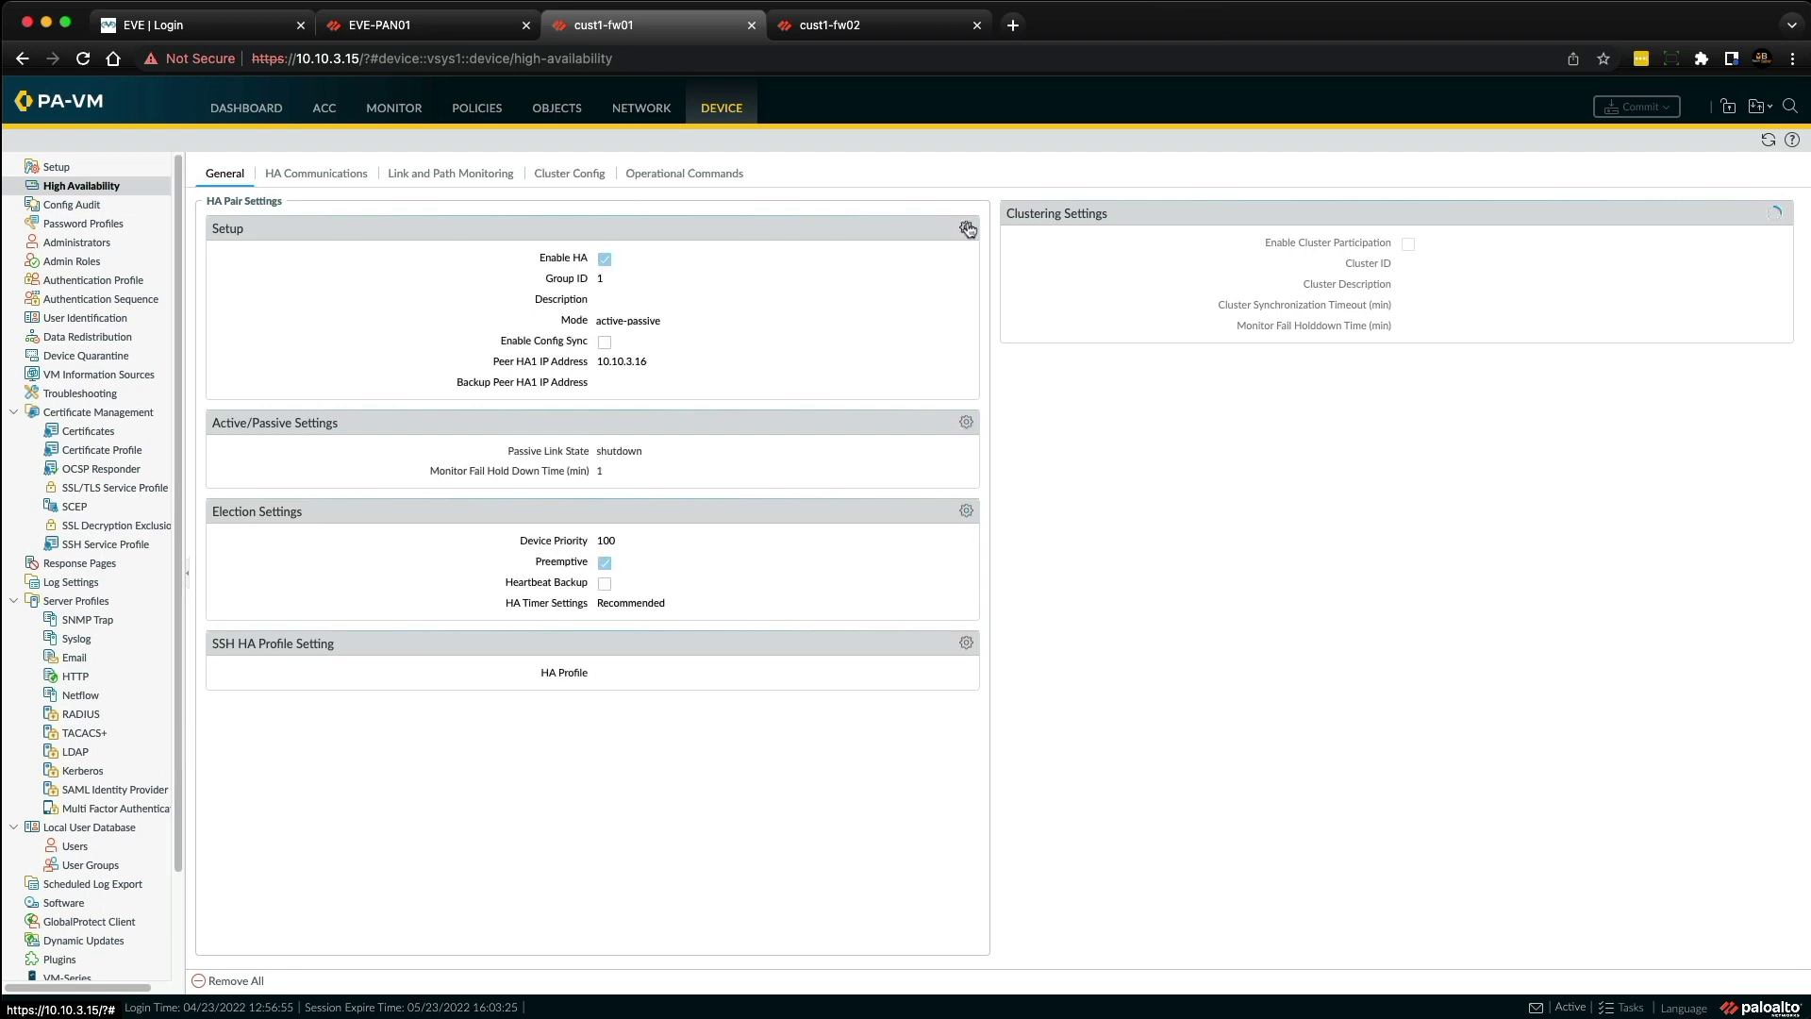
{"action": "left_click", "coordinate": [968, 230]}
{"action": "left_click", "coordinate": [887, 560]}
{"action": "left_click", "coordinate": [1000, 653]}
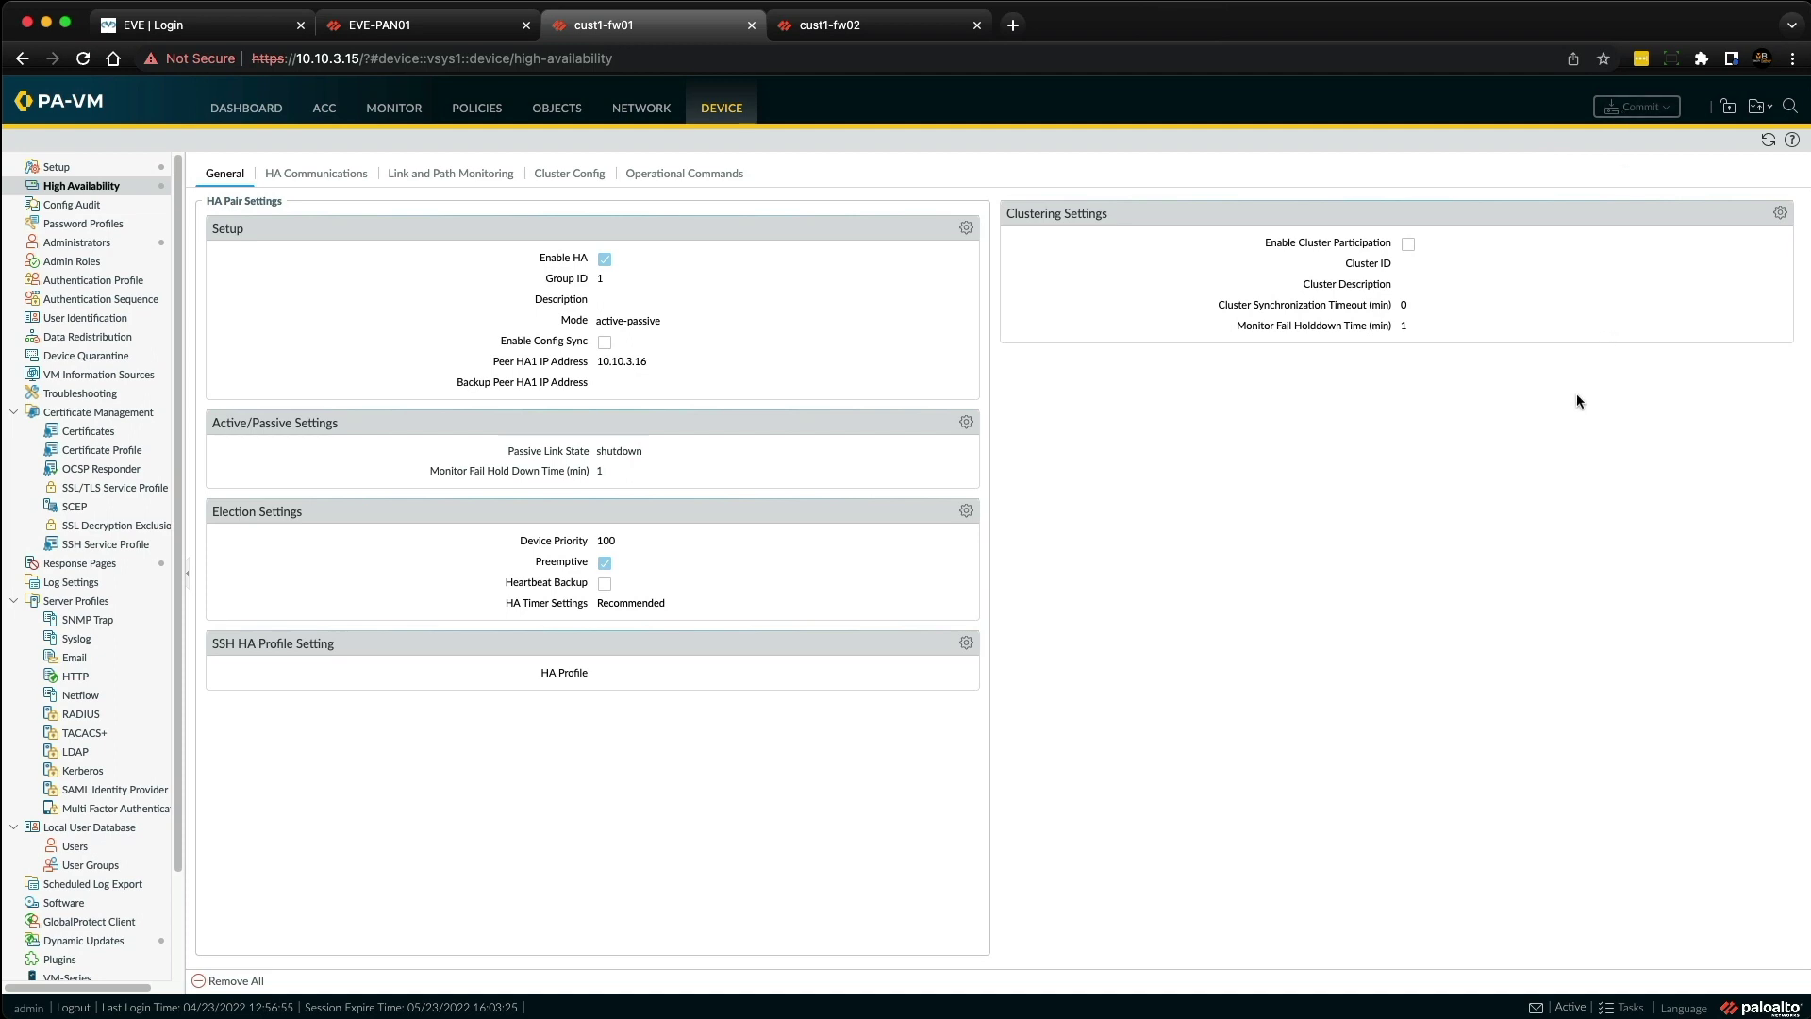
{"action": "left_click", "coordinate": [1639, 108]}
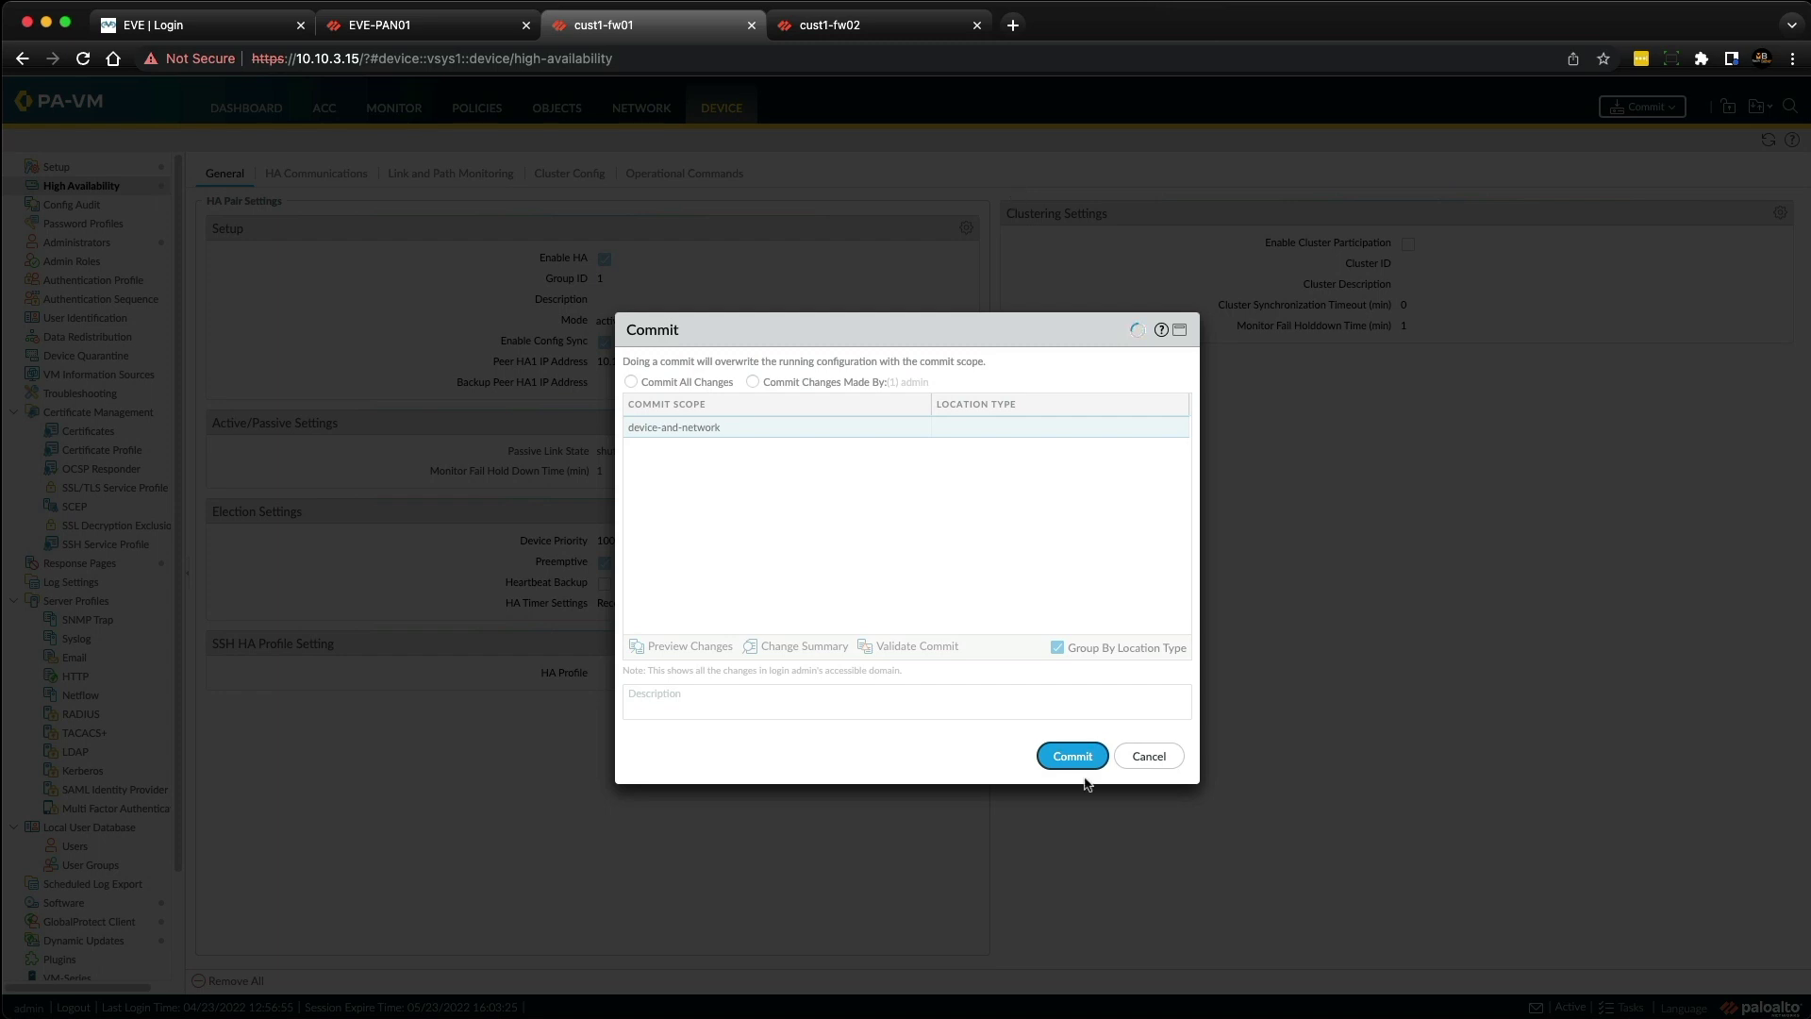
{"action": "left_click", "coordinate": [1075, 759]}
Step: Enable config sync in the HA pair setup of cust1-fw02 and commit the change on that firewall
{"action": "left_click", "coordinate": [894, 41]}
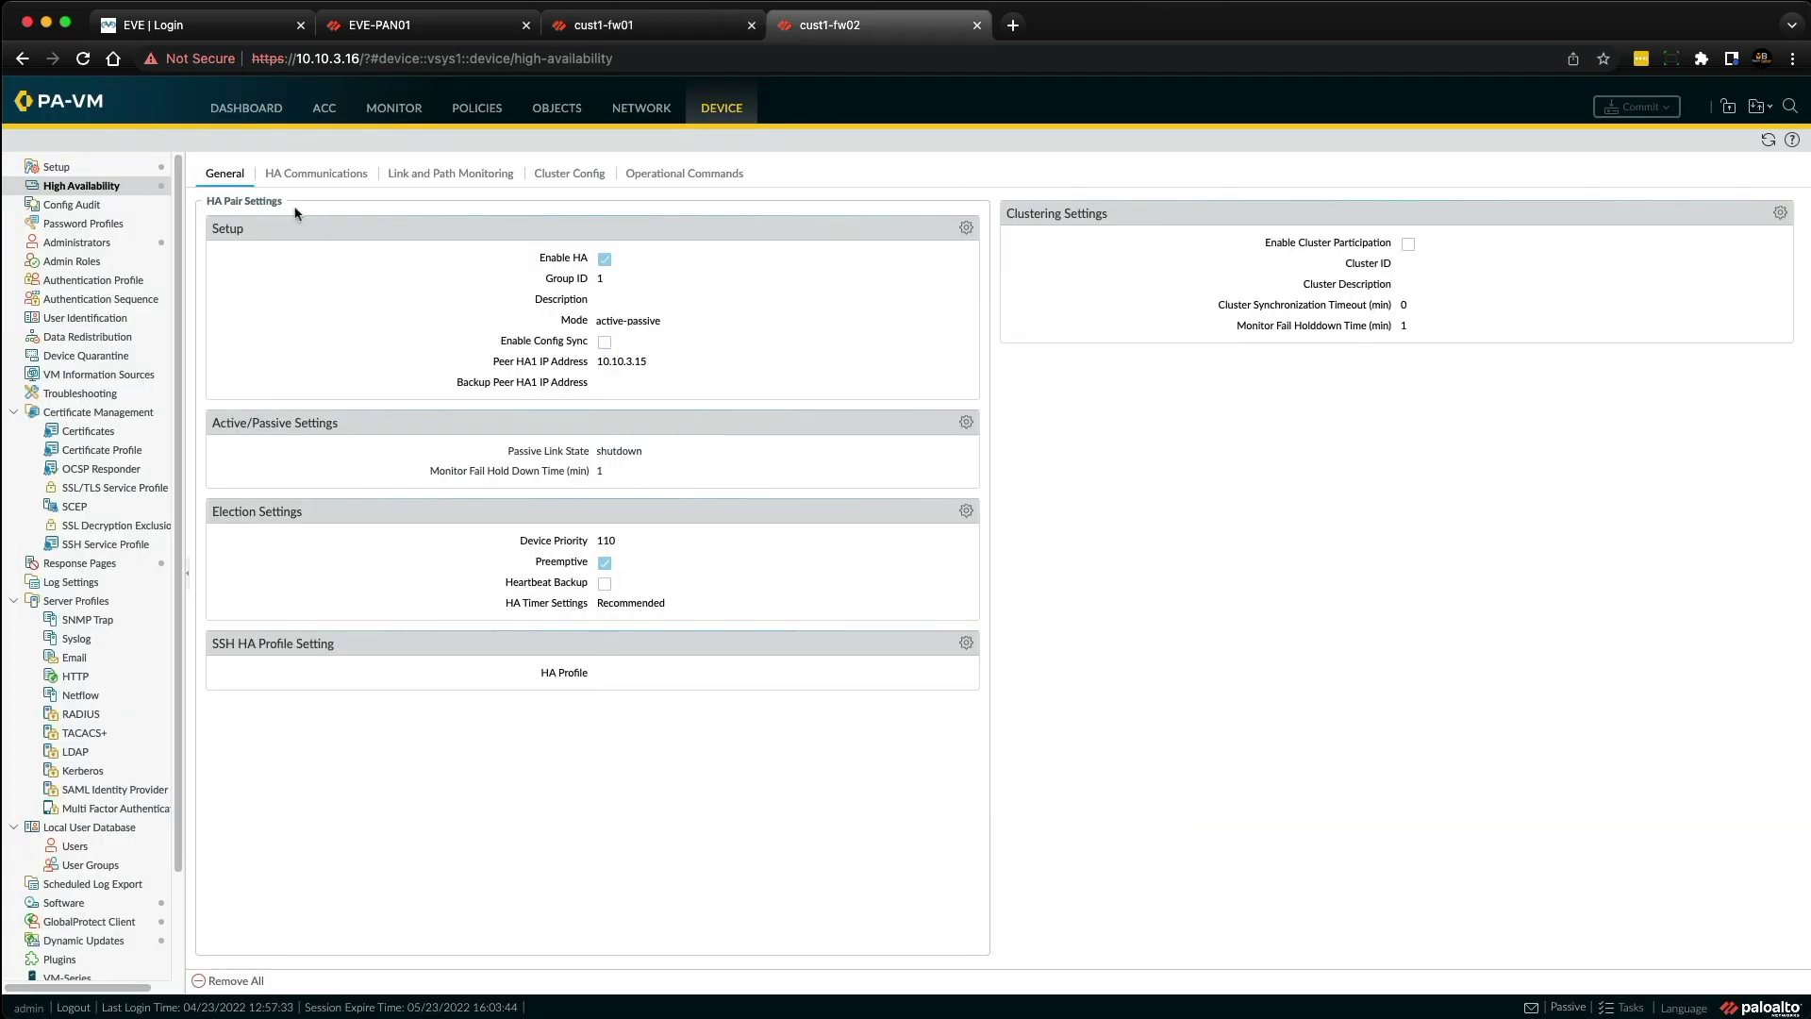
{"action": "left_click", "coordinate": [966, 227]}
{"action": "left_click", "coordinate": [887, 560]}
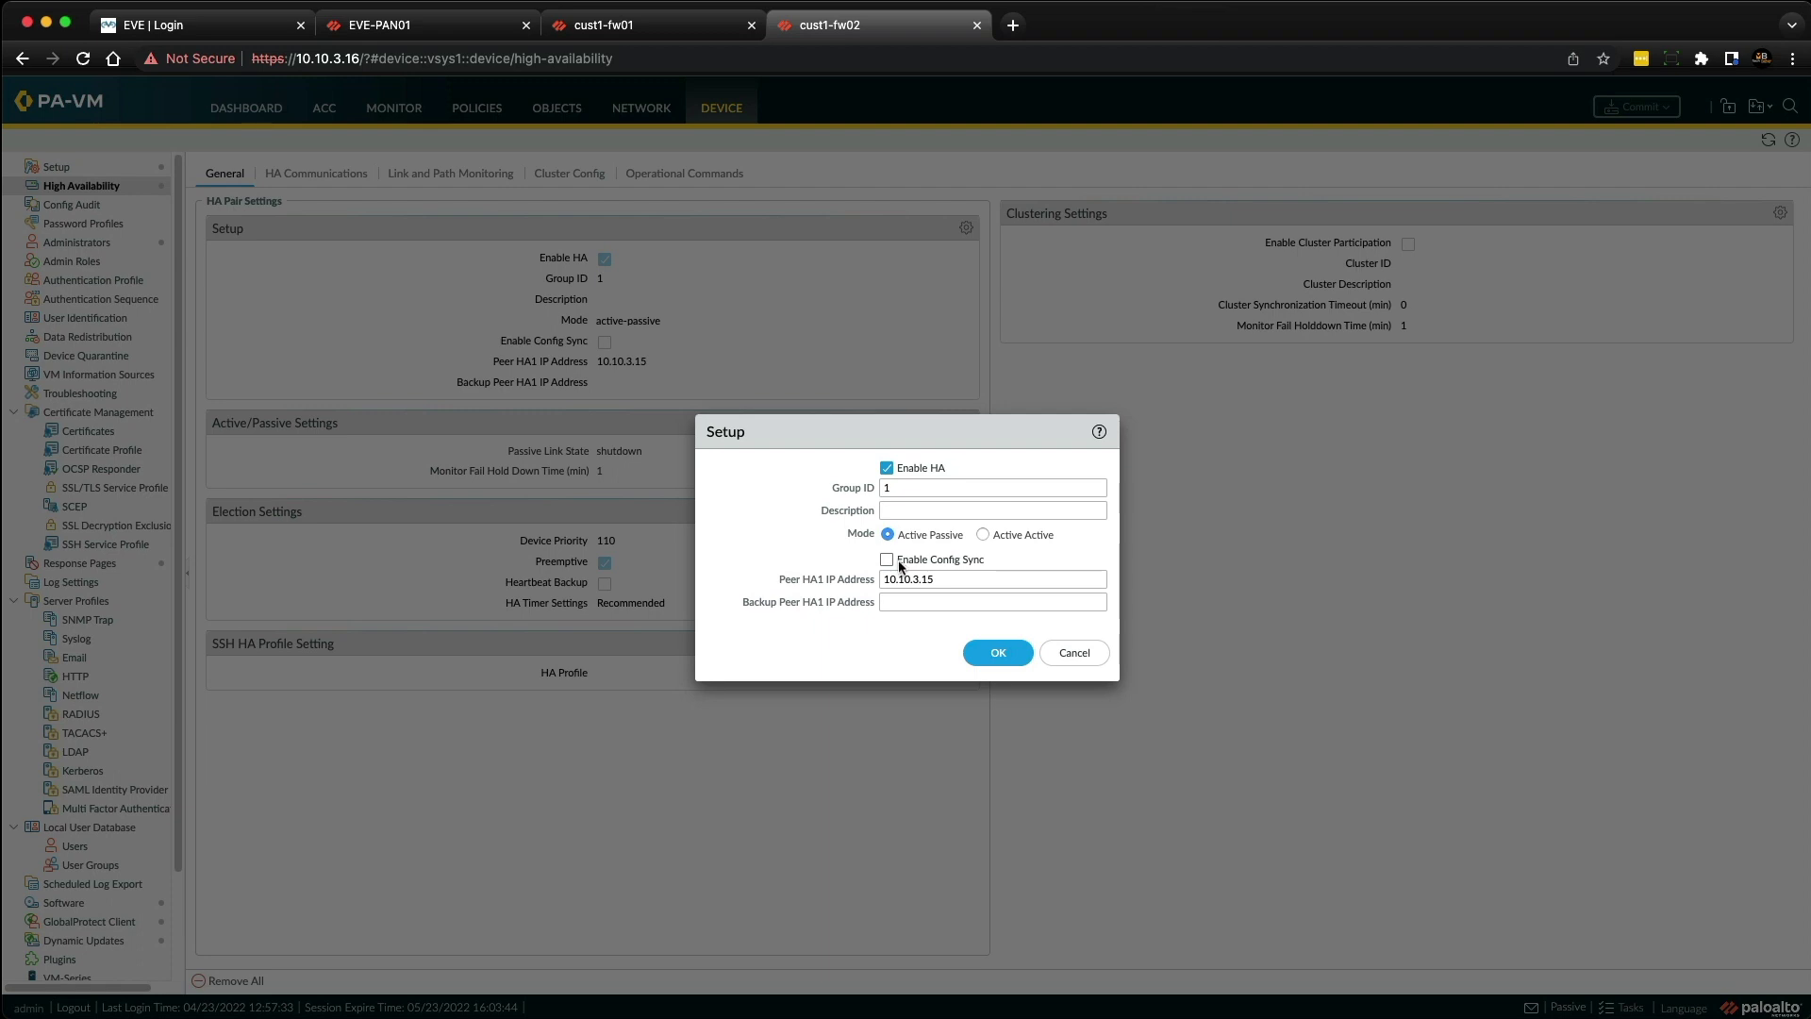
{"action": "left_click", "coordinate": [990, 653]}
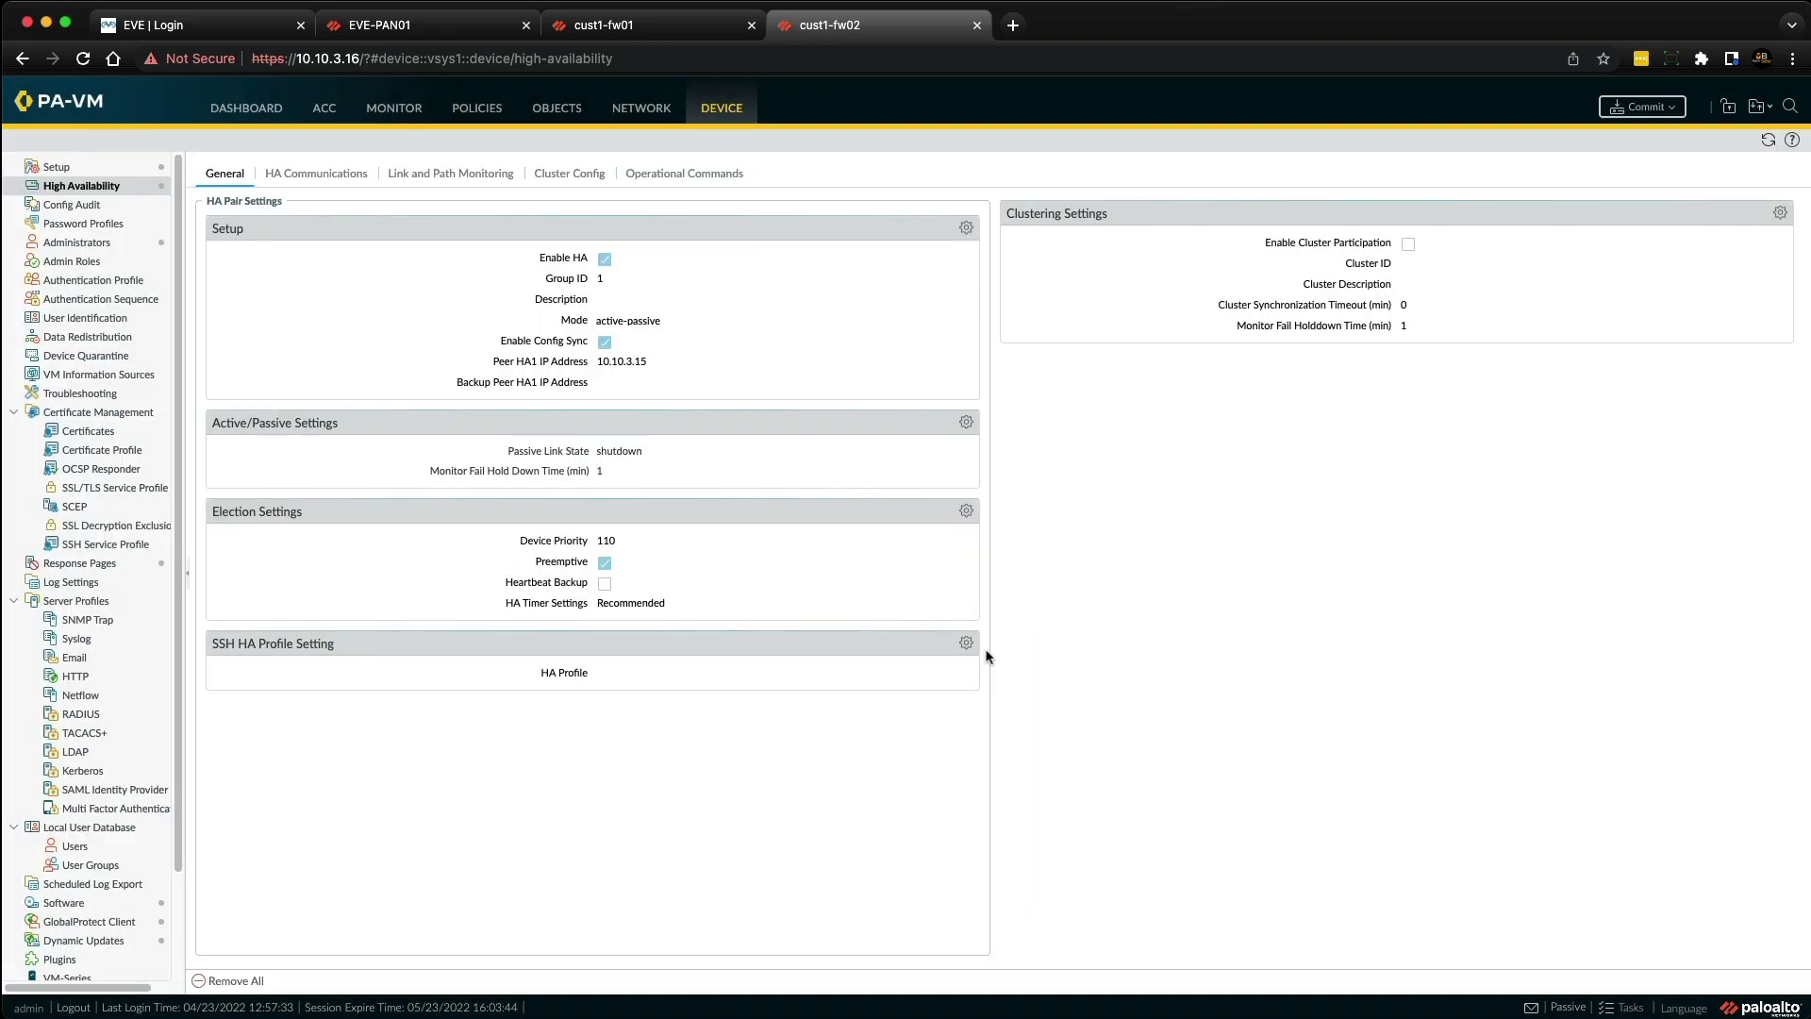
{"action": "left_click", "coordinate": [1646, 109]}
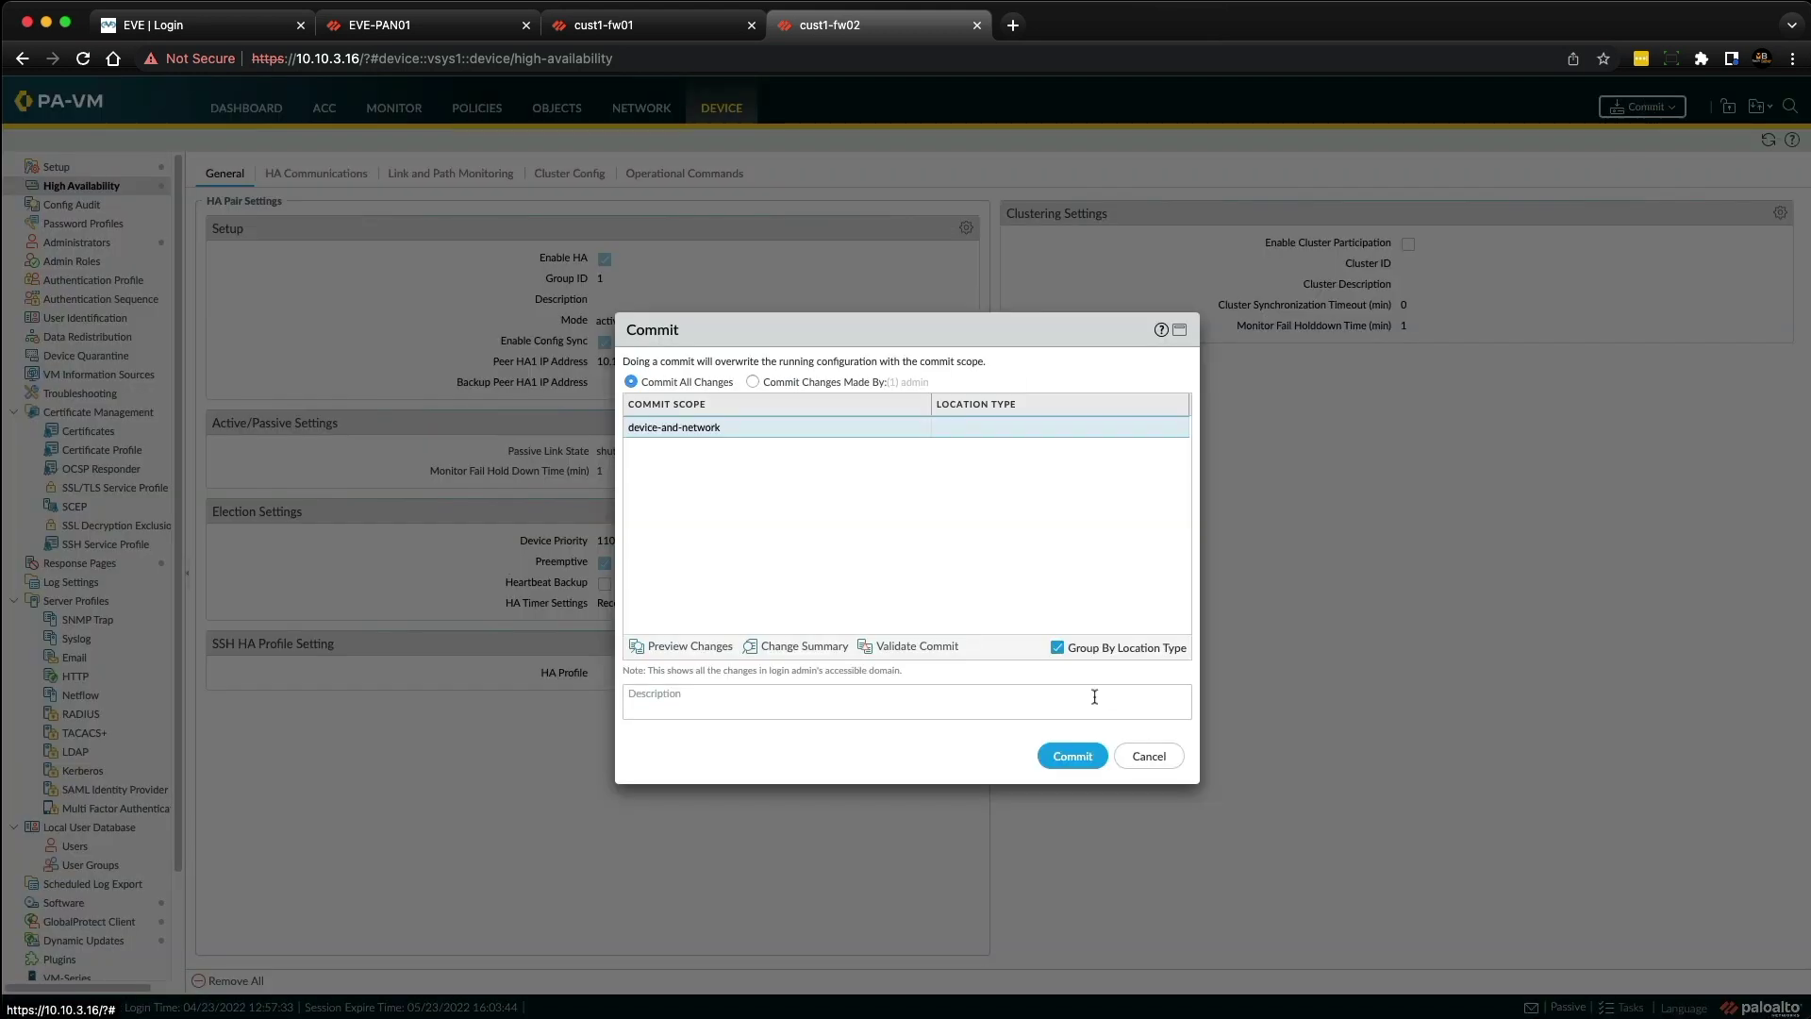
{"action": "left_click", "coordinate": [1062, 756]}
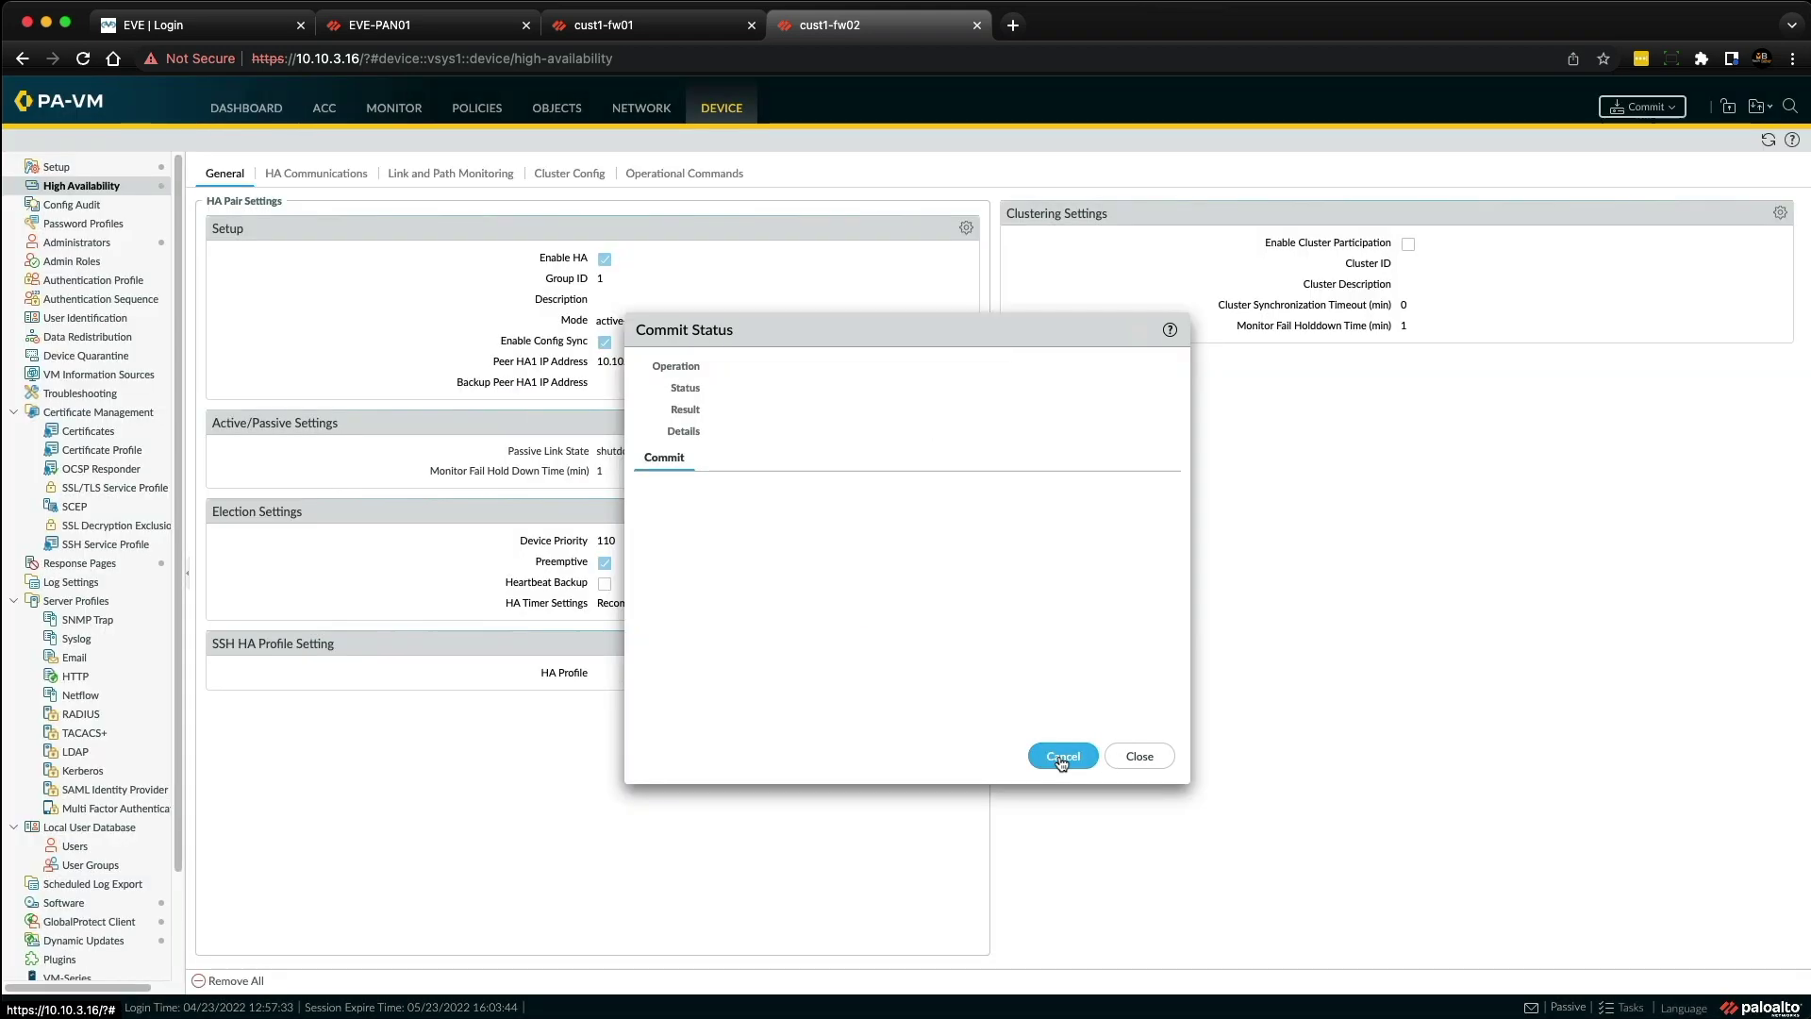
Step: Switch to Panorama and examine the security pre rules of the cust1-fw01_fw02_DG device group
{"action": "key", "text": "ctrl+shift+Tab"}
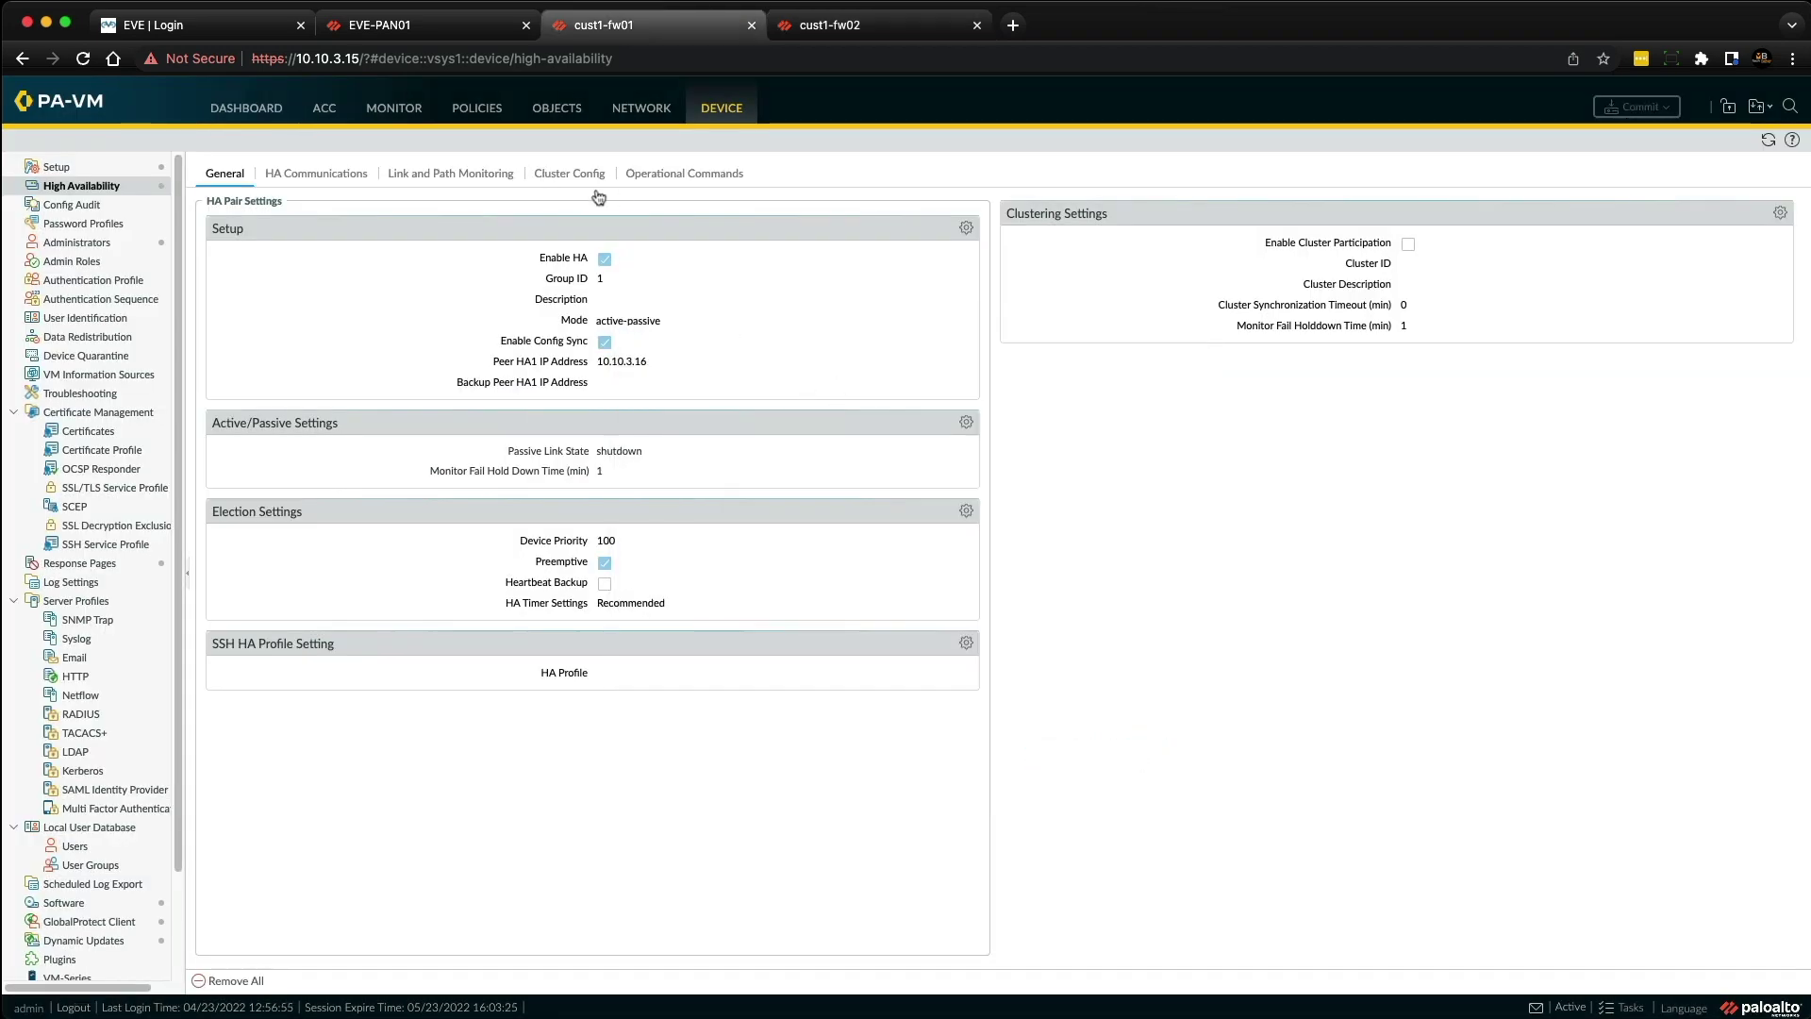
{"action": "left_click", "coordinate": [418, 34]}
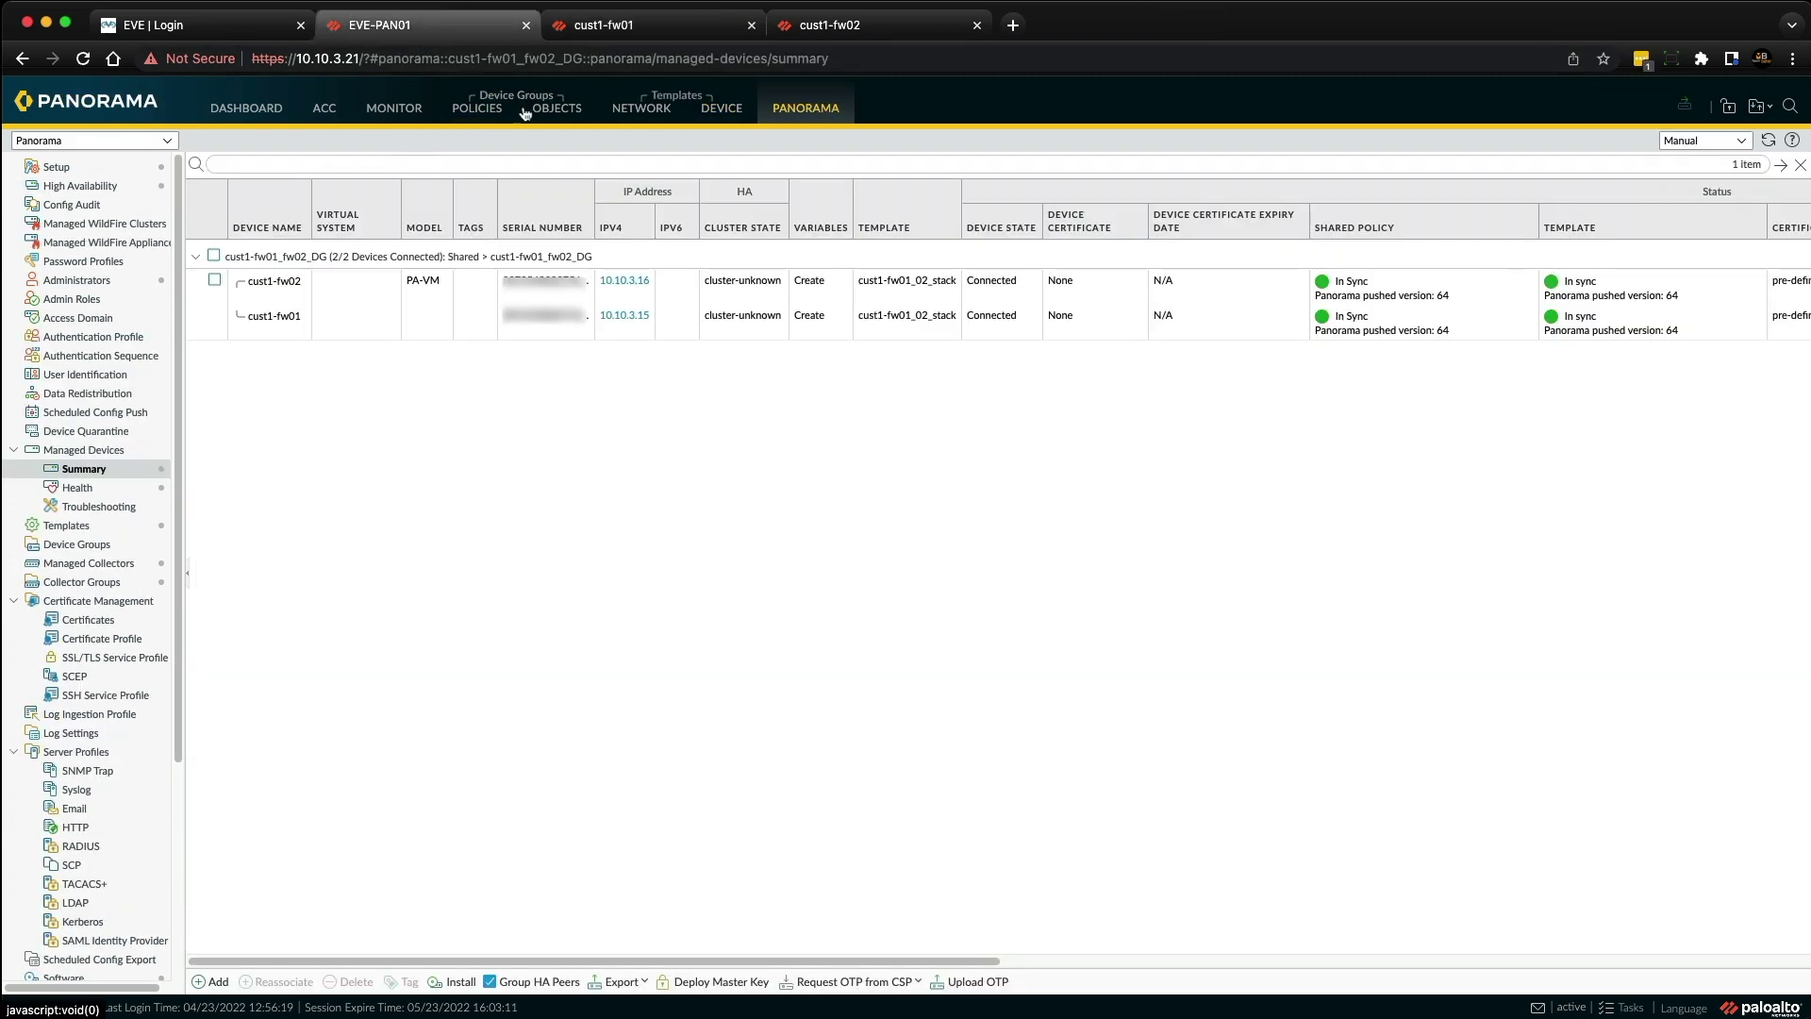
{"action": "left_click", "coordinate": [476, 107]}
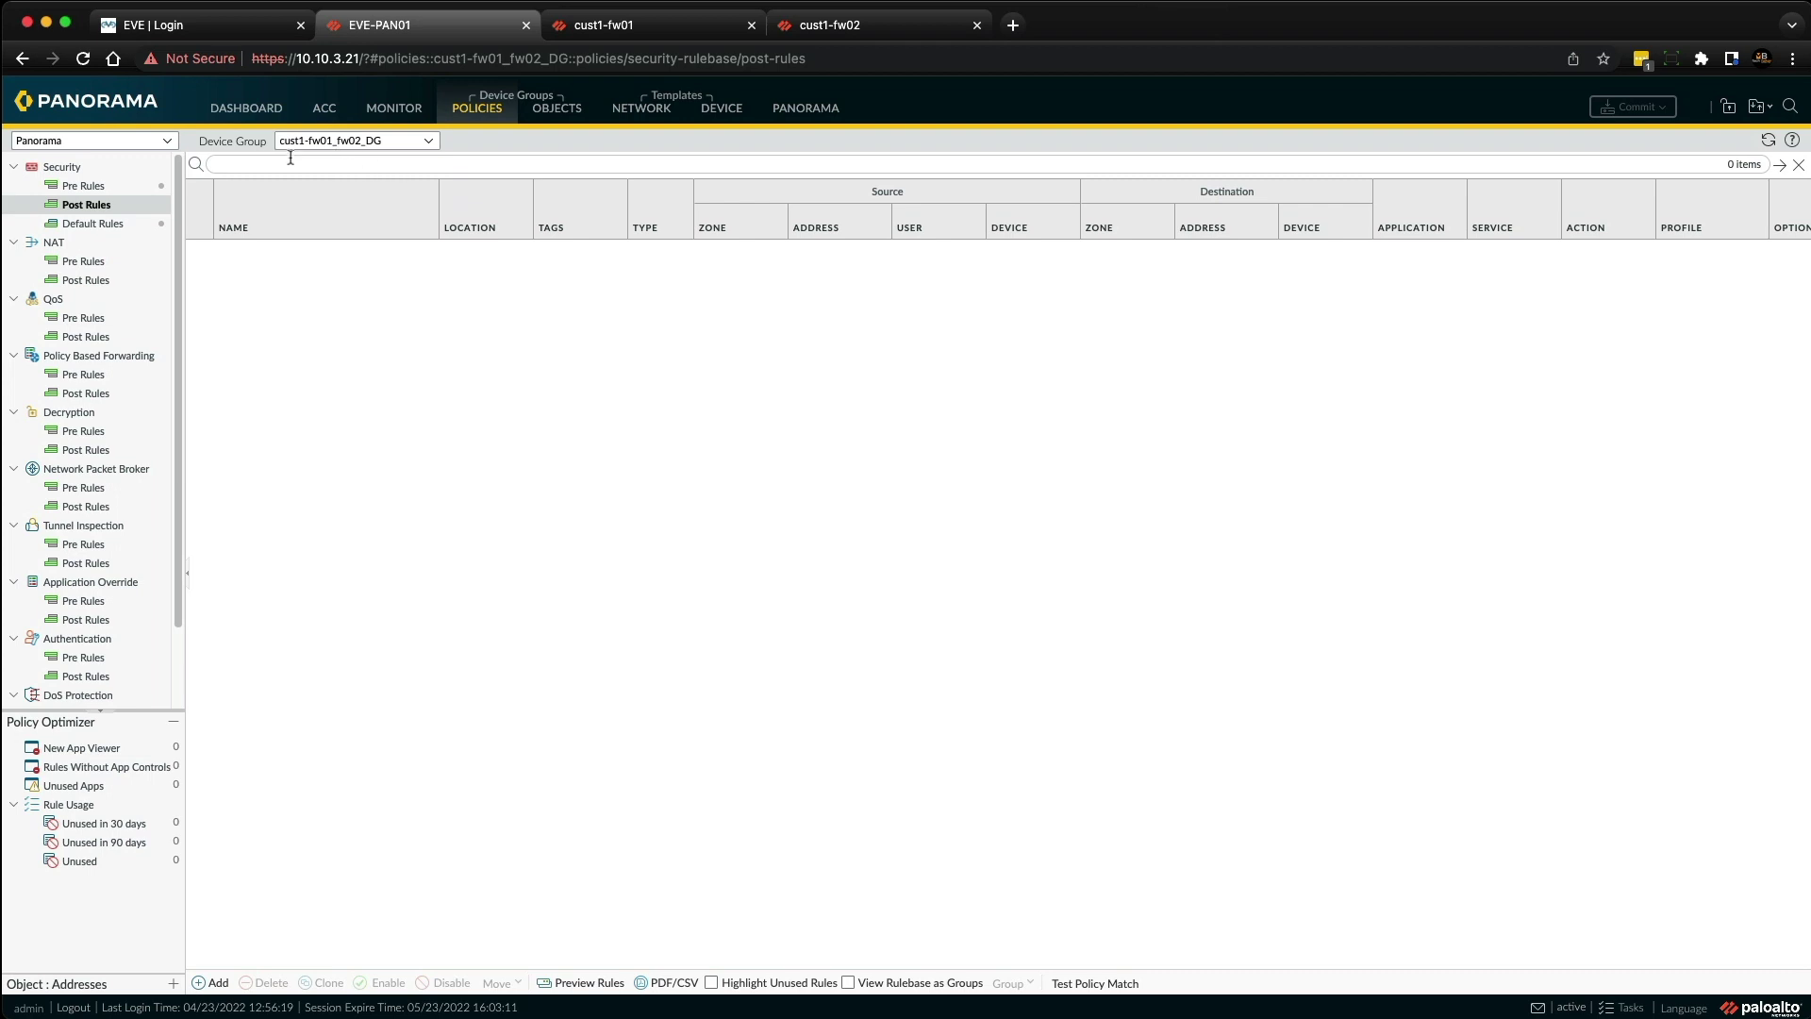
{"action": "left_click", "coordinate": [141, 188]}
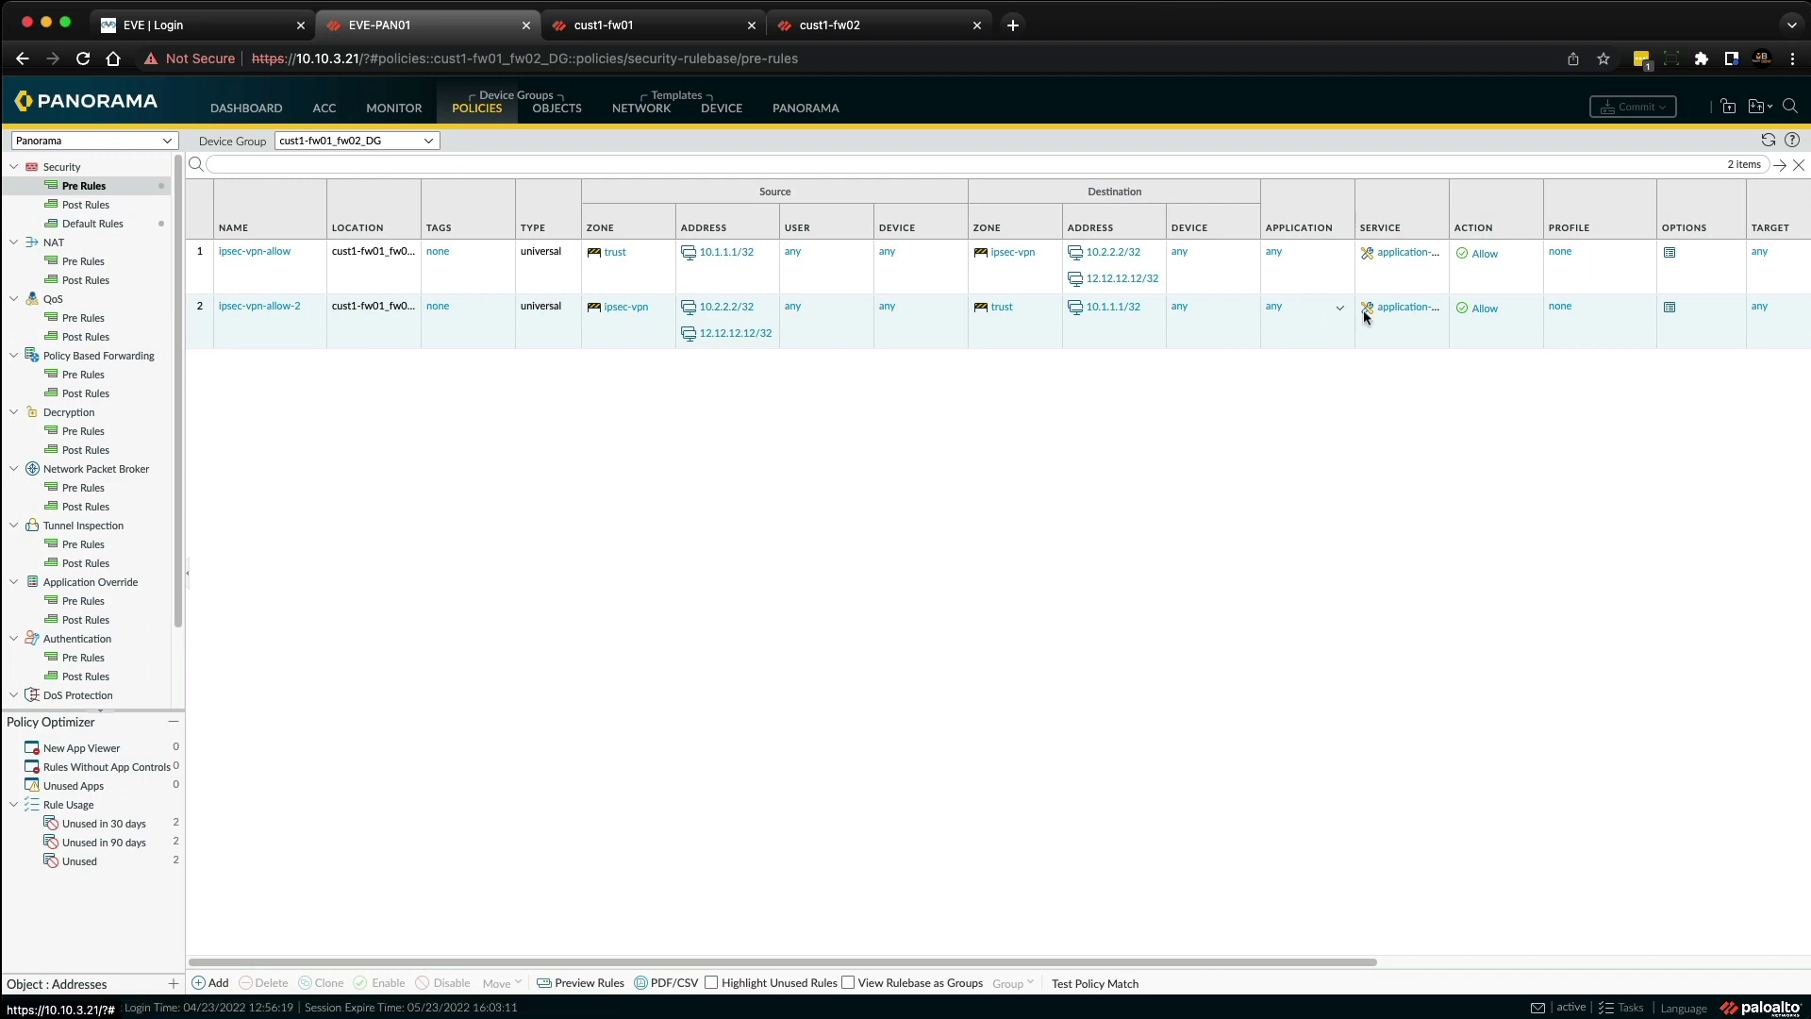
Step: Check the security policy rulebases on cust1-fw01 and cust1-fw02 for the rules pushed from Panorama, dismissing the commit status on cust1-fw02
{"action": "left_click", "coordinate": [655, 32]}
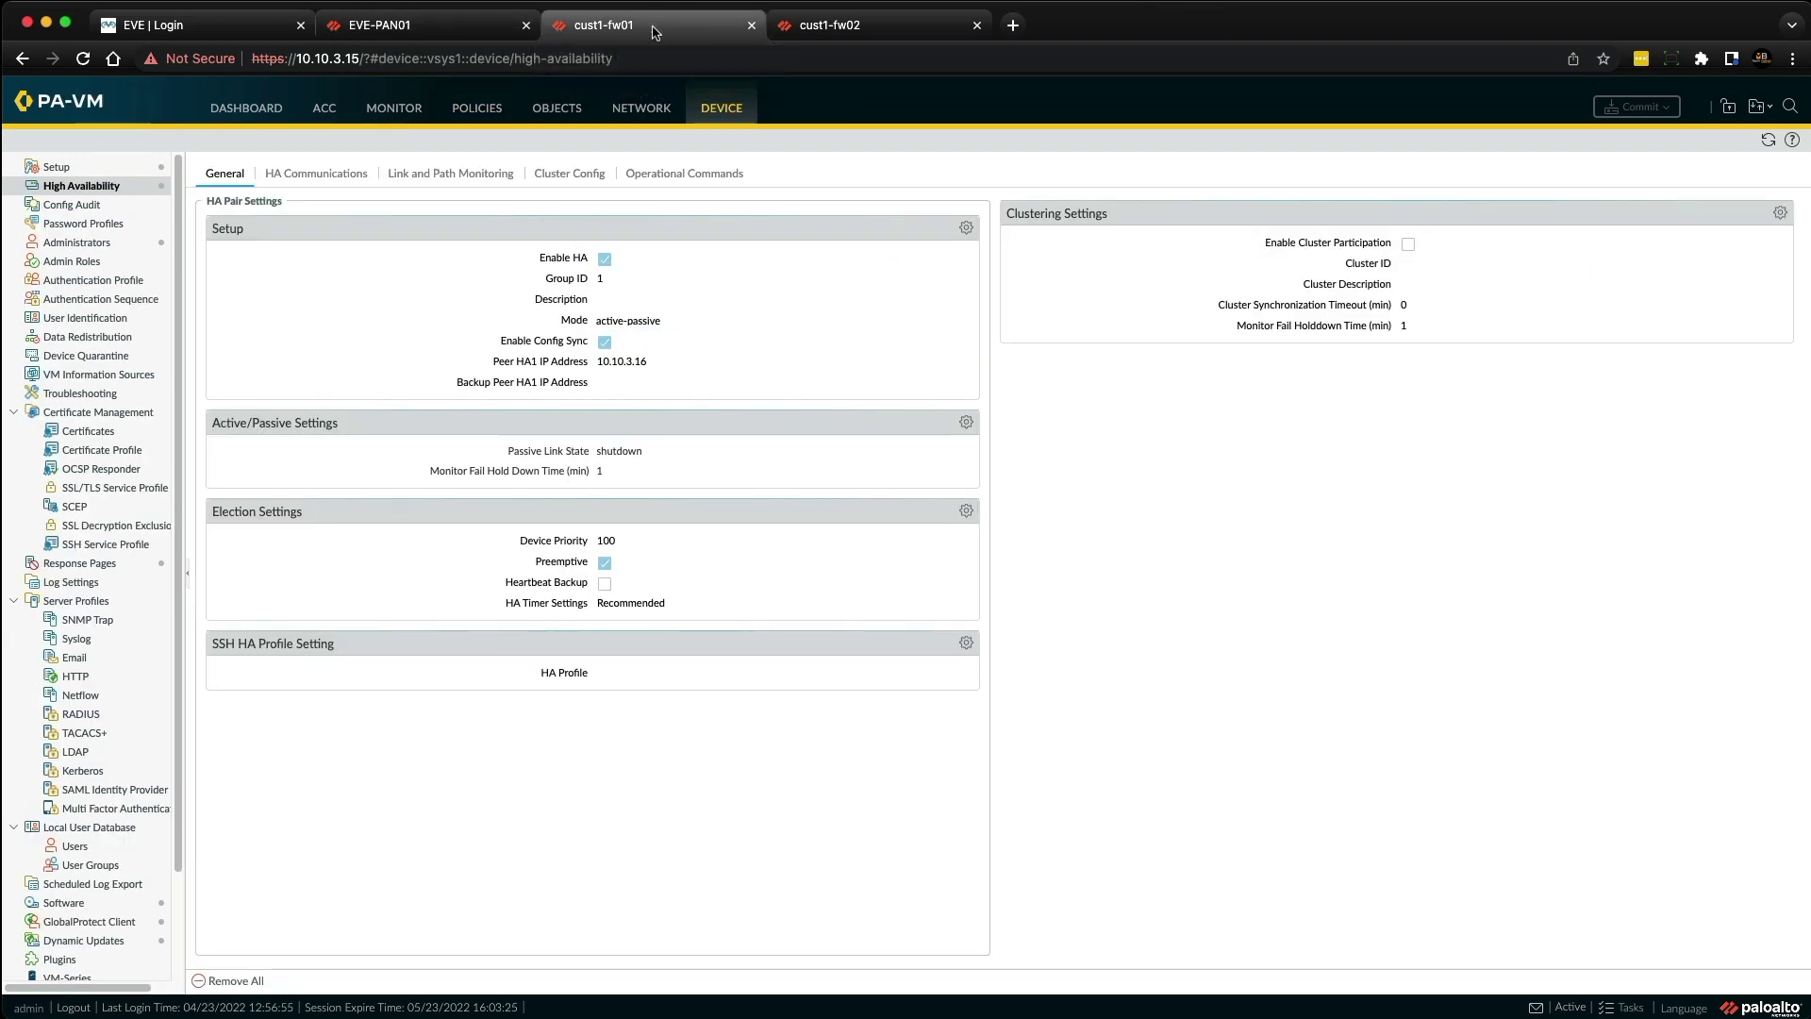
{"action": "left_click", "coordinate": [479, 109]}
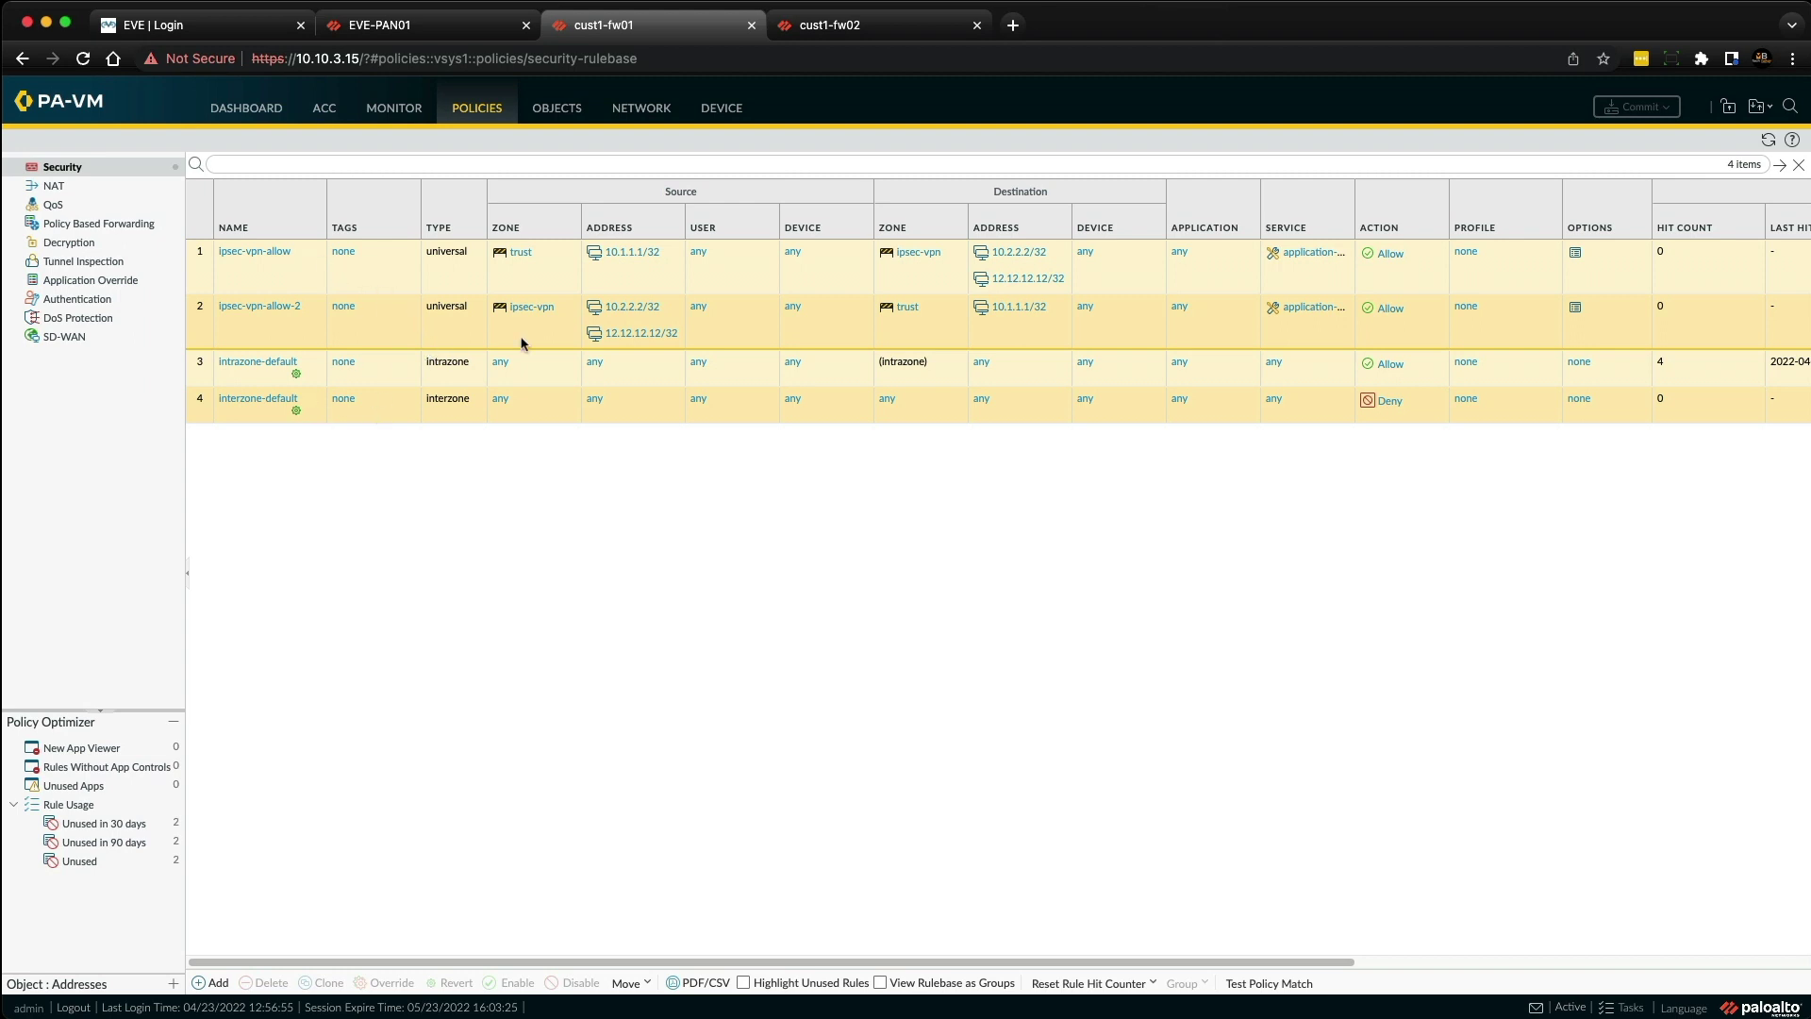
{"action": "left_click", "coordinate": [841, 28]}
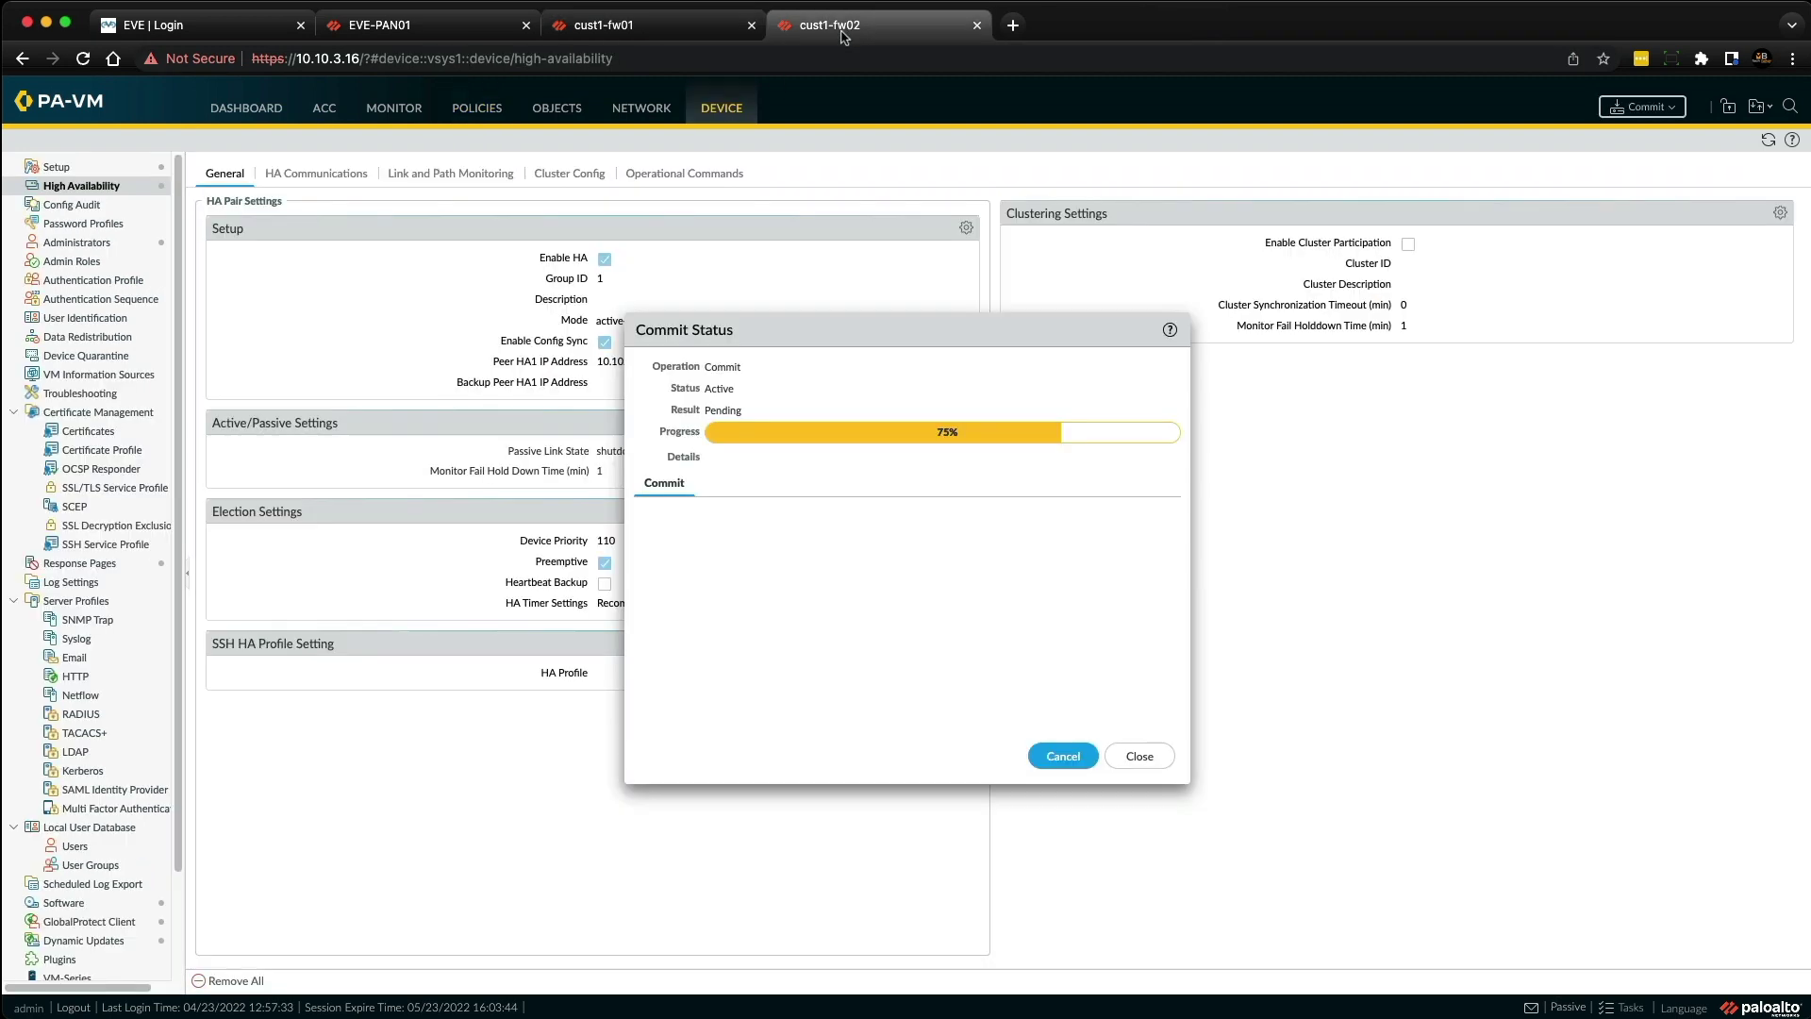
{"action": "left_click", "coordinate": [1162, 760]}
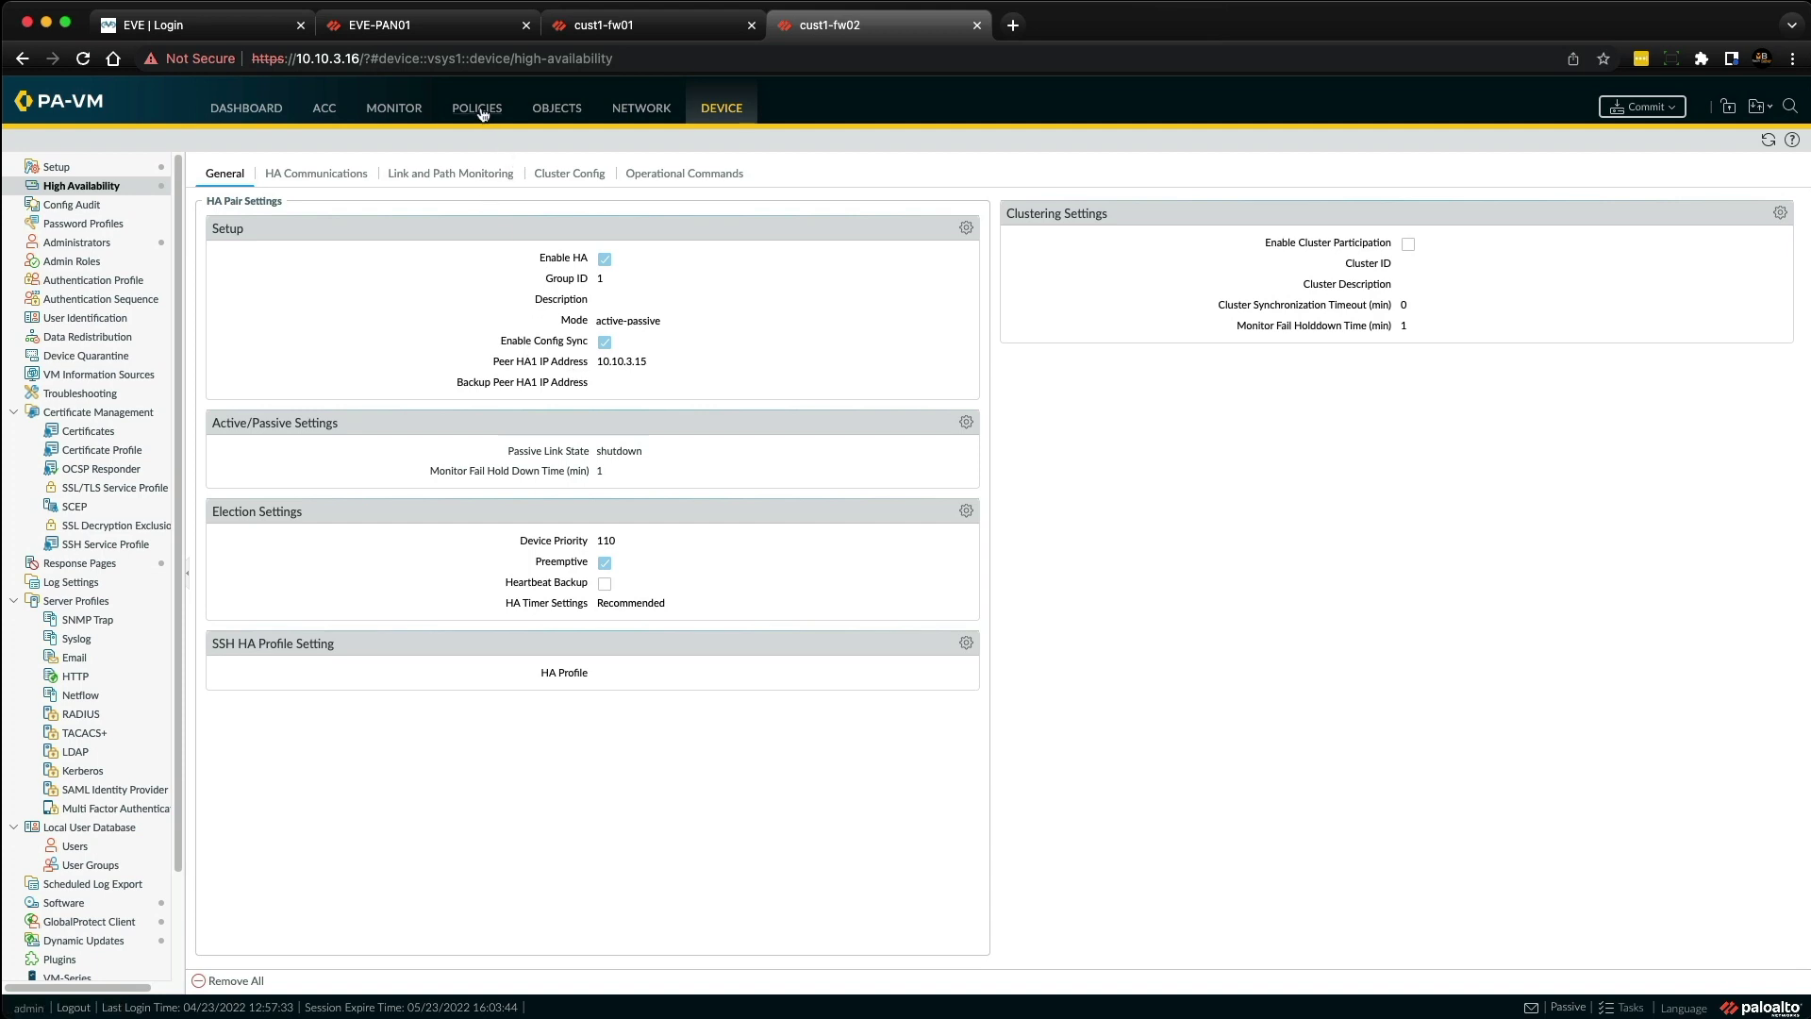
{"action": "left_click", "coordinate": [517, 111]}
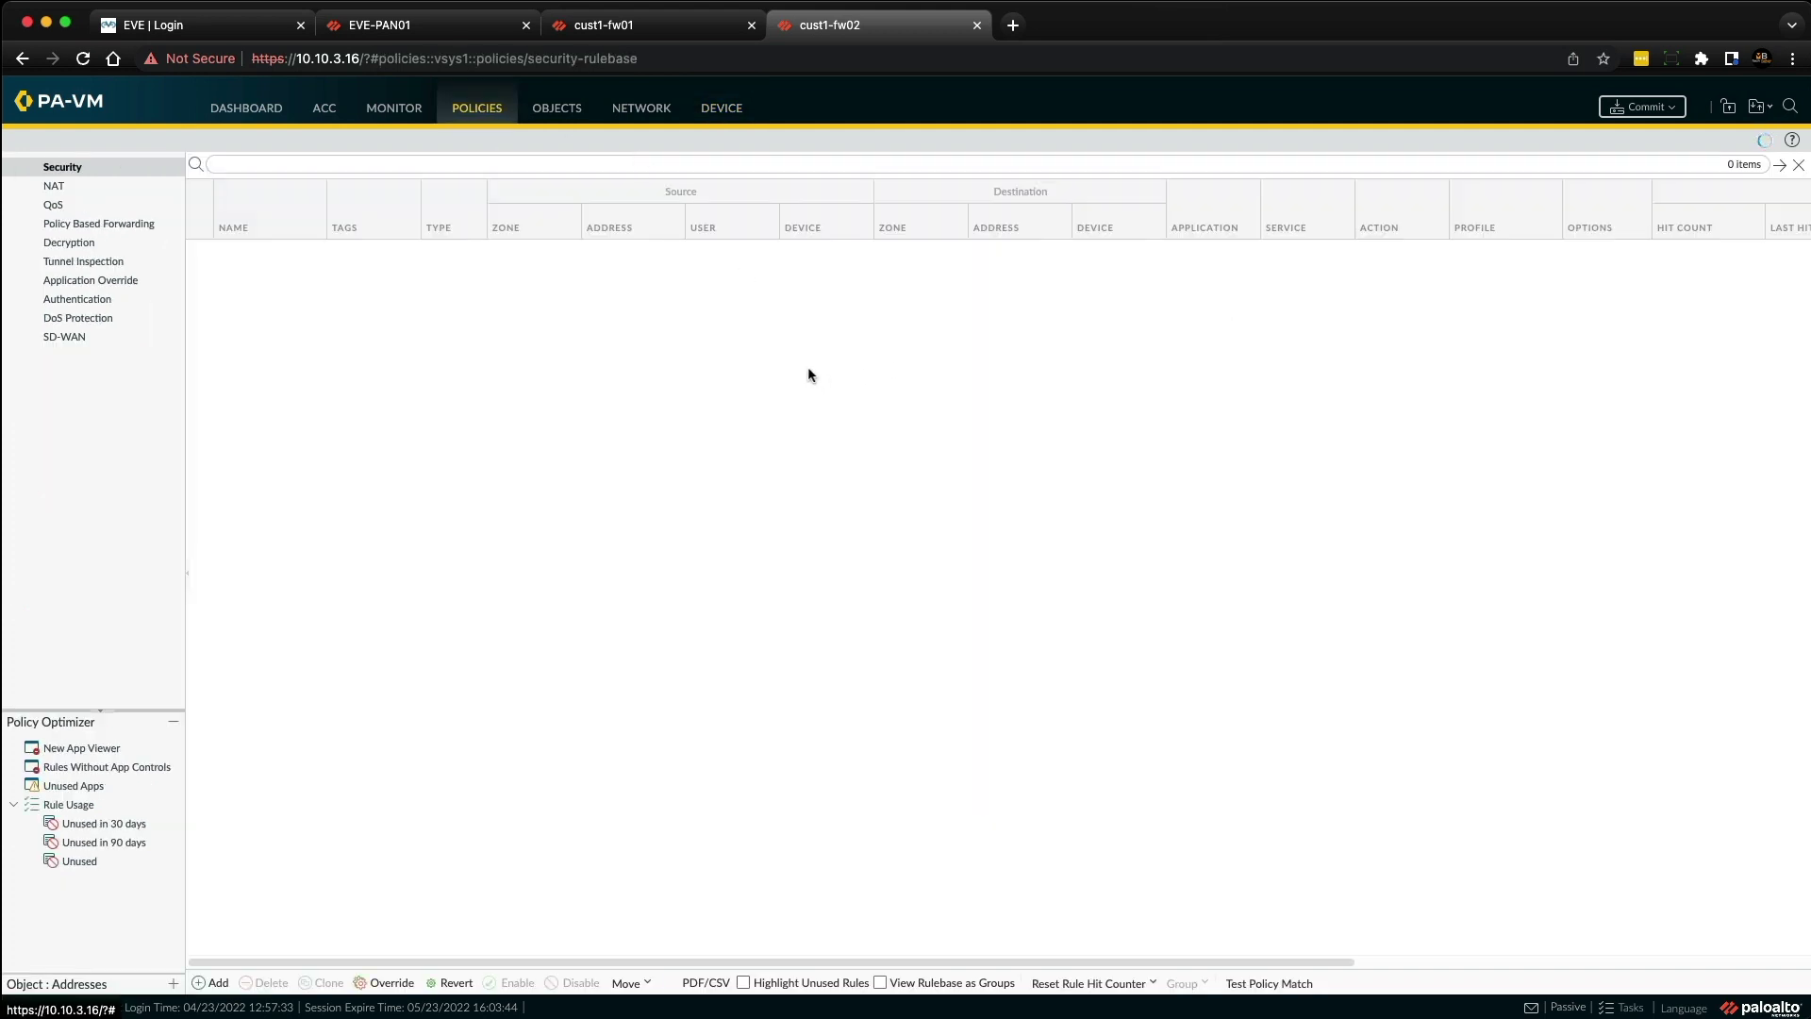